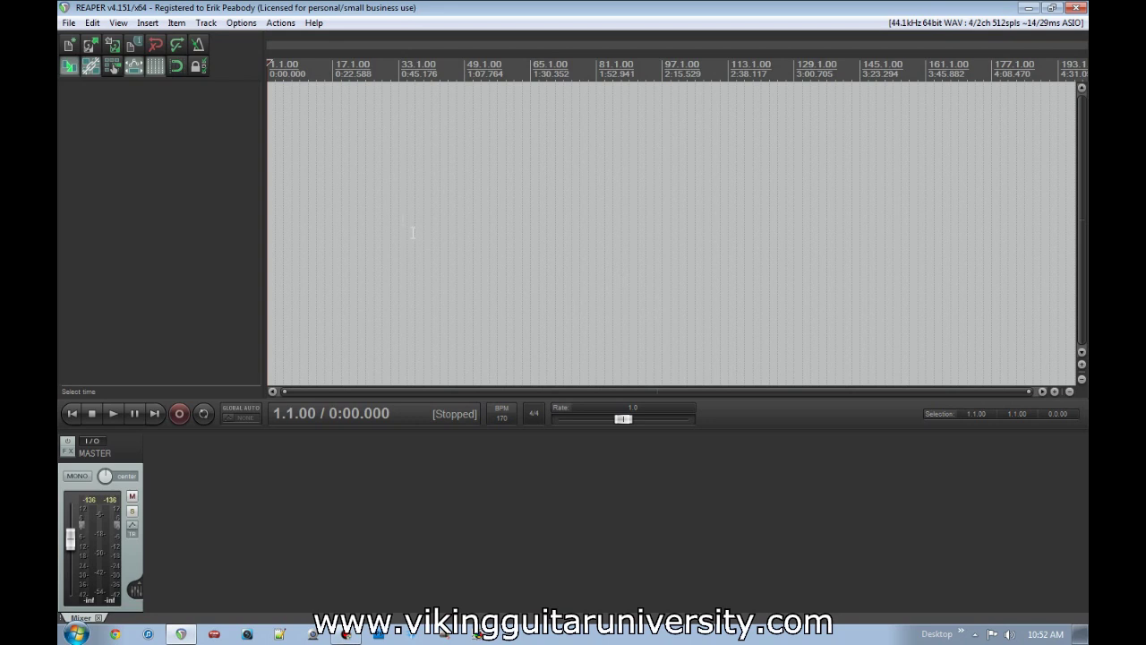
Step: Check in the preferences' MIDI device settings that the E-MU Xboard25 input is enabled, and accept the settings
click(241, 22)
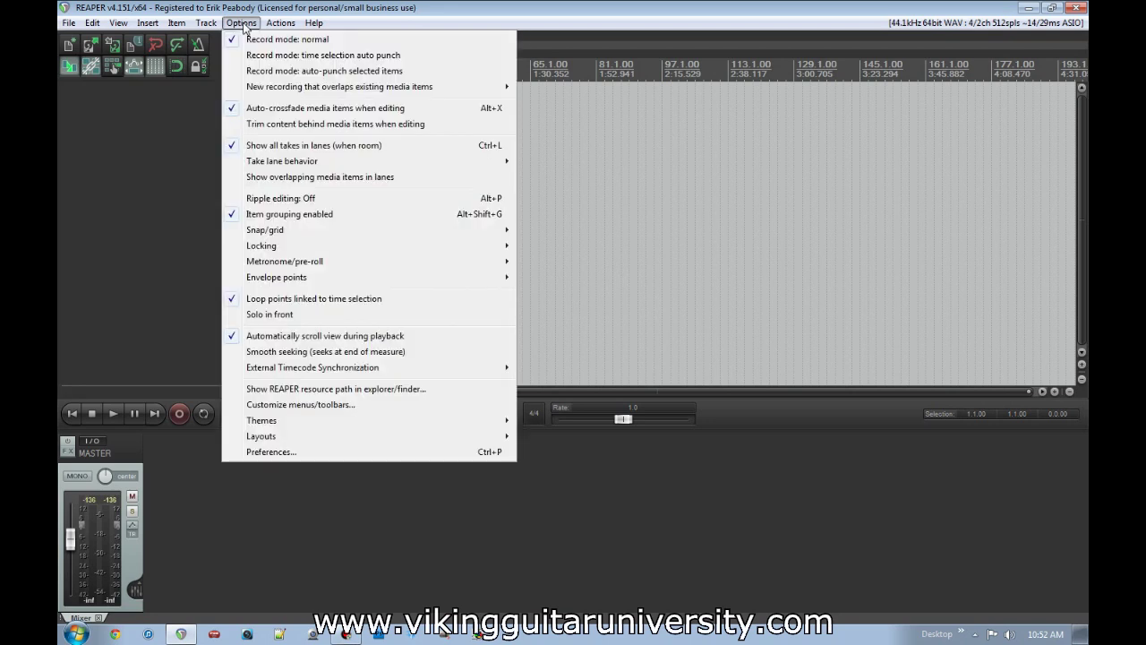
click(355, 455)
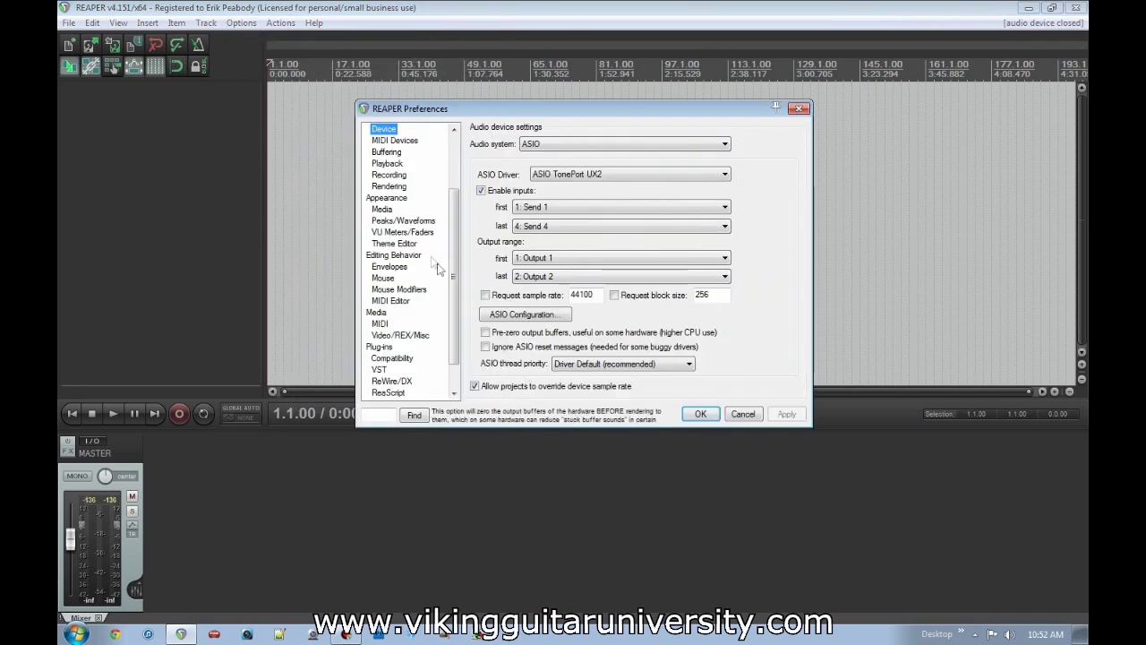
drag(454, 224, 453, 126)
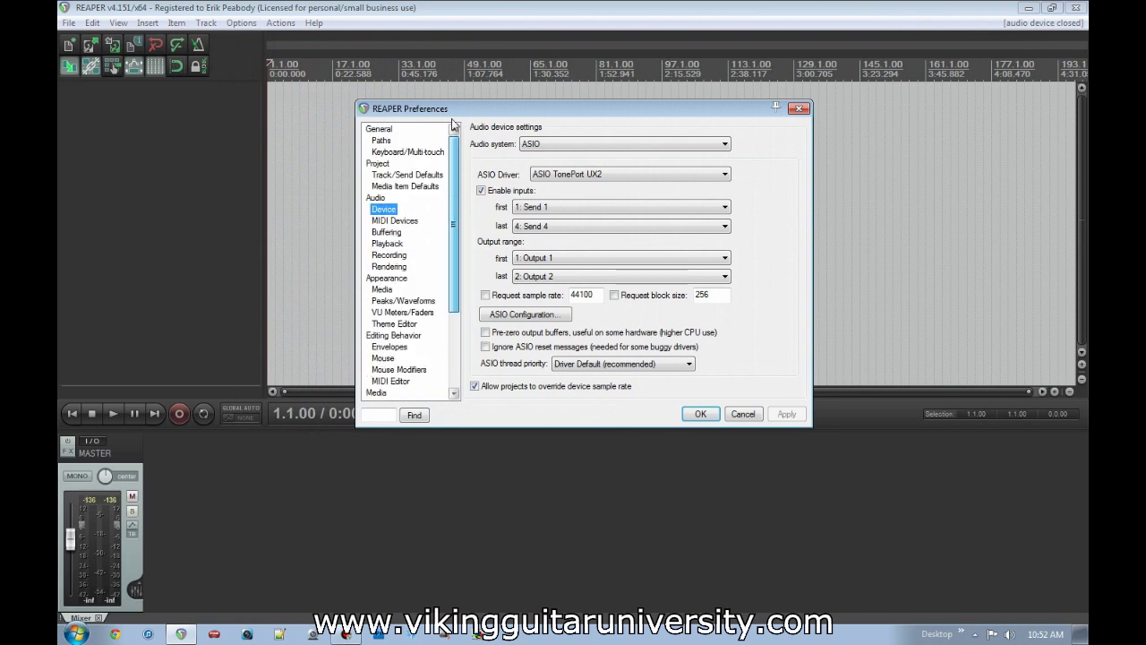
click(398, 221)
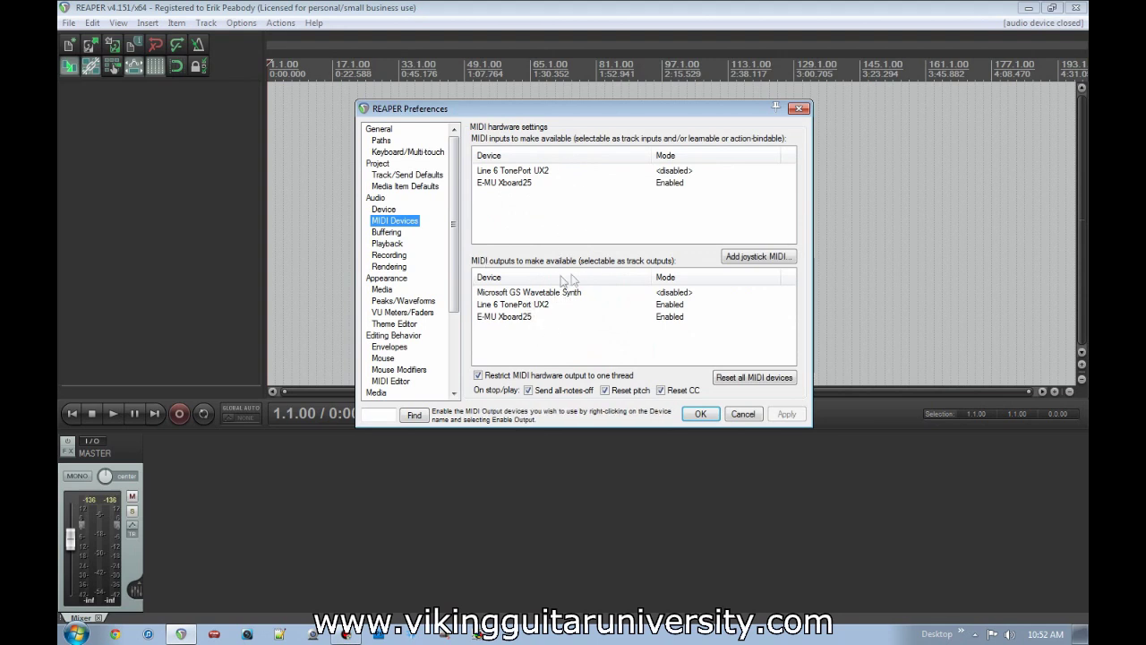
click(548, 171)
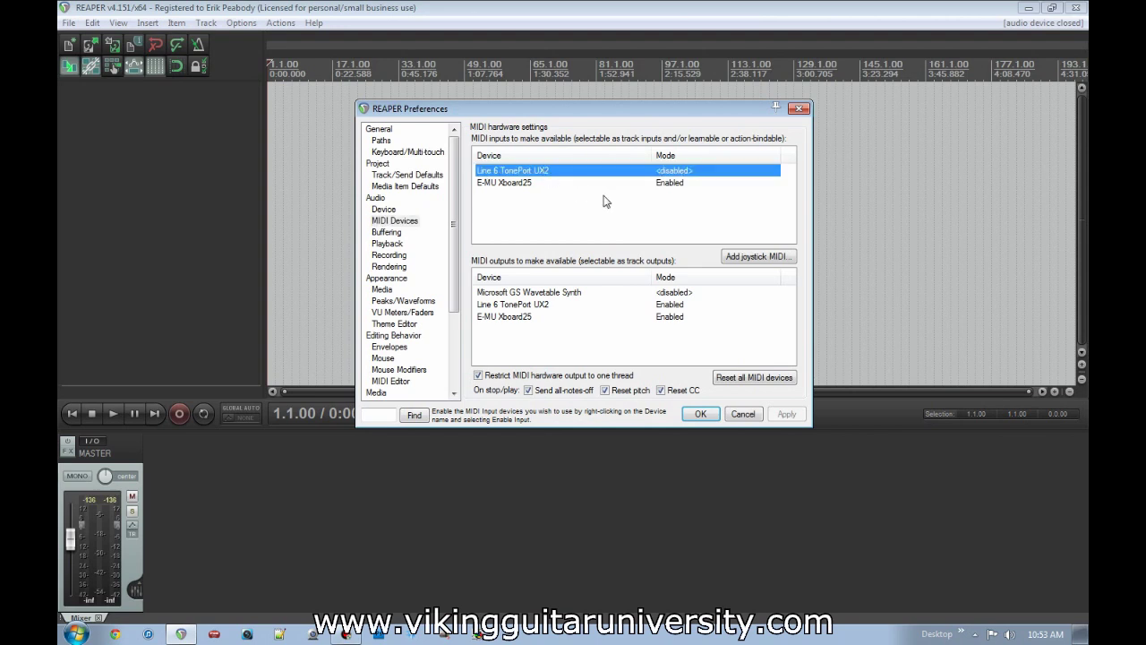
click(510, 184)
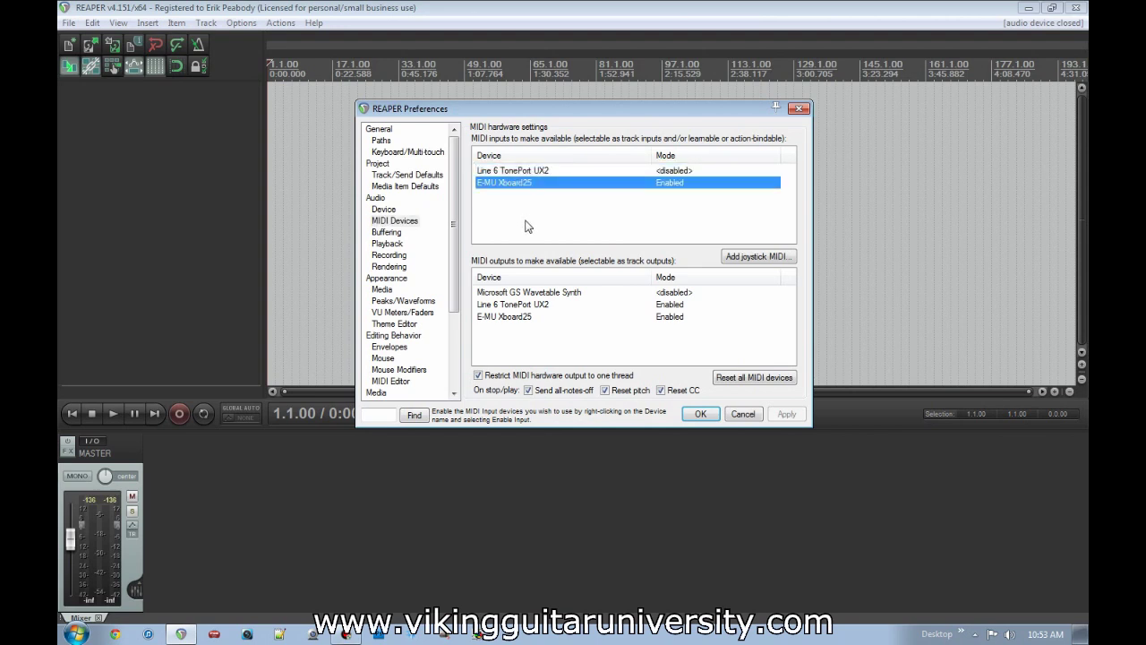
right_click(672, 188)
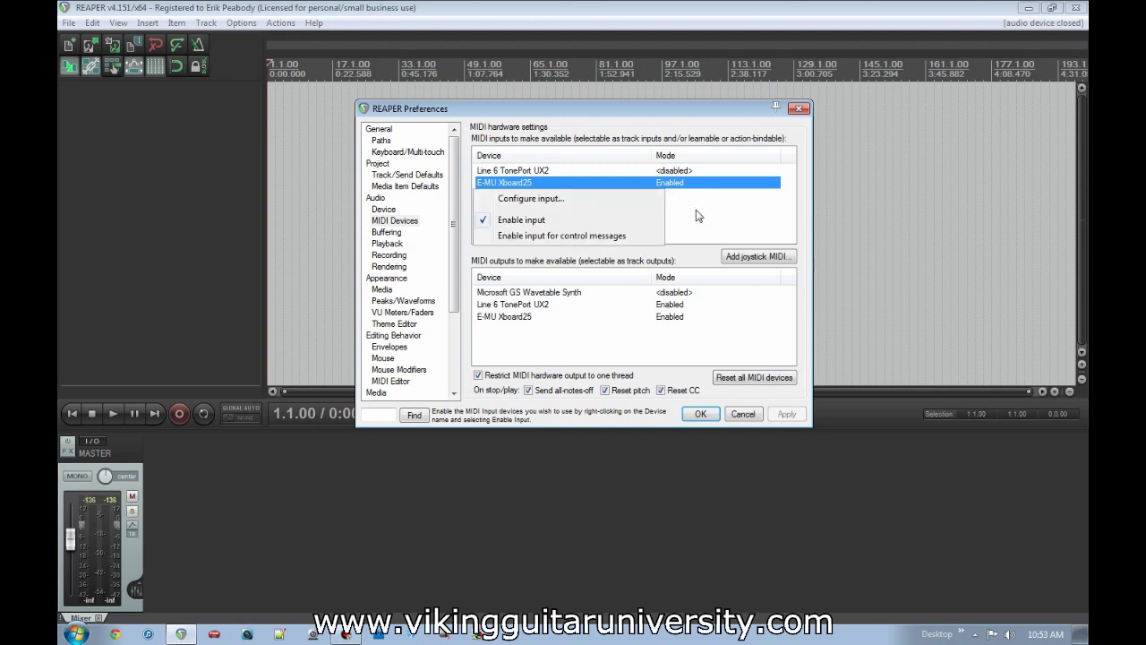
click(696, 217)
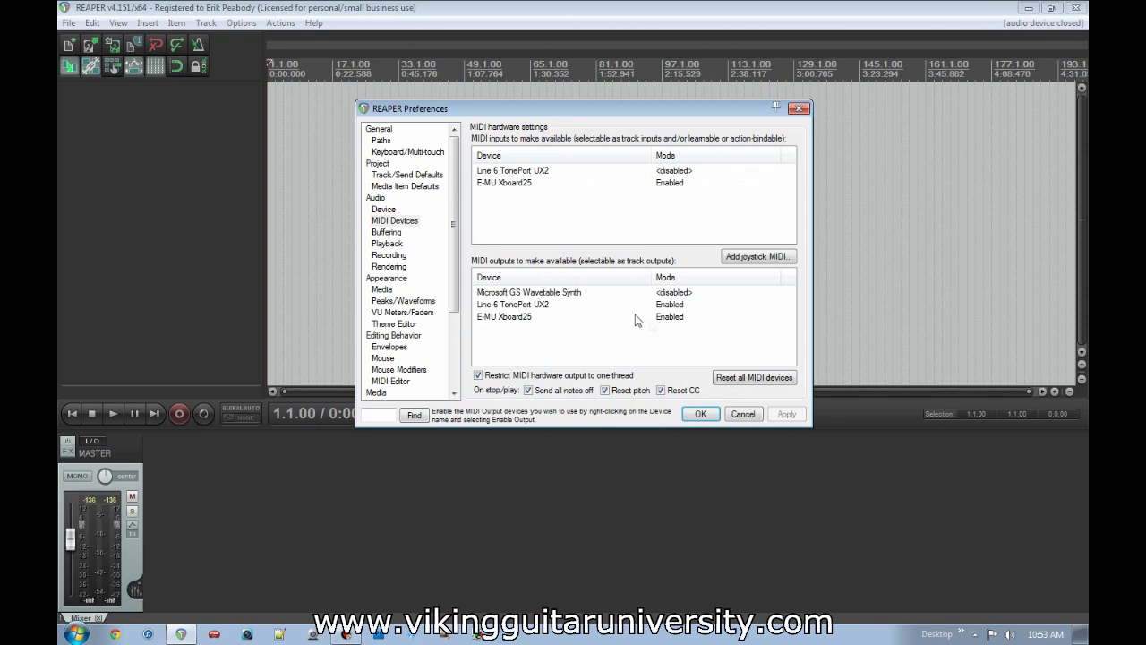
click(701, 414)
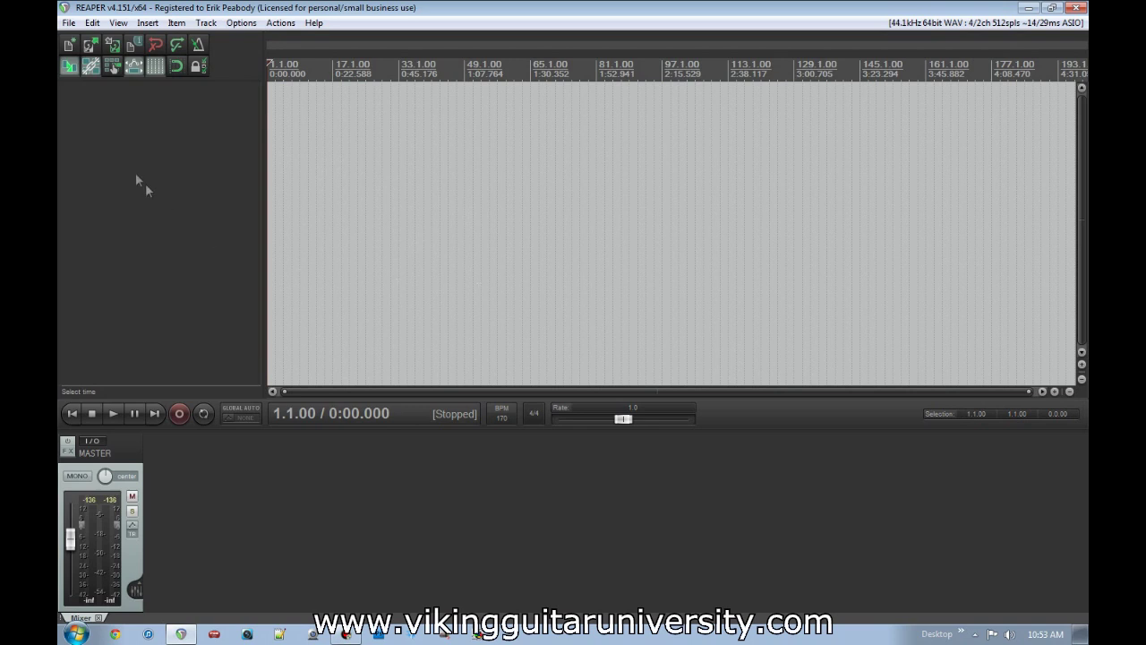
Step: Add a new track to the empty project and arm it for recording
double_click(130, 133)
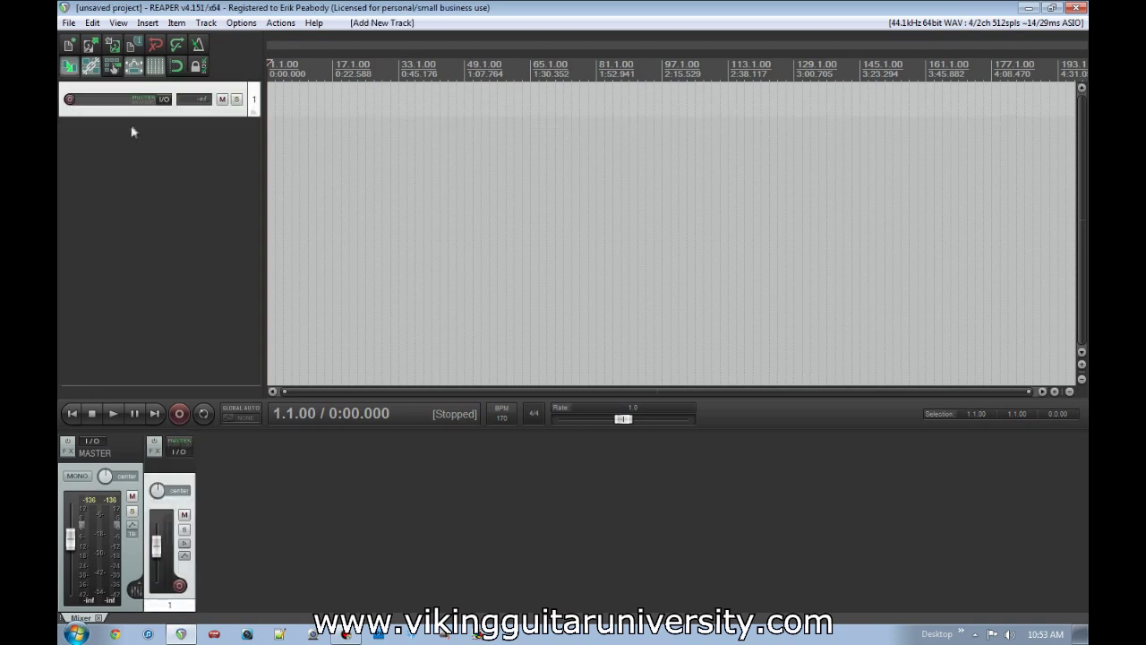
click(71, 101)
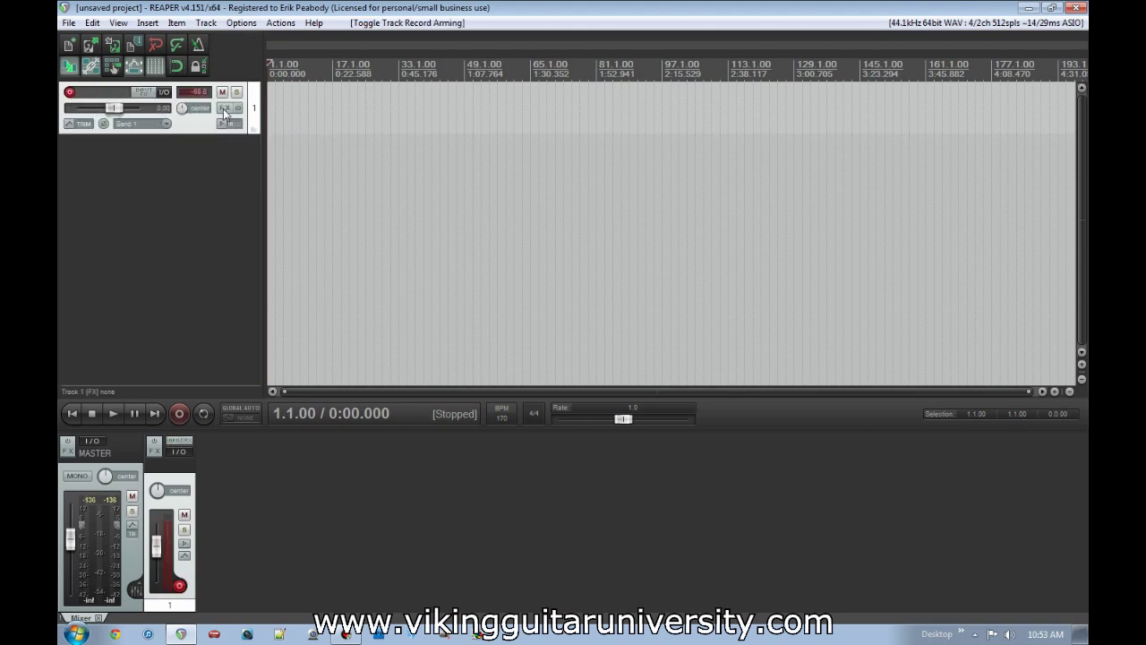
Step: Add the VSTi tb_peach (x86) instrument from the Favorites folder to track 1, close its interface and move the effects window clear of the track controls
click(225, 108)
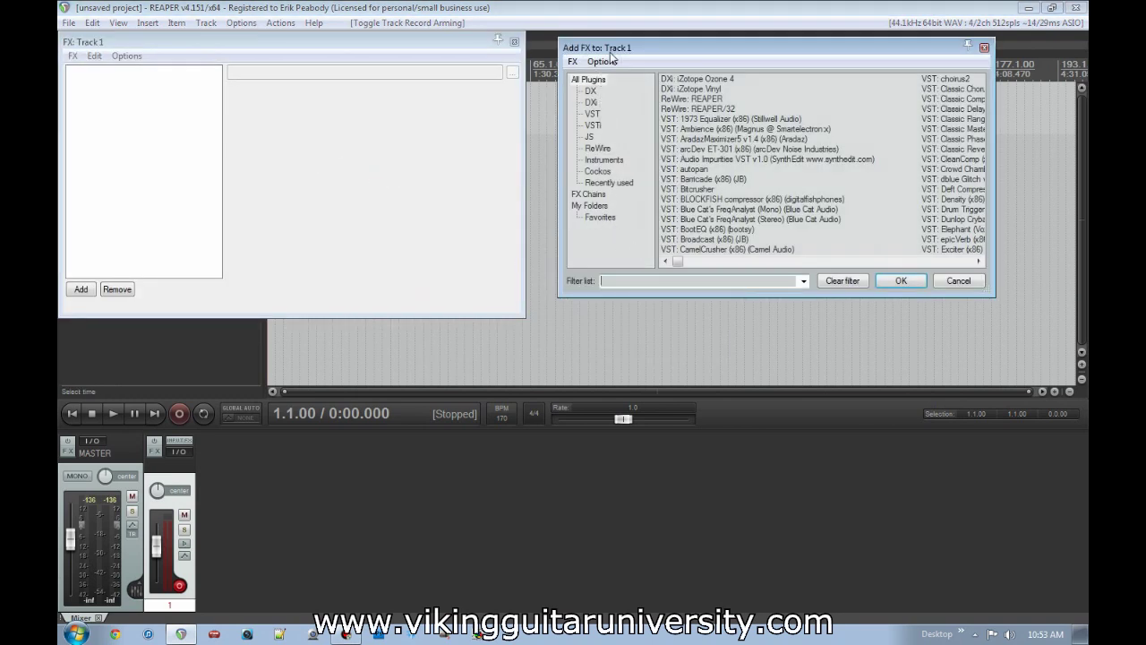
drag(624, 53, 561, 115)
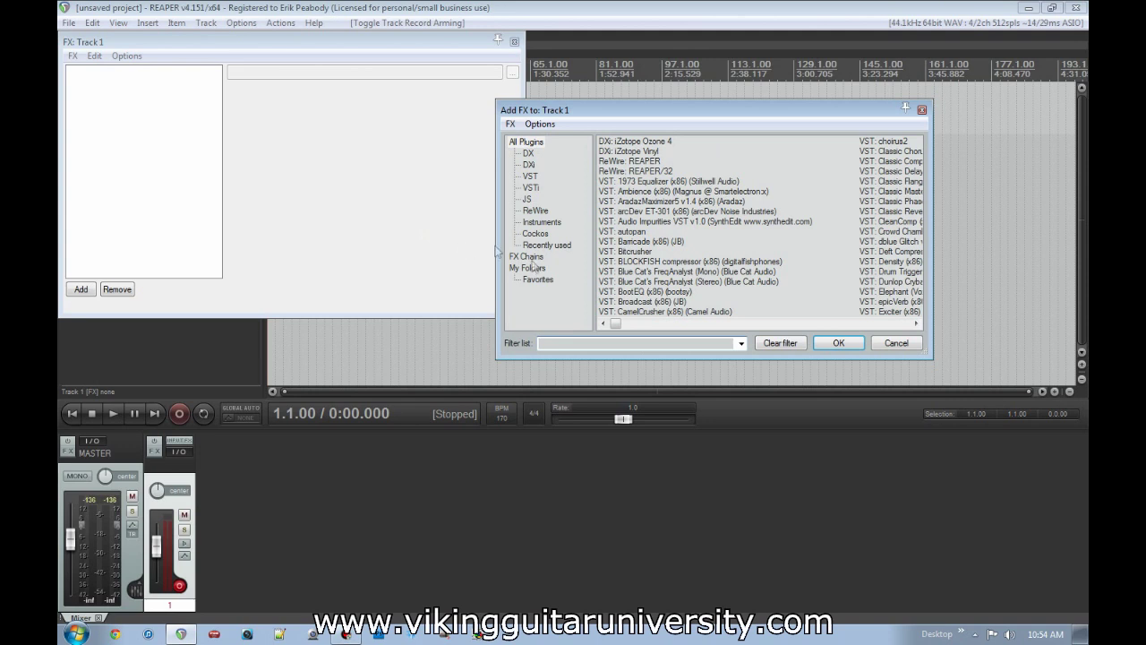
click(547, 283)
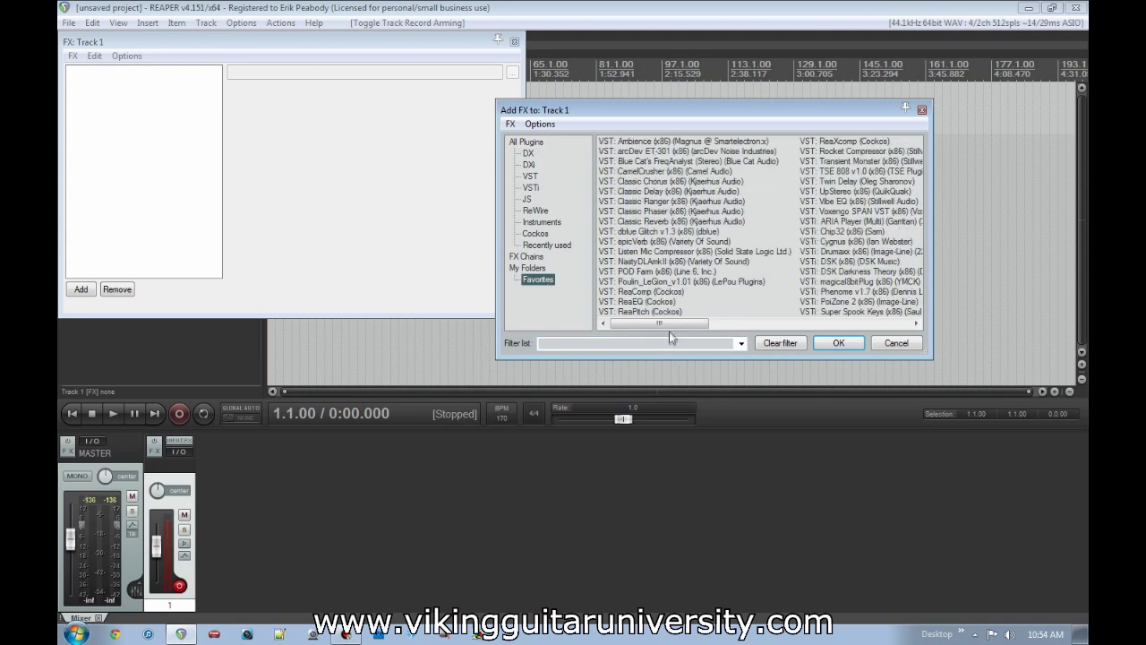
drag(656, 324, 857, 324)
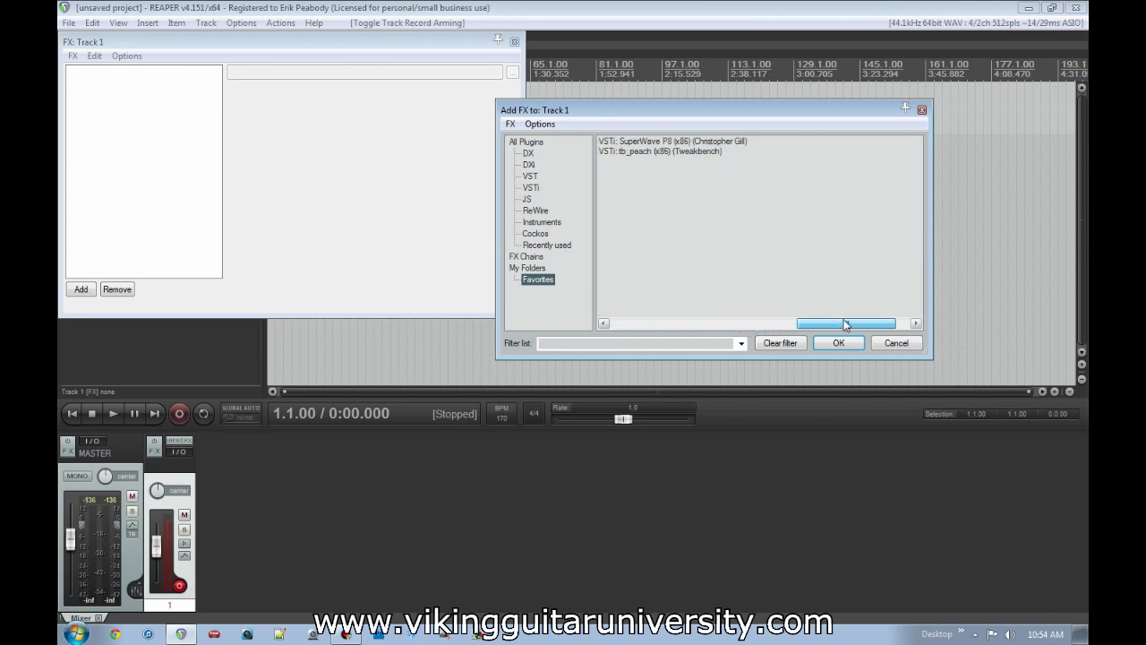
click(641, 154)
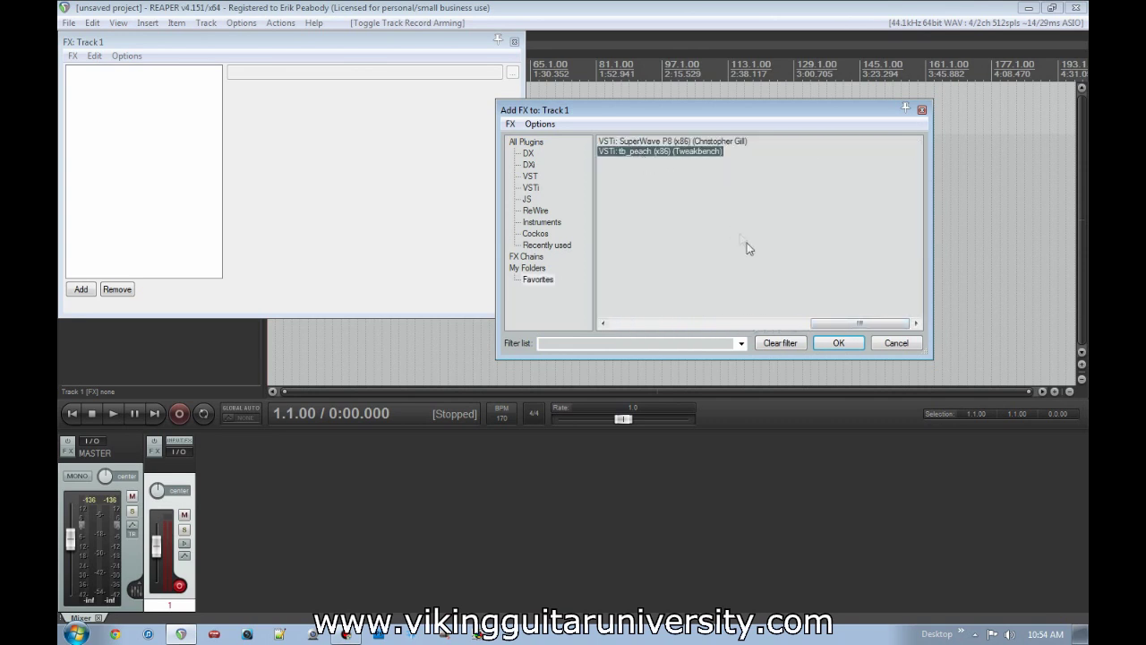
click(837, 344)
drag(208, 48, 702, 246)
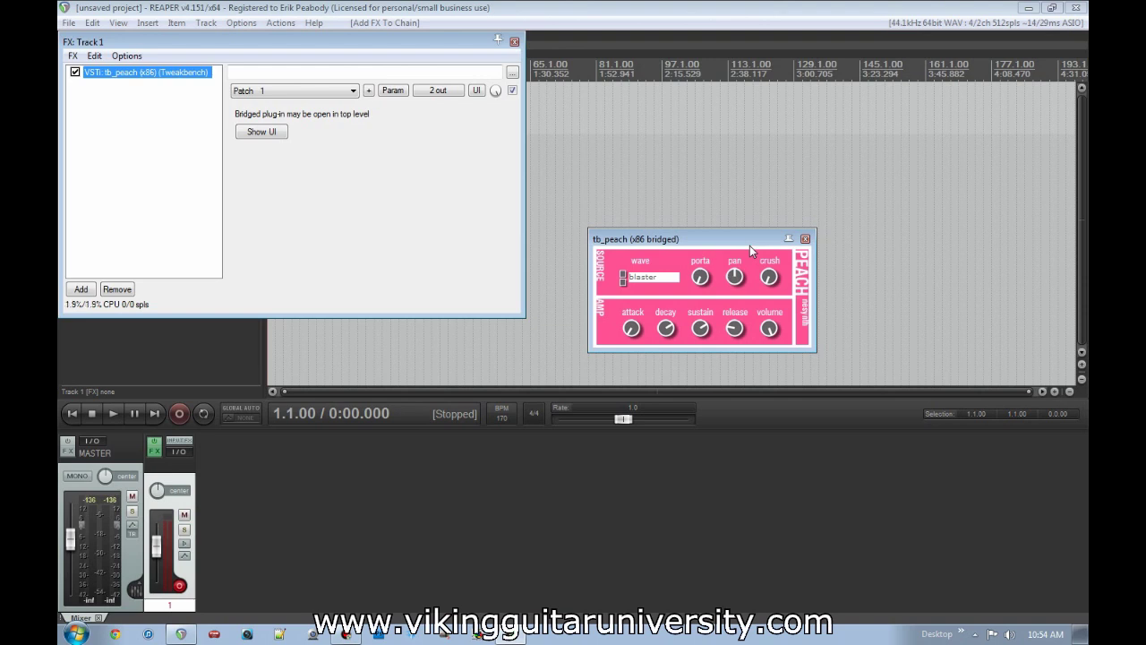
click(805, 238)
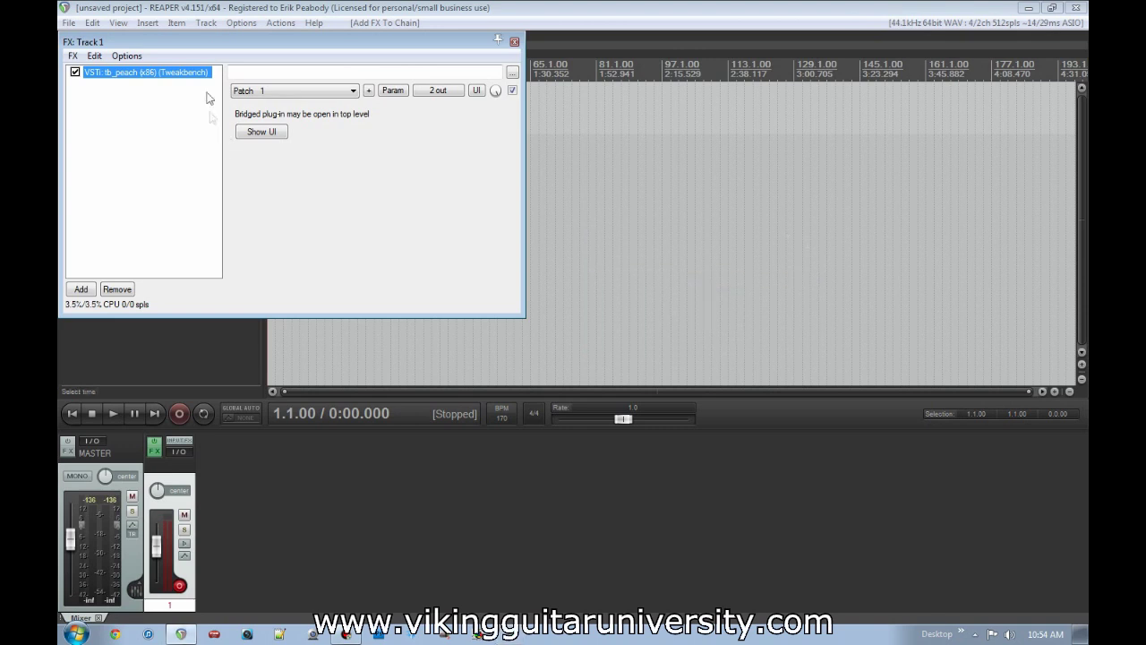
drag(226, 44, 522, 205)
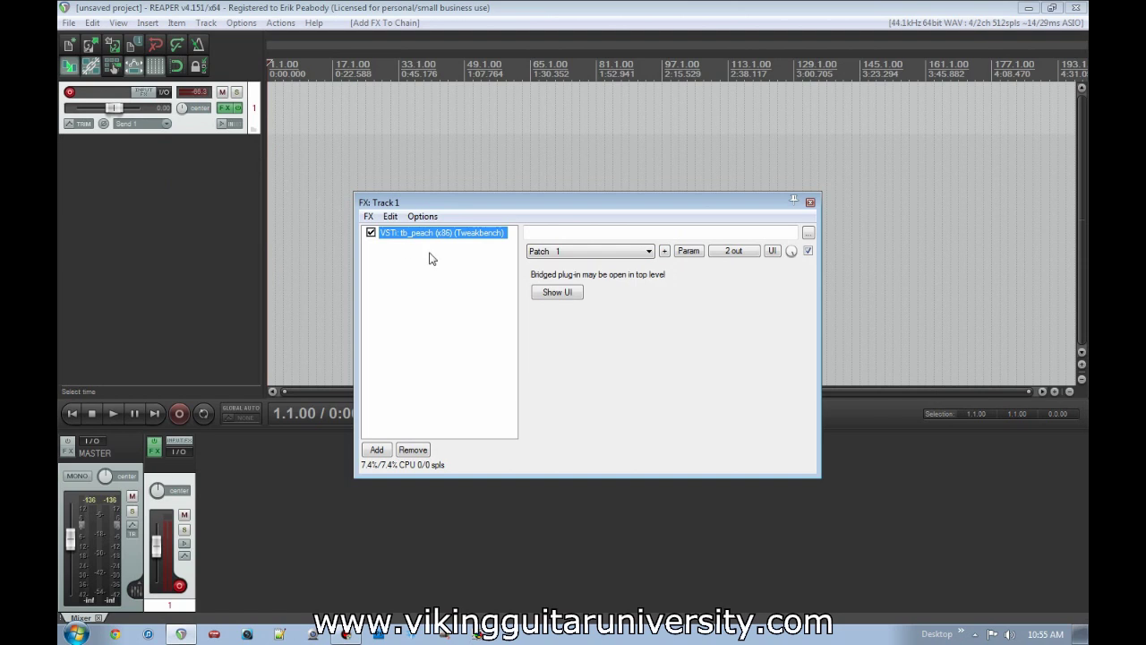
Step: Set track 1's input to MIDI from the Virtual MIDI keyboard on all channels
click(167, 125)
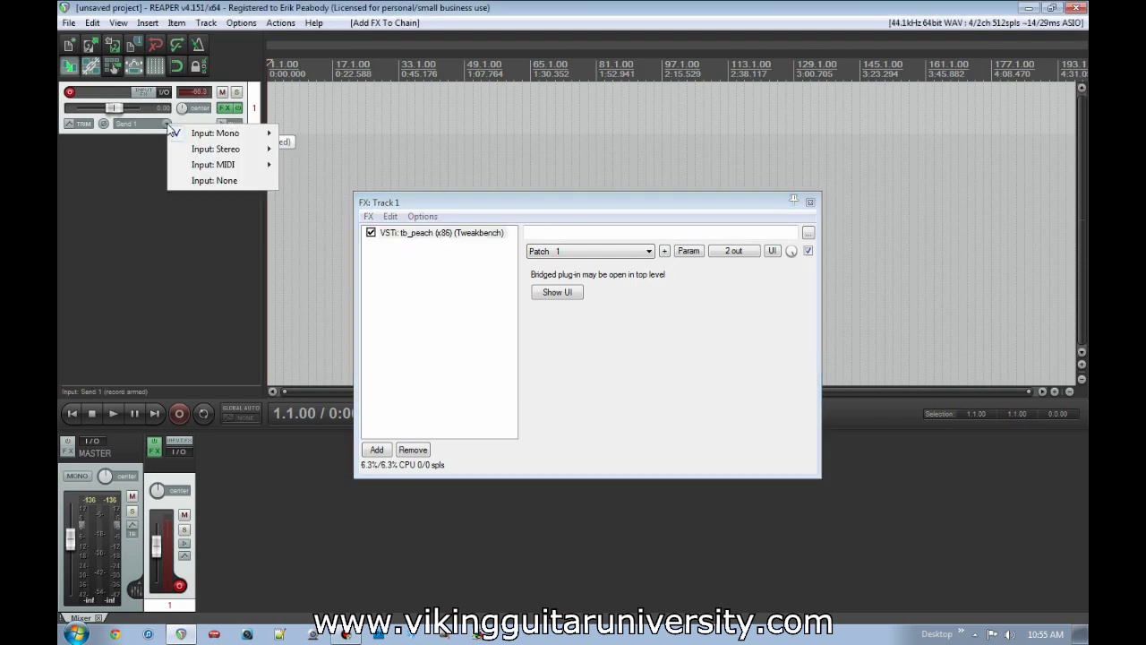
mouse_move(226, 134)
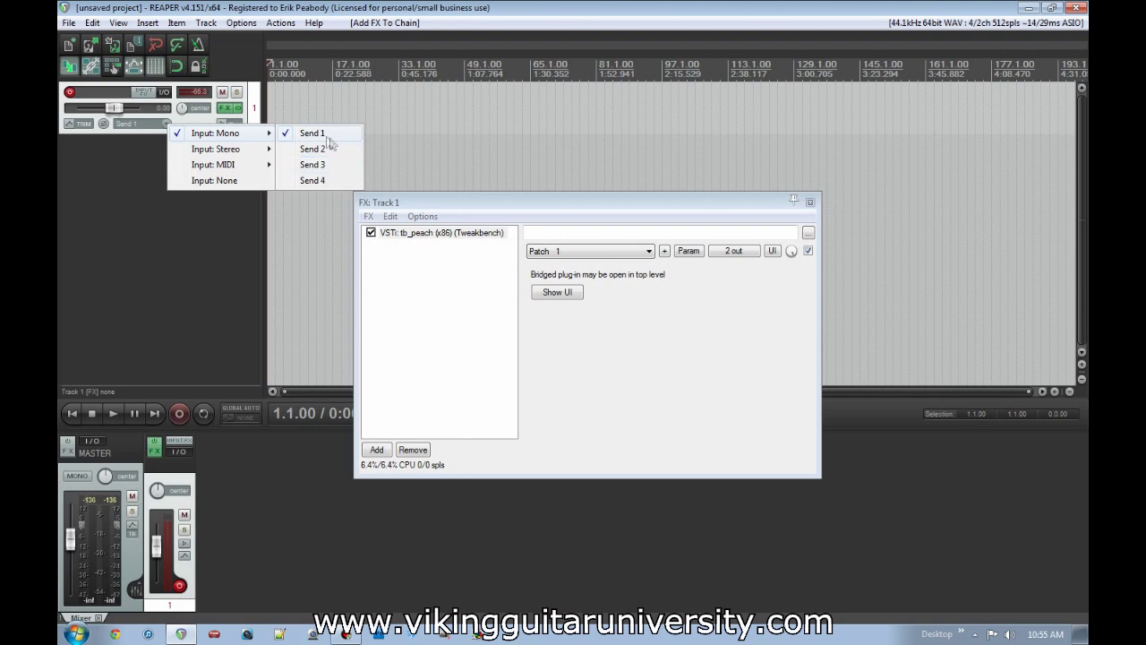
mouse_move(193, 165)
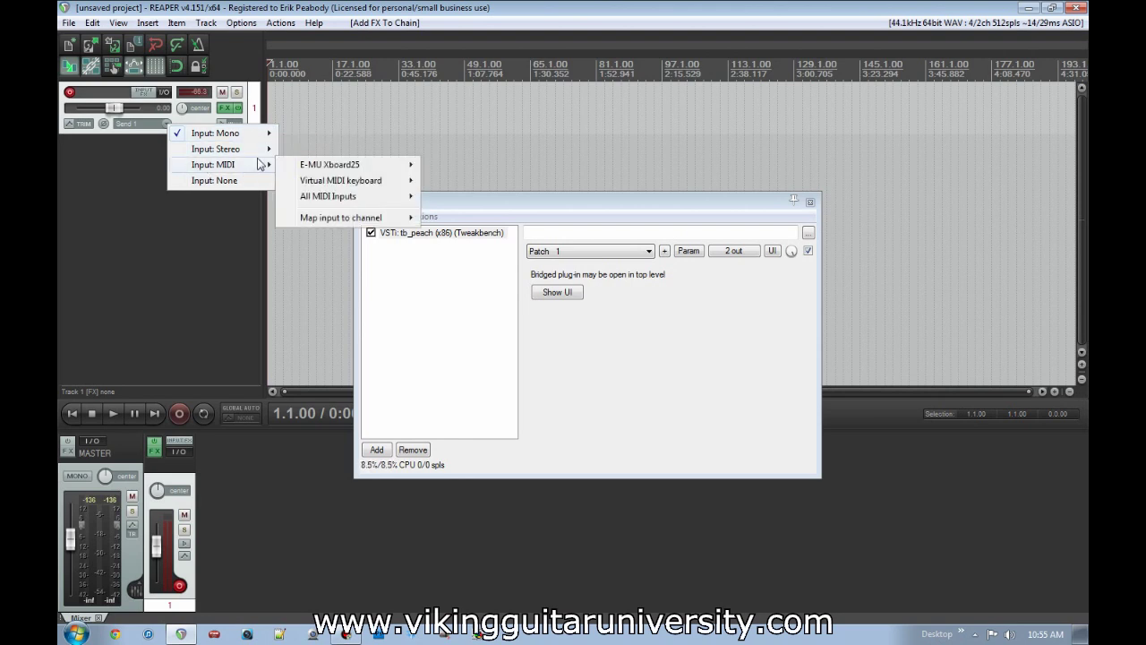
mouse_move(332, 164)
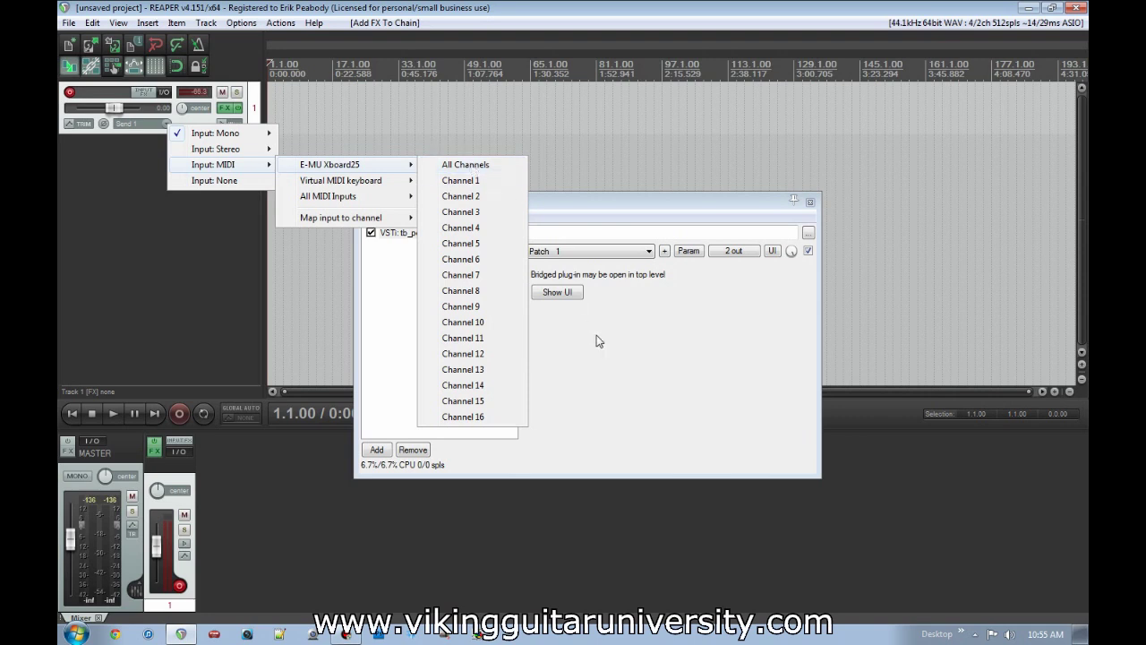
click(472, 167)
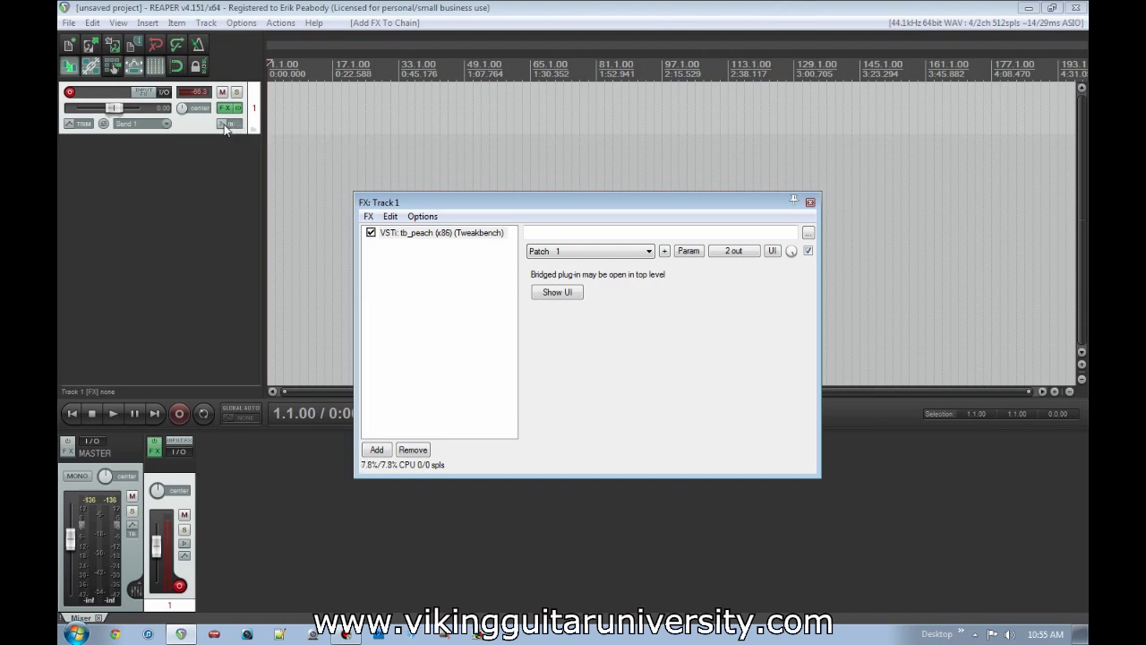
click(159, 126)
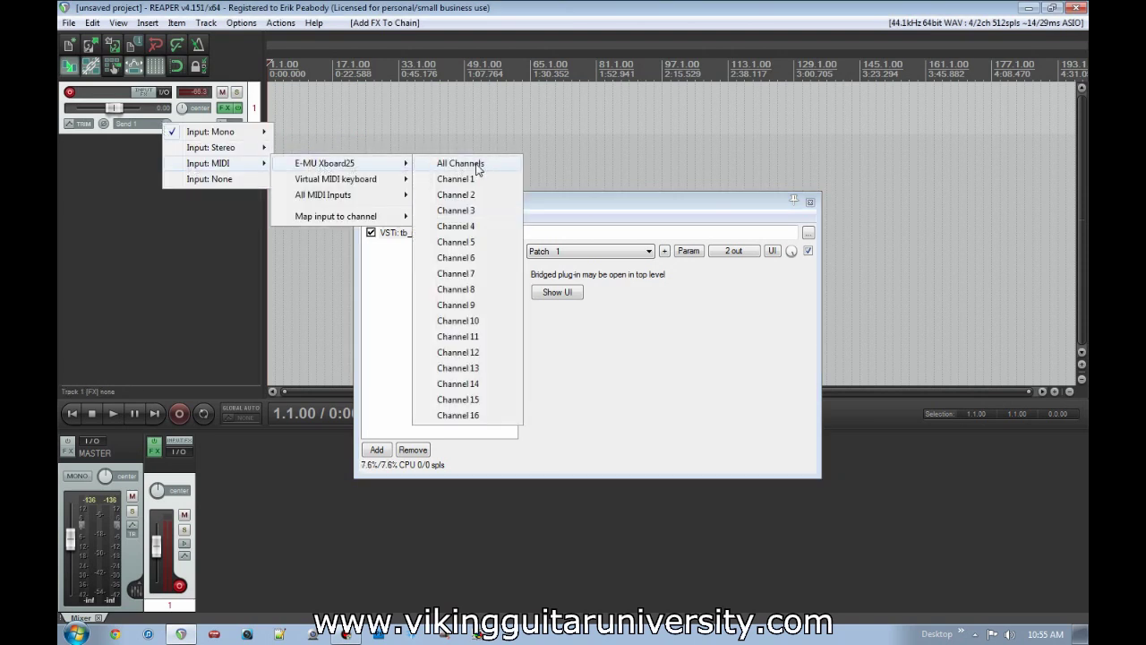
mouse_move(382, 181)
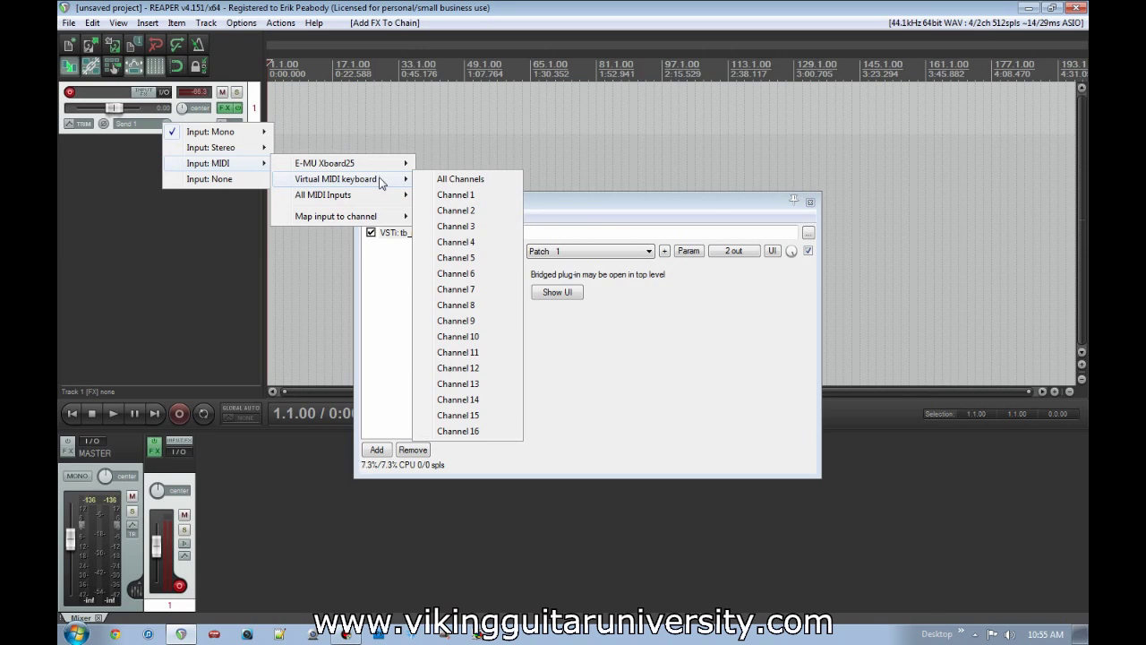
click(428, 180)
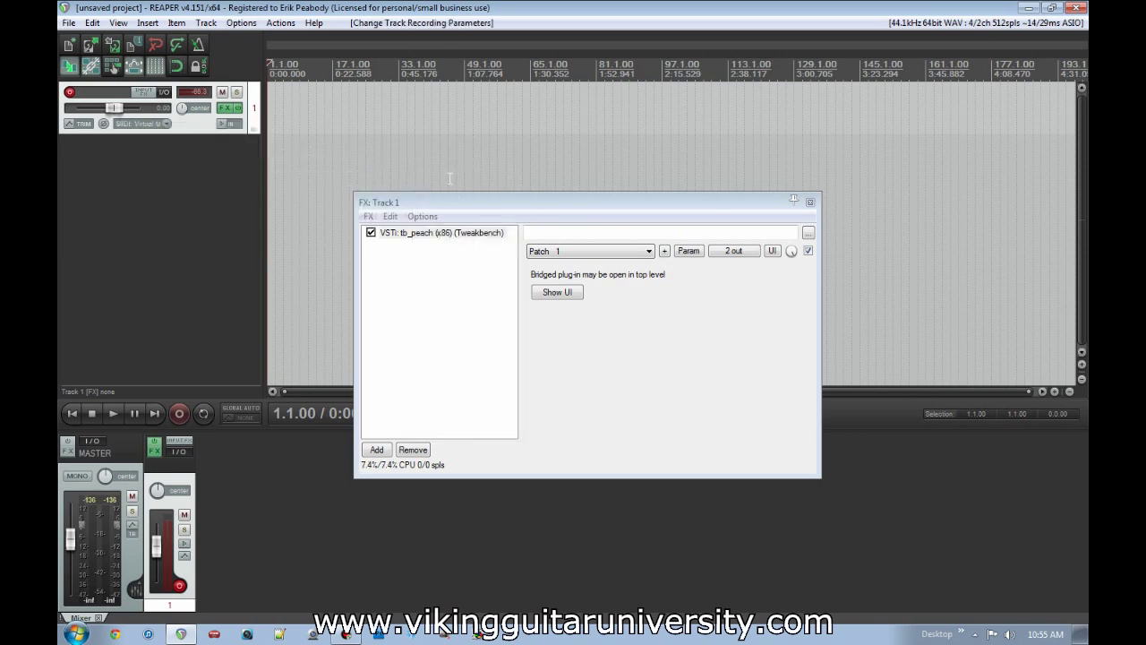
Step: Display the virtual MIDI keyboard to view its note layout, and close it again
click(119, 24)
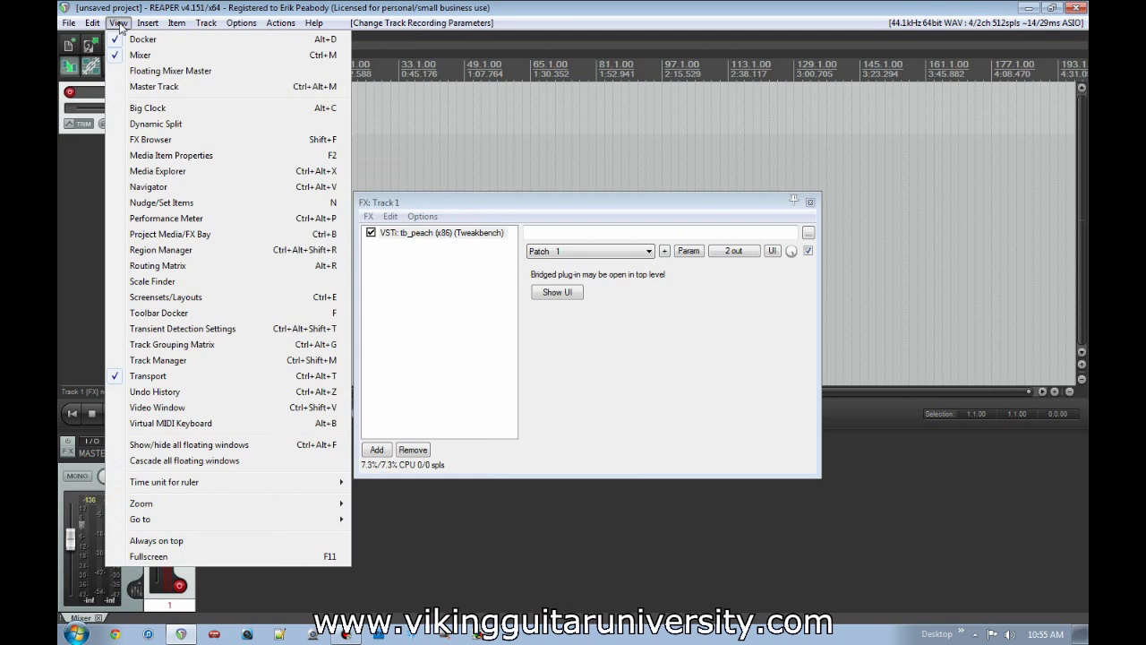
click(206, 425)
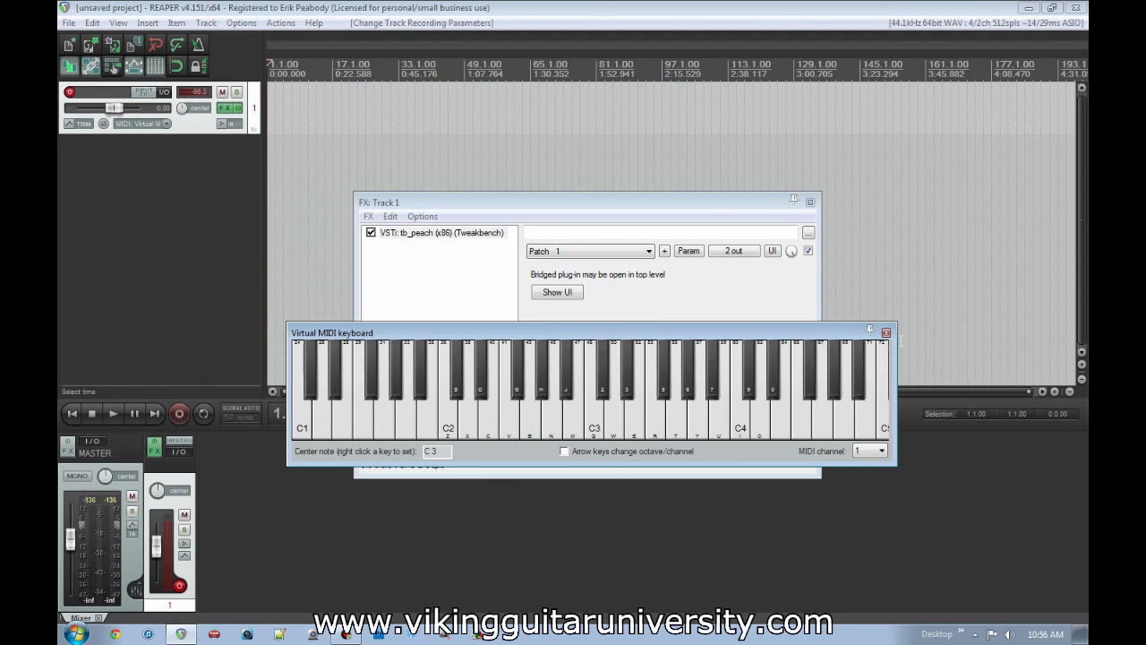
click(887, 333)
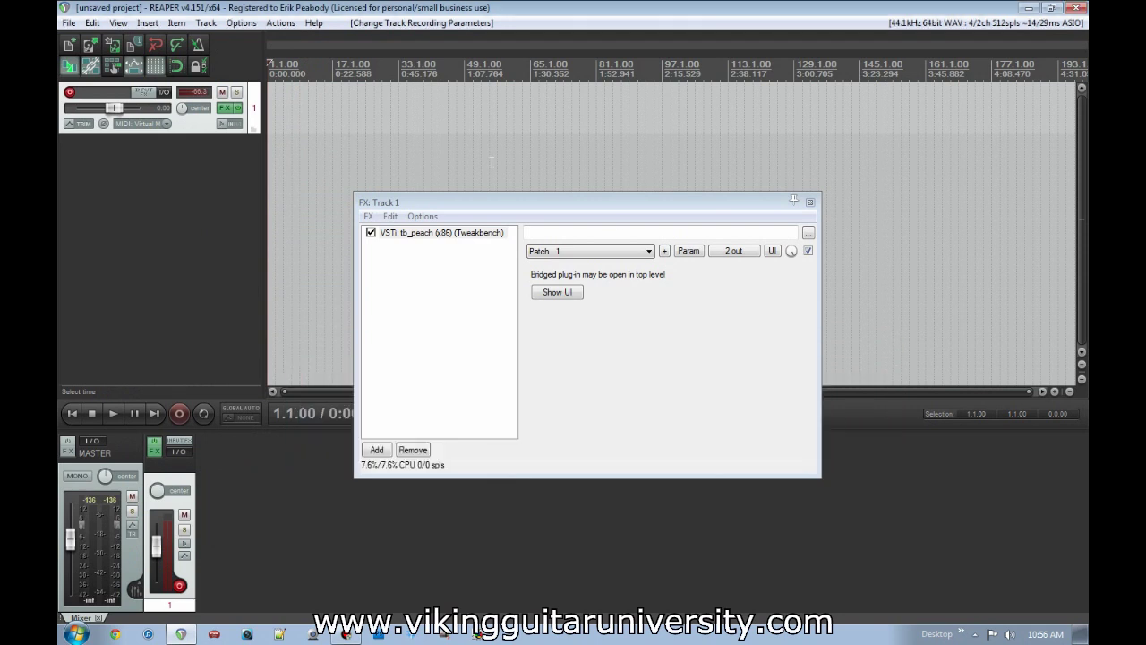
Step: Set track 1's input to MIDI from the E-MU Xboard25 on all channels and name the track Peach
click(166, 125)
mouse_move(194, 172)
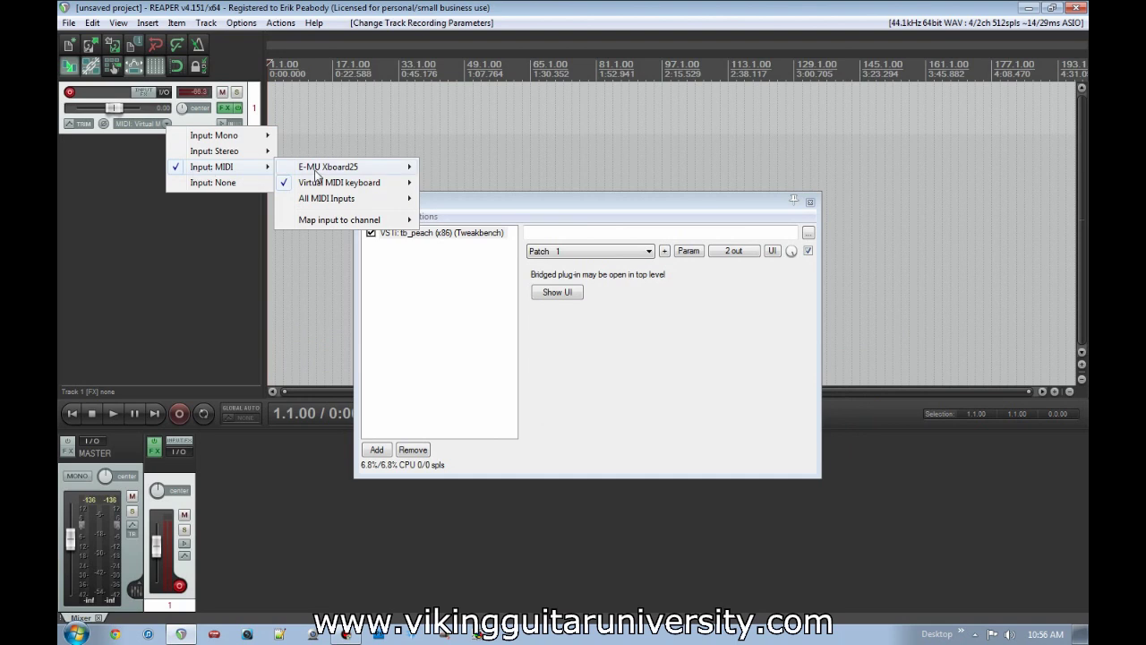
mouse_move(318, 170)
click(452, 168)
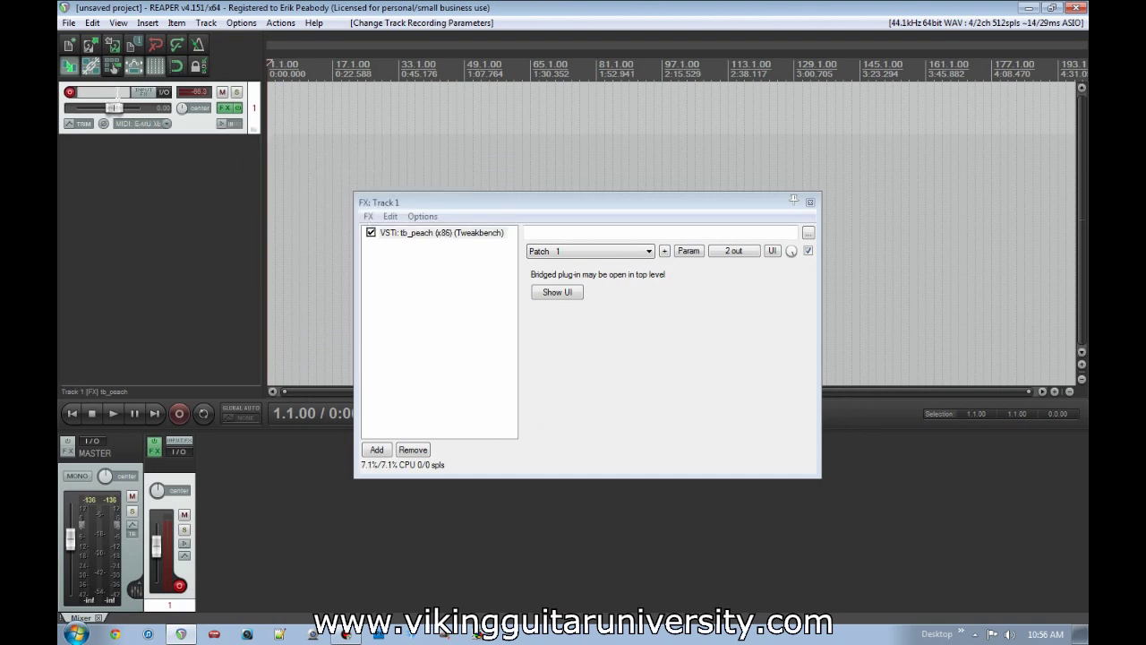
text(Peach)
key(Return)
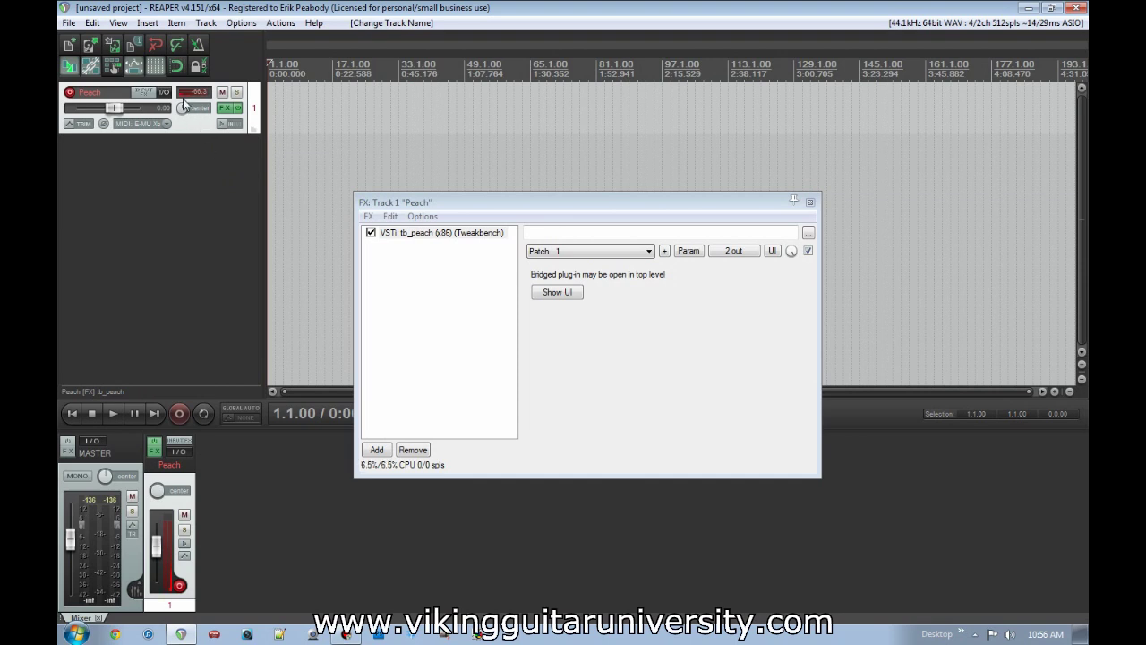
Step: Check the Peach track's record mode and MIDI input options, and turn on its record monitoring
click(233, 126)
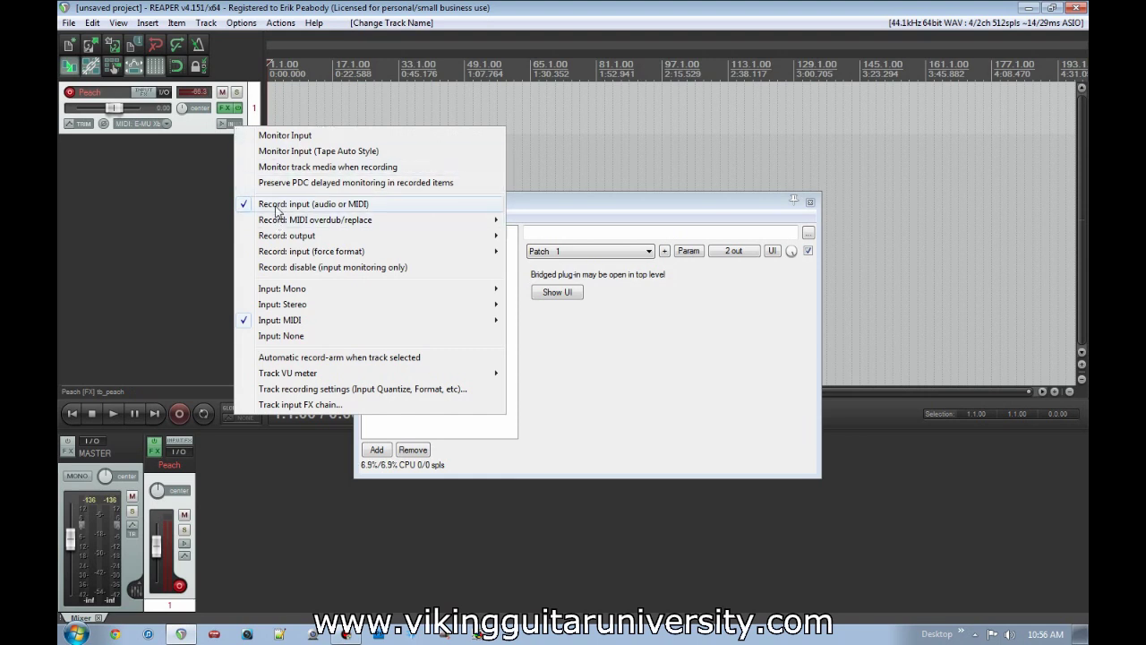
mouse_move(297, 322)
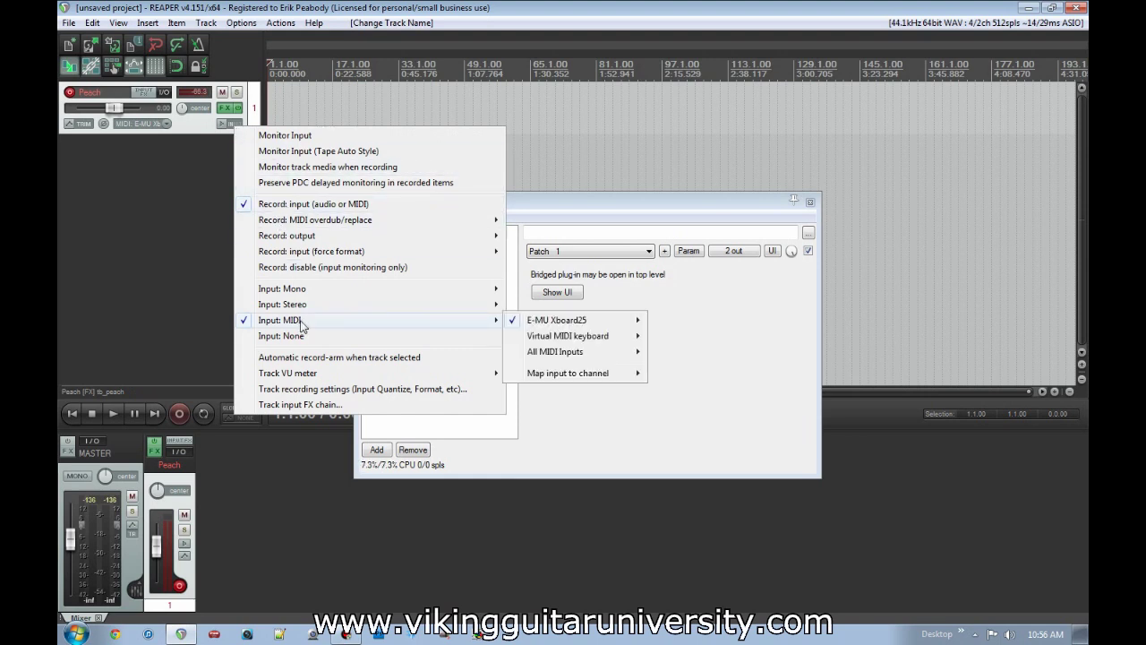
mouse_move(559, 324)
click(202, 259)
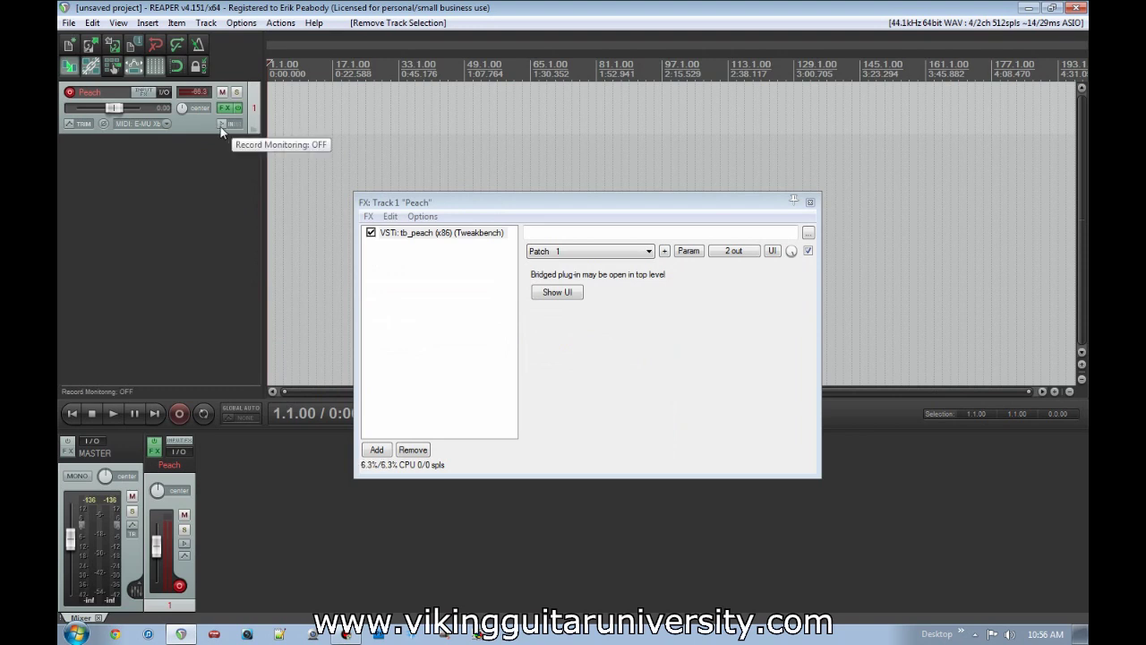
click(220, 126)
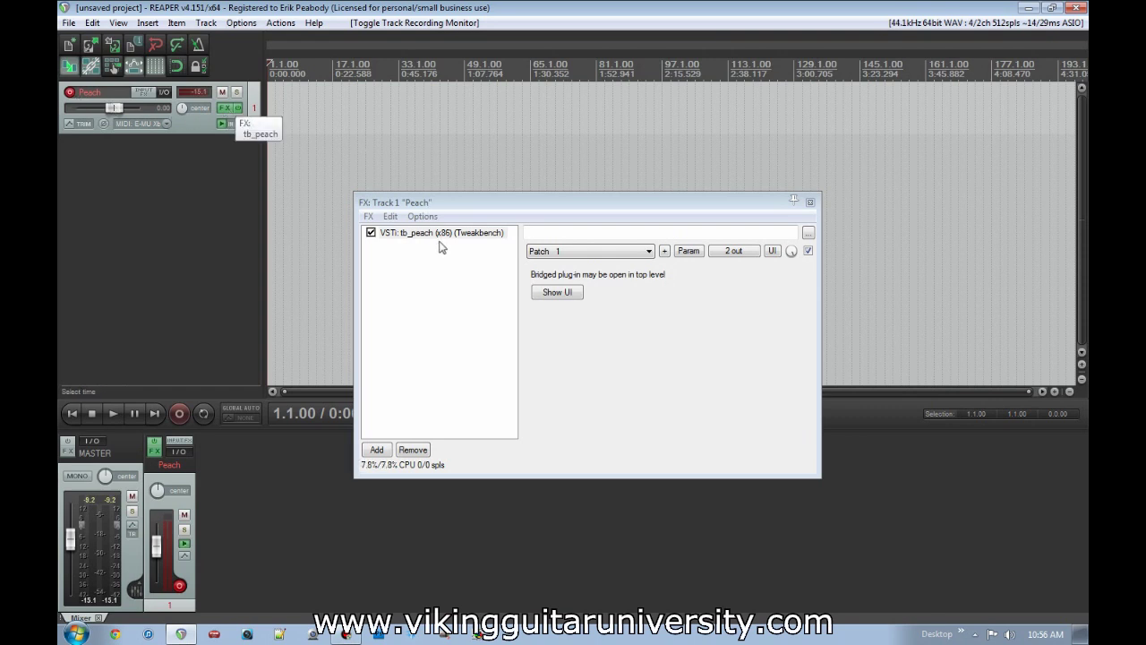
Step: Review the MIDI channel choices for the E-MU Xboard25 input on the Peach track
click(163, 124)
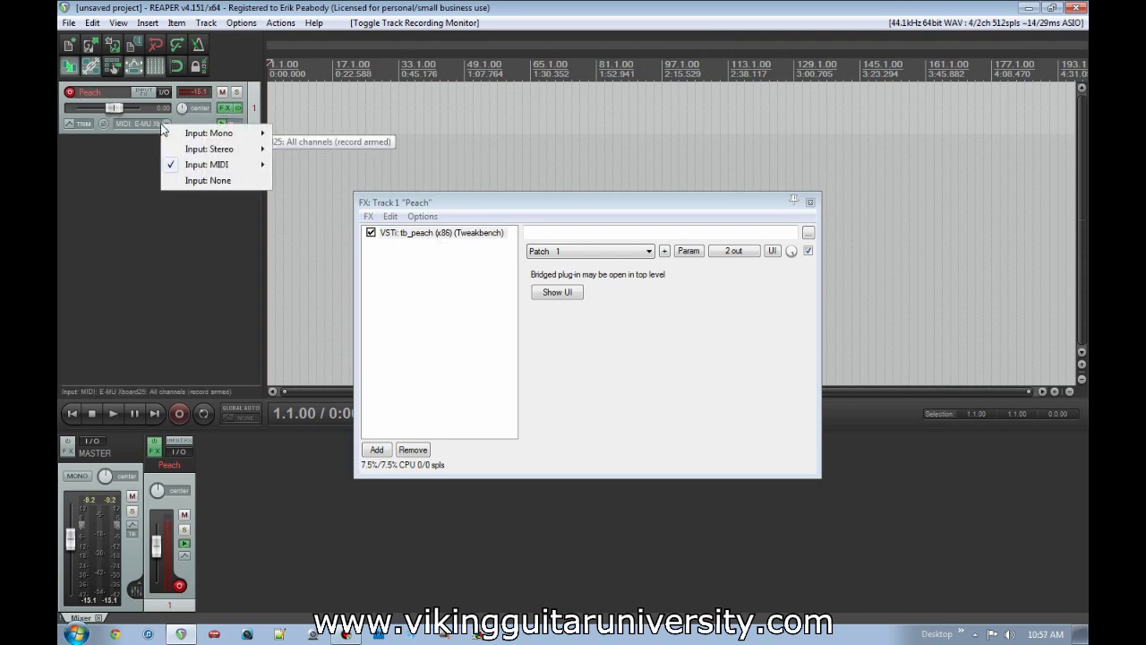
mouse_move(215, 165)
mouse_move(341, 165)
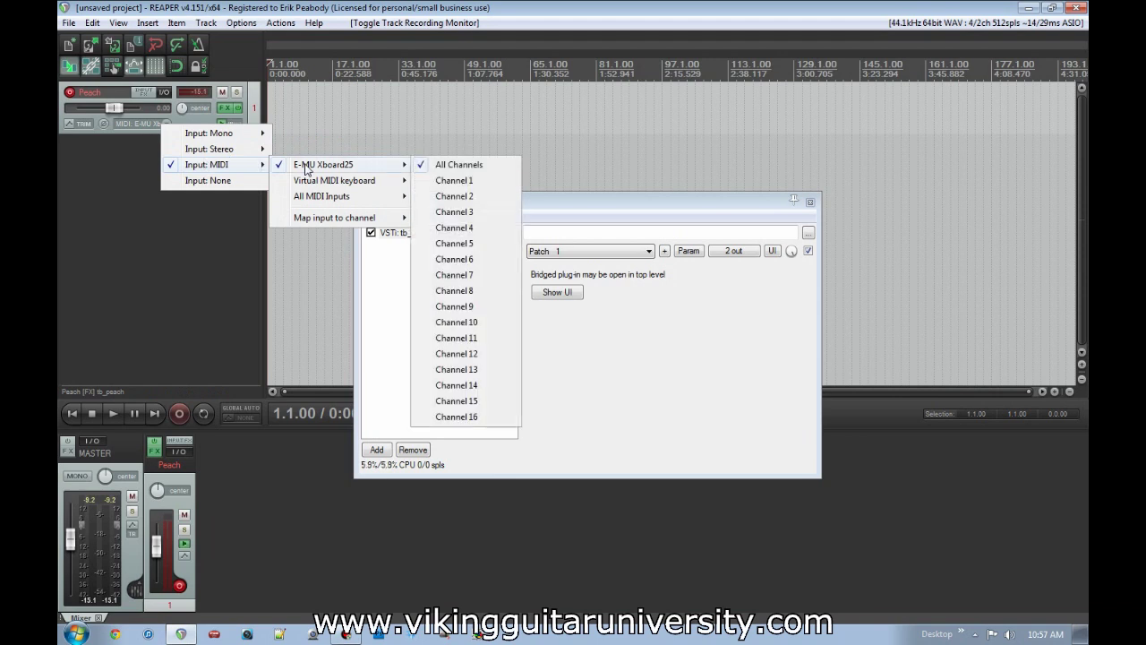
click(124, 254)
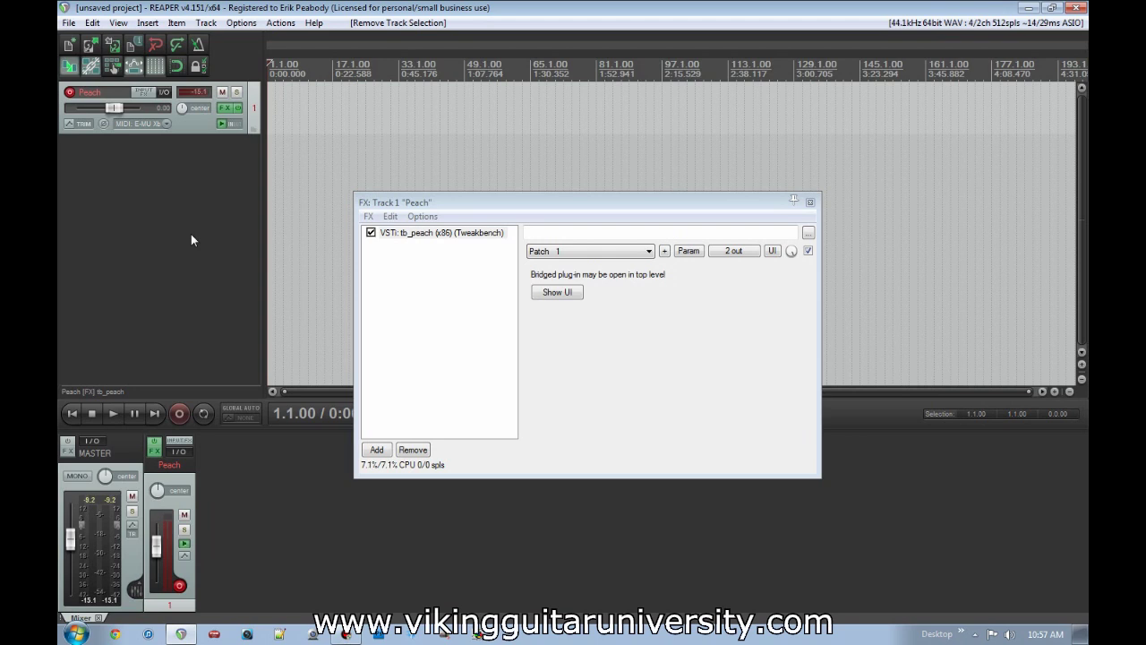
Step: Add a second track, display its effects browser, and close the browser without adding an effect
double_click(112, 144)
drag(70, 161, 155, 184)
click(206, 182)
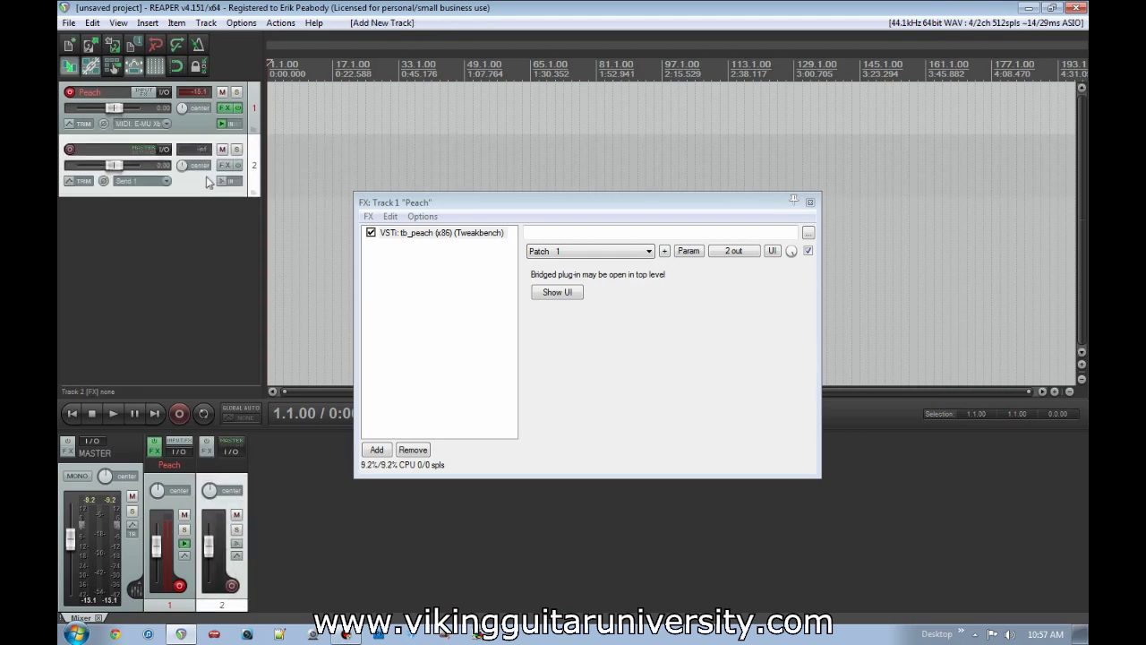
click(225, 164)
click(896, 343)
click(514, 41)
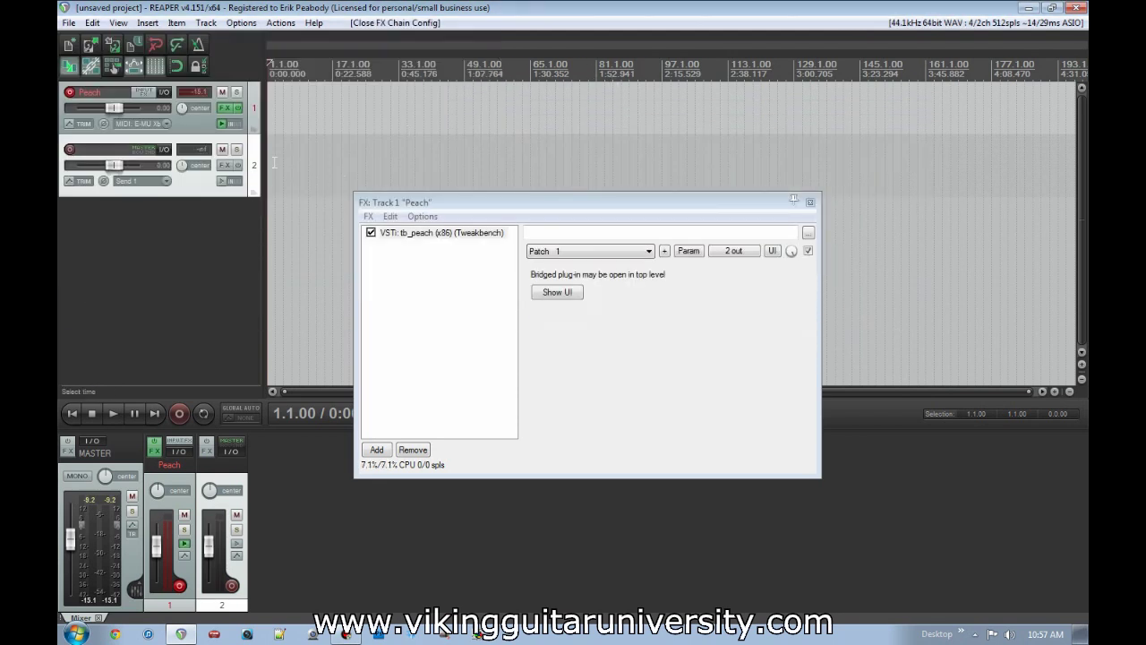
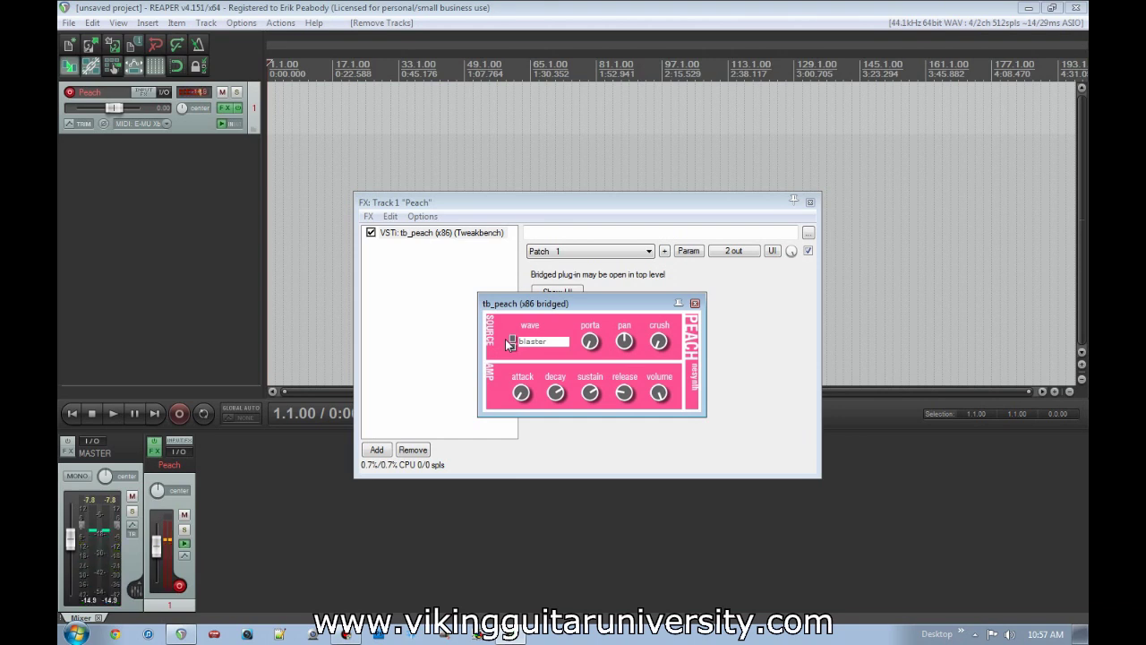
Step: Try out different waves in tb_peach, up to dodongo
click(514, 342)
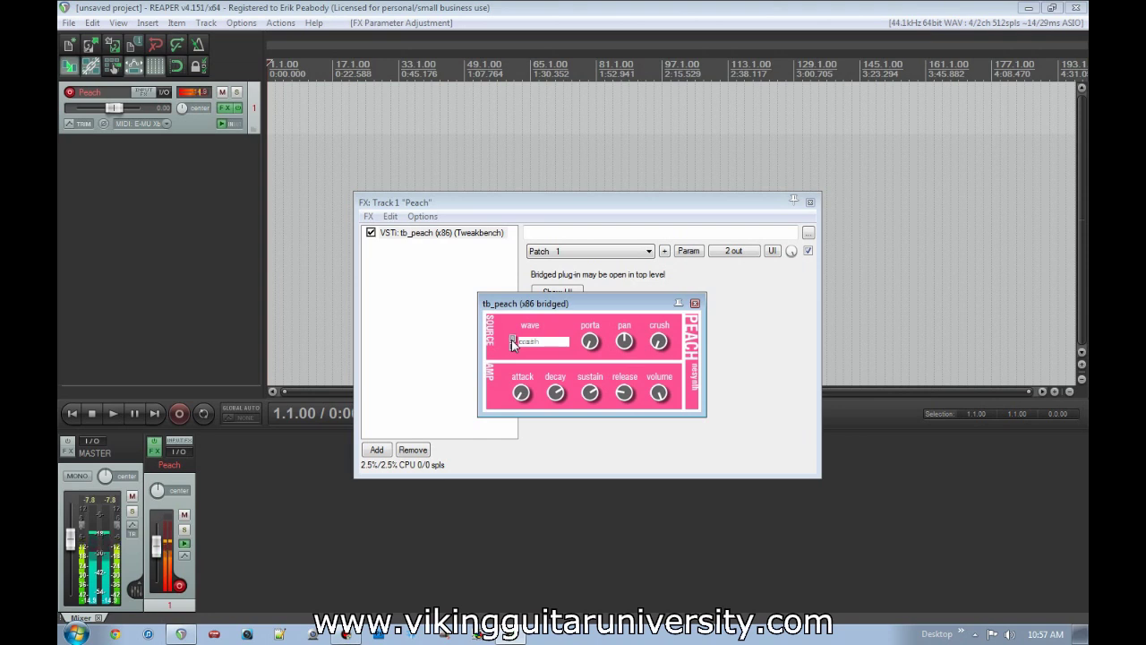
click(513, 342)
click(513, 342)
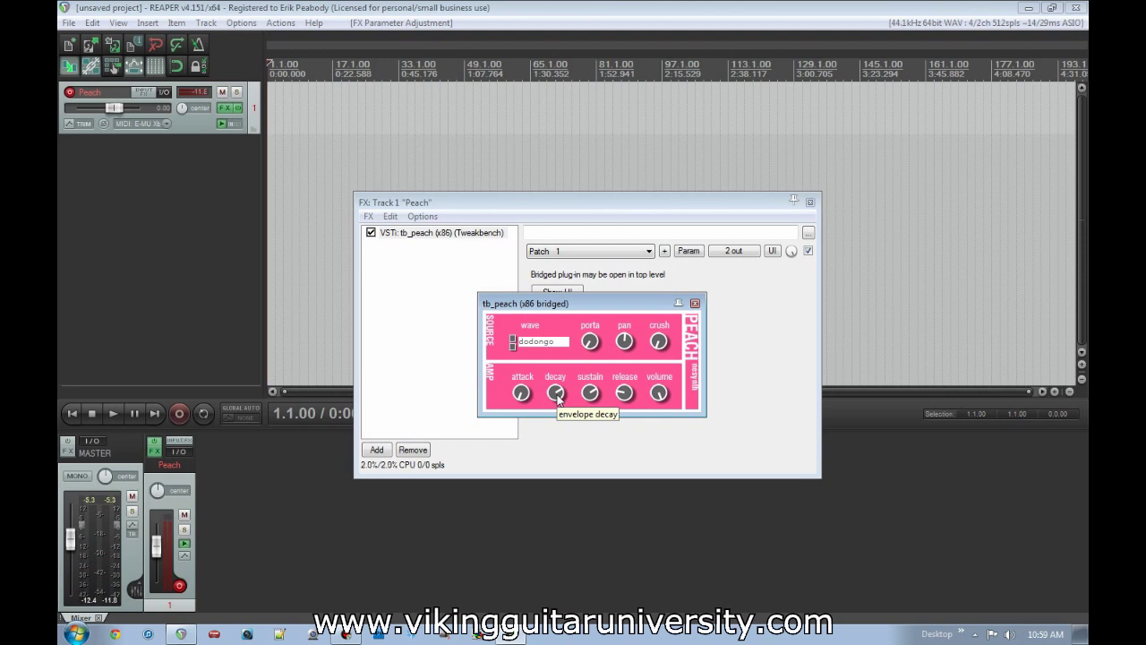
Step: Adjust the decay, release and volume of tb_peach and switch its wave to overheat
drag(559, 400, 560, 465)
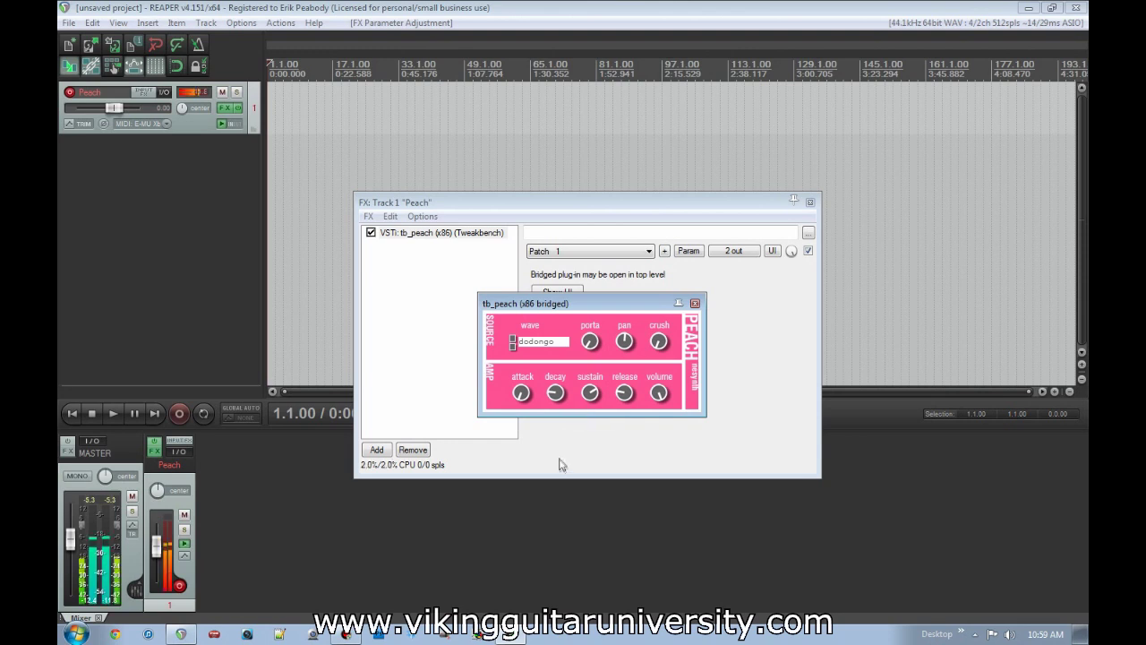
drag(555, 403, 560, 431)
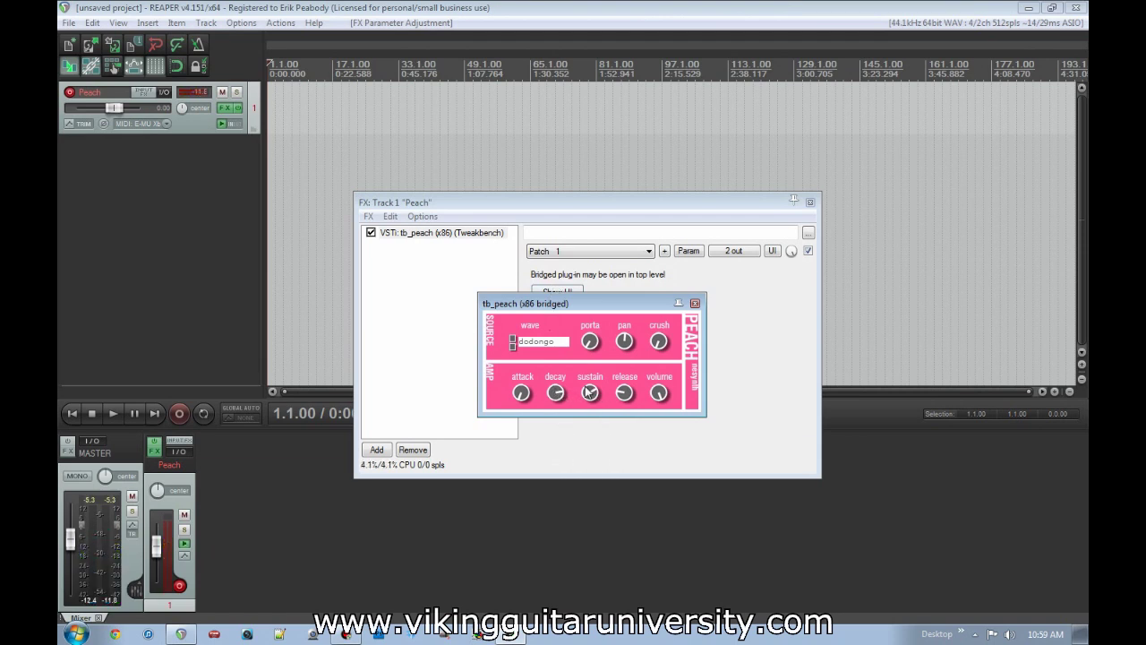
drag(625, 400, 644, 413)
drag(660, 402, 663, 464)
click(513, 346)
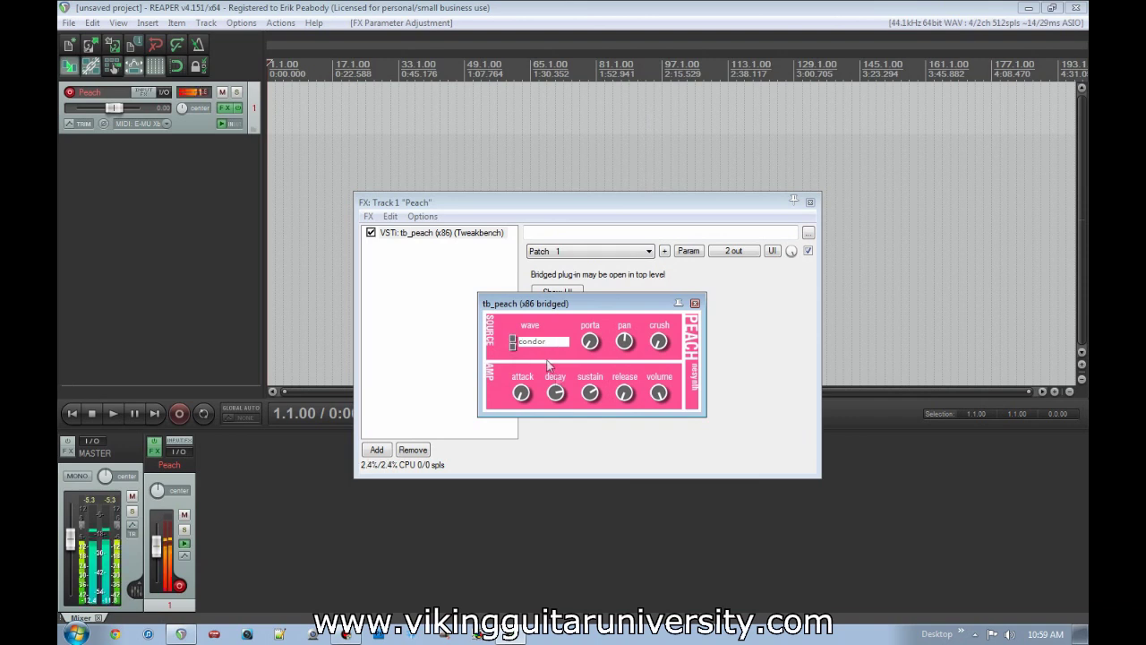
click(513, 346)
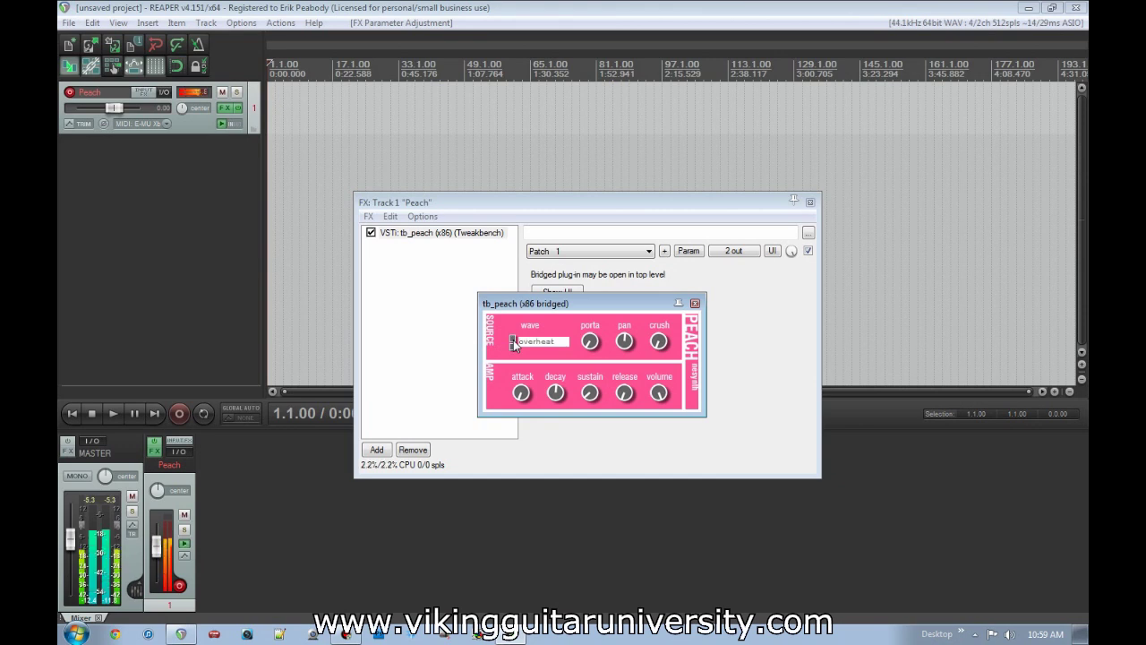
Step: Close the tb_peach interface and its effects window, and set the project tempo to 130 BPM
key(Escape)
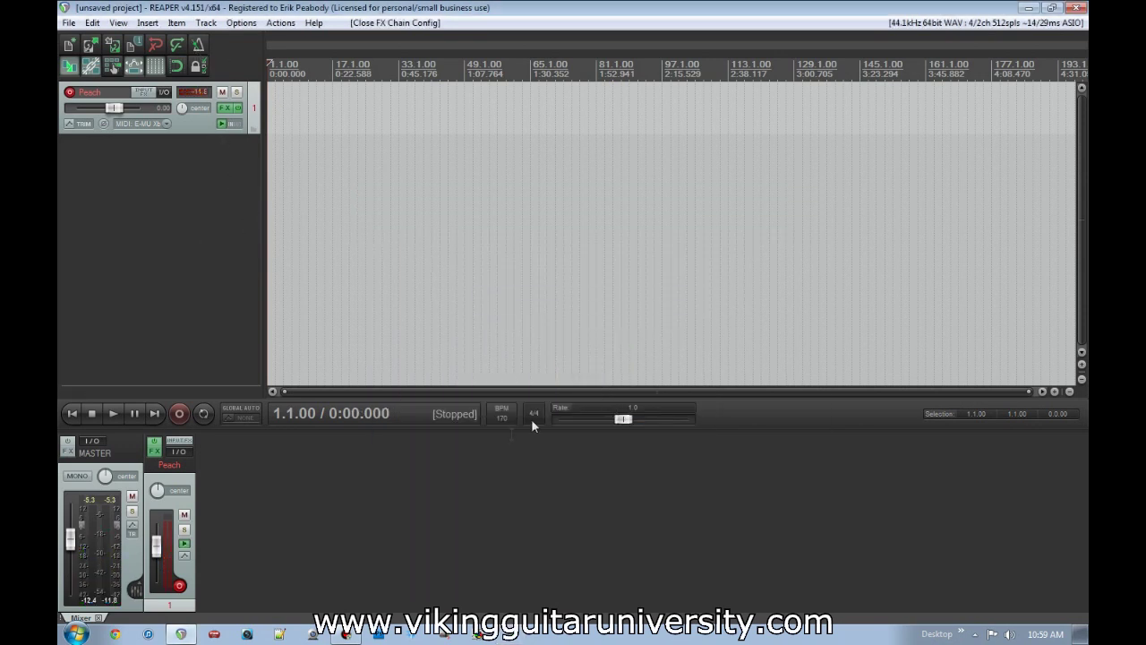
text(130)
key(Return)
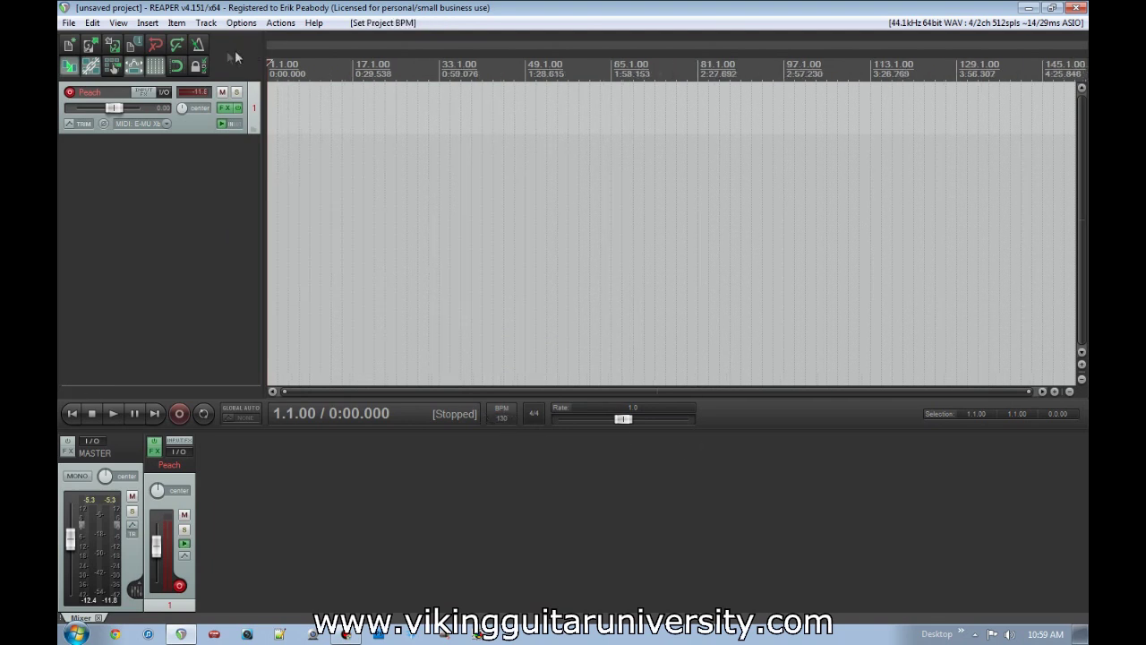
Step: Adjust the metronome settings, turn the metronome on, and play the project briefly to hear the click
right_click(198, 45)
drag(229, 195, 274, 195)
click(366, 90)
key(space)
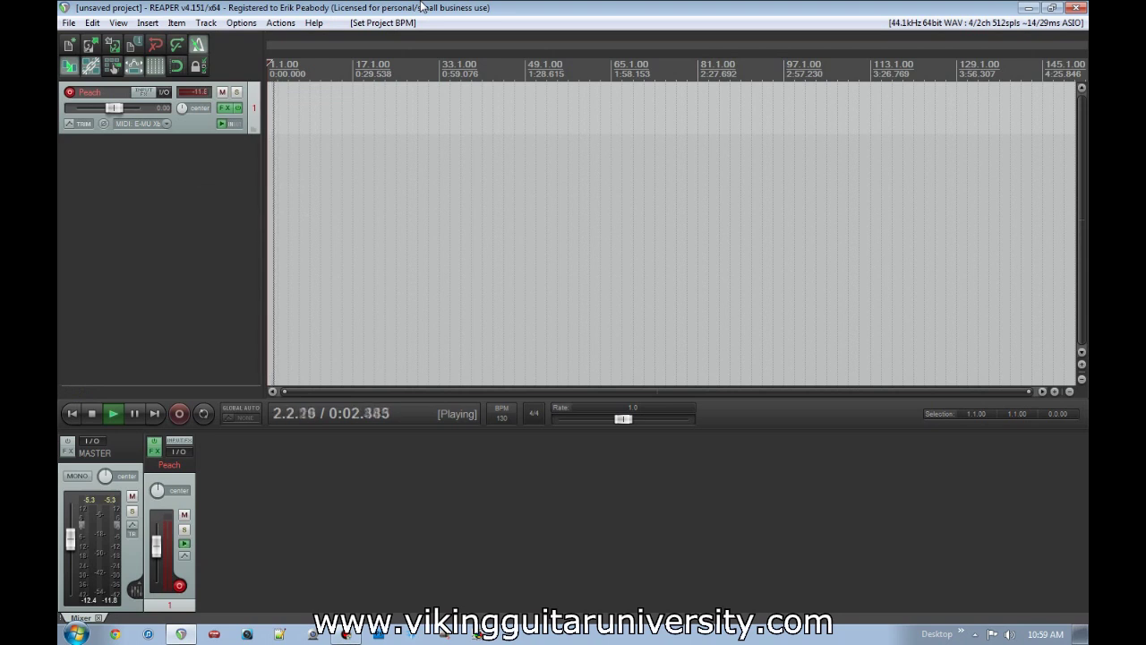
key(space)
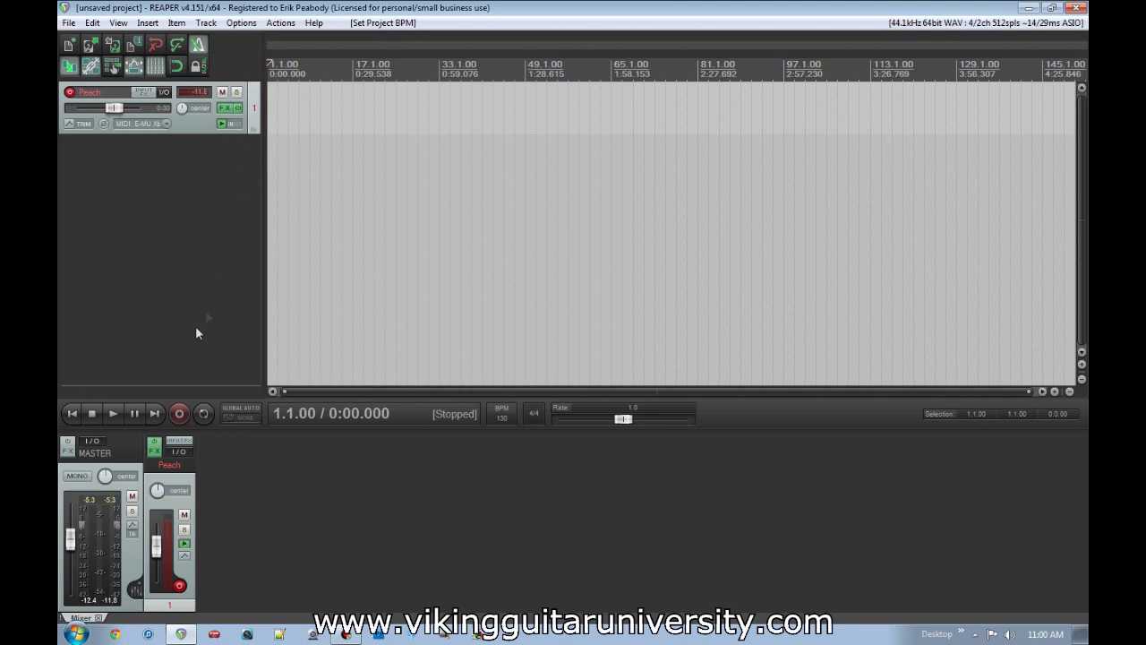
Step: Record a MIDI take about 12 seconds long on the Peach track from the project start and save the recorded media
click(180, 413)
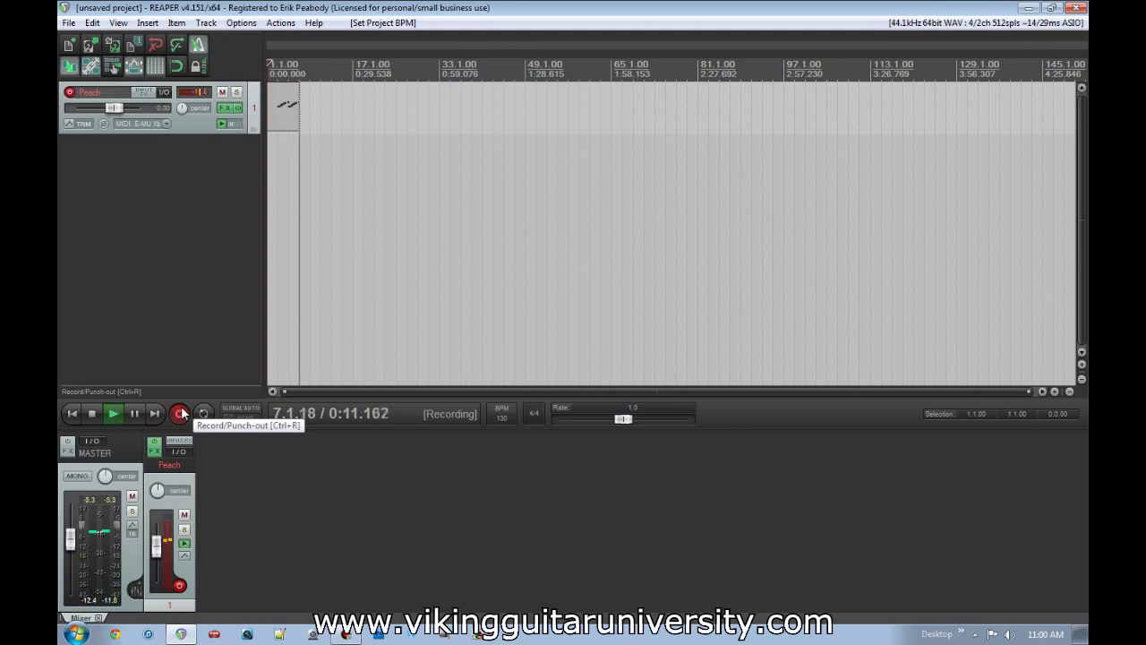
click(180, 413)
key(Return)
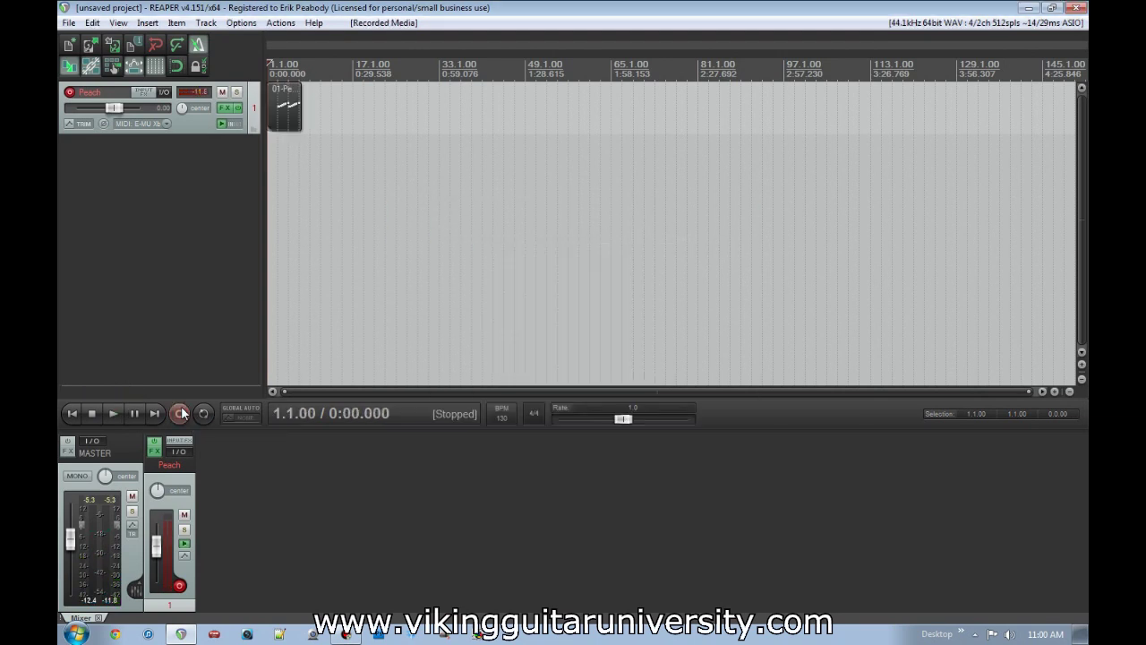
Step: Make the Peach track taller and play the recorded take from just before bar 3, turning the metronome off
scroll(292, 136, up, 10)
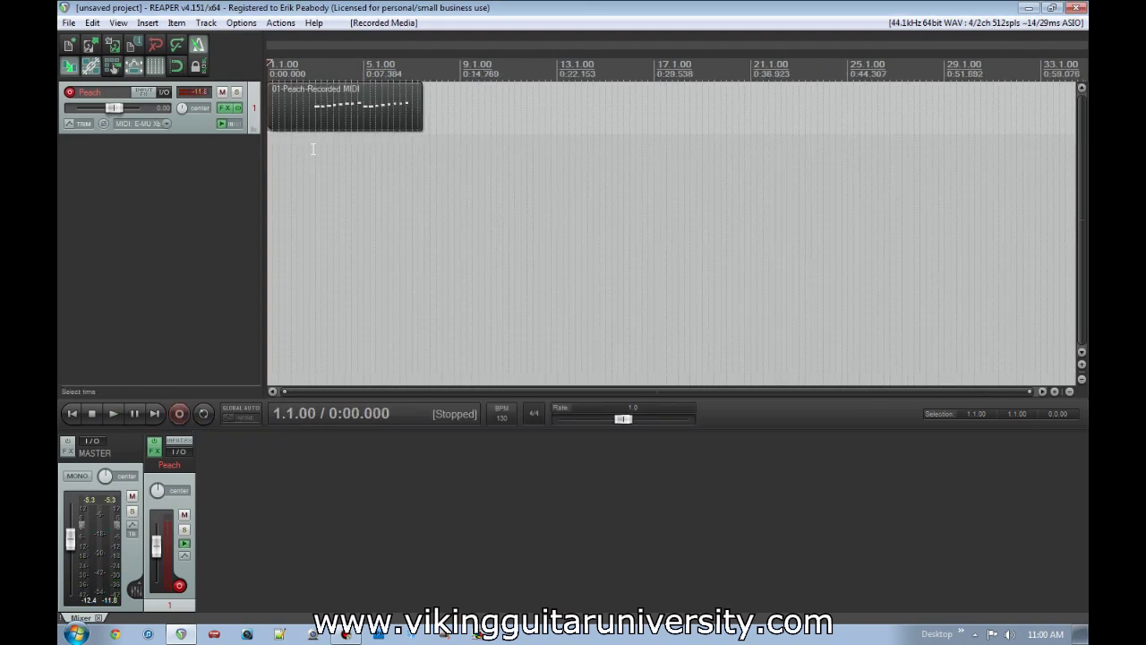
scroll(334, 156, down, 4)
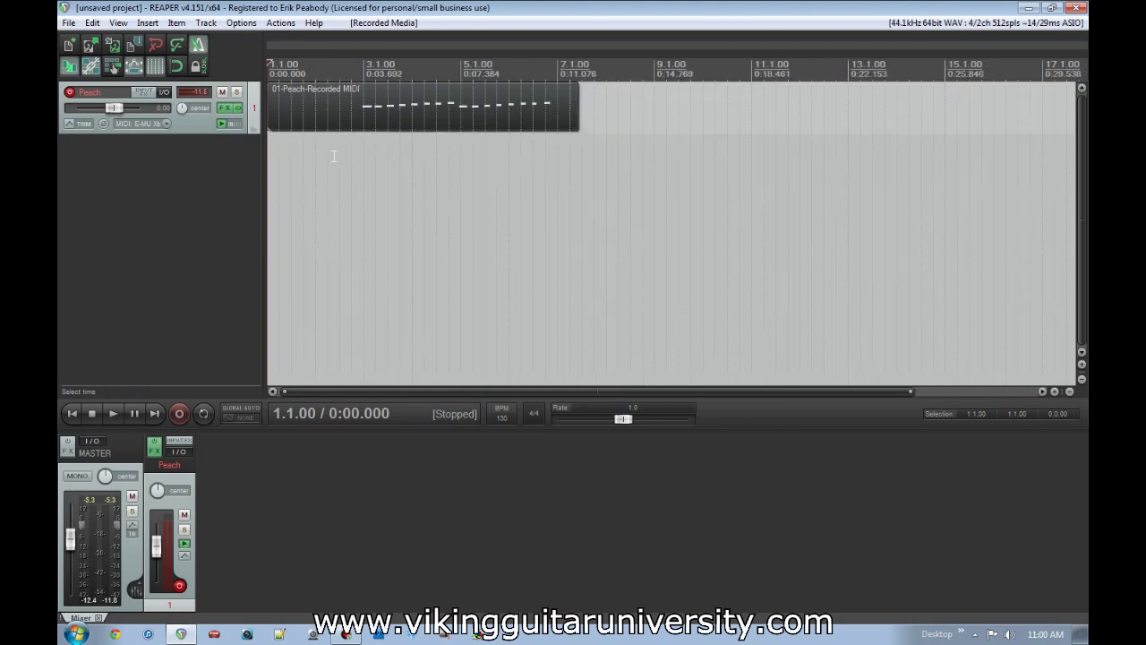
drag(248, 133, 248, 304)
click(362, 224)
key(space)
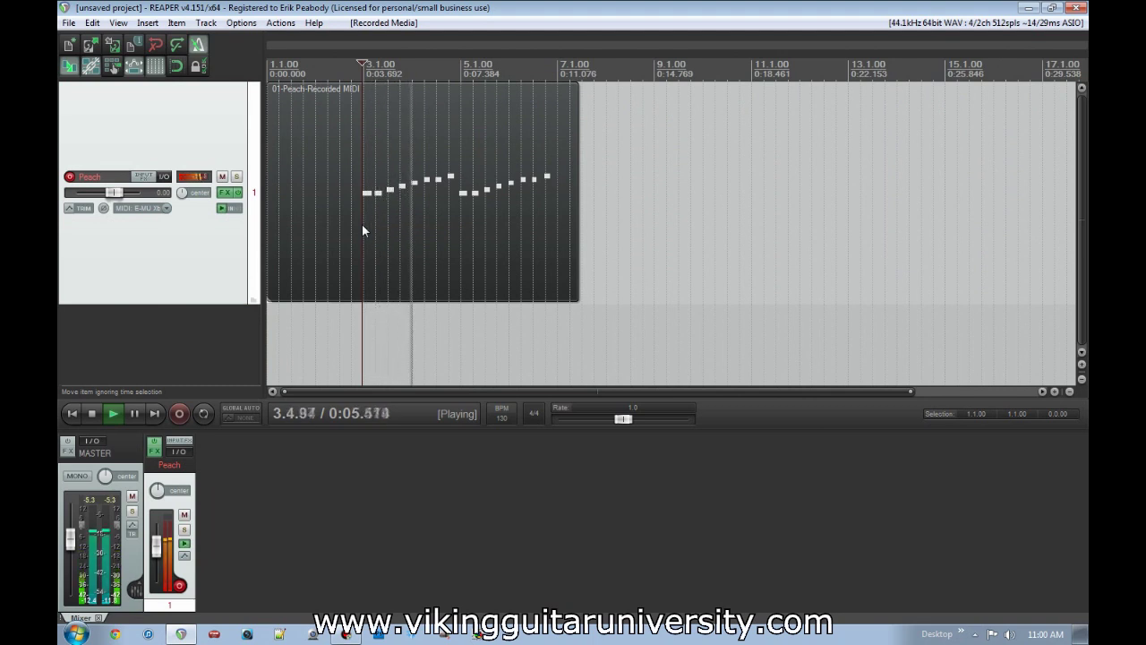
click(198, 45)
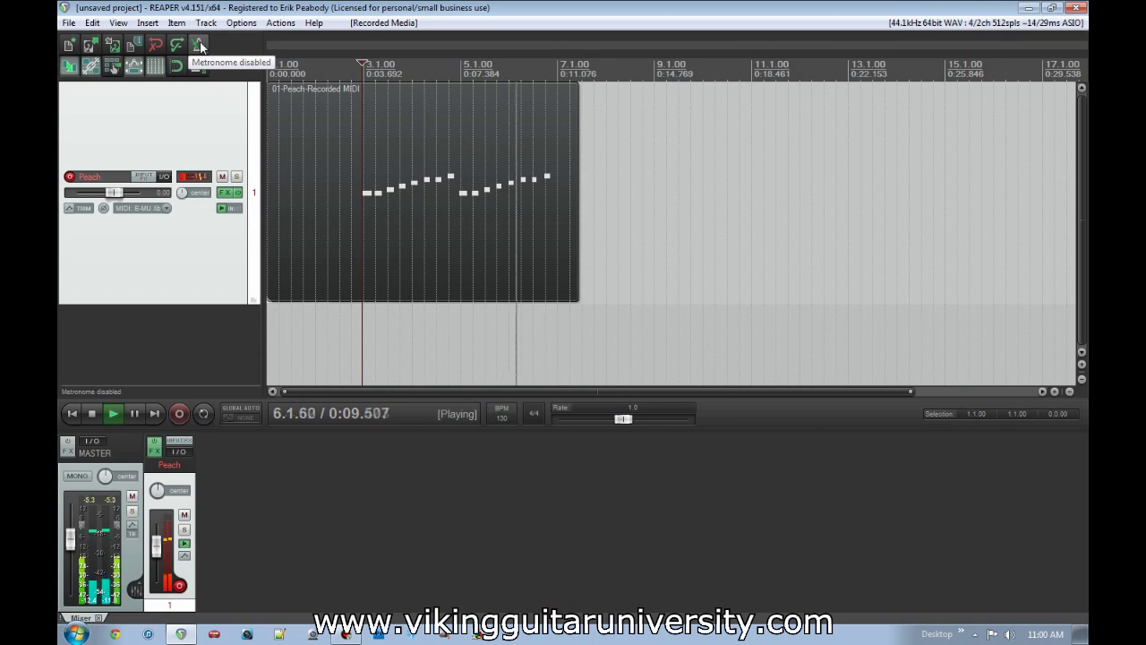
key(space)
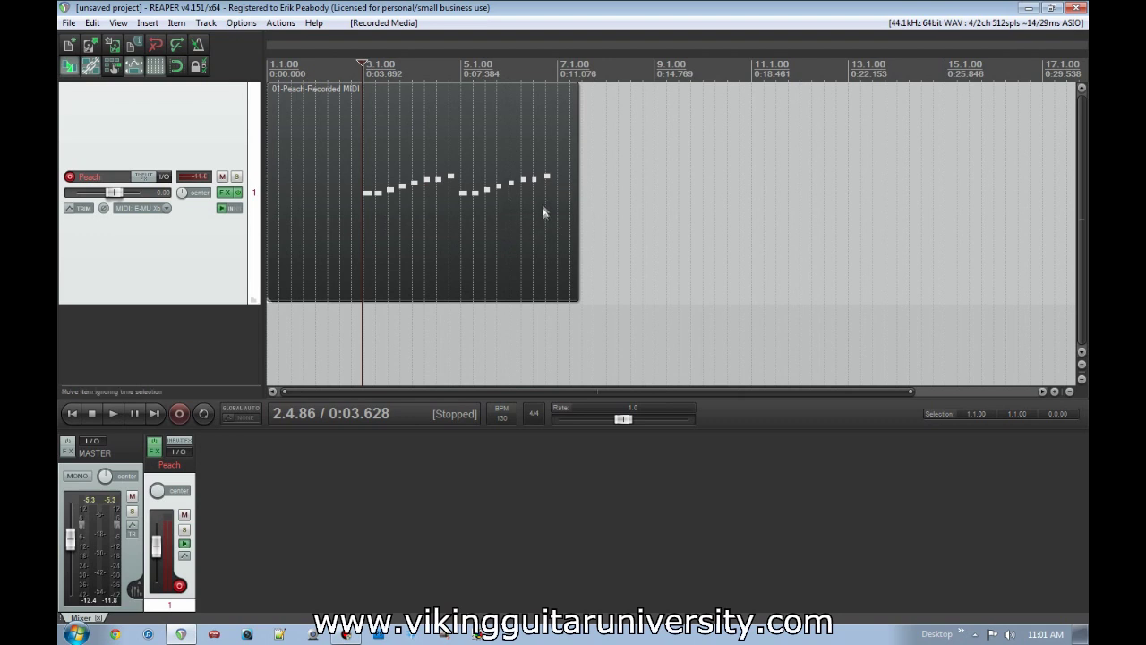
Step: Examine the recorded take's notes and velocities in the MIDI editor, and close the editor
double_click(398, 205)
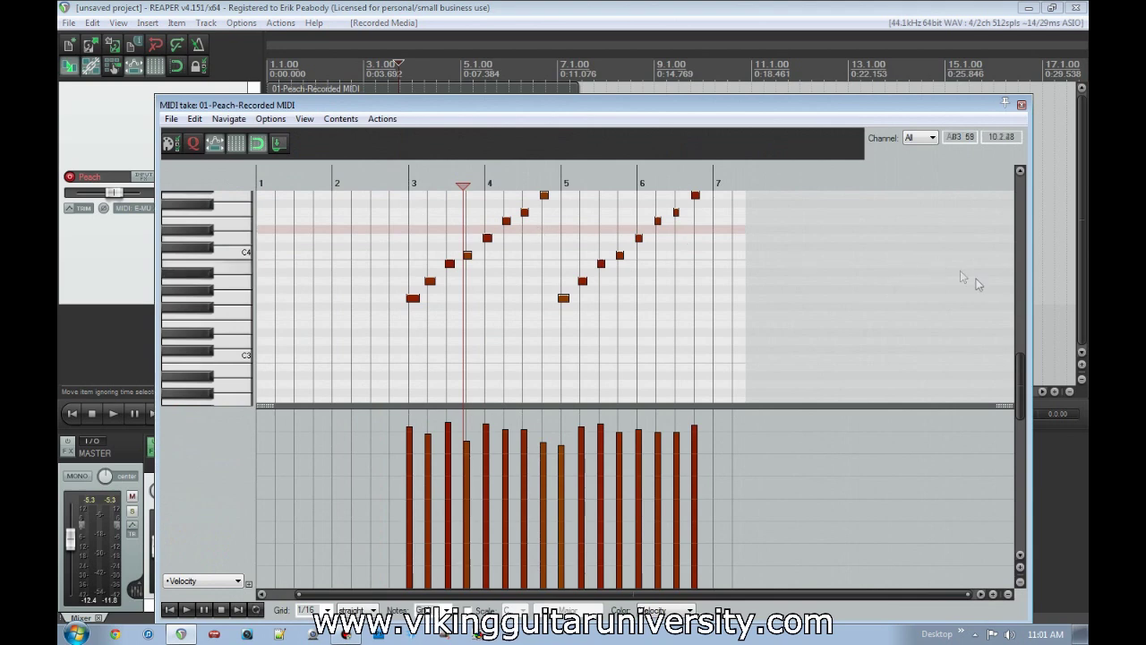
scroll(1021, 379, up, 2)
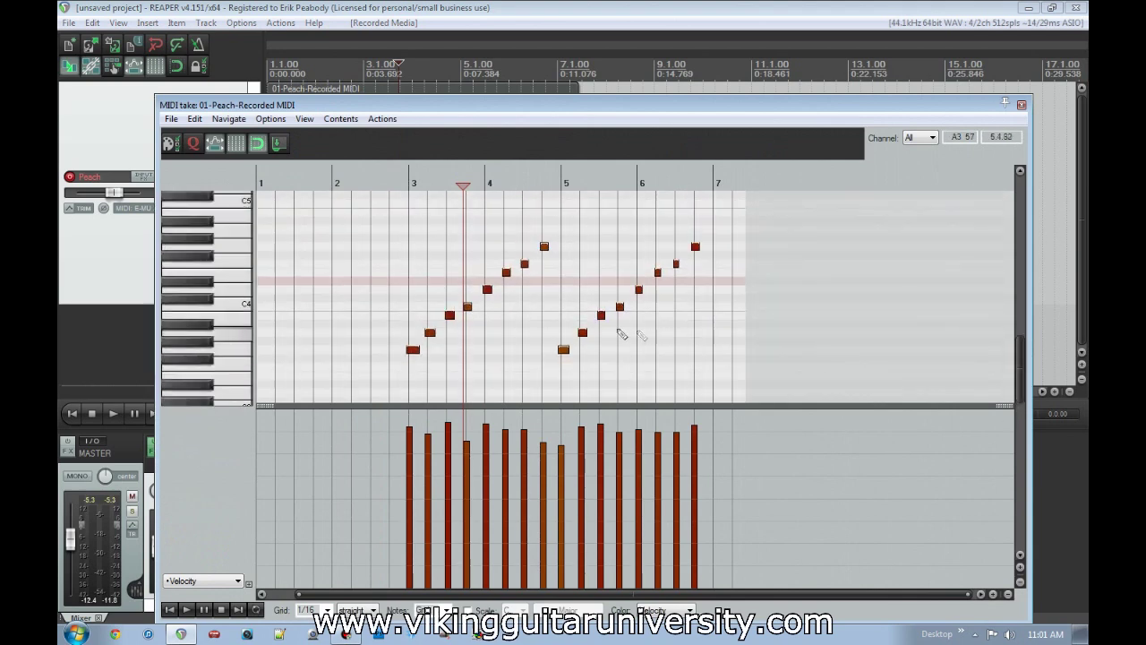
scroll(493, 310, up, 4)
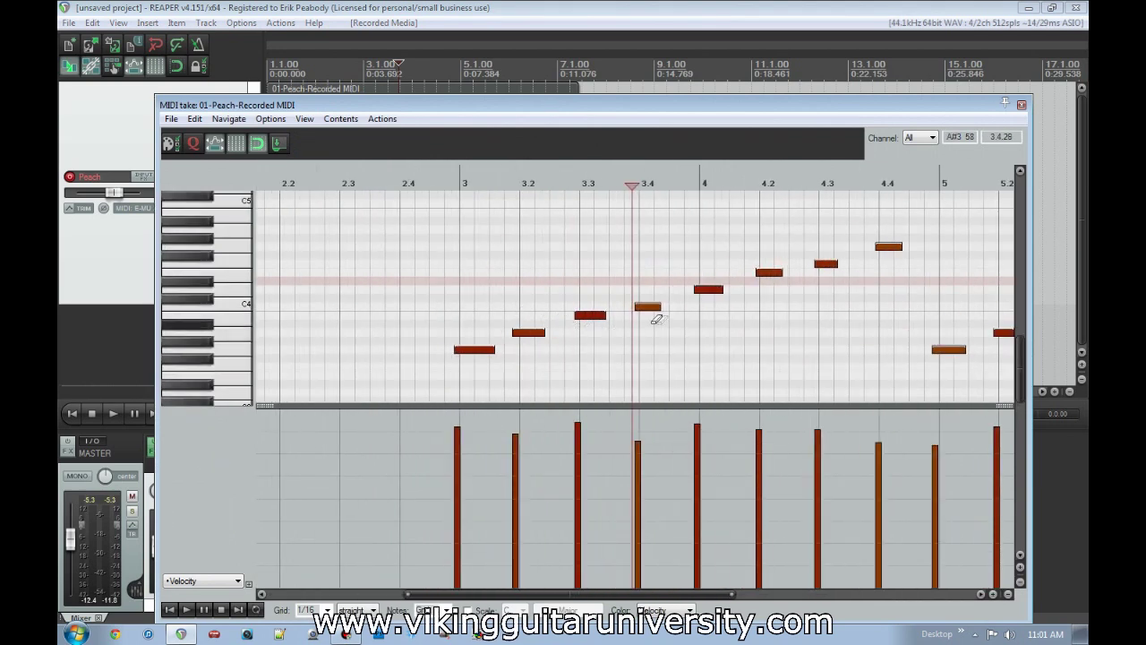
scroll(591, 321, down, 4)
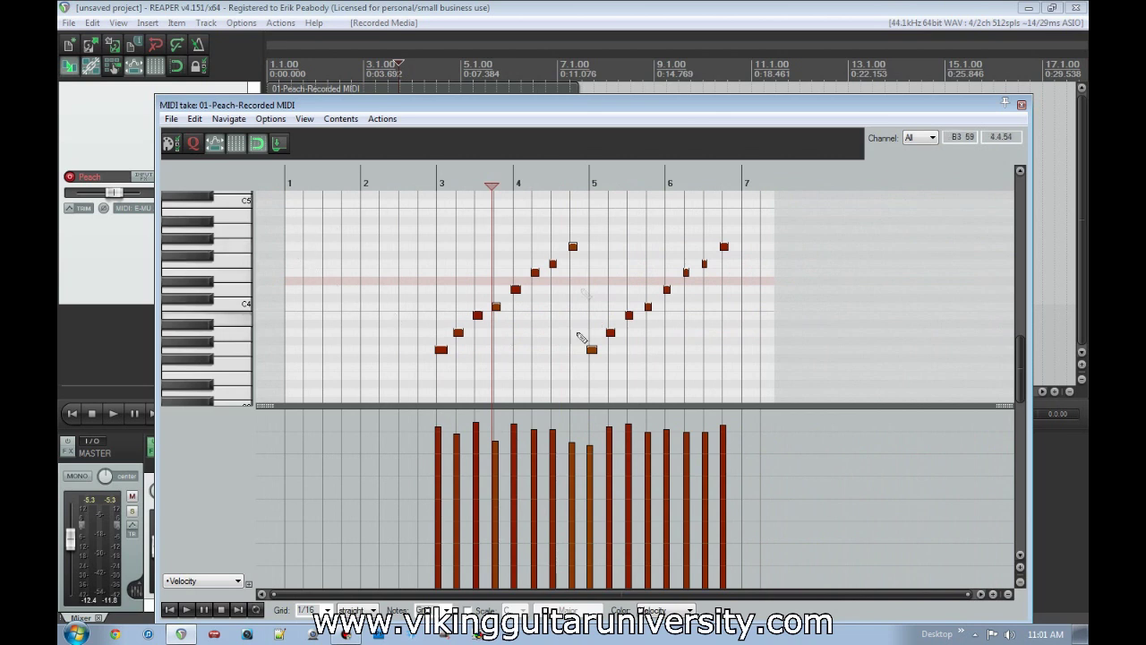
click(1021, 105)
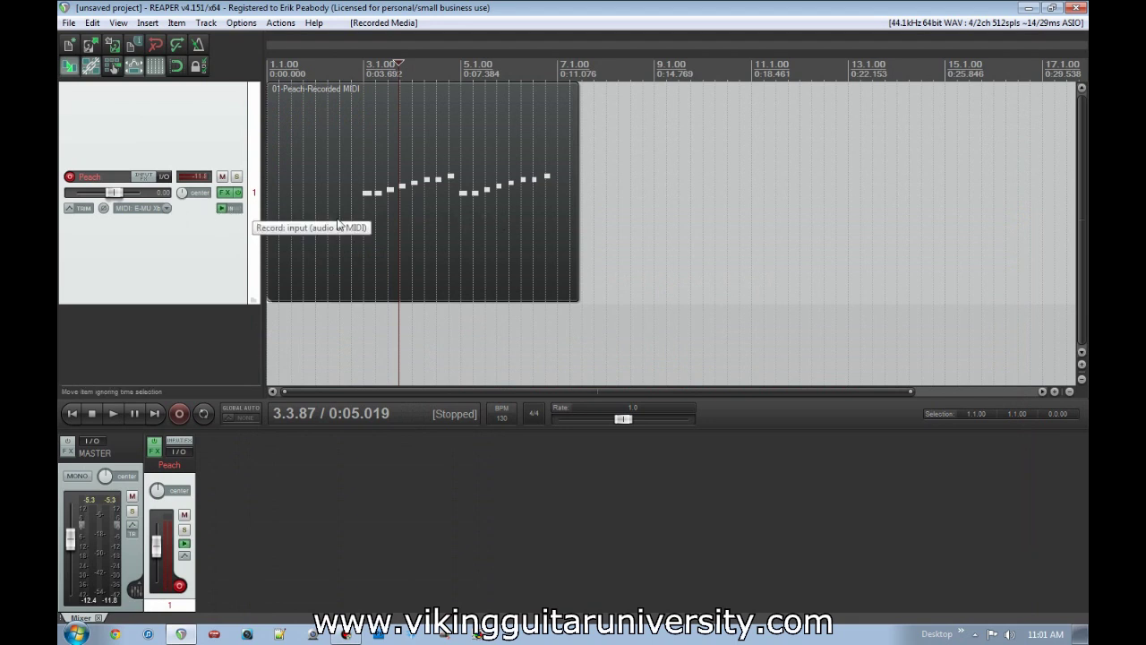
Step: Set the Peach track's recording mode to MIDI overdub and record a second part over the existing take from the project start
click(275, 269)
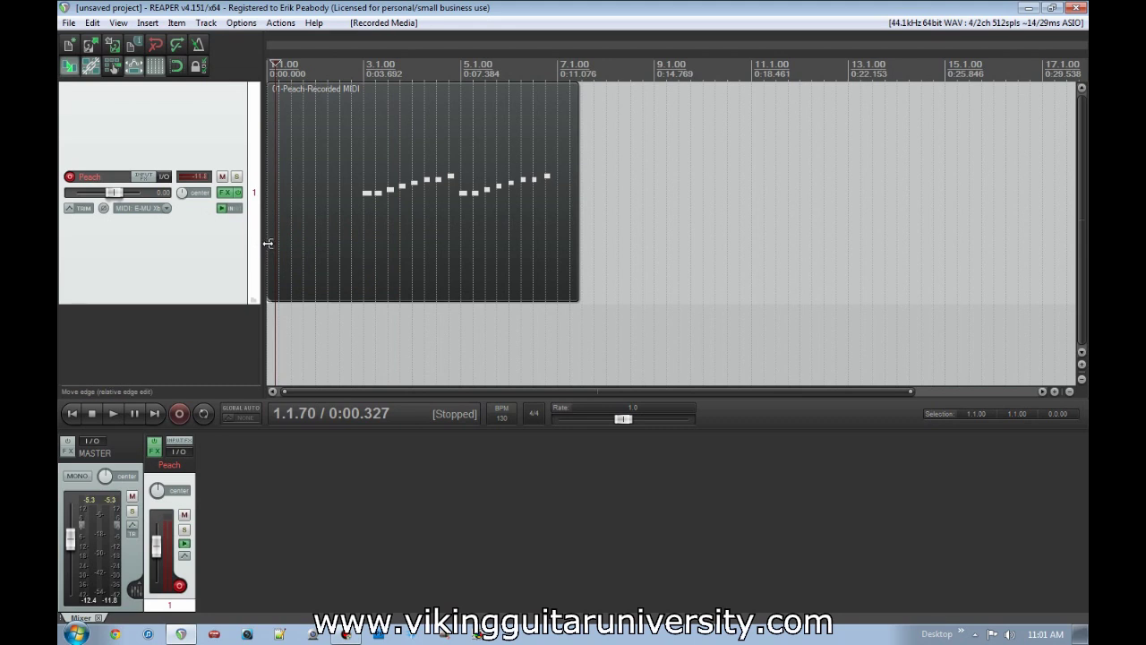
click(268, 243)
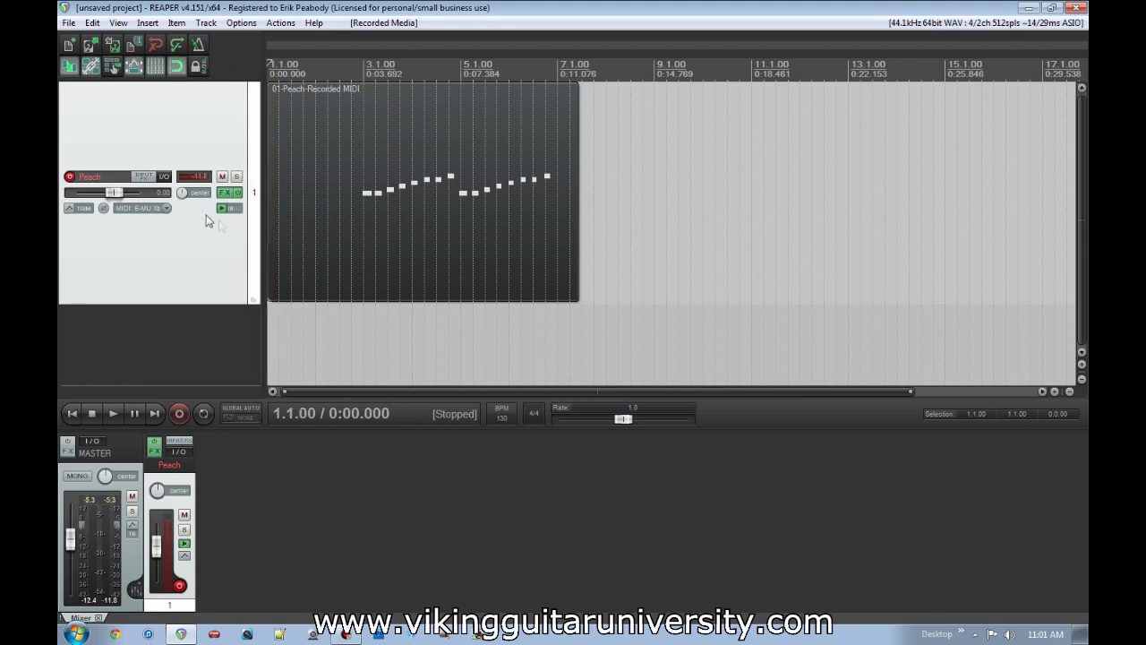
right_click(240, 211)
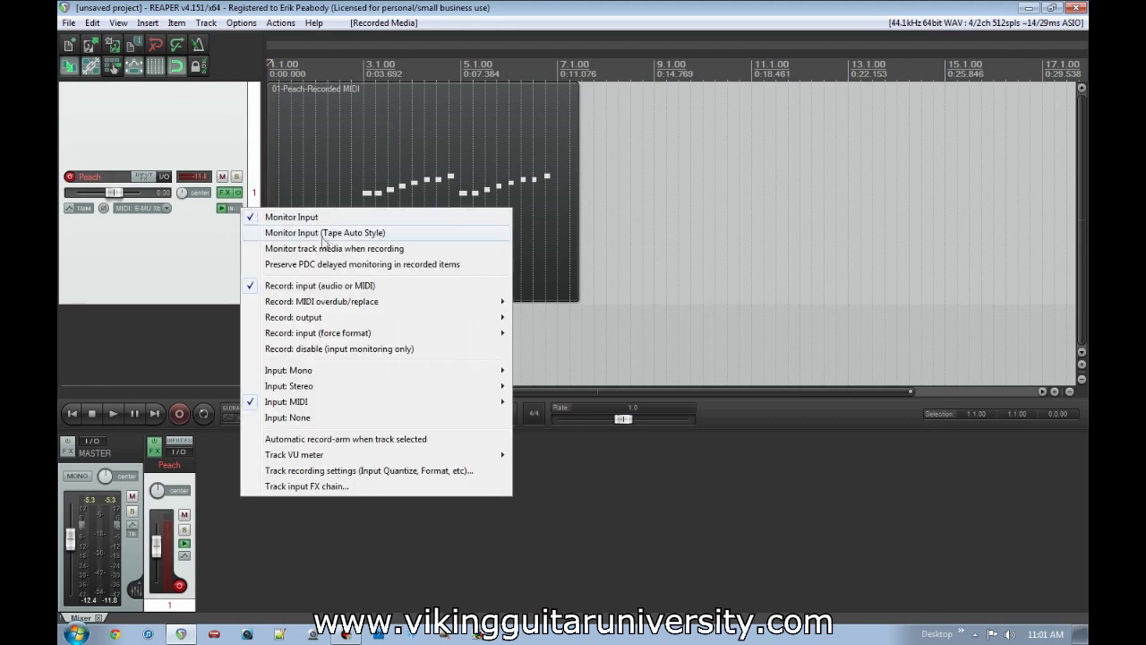
mouse_move(369, 301)
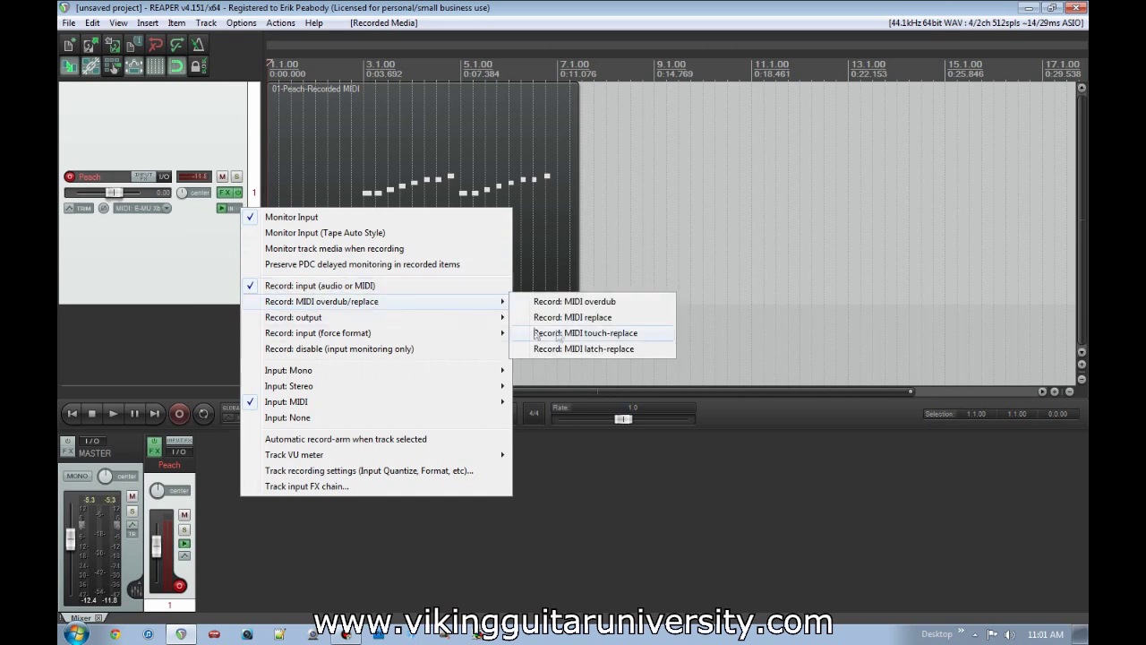
click(597, 305)
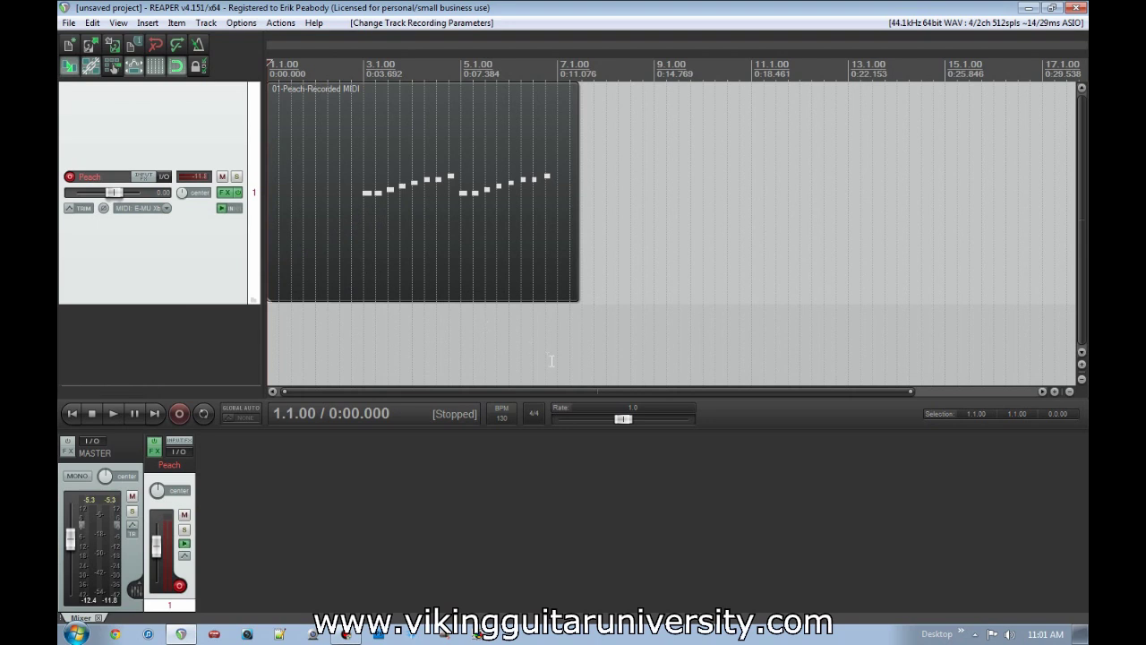
key(ctrl+r)
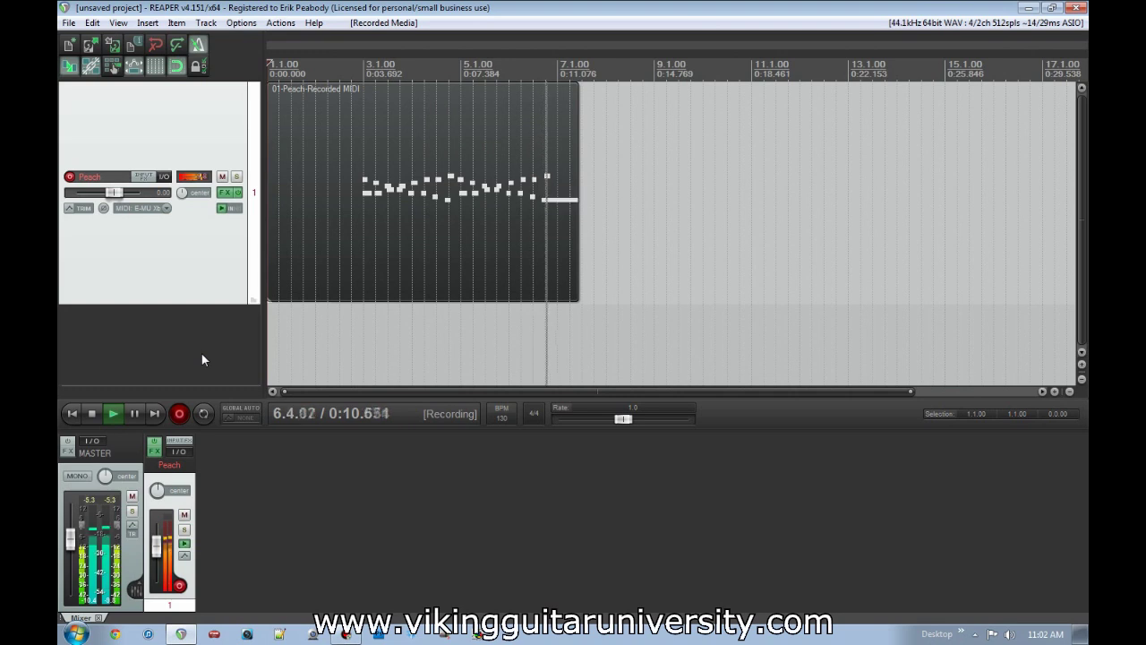
key(space)
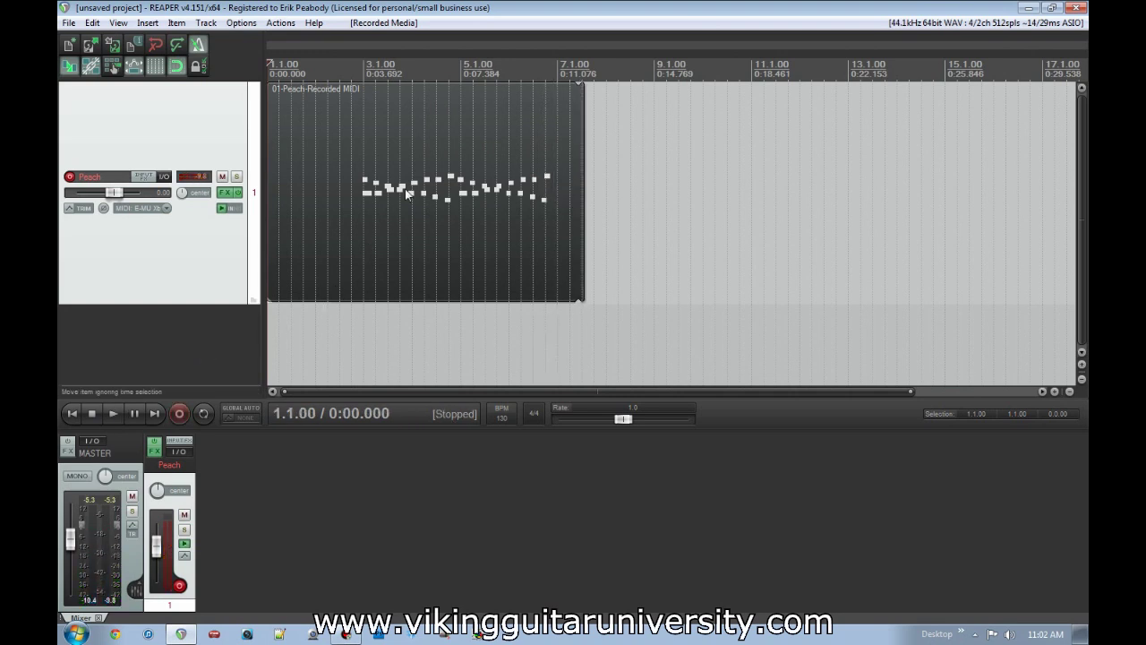
Step: Play the overdubbed take briefly from bar 3
click(364, 213)
scroll(494, 243, up, 3)
scroll(526, 251, down, 2)
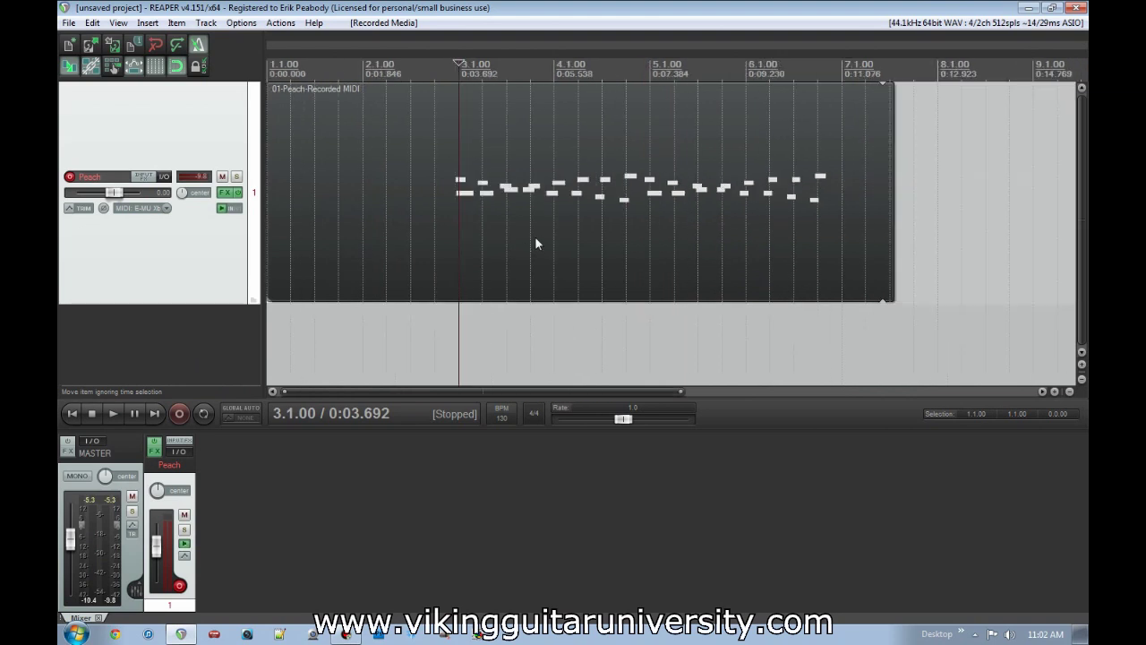
key(space)
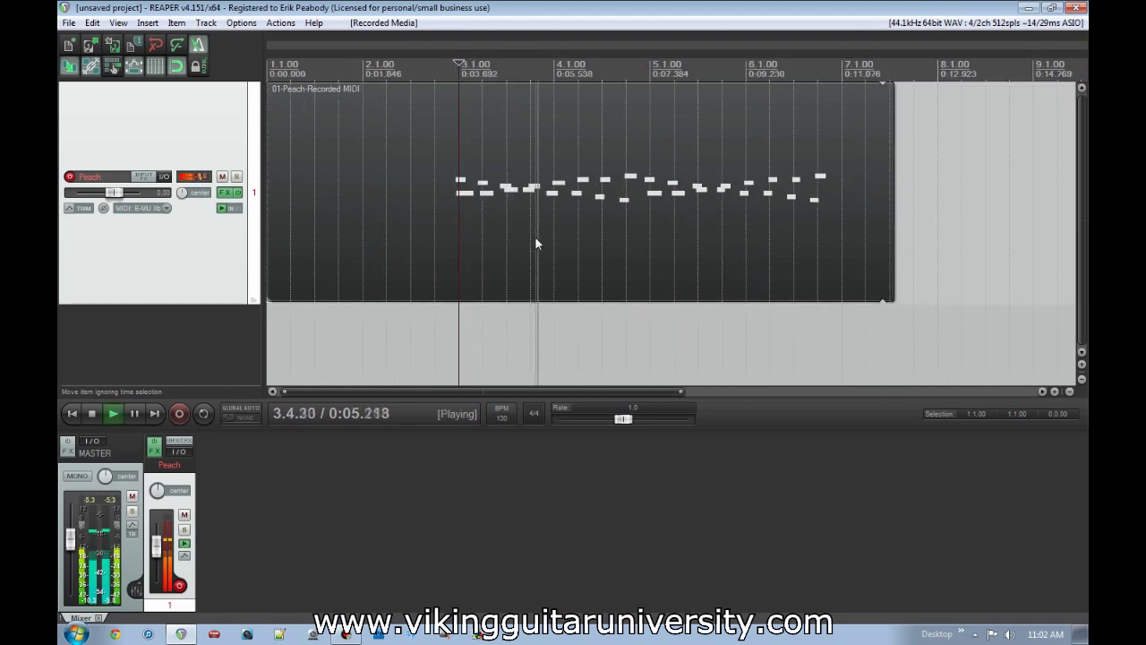
key(space)
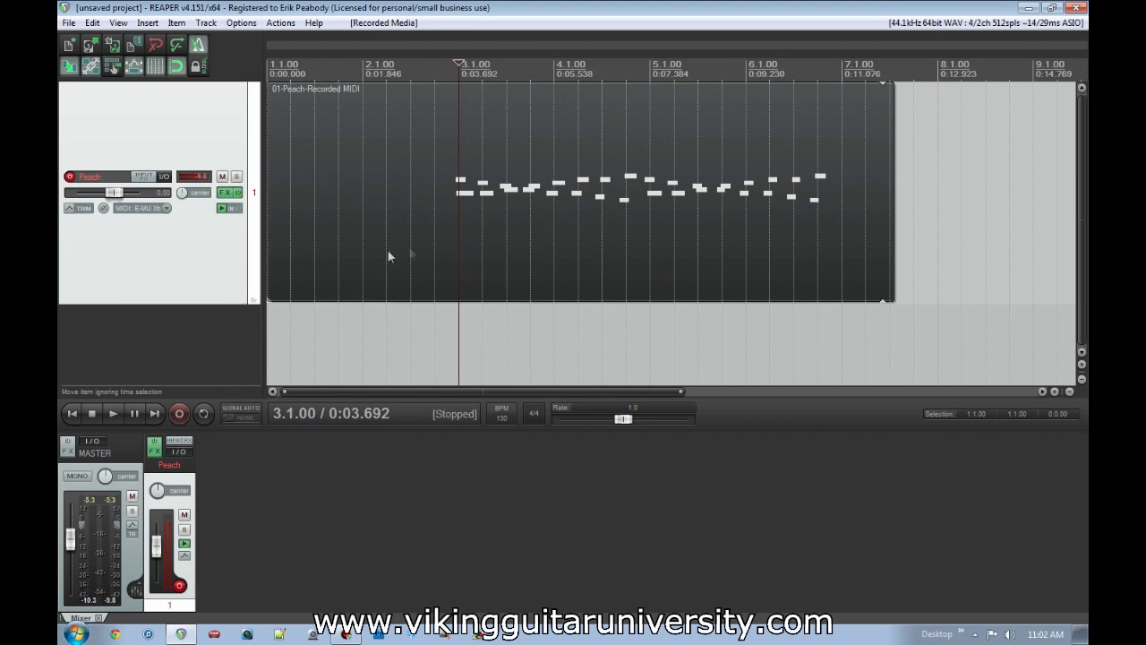
Step: Switch the track's recording mode to MIDI replace and record a new melody over the whole take from the project start
right_click(242, 213)
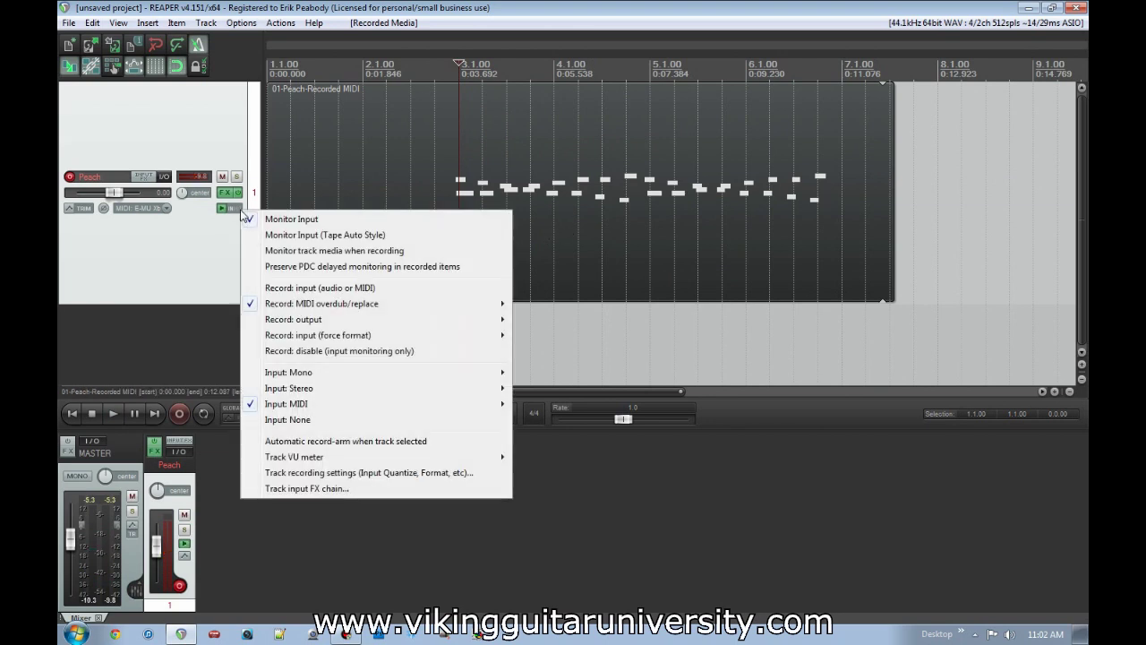
mouse_move(319, 310)
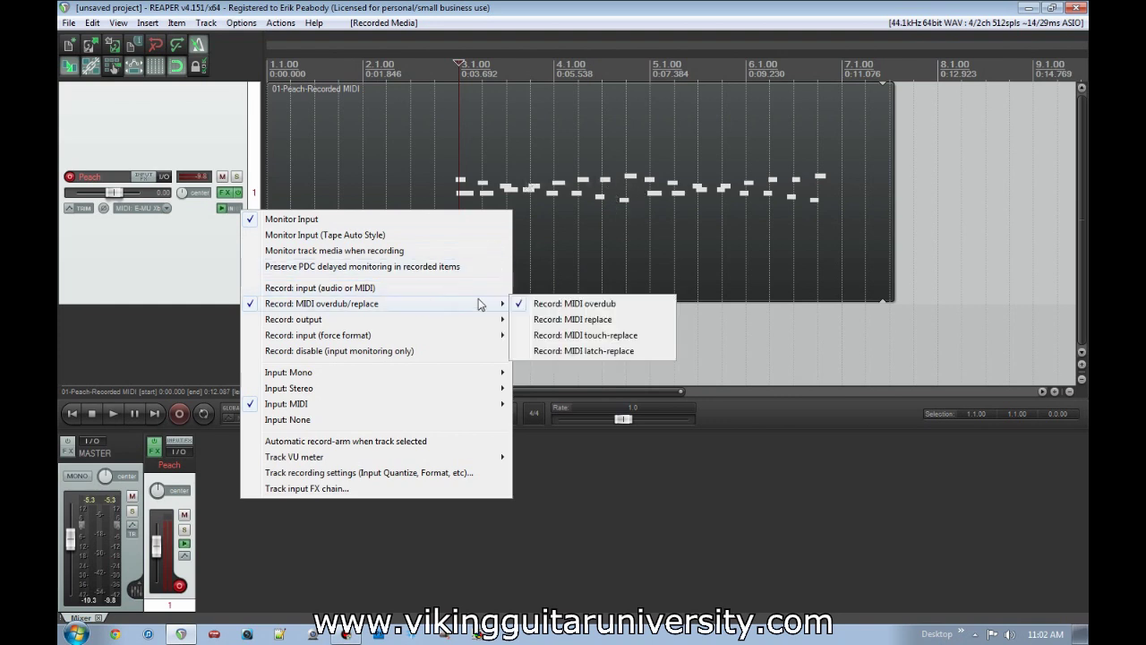
click(573, 318)
key(Home)
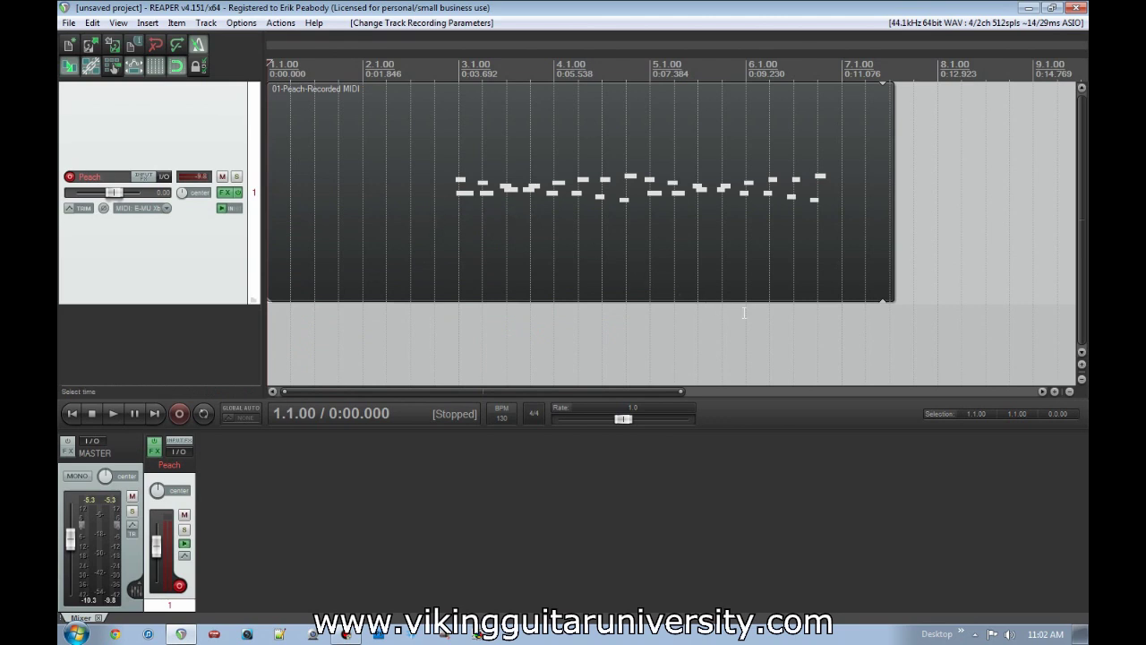
key(ctrl+r)
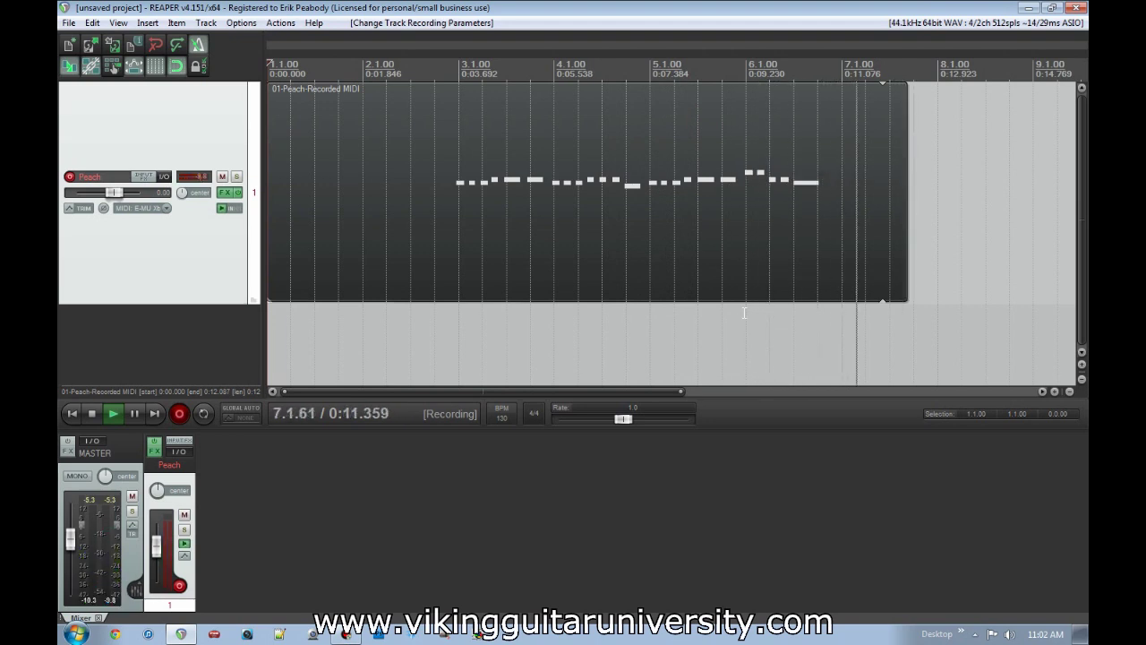
key(space)
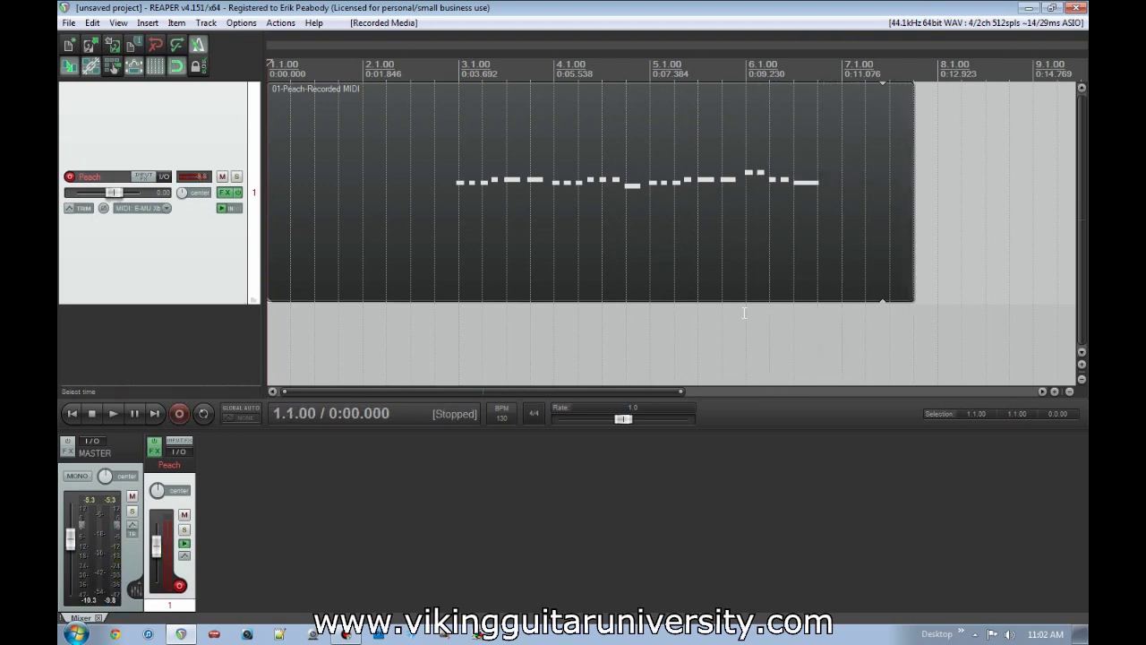
Step: Play the replaced melody from bar 3 into bar 4
right_click(230, 208)
click(277, 286)
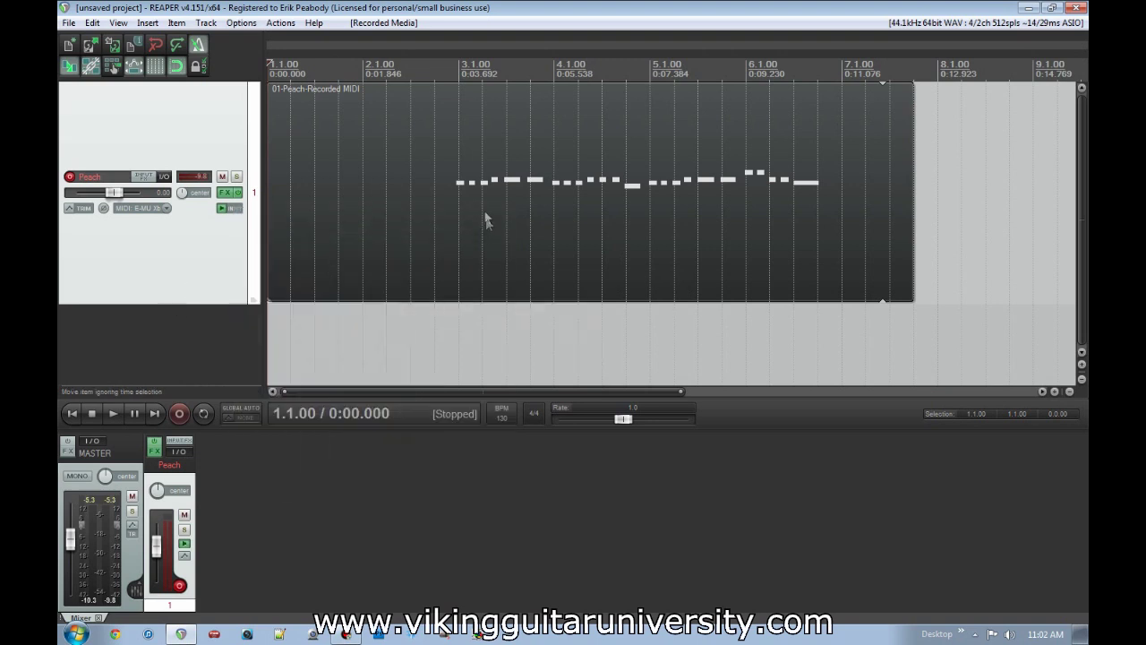
click(456, 328)
key(space)
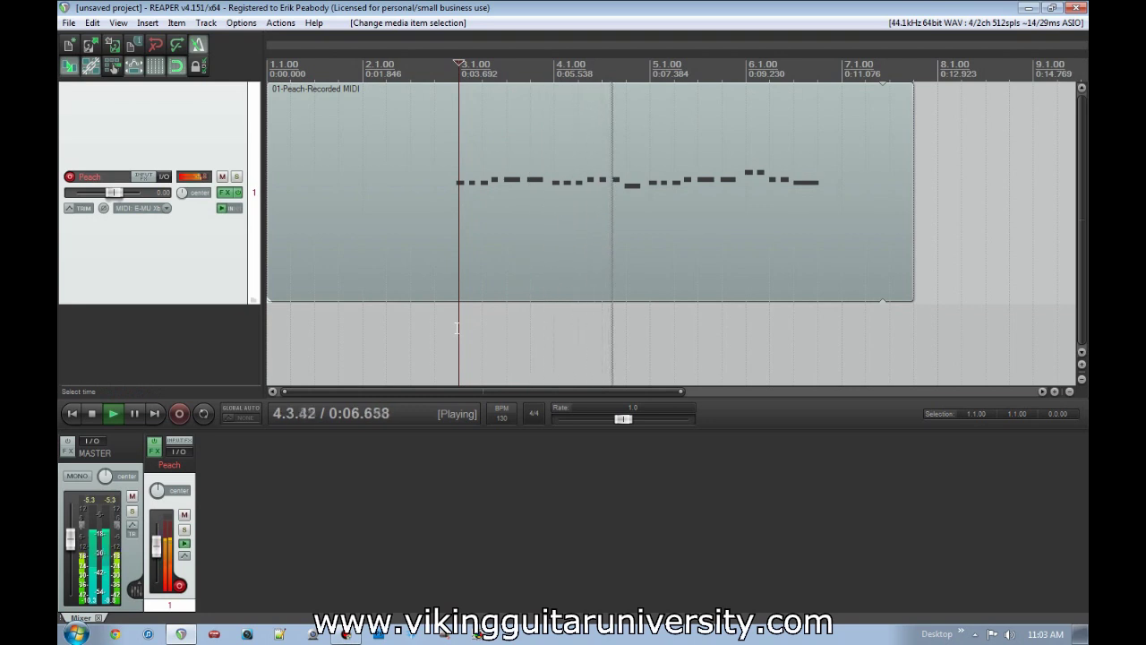
key(space)
Step: Record new notes over bar 4 in MIDI touch-replace mode, starting from bar 2, and play the result from bar 3
right_click(230, 209)
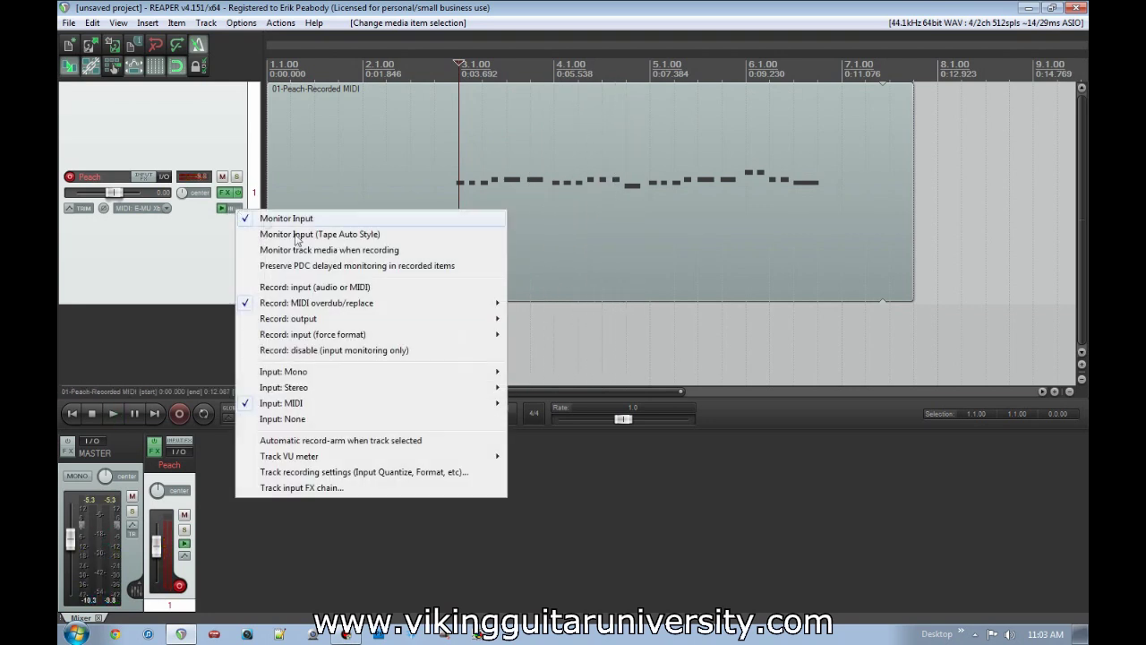
mouse_move(354, 304)
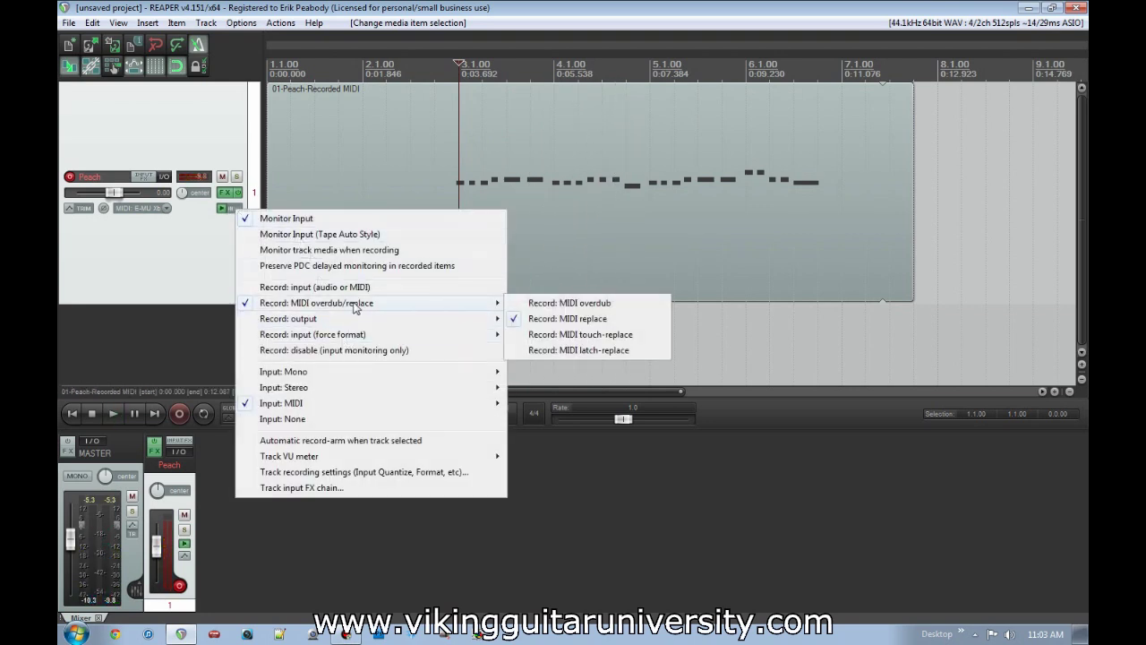
click(626, 335)
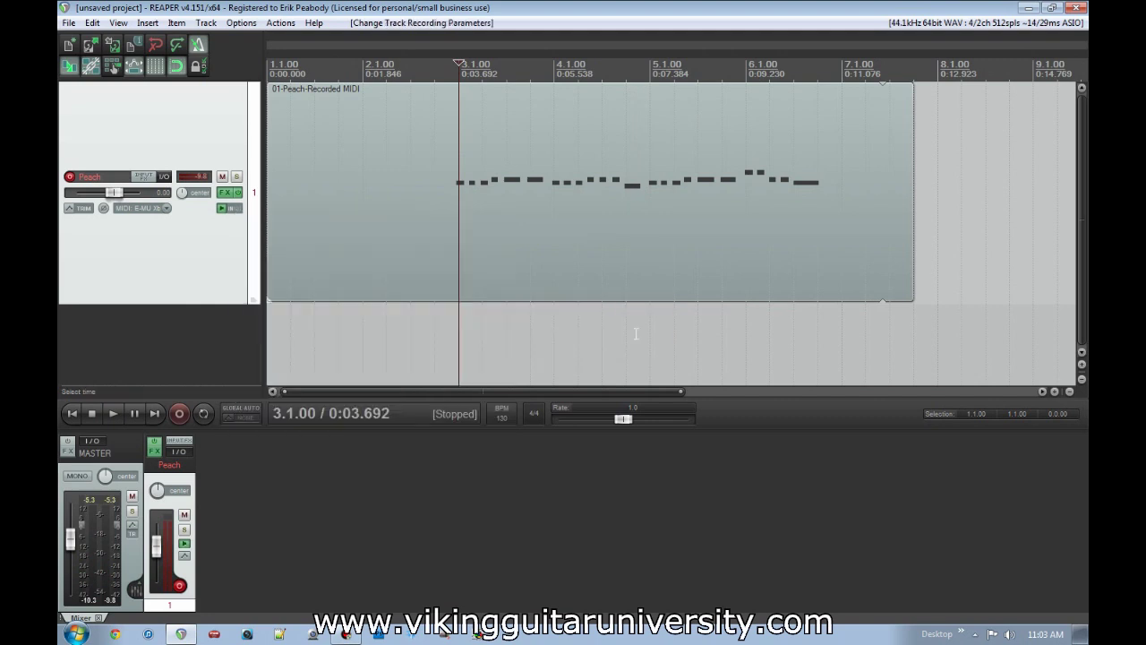
click(364, 217)
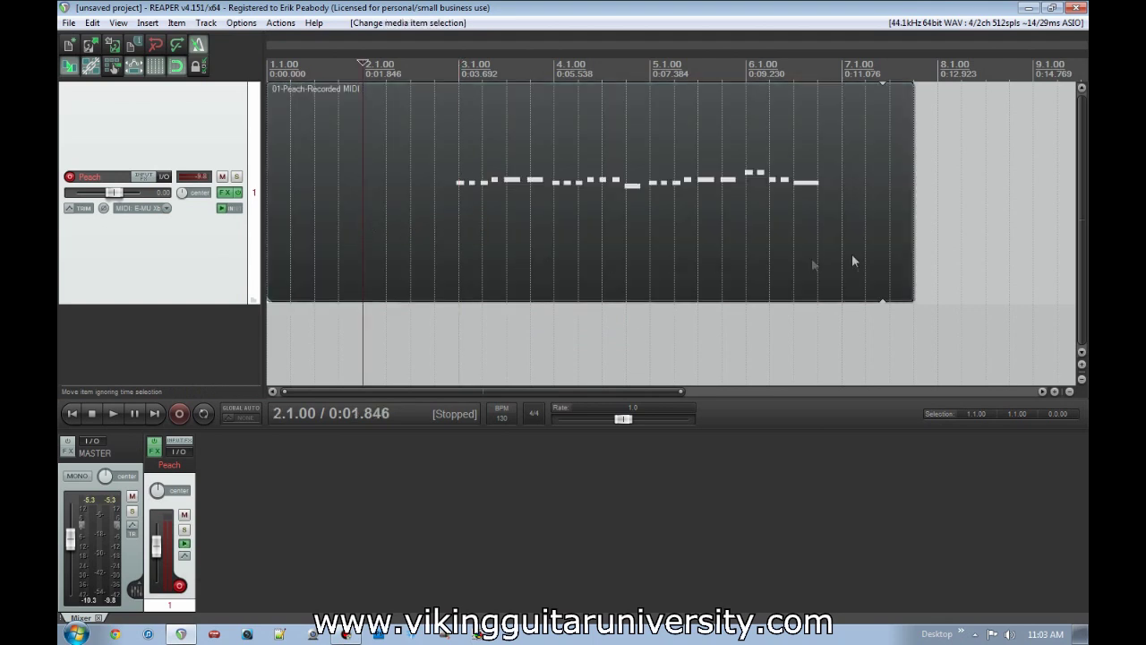
click(178, 413)
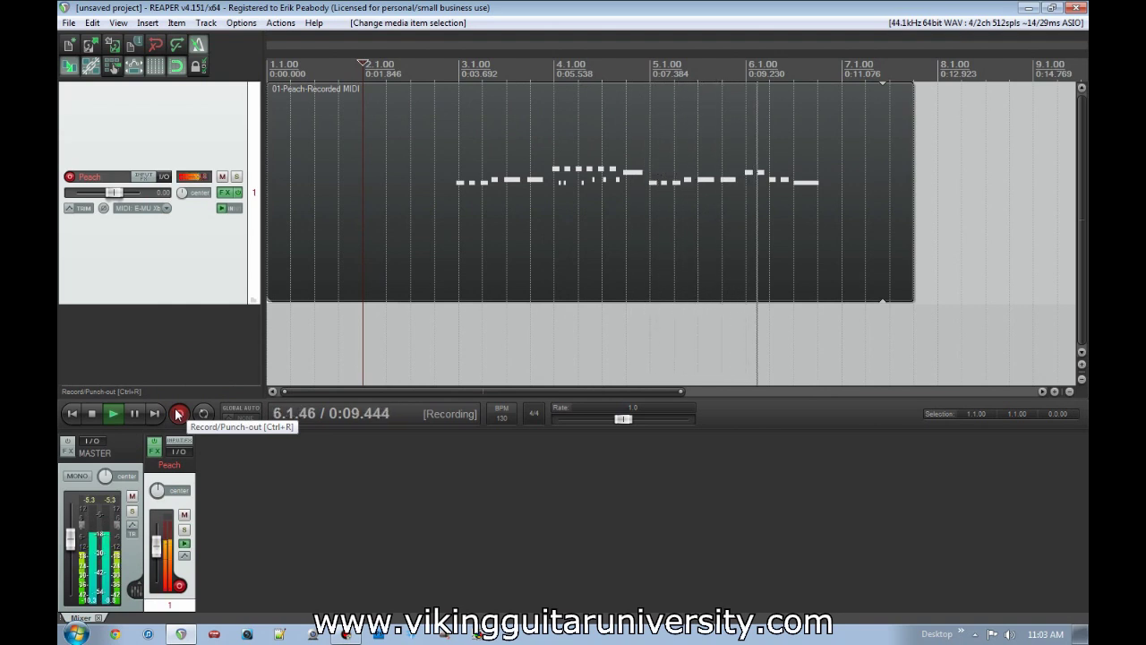
click(177, 413)
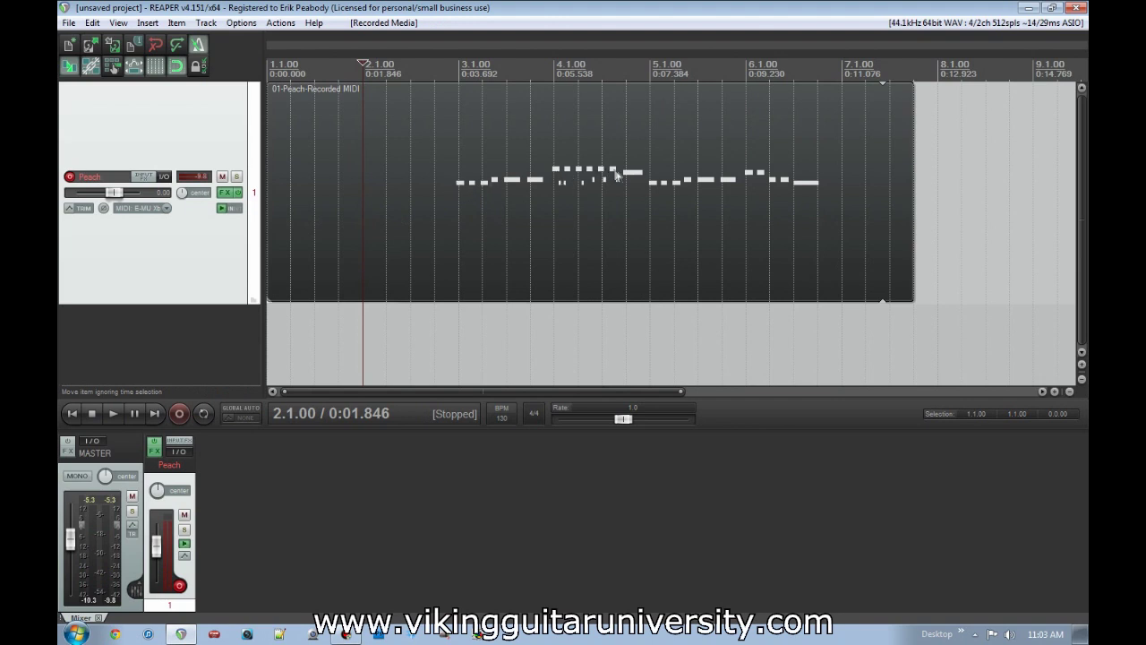
key(space)
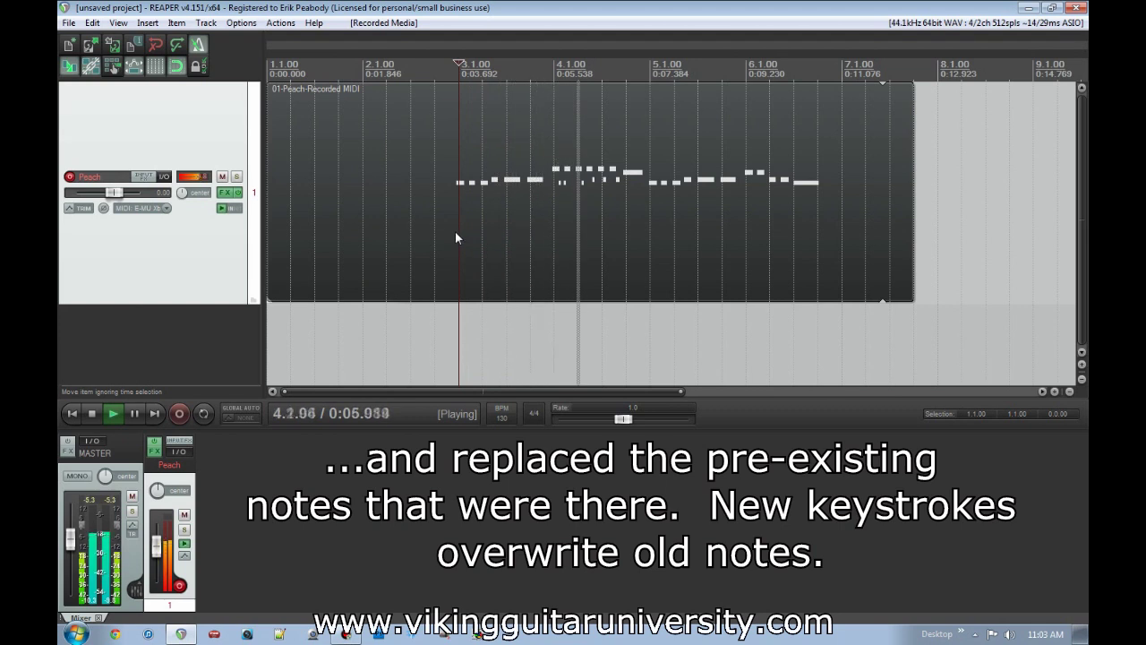
key(space)
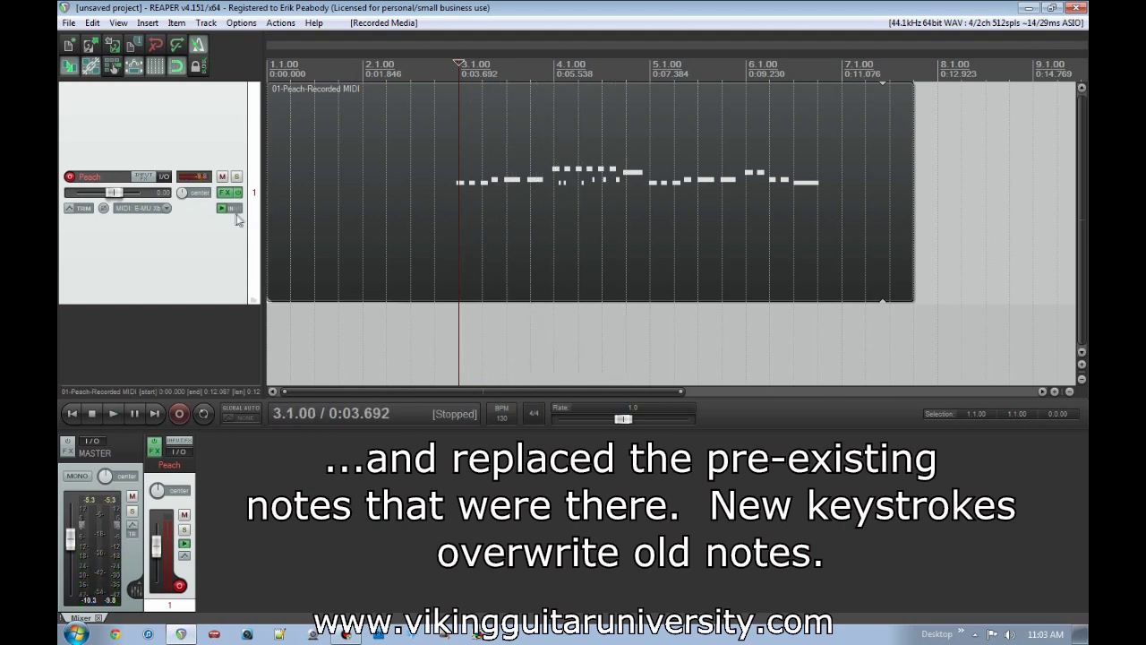
Step: Switch the recording mode to MIDI latch-replace and record from bar 2, playing new notes in bar 4 and stopping midway through bar 5
right_click(231, 209)
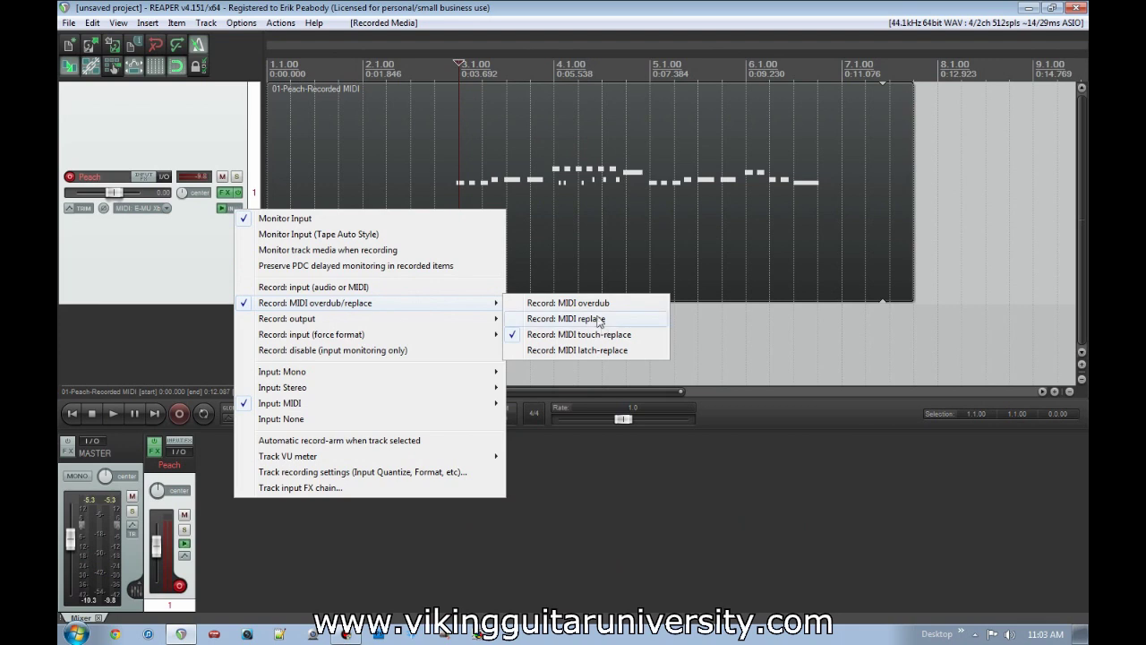
click(603, 353)
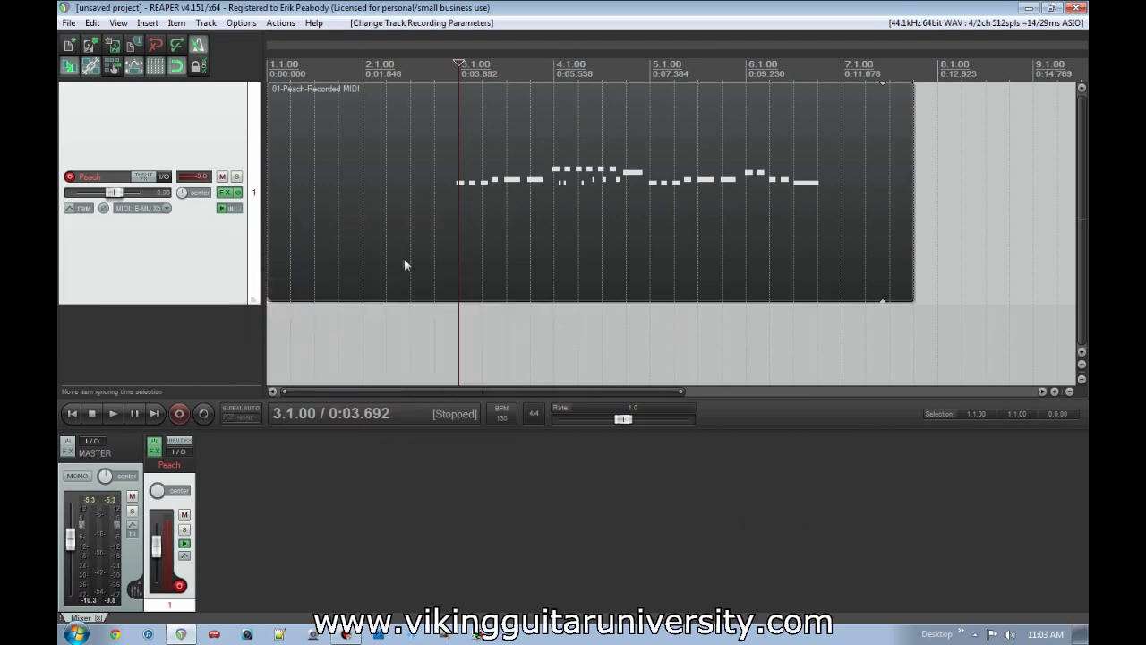
click(367, 251)
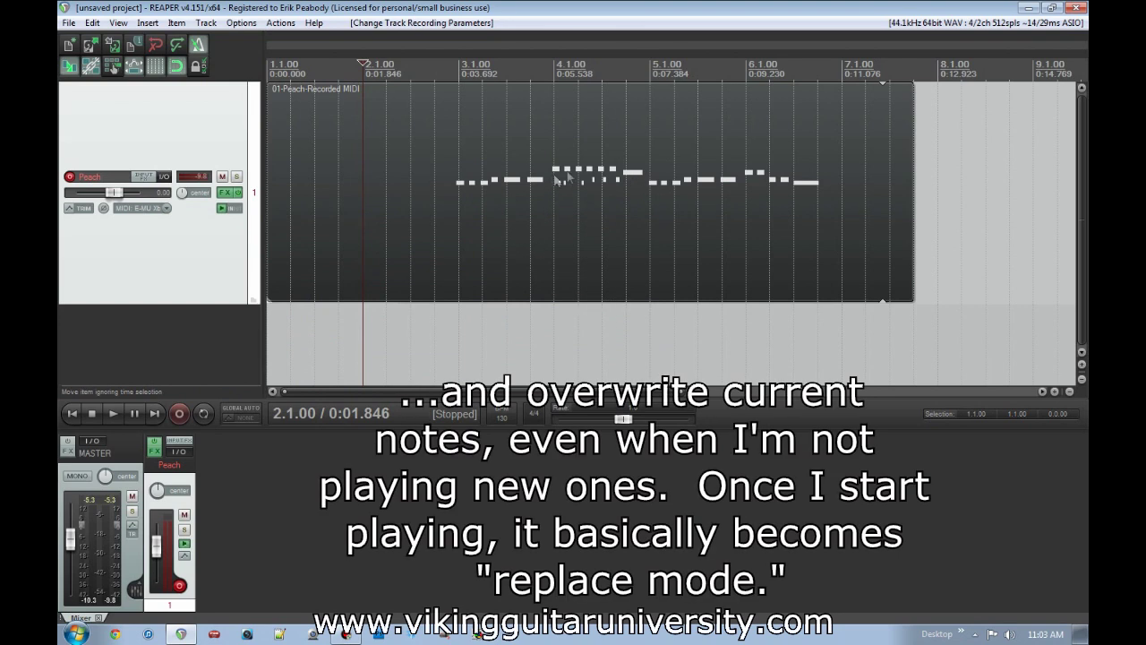
key(ctrl+r)
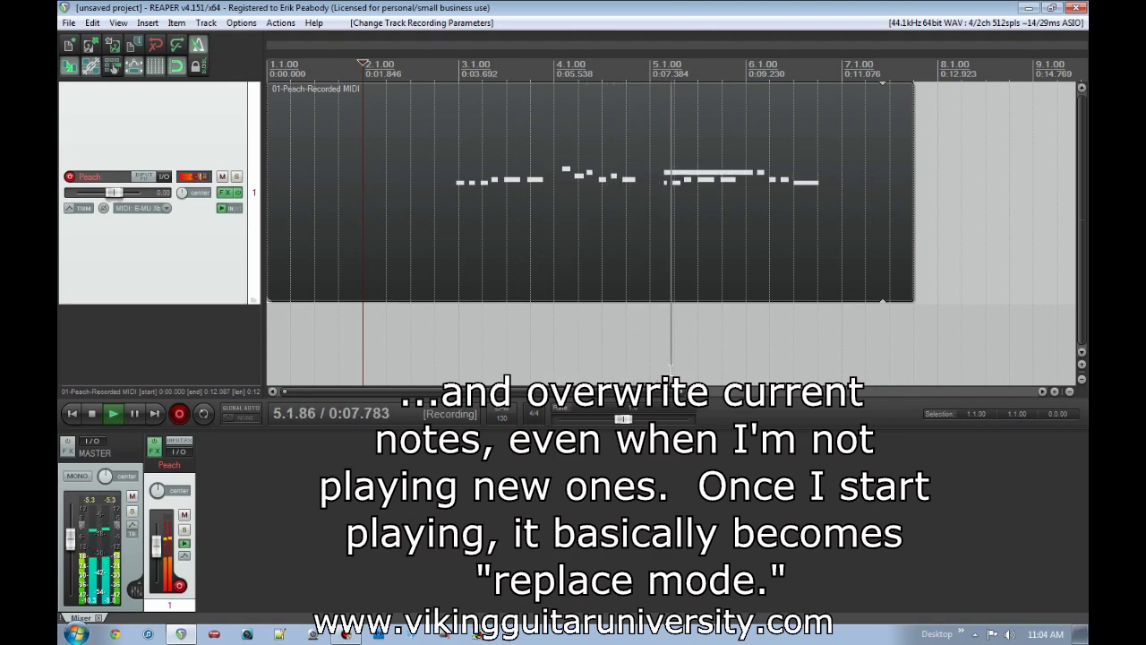
key(space)
Step: Mark bar 4 with a time selection, play the take from 2.4.00, and clear the selection
click(555, 192)
drag(556, 326, 650, 326)
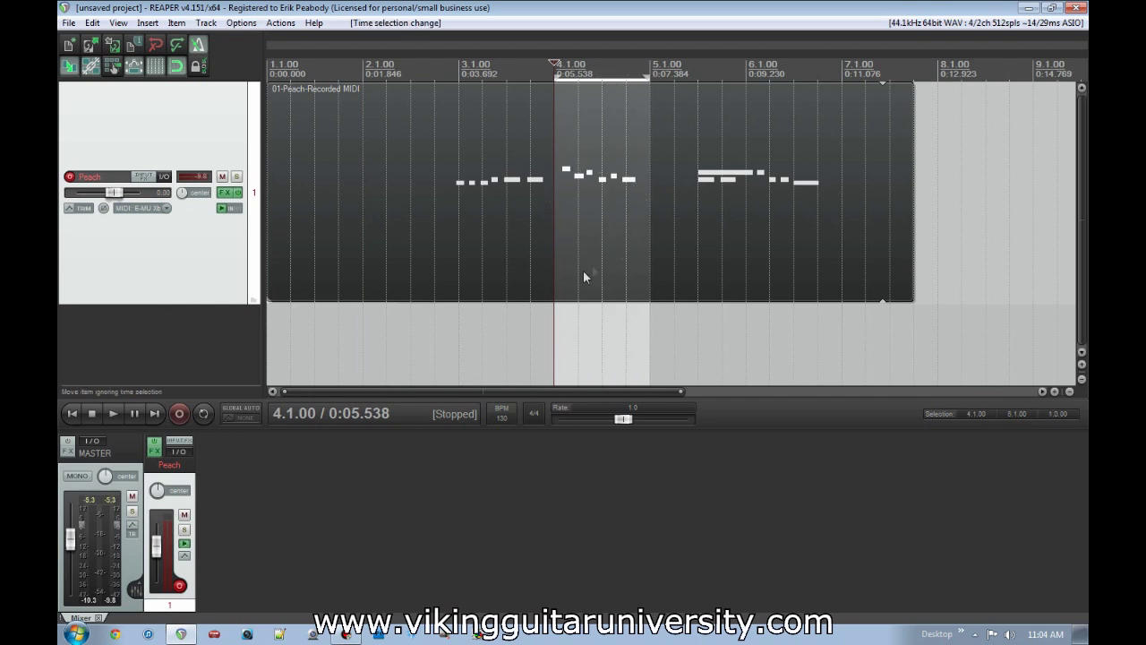
click(435, 269)
key(space)
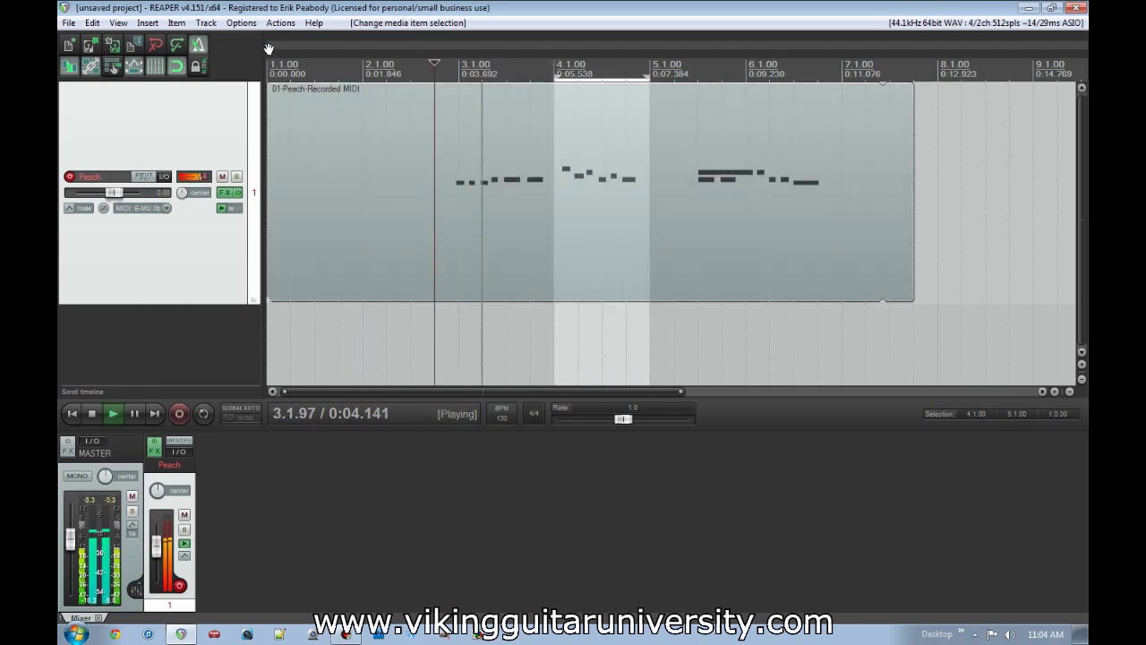
key(Escape)
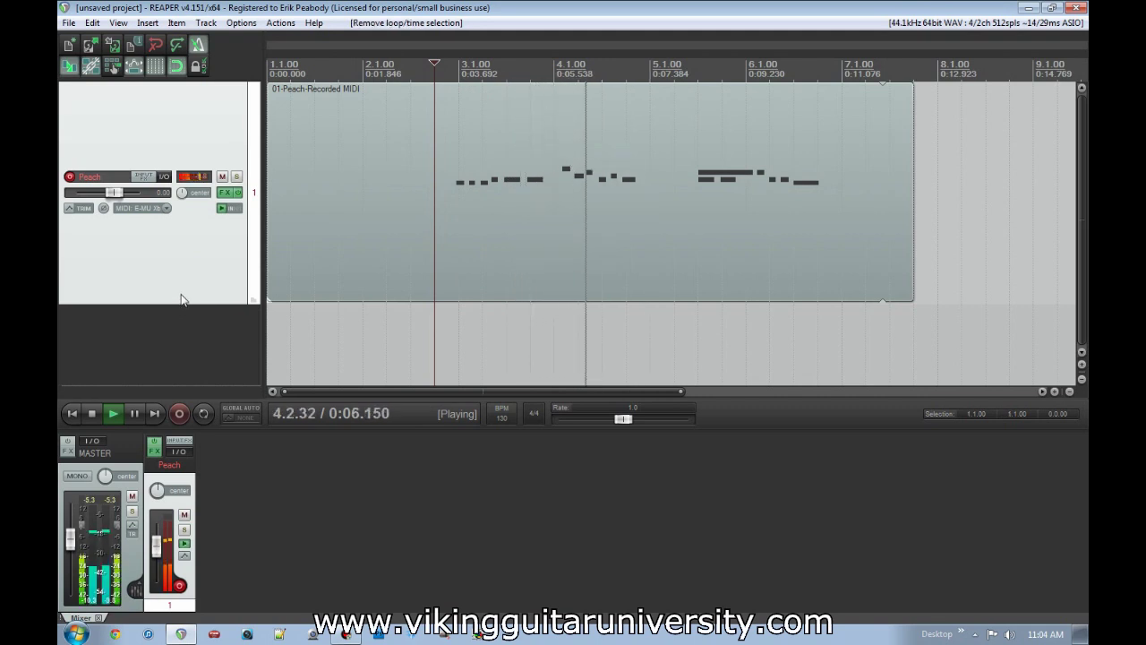
key(space)
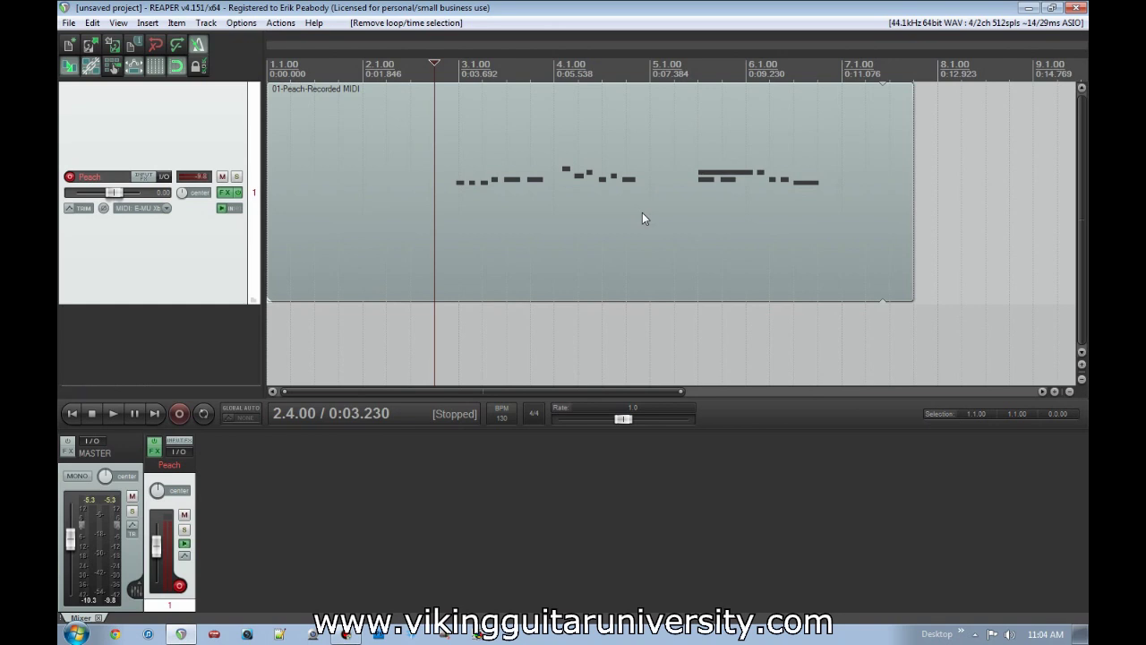
Step: Examine the timing of the recorded notes in bars 3 and 4 in the MIDI editor, and close the editor
double_click(541, 204)
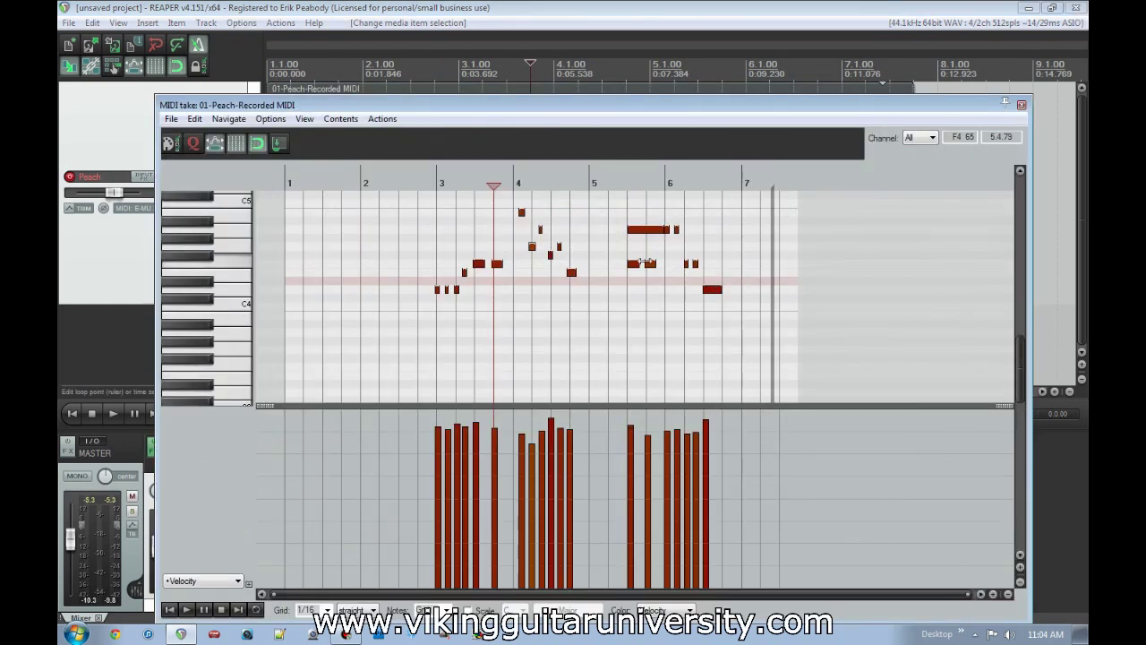
scroll(550, 266, up, 4)
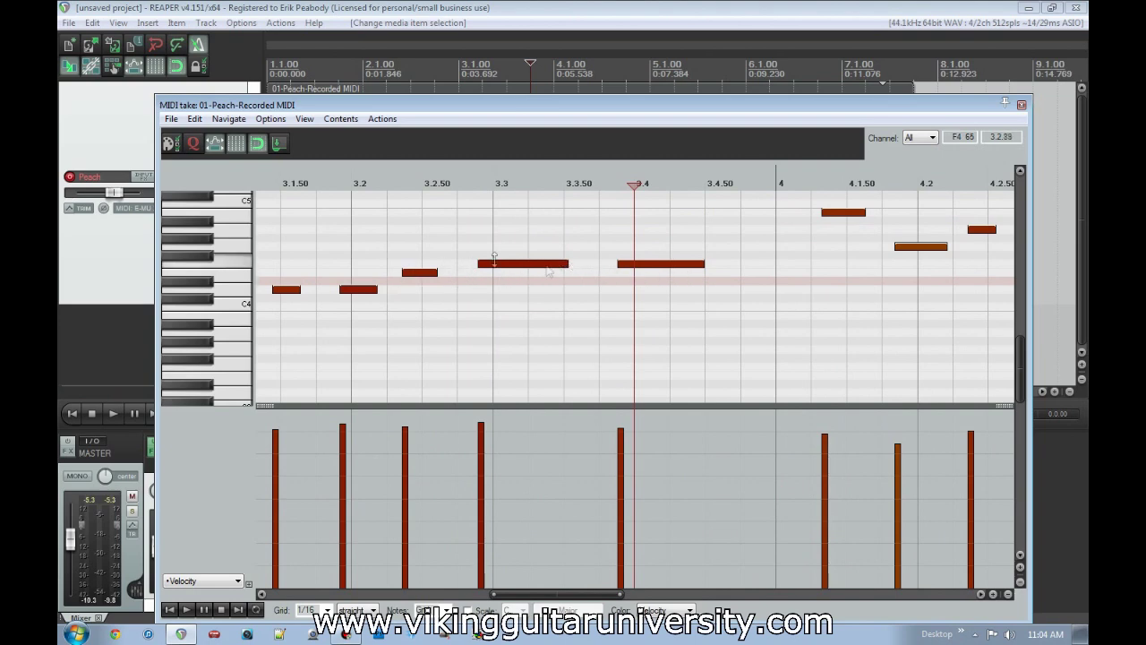
scroll(606, 295, down, 1)
scroll(608, 294, up, 1)
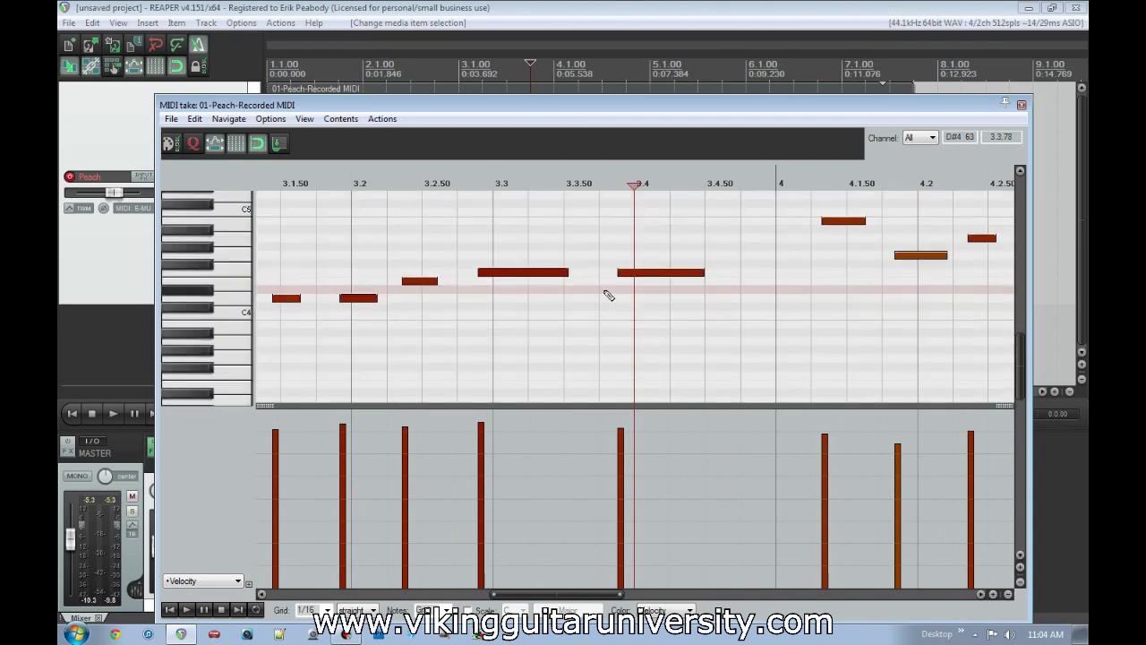
scroll(608, 289, down, 2)
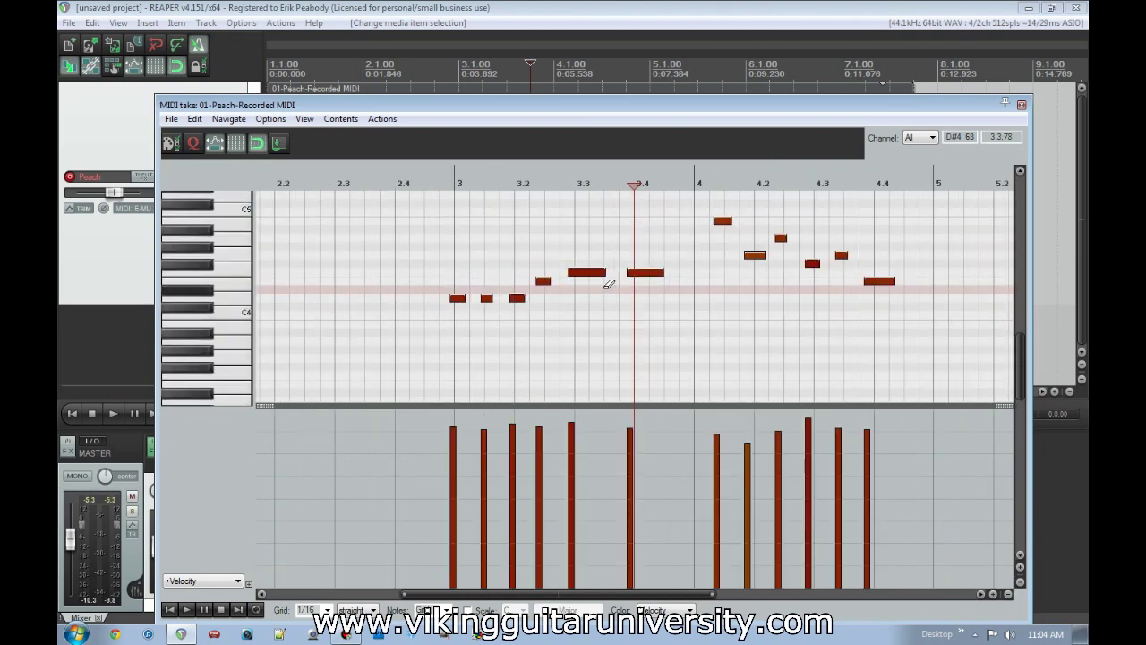
click(1022, 106)
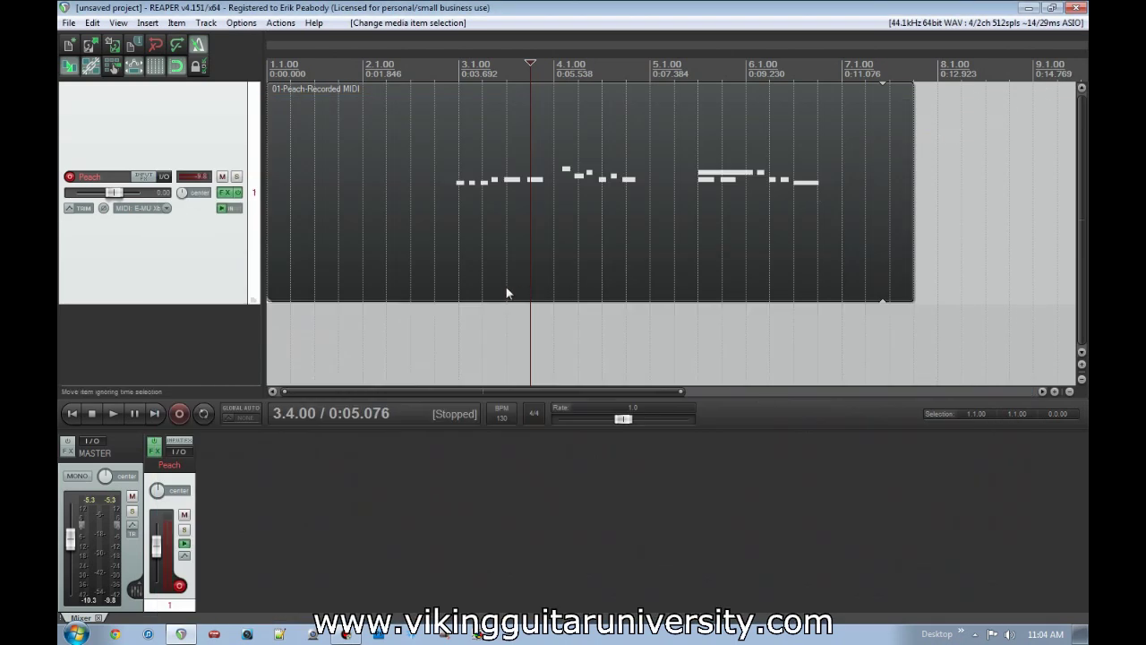
Step: Review the note-value and positioning options for quantizing MIDI input in the track recording settings, leaving quantizing switched off
right_click(239, 212)
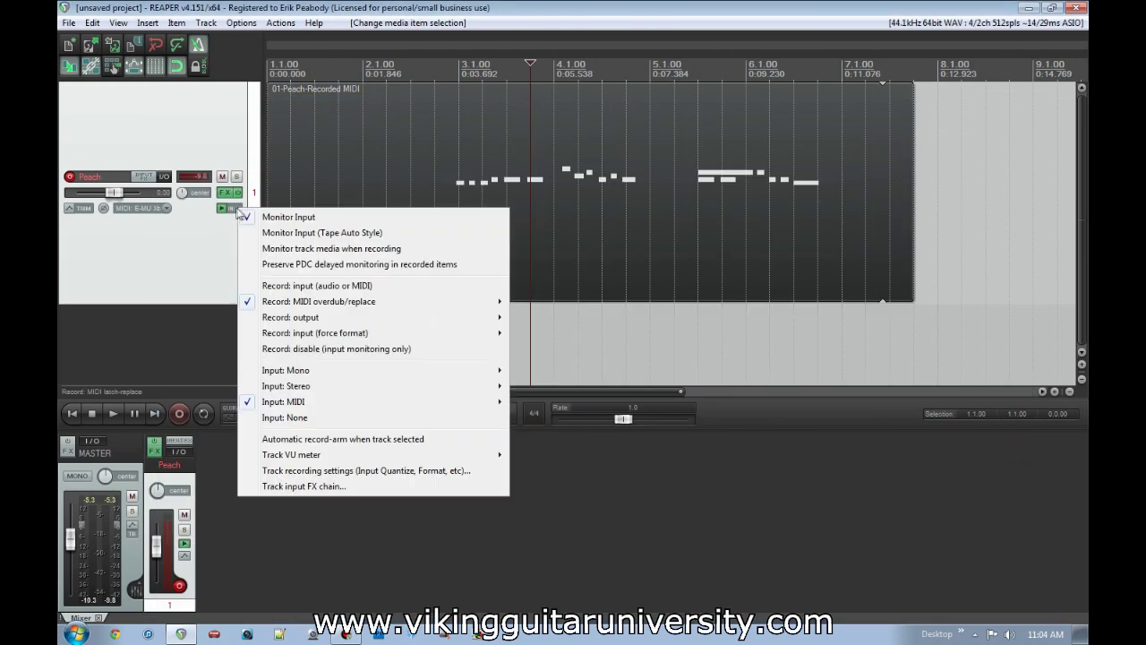
click(332, 471)
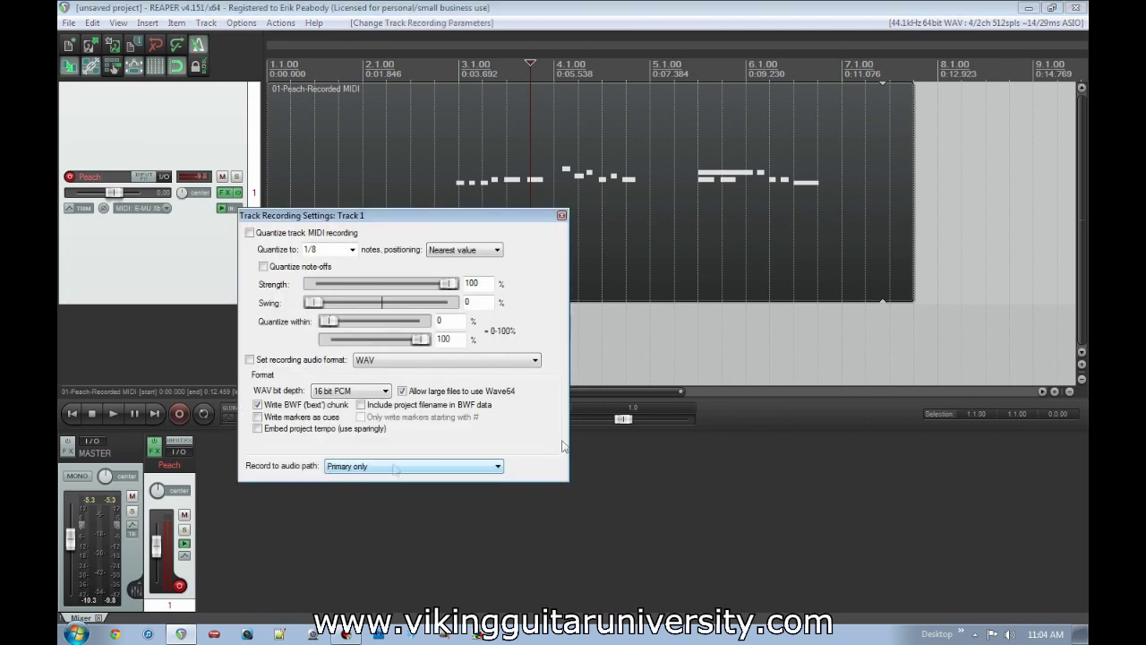
click(250, 234)
click(353, 251)
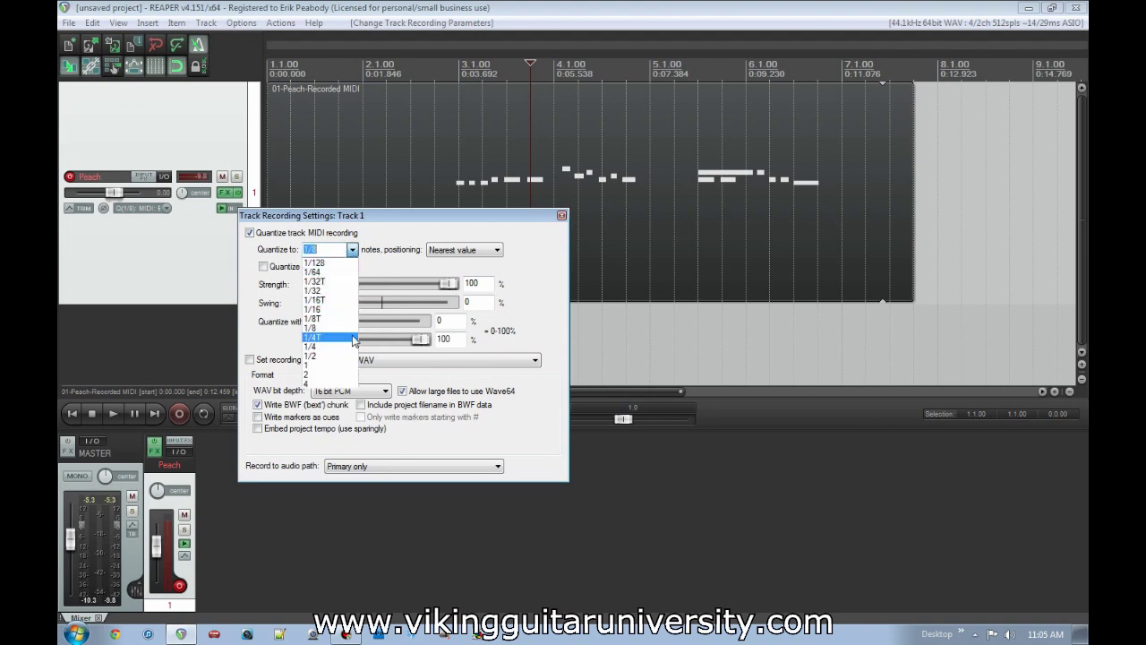
click(538, 284)
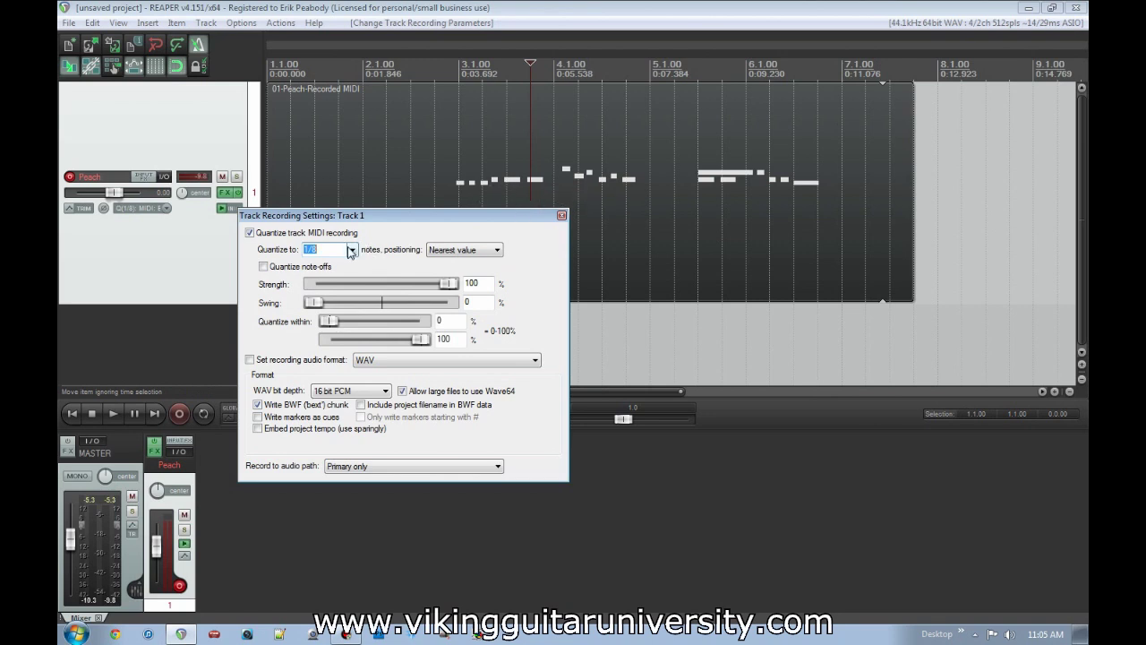
click(481, 252)
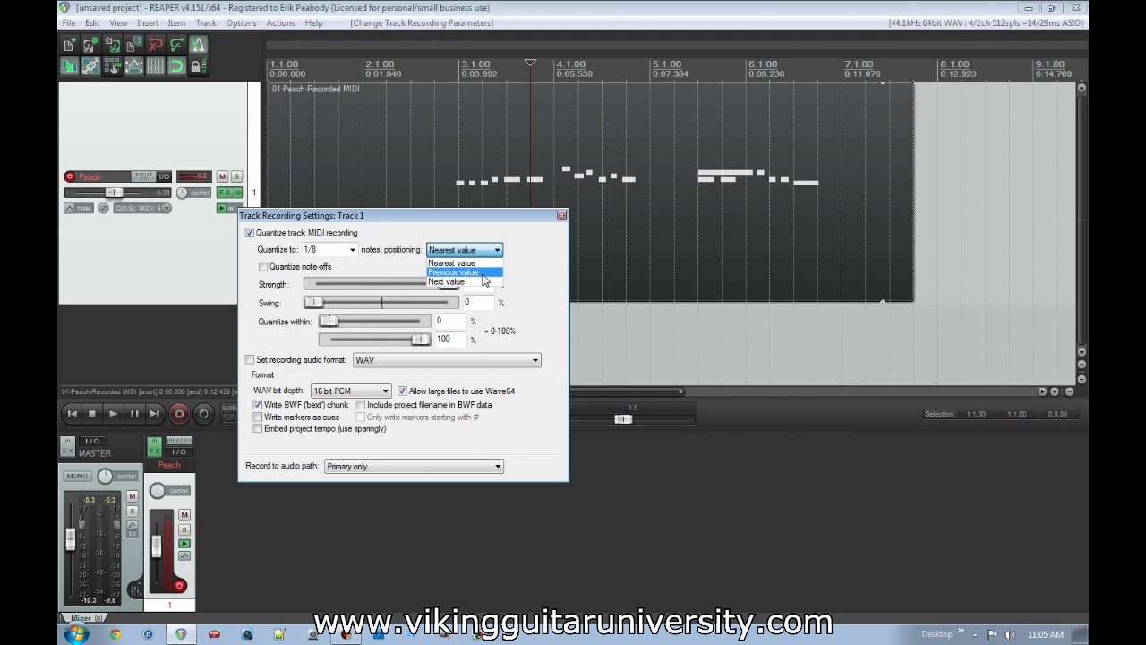
click(564, 225)
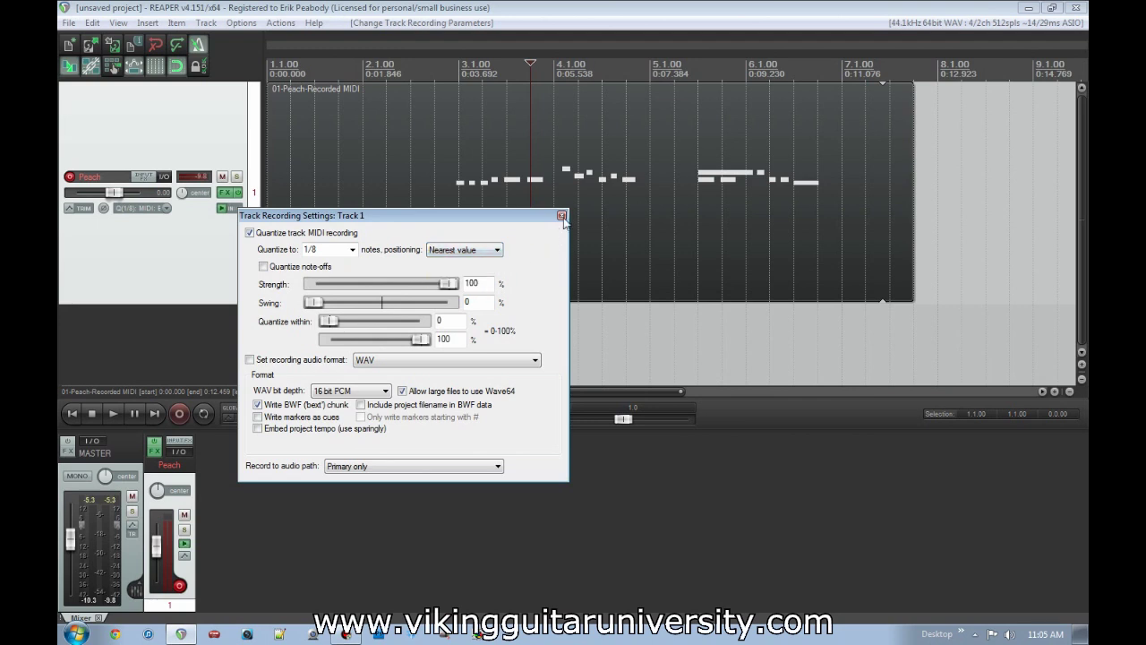
click(258, 236)
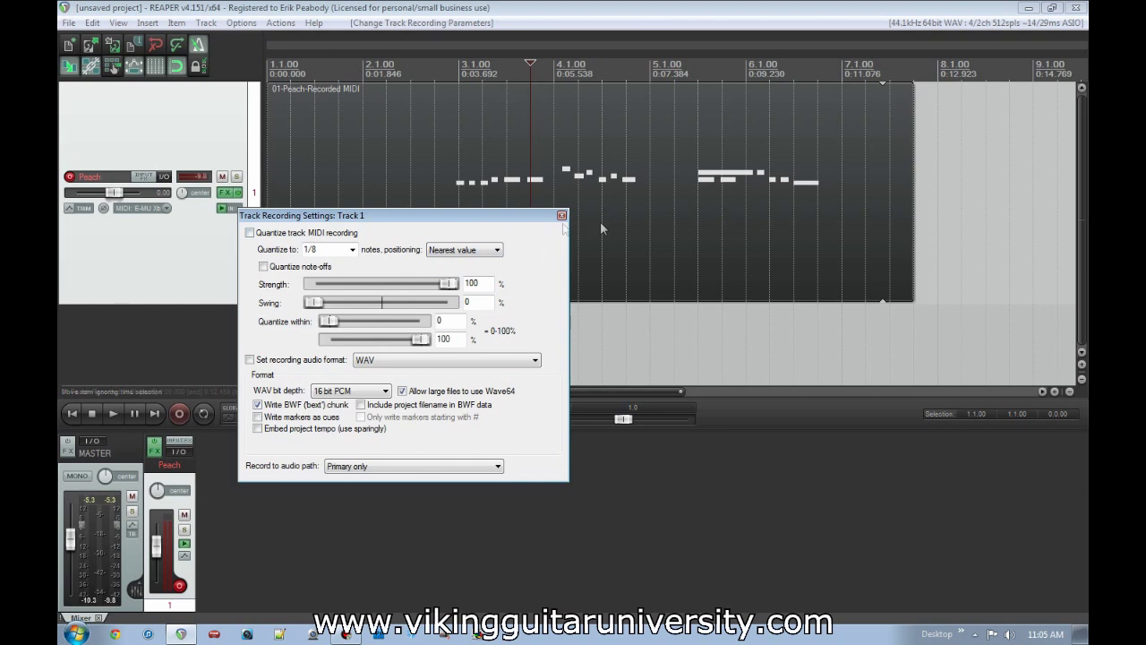
click(561, 215)
Step: Delete the existing MIDI item and record a new unquantized melody from the project start into bar 6
click(370, 233)
key(Delete)
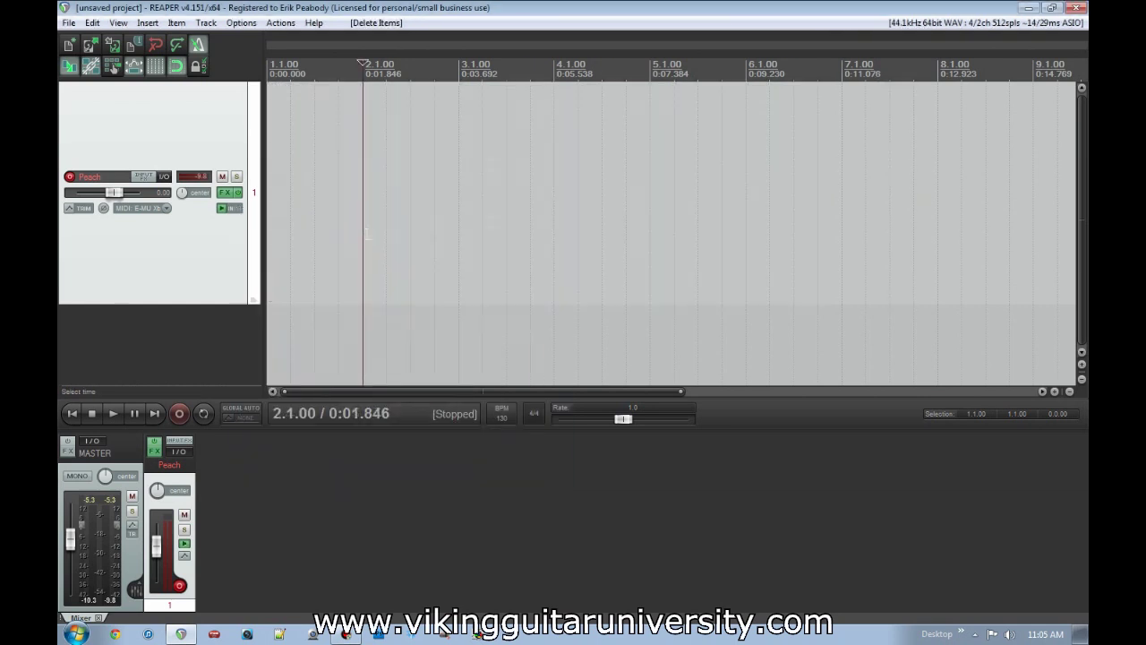
key(Home)
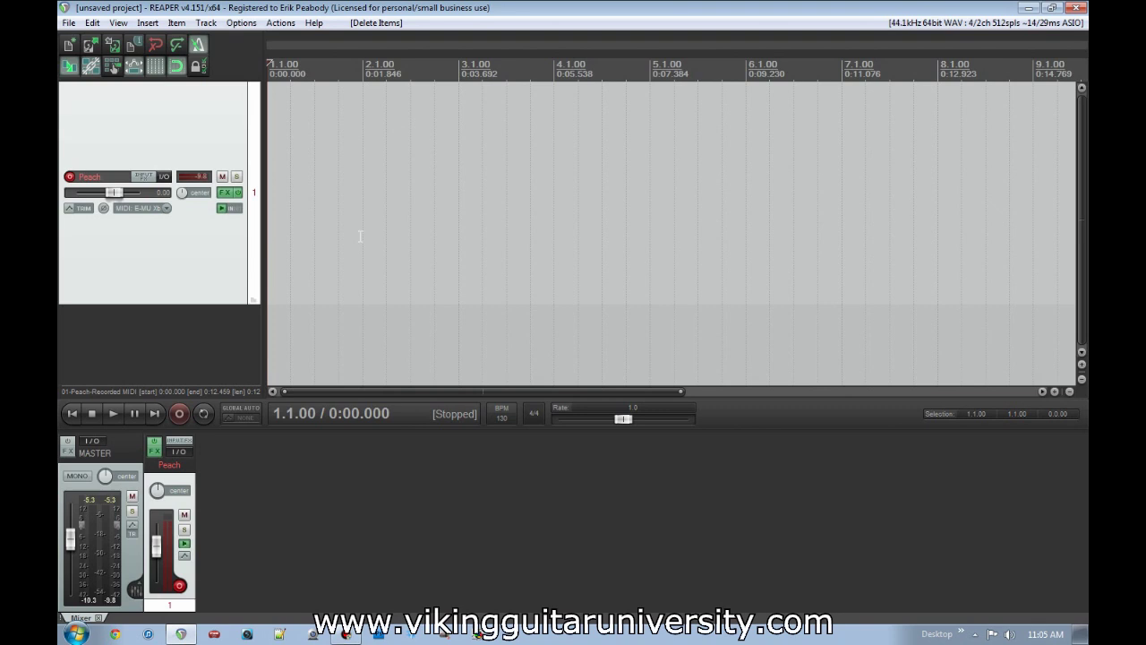
click(179, 413)
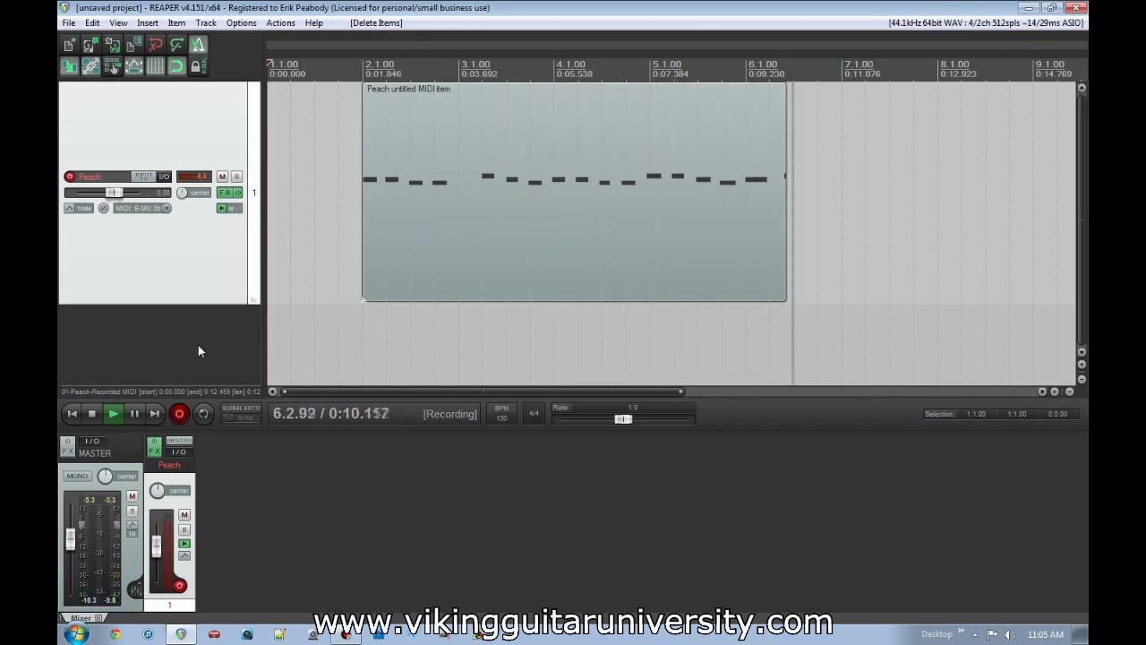
key(space)
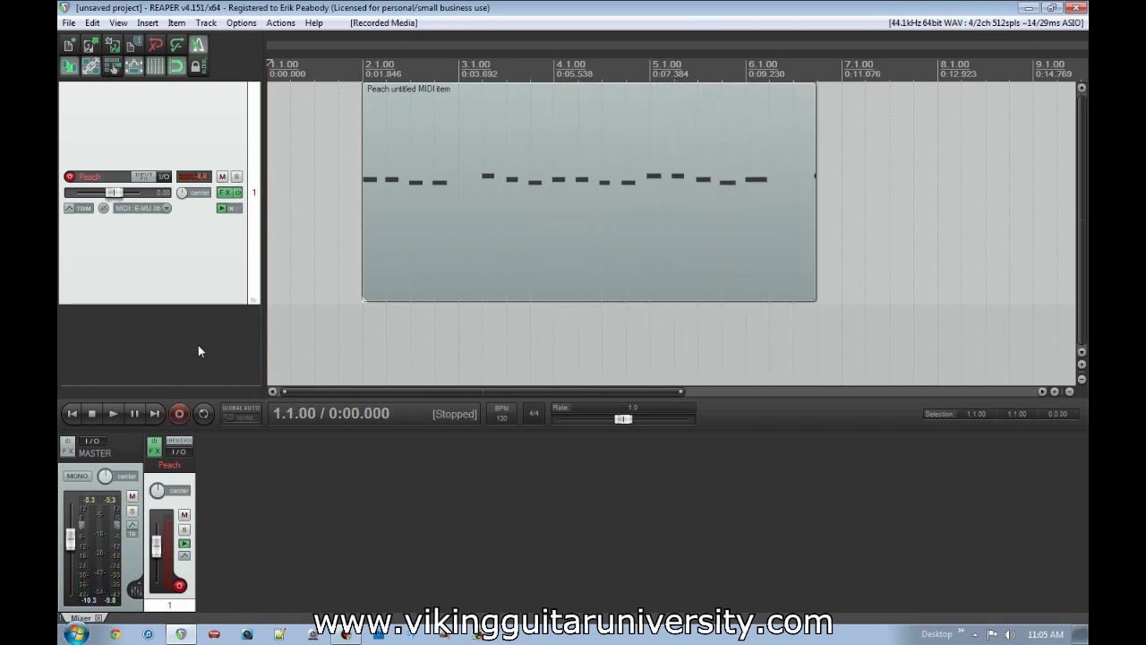
Step: Inspect the new take's note timing against the grid in bars 2 and 3, and play the take from bar 2
double_click(449, 231)
scroll(434, 251, up, 3)
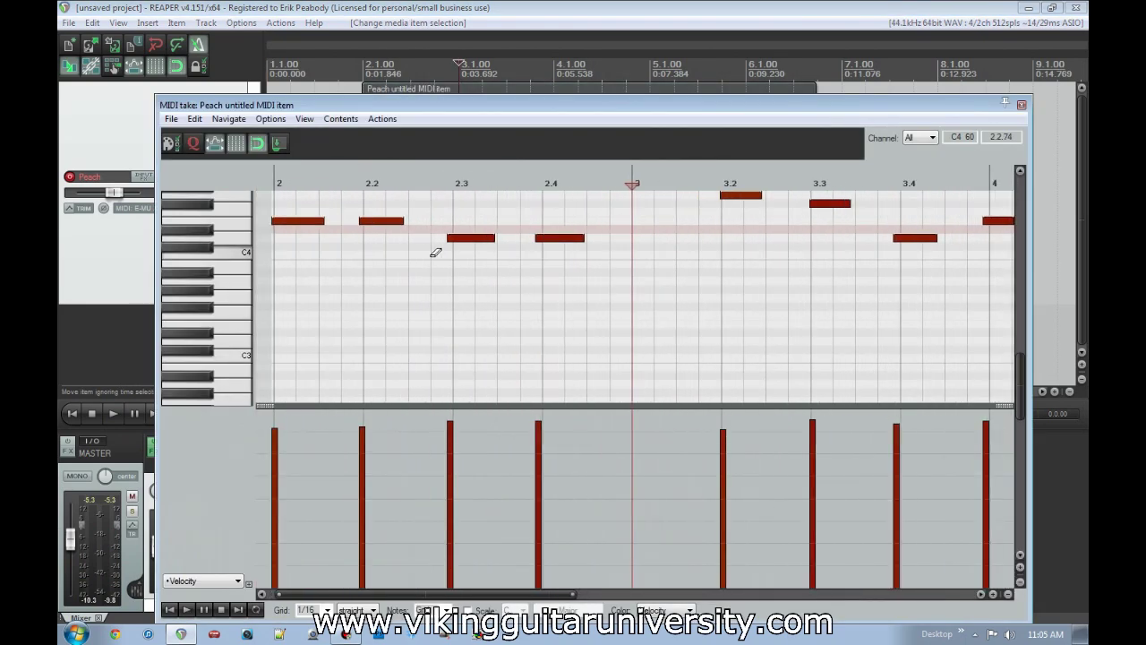
click(455, 251)
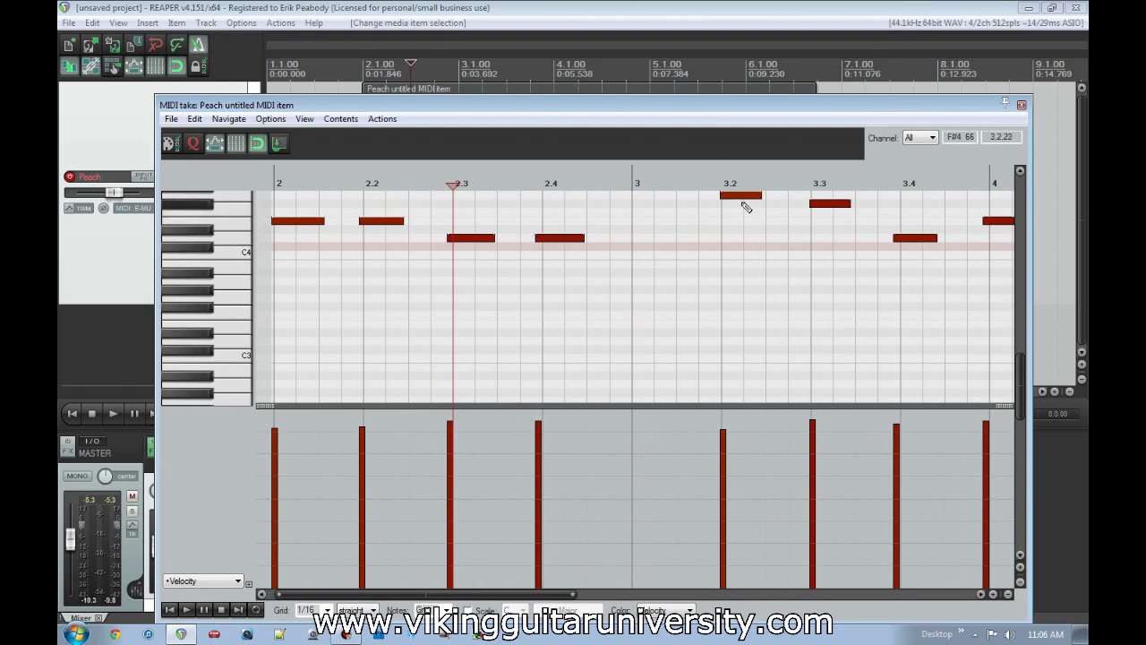
click(1022, 105)
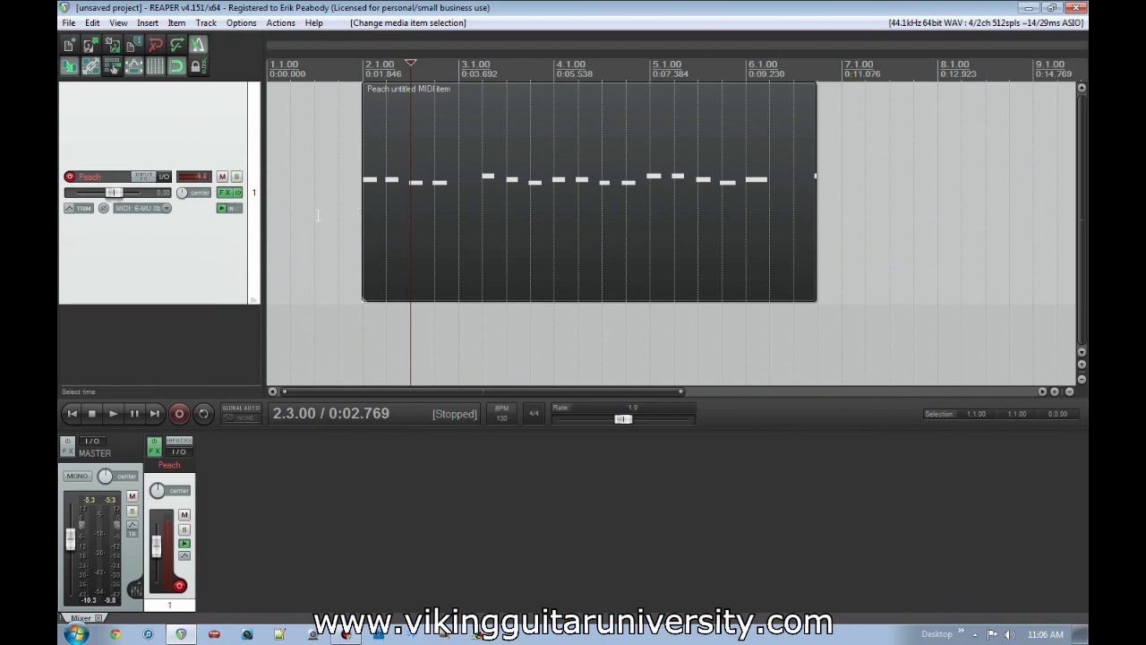
click(365, 219)
key(space)
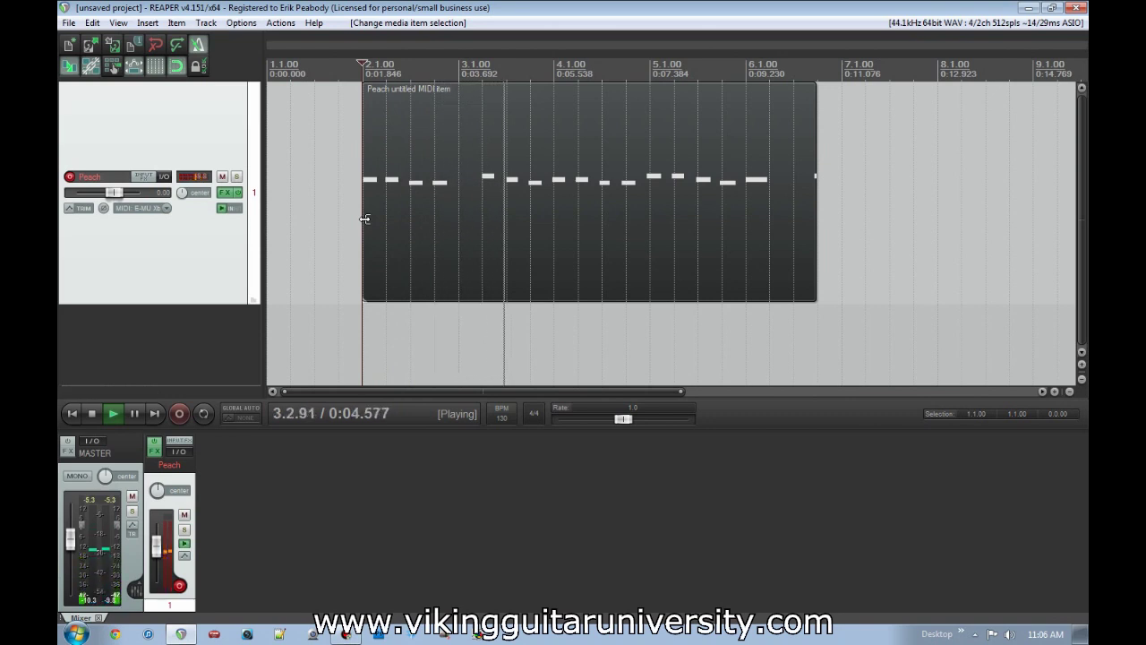
key(space)
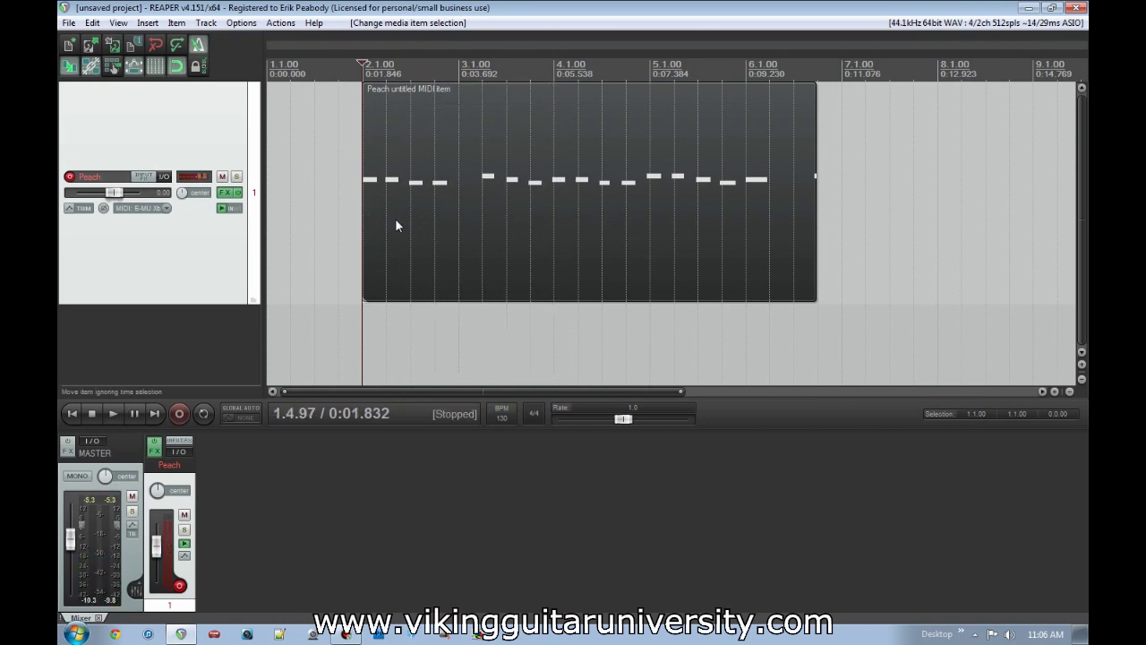
Step: Delete the unquantized take and enable MIDI recording quantization to 1/4 notes in the track recording settings
key(Delete)
right_click(236, 208)
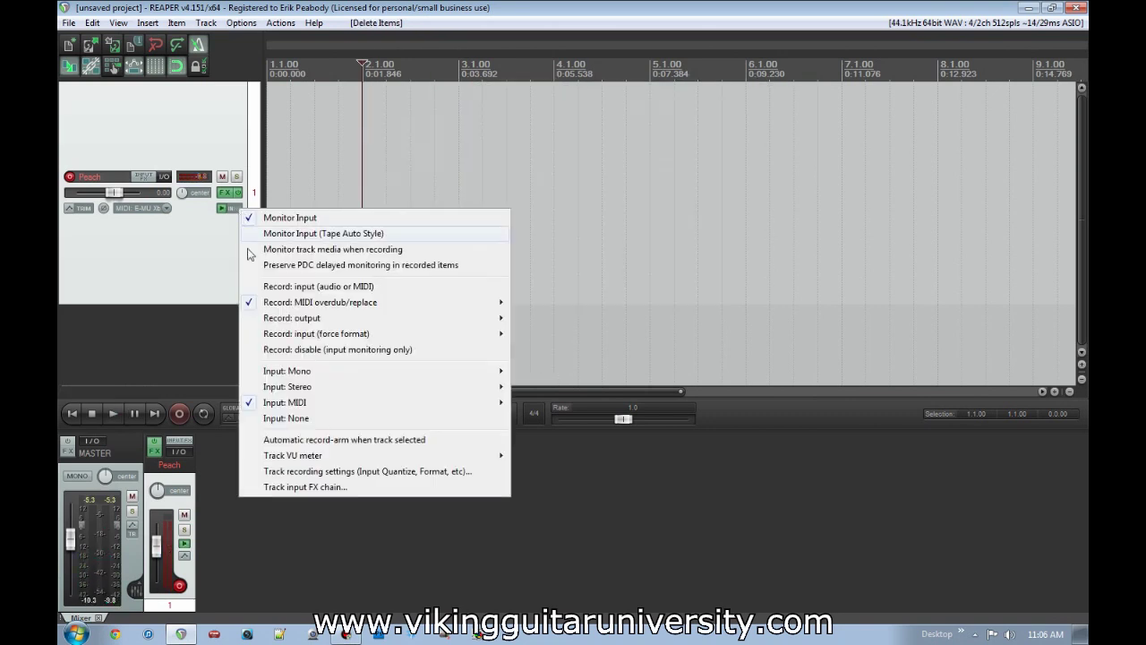
click(330, 473)
click(252, 234)
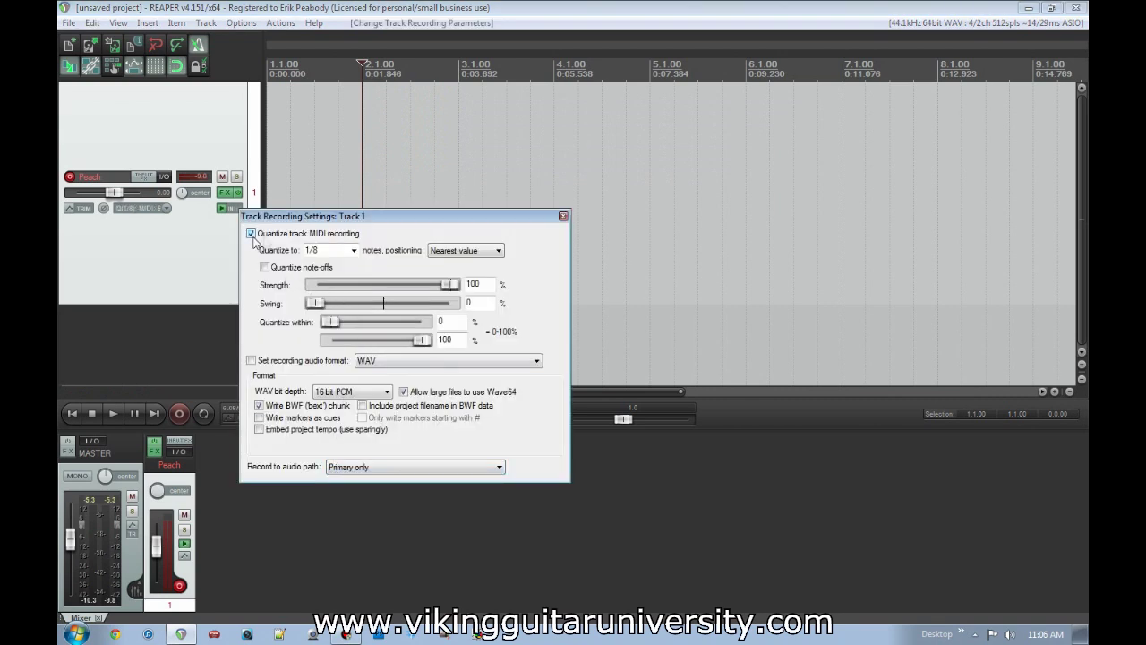
click(354, 251)
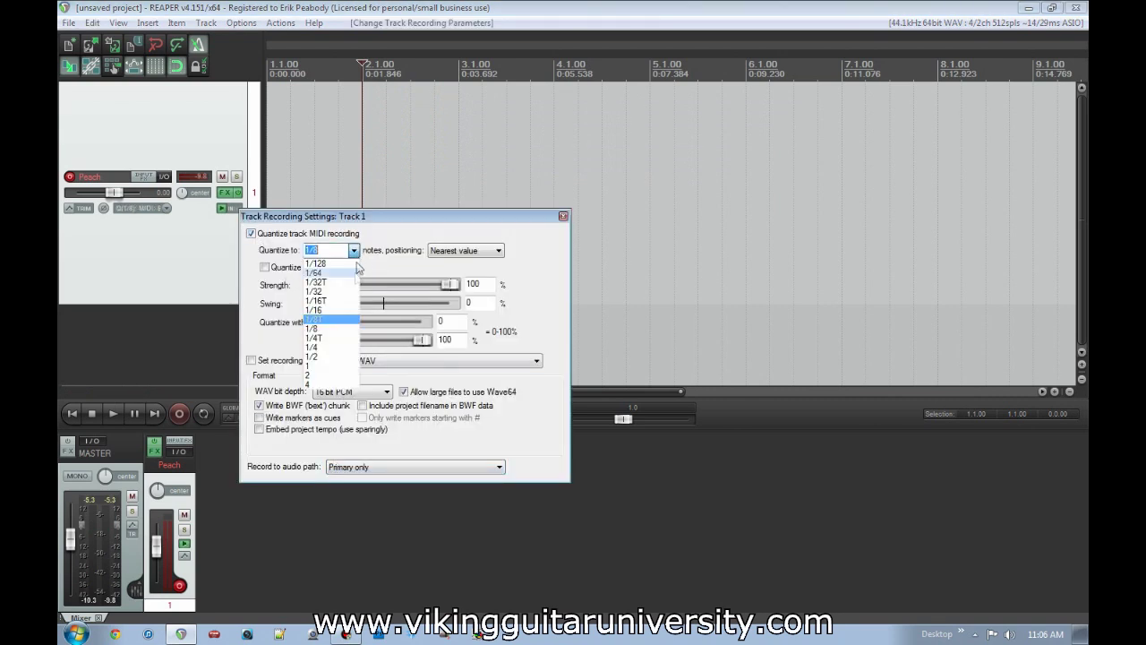
click(344, 348)
click(562, 216)
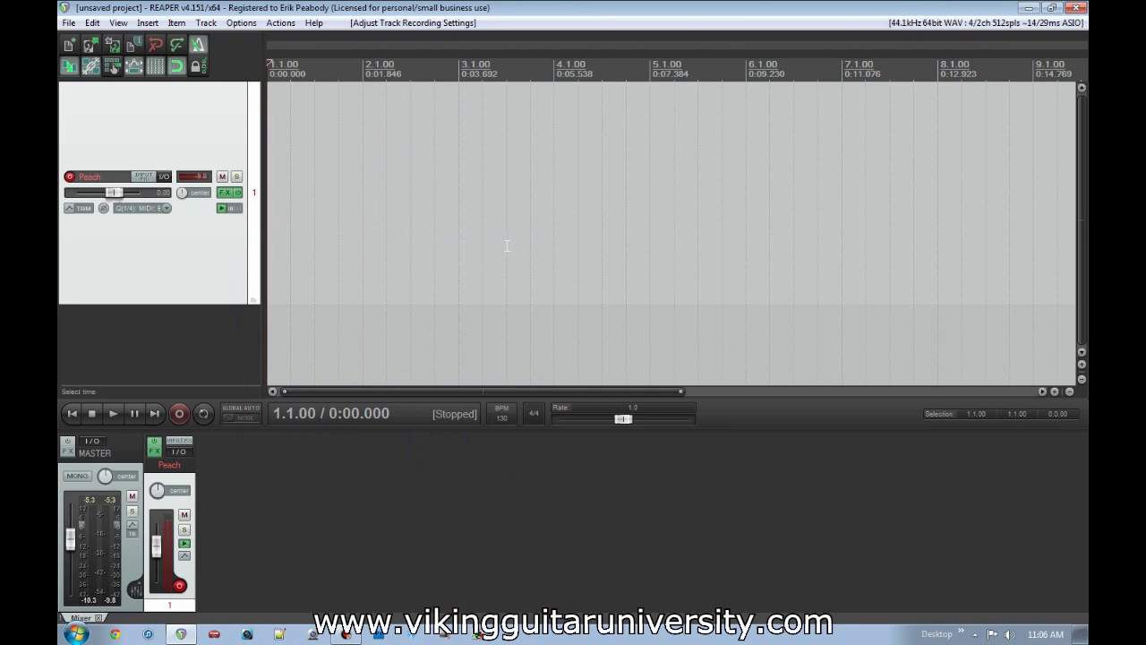
Step: Record a quantized melody from the project start into bar 6 and check its notes against the grid in the MIDI editor
click(180, 414)
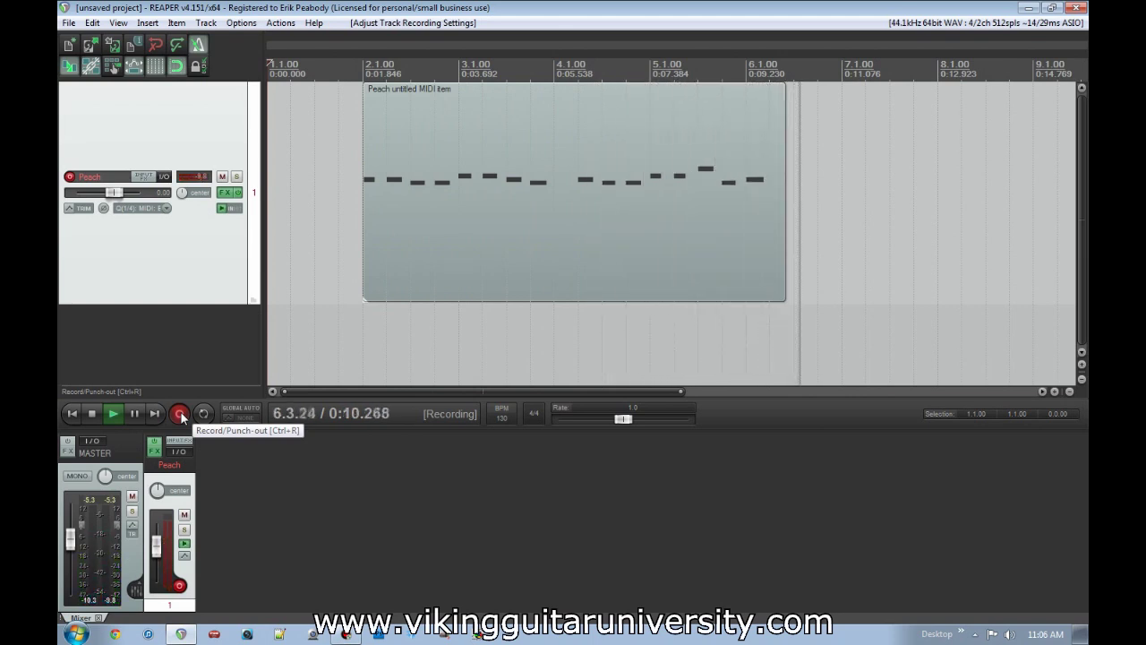
click(180, 414)
double_click(430, 237)
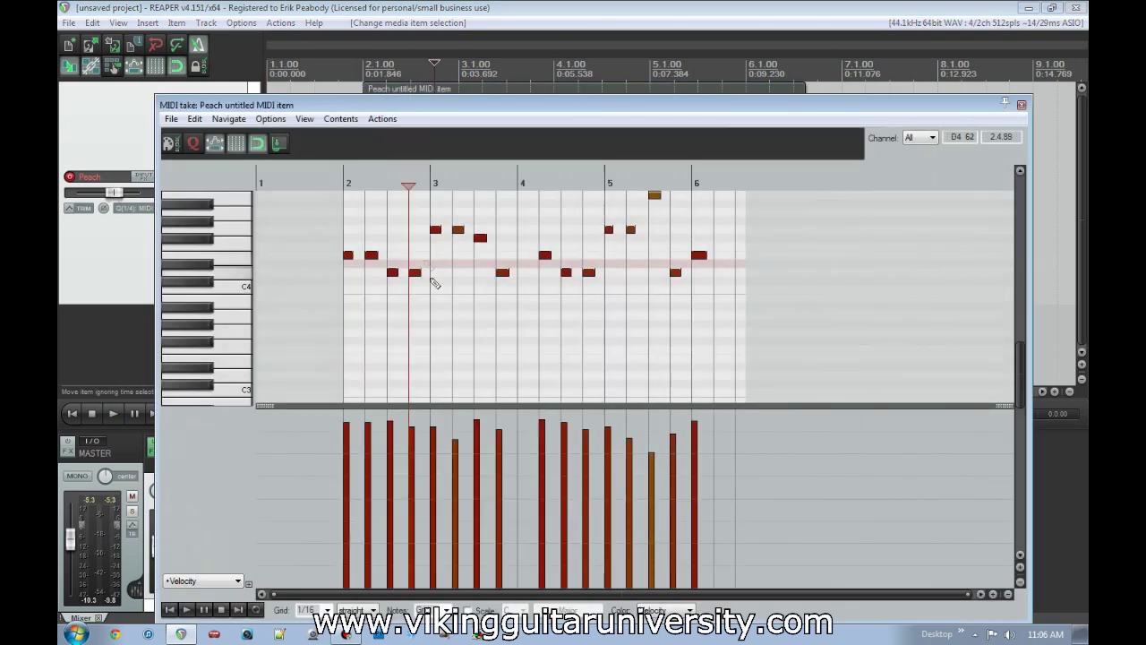
scroll(436, 277, up, 3)
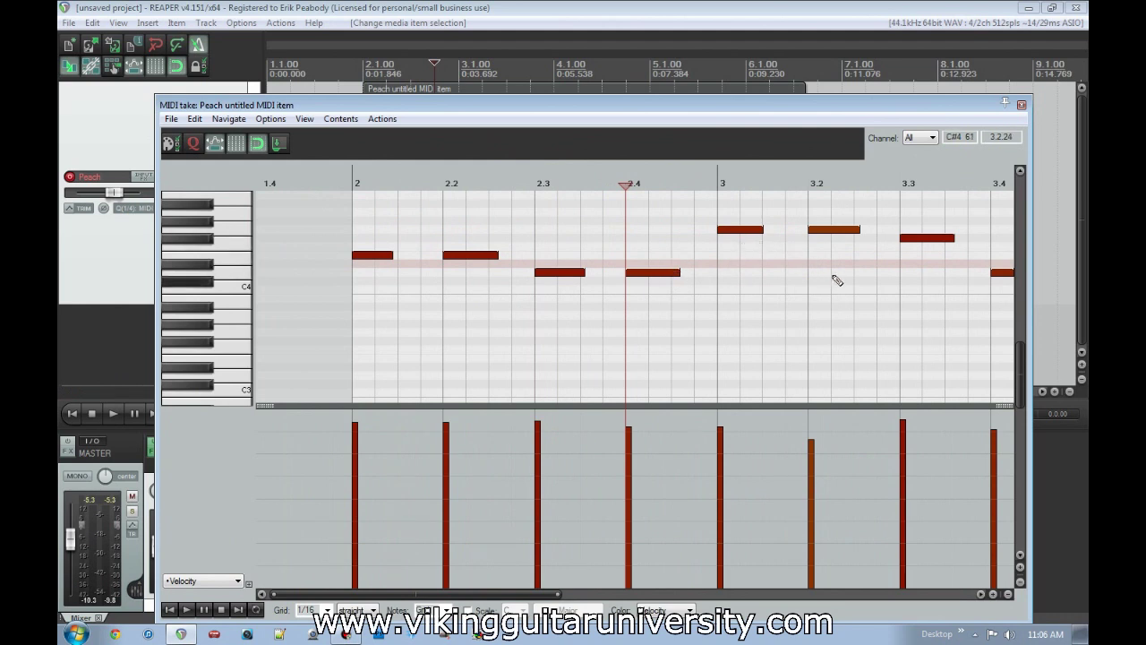
scroll(877, 303, down, 1)
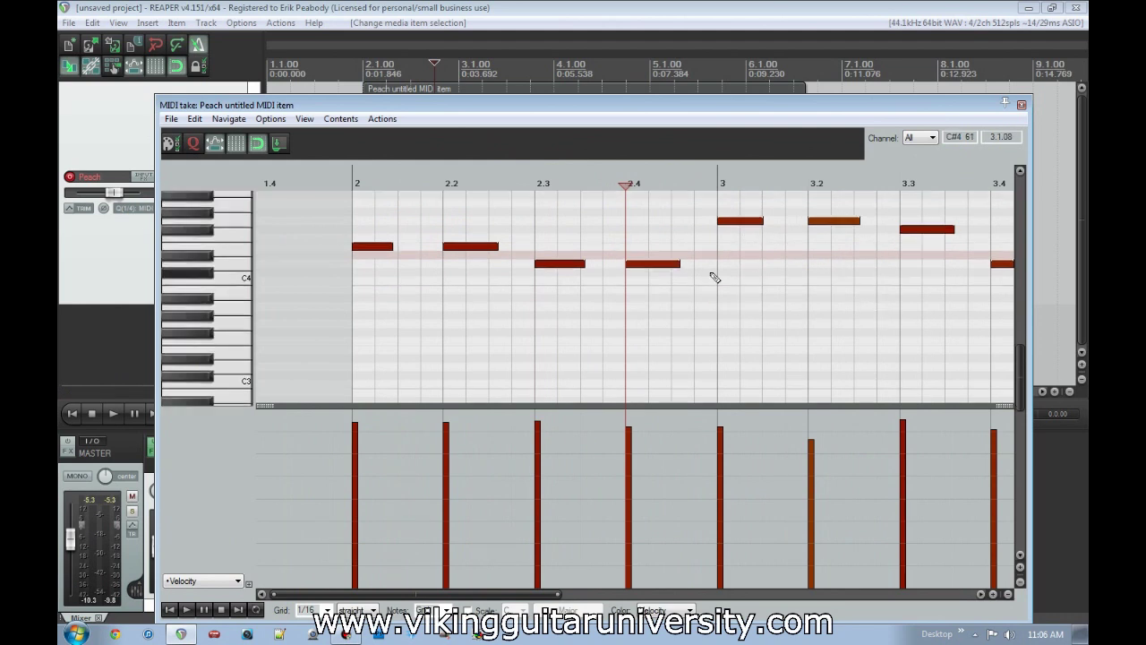
drag(473, 582, 855, 598)
drag(1021, 400, 1019, 376)
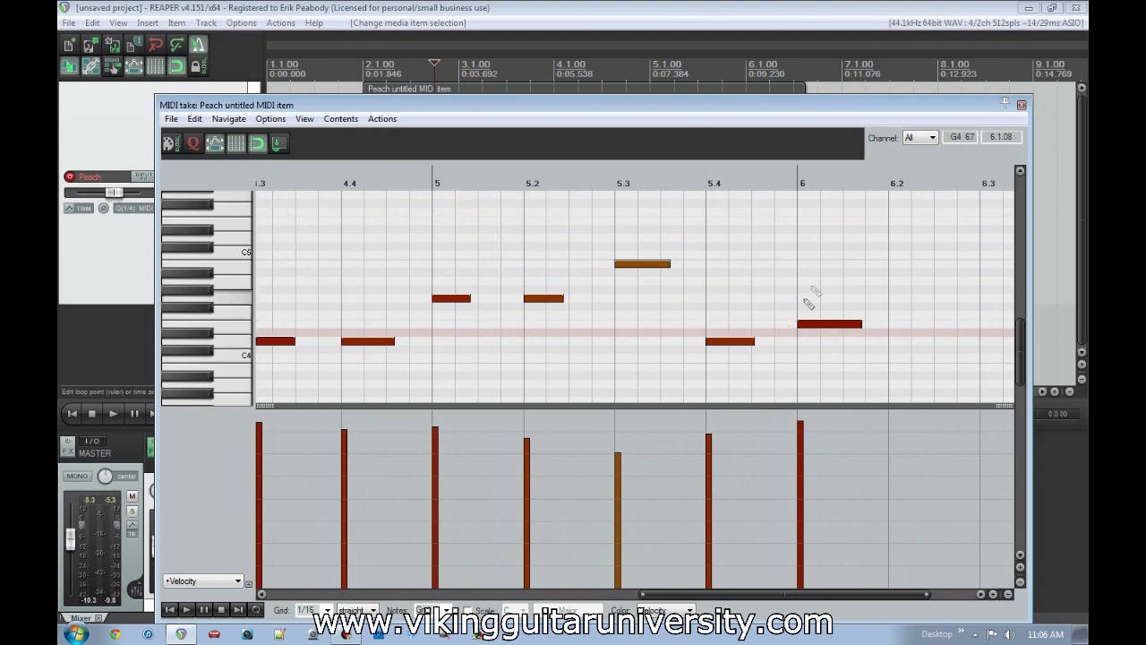
click(1022, 105)
Step: Delete the quantized take, set the tb_peach synth's wave to blaster, and close the track's FX windows
key(Delete)
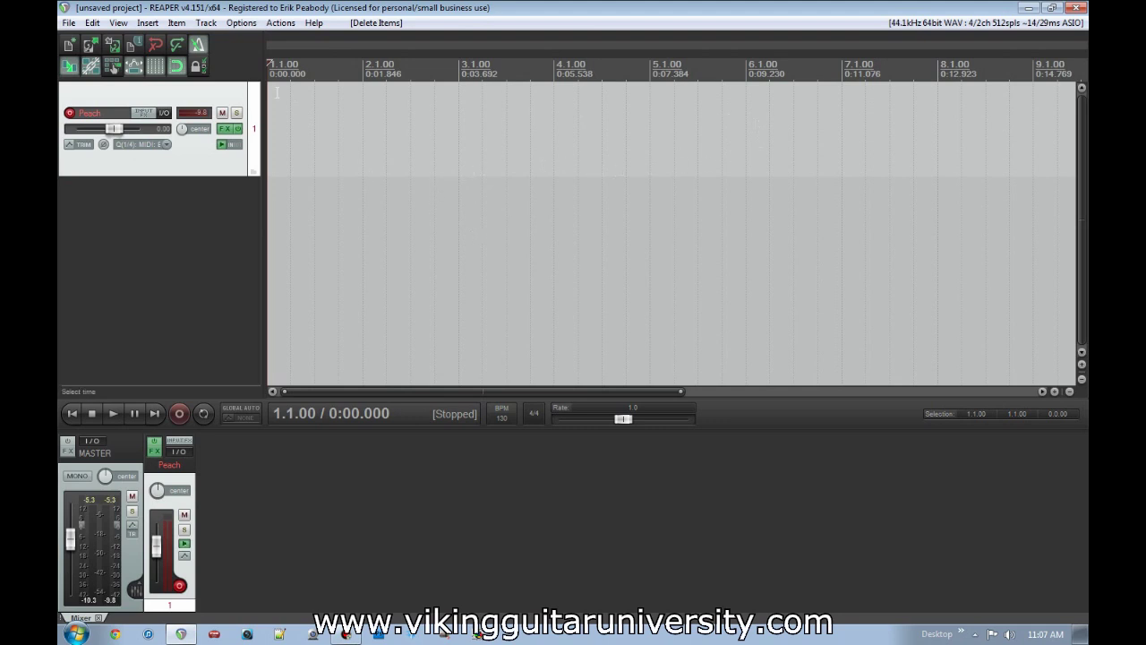
click(224, 128)
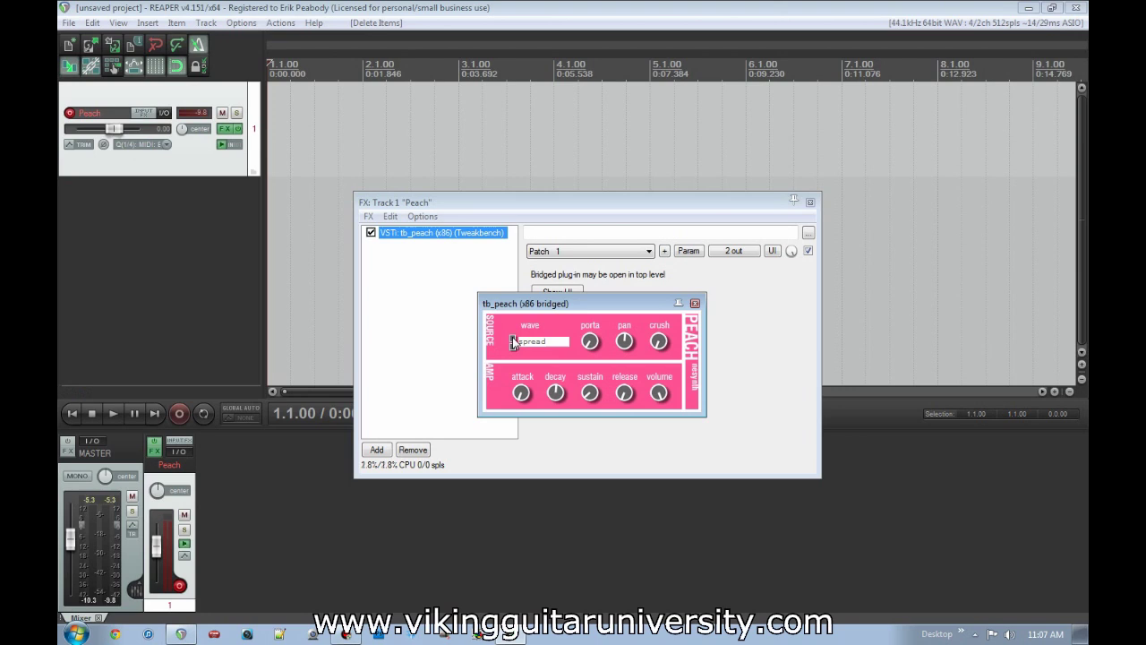
click(513, 343)
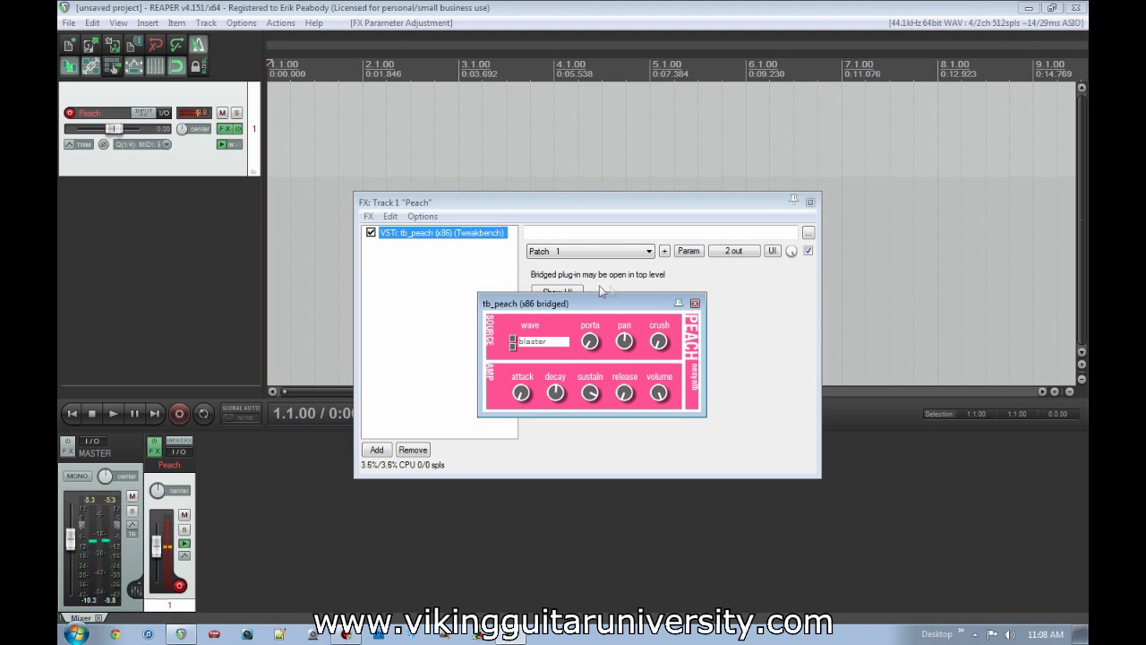
click(695, 303)
click(810, 201)
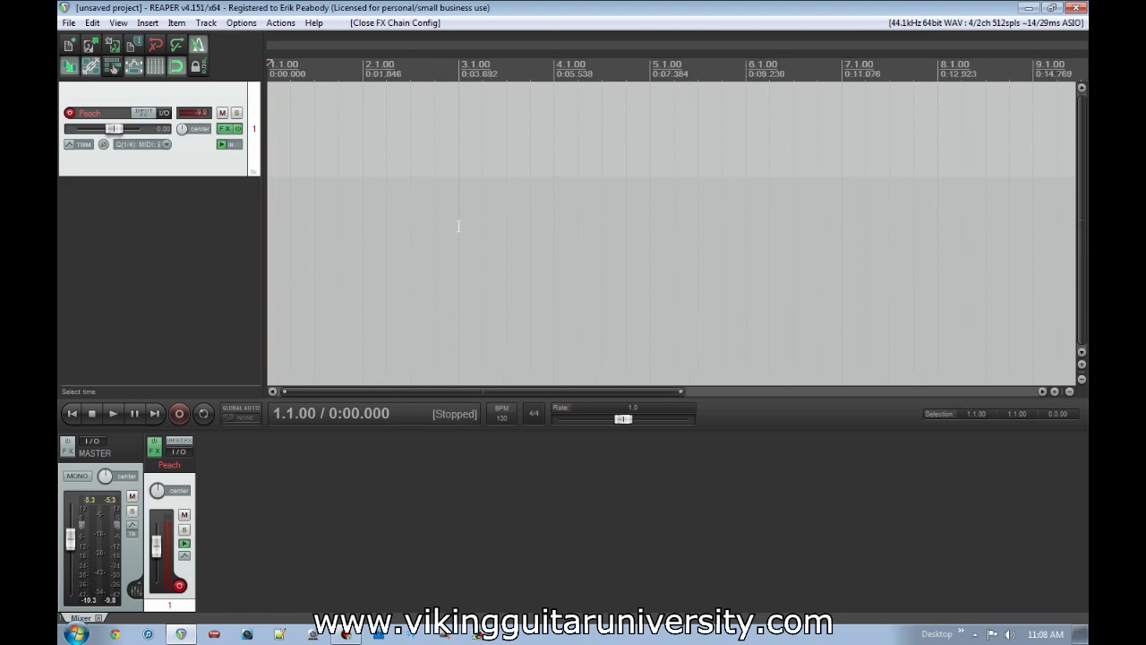
Step: Record a melody ending in a pitch-bent long note from the project start, and play the take back from bar 2
click(180, 414)
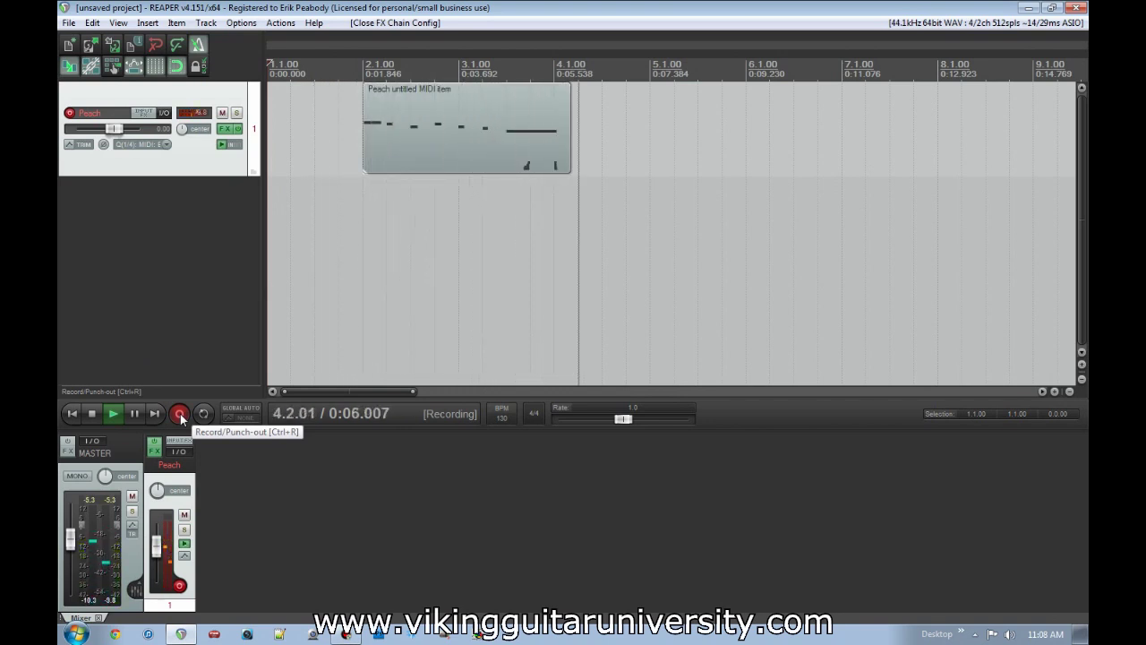
click(180, 413)
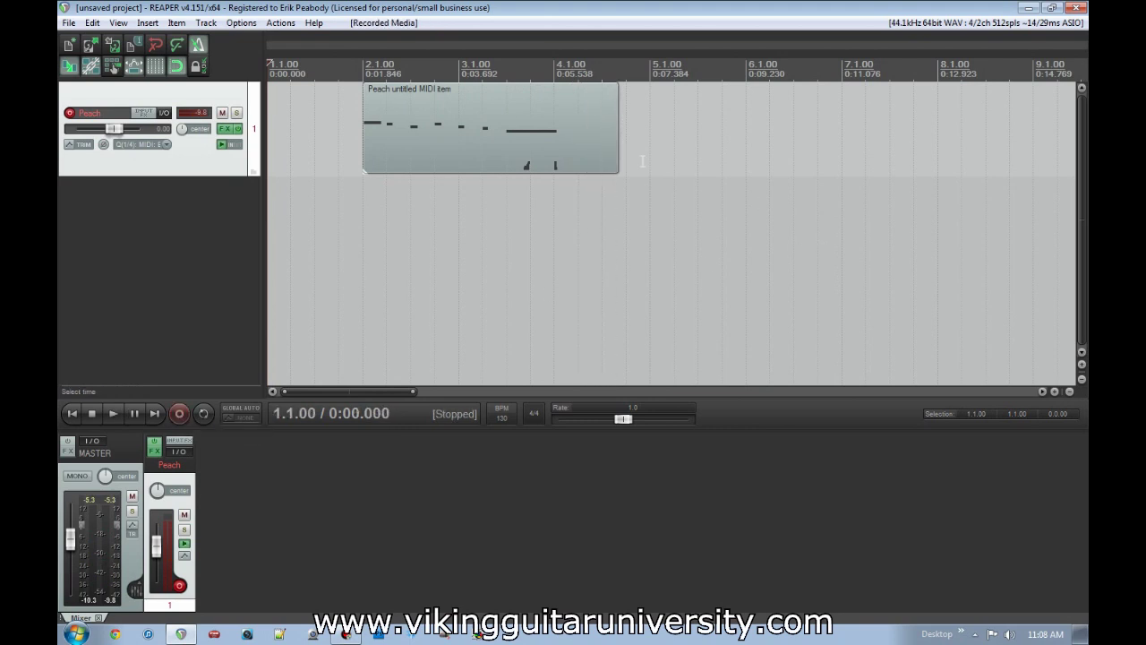
click(363, 209)
key(space)
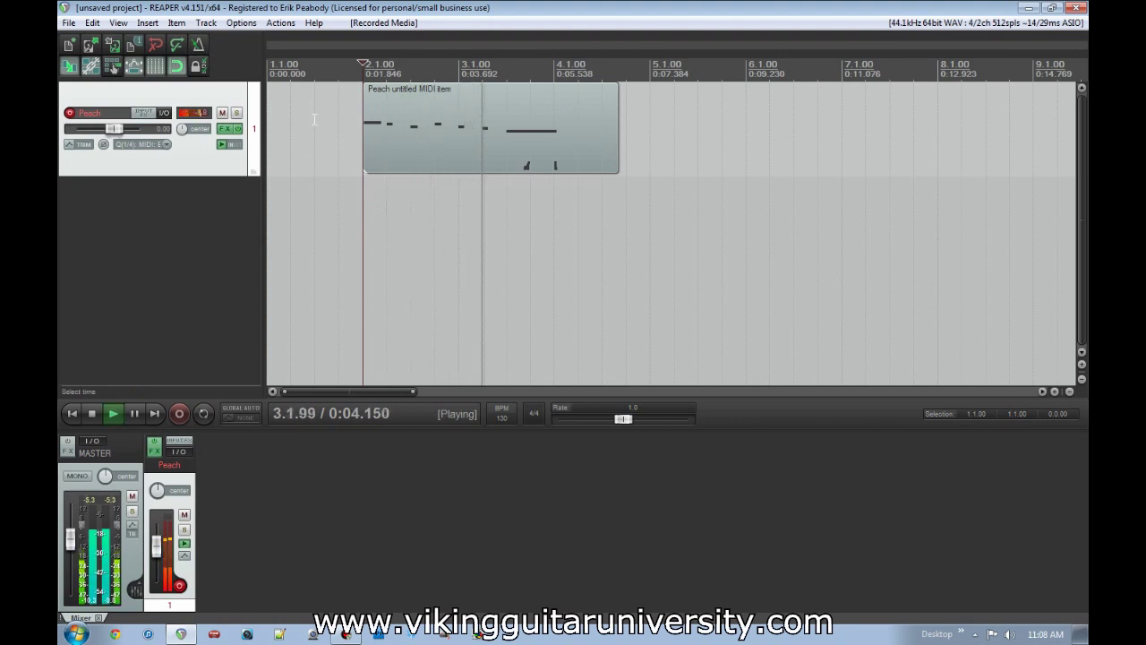
key(space)
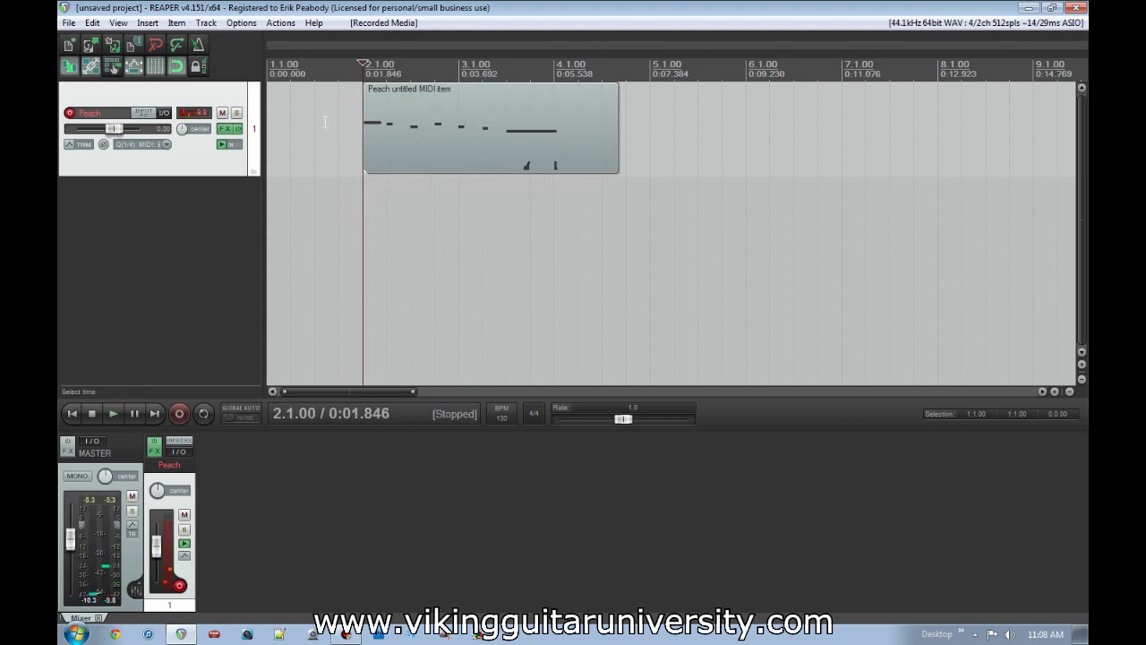
Step: Examine the take's recorded pitch bend events under the long note in the MIDI editor's Pitch lane, and close the editor
double_click(536, 158)
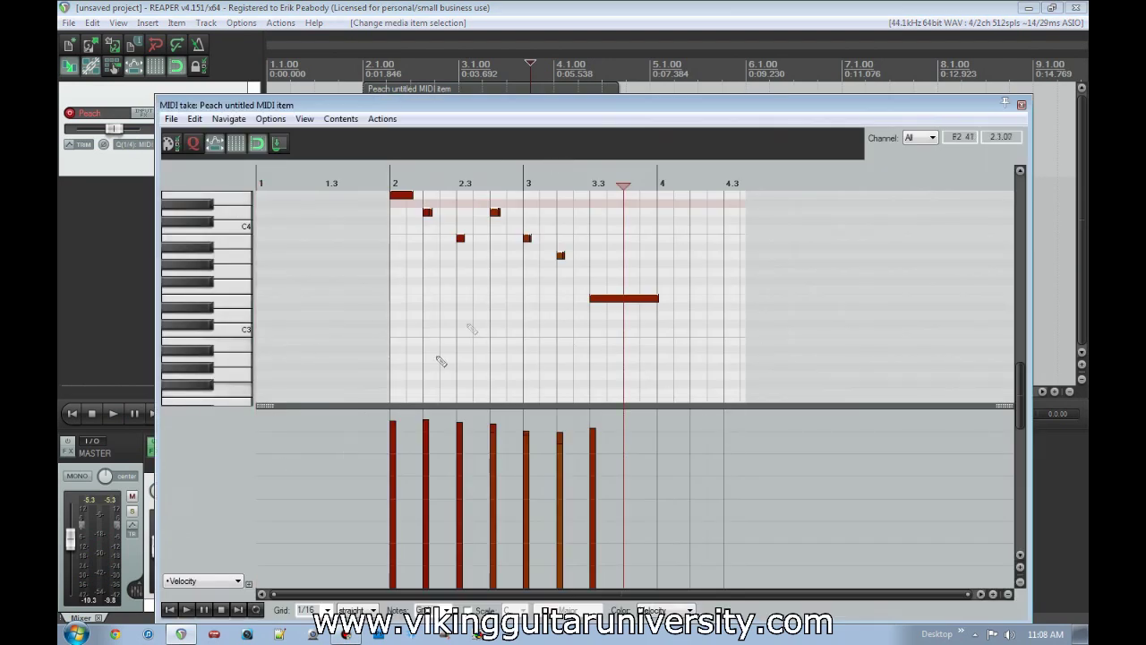
click(227, 581)
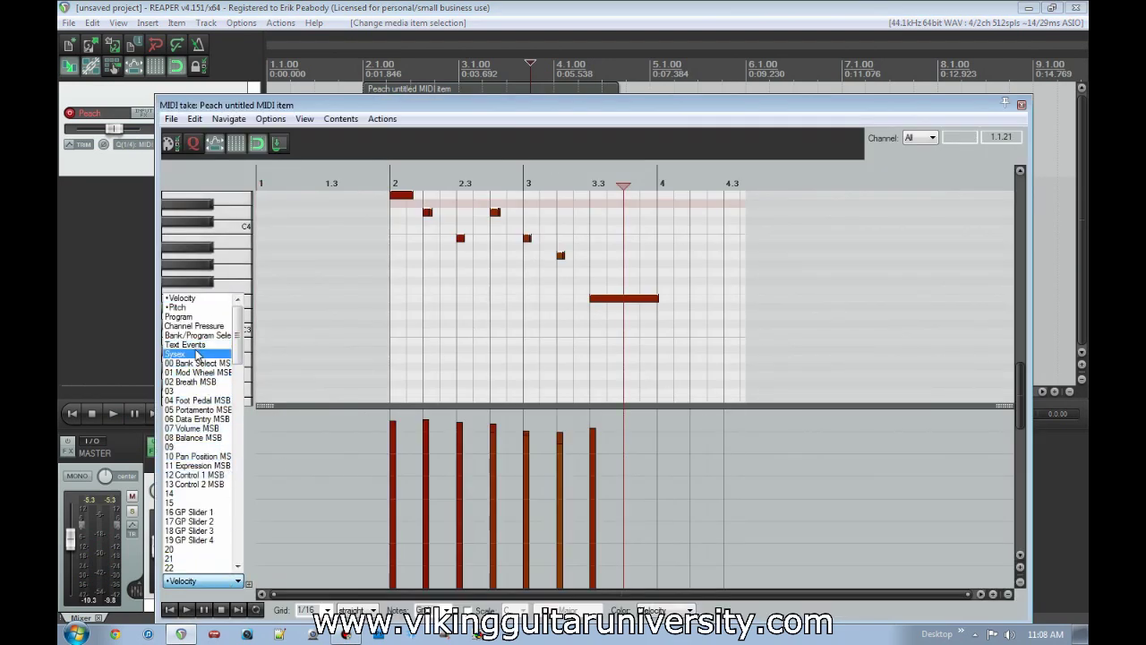
click(198, 314)
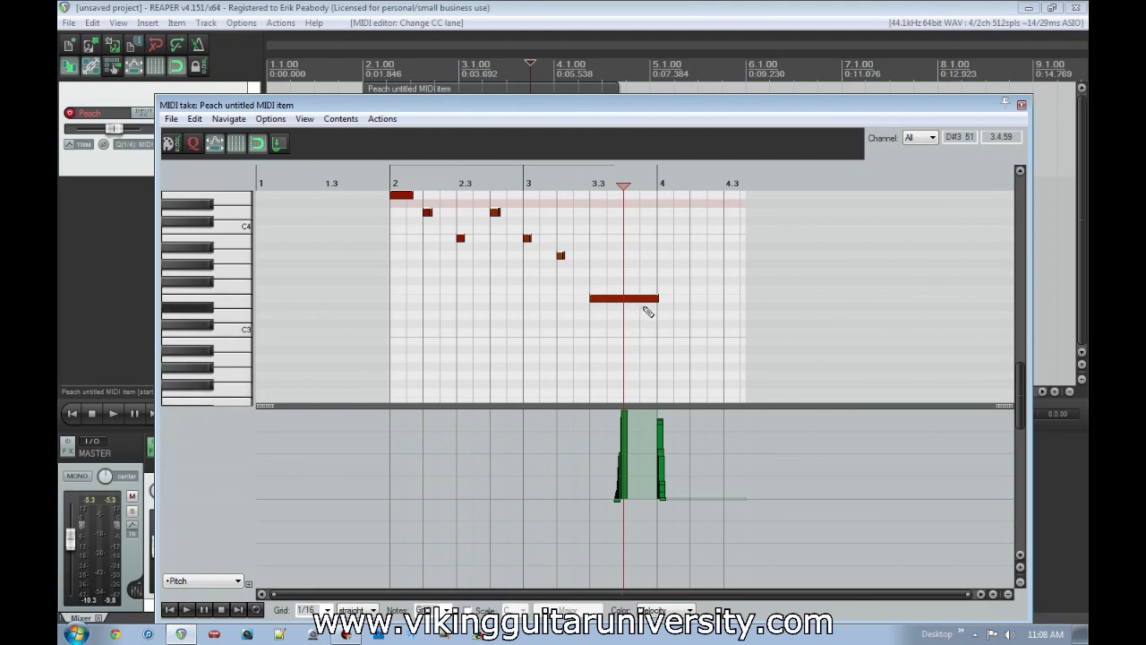
scroll(627, 349, up, 6)
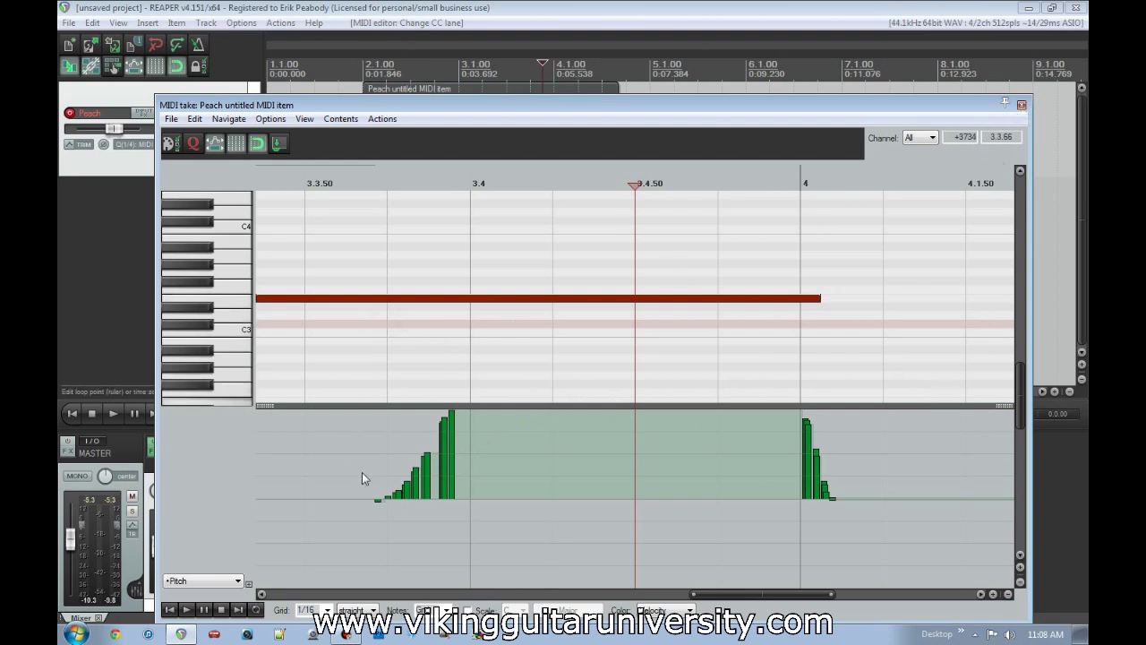
click(1021, 104)
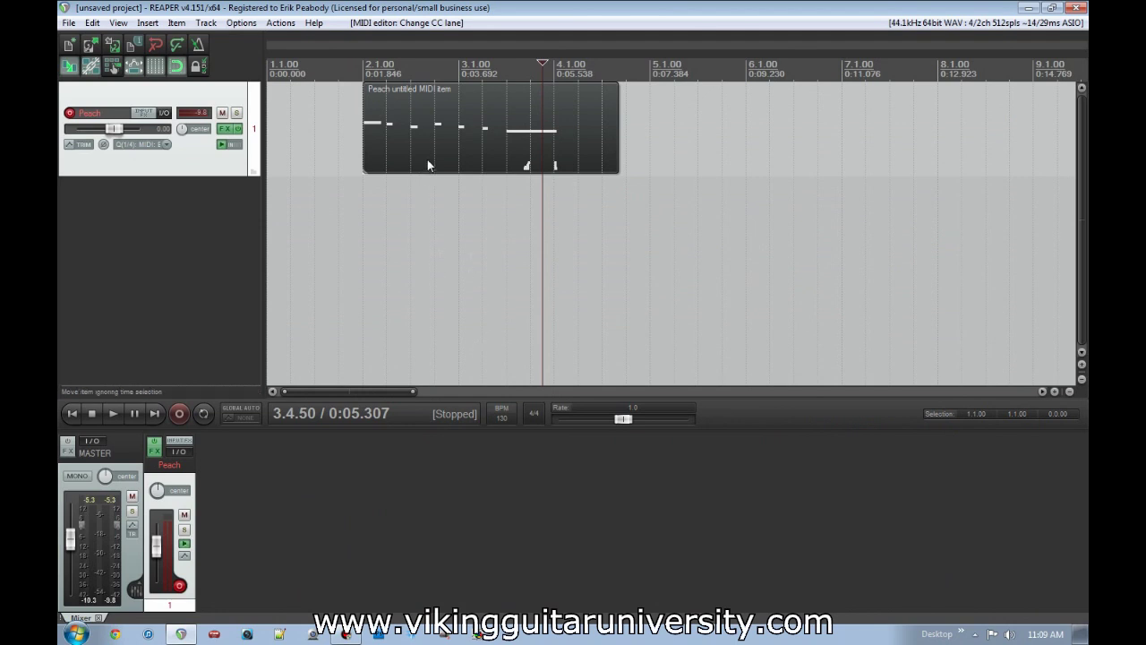
Step: Show the virtual MIDI keyboard and close it again
click(119, 23)
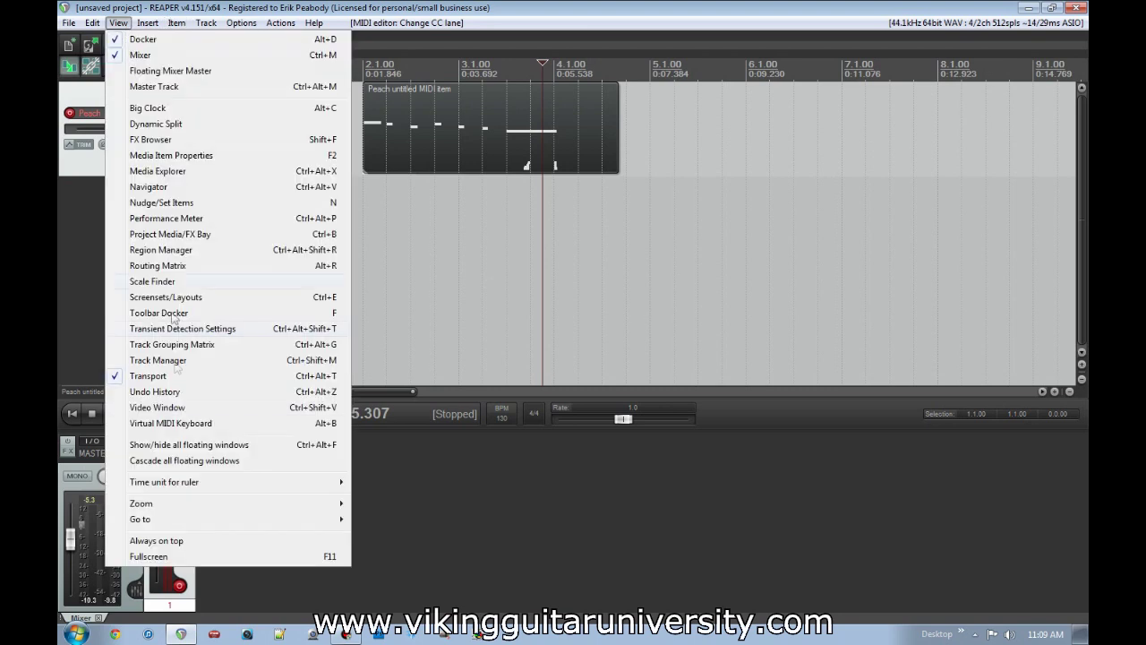
click(180, 422)
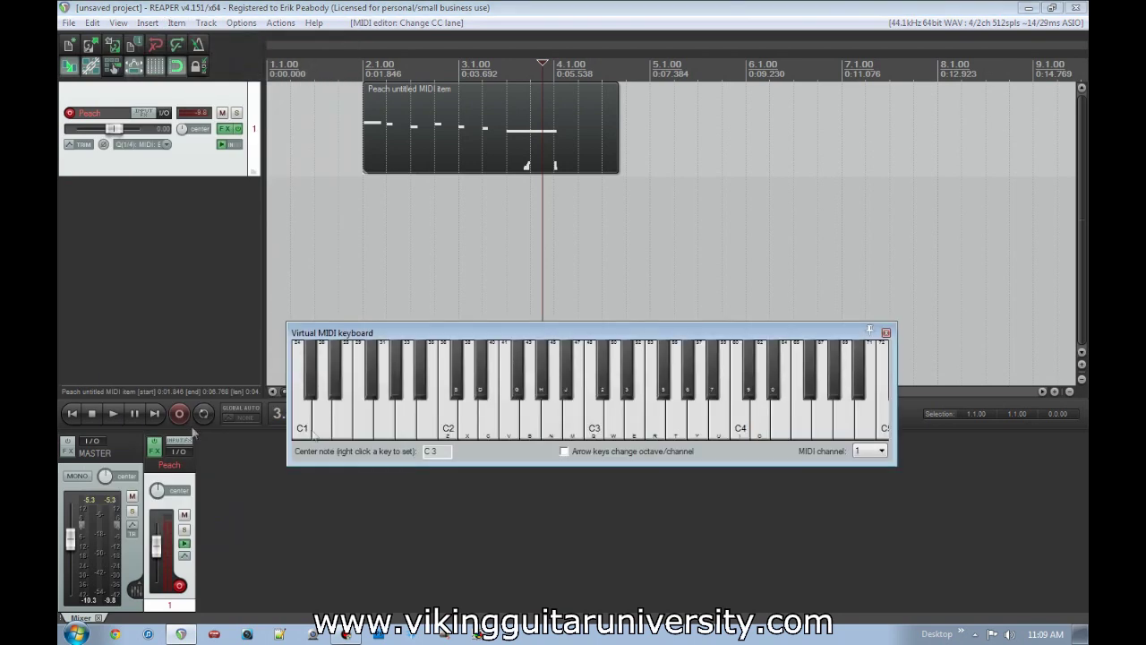
click(886, 333)
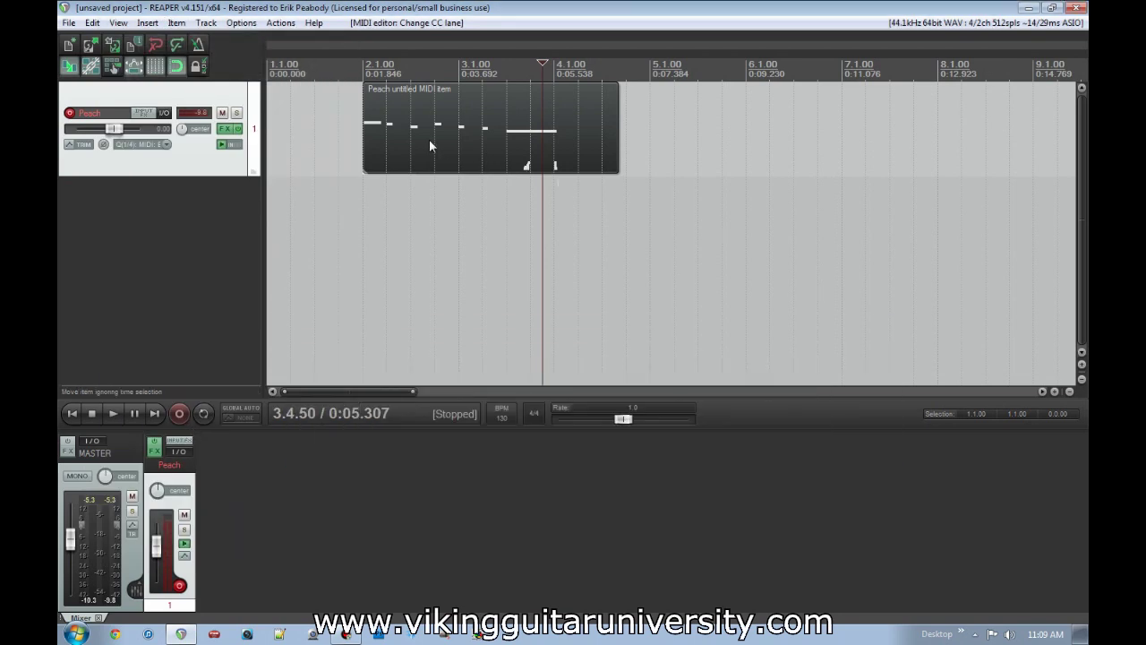
Step: Delete the Peach track with its take, and add a new track enlarged to show all its controls
key(Delete)
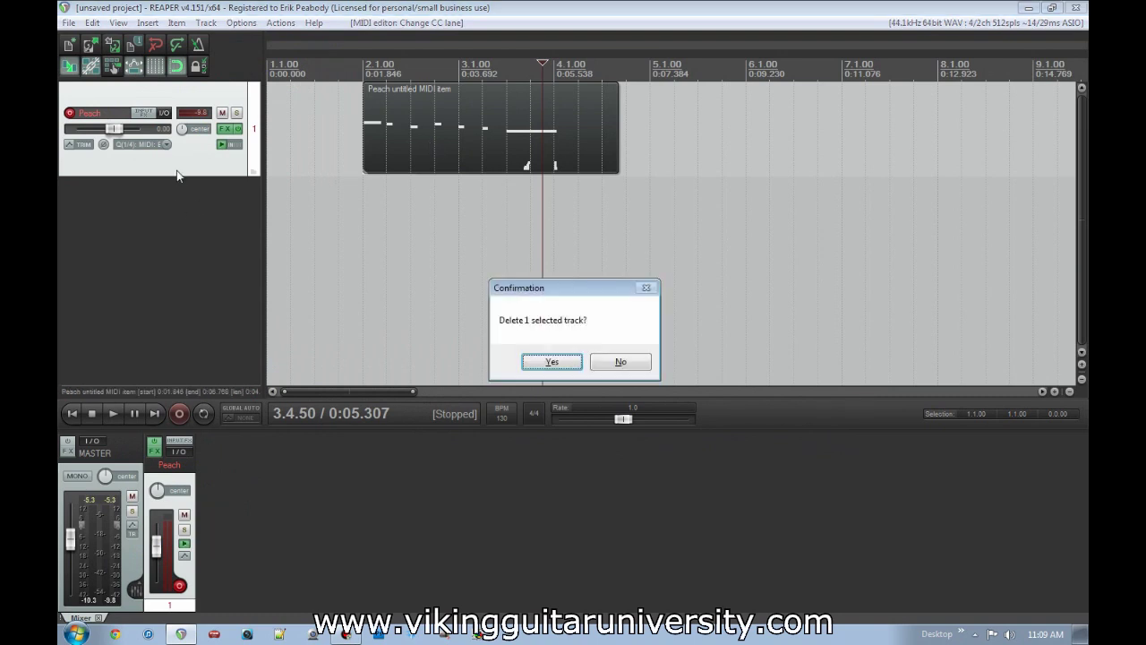
key(Return)
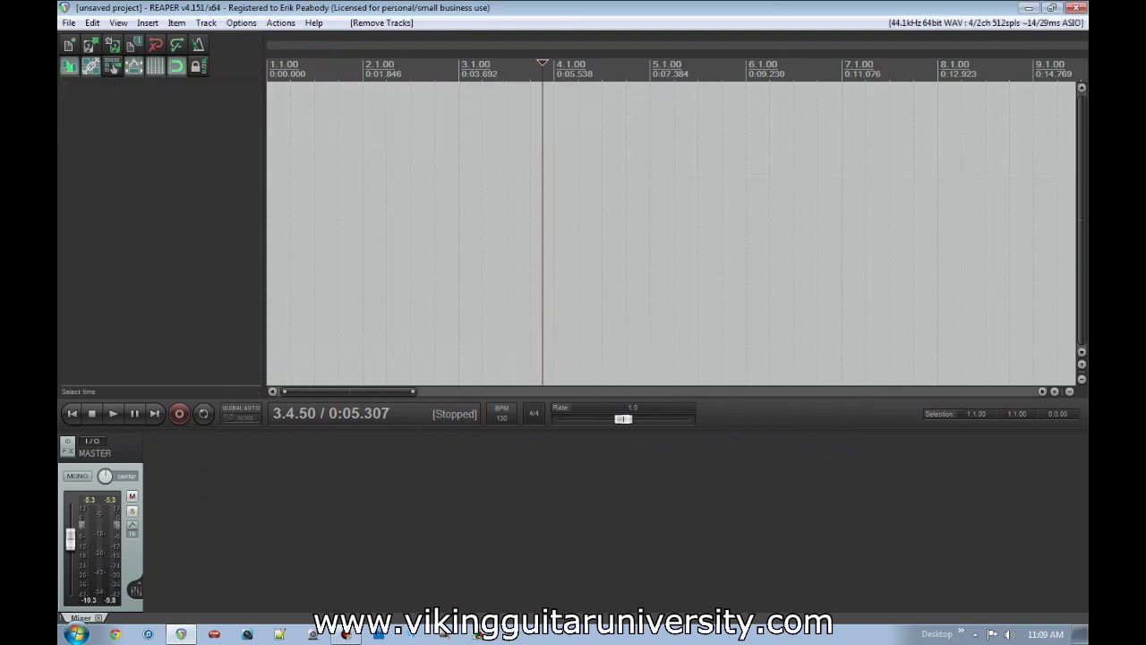
double_click(152, 115)
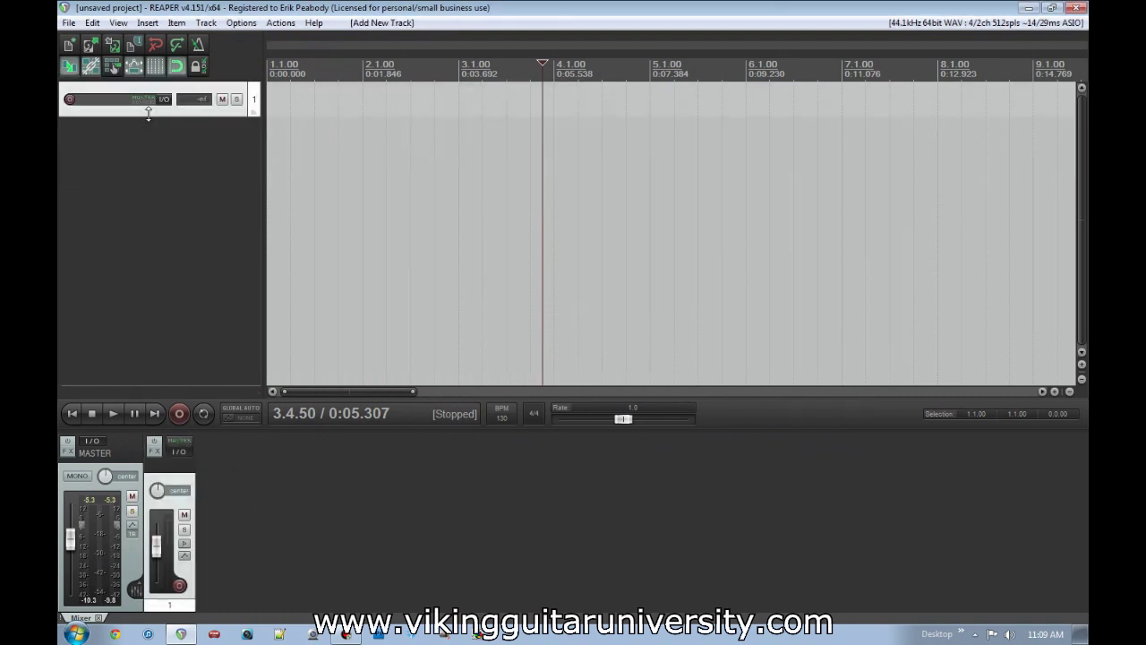
drag(219, 114, 213, 176)
Step: Add the SuperWave P8 instrument to the new track with the Super Lead 2 preset, and close its FX windows
click(224, 130)
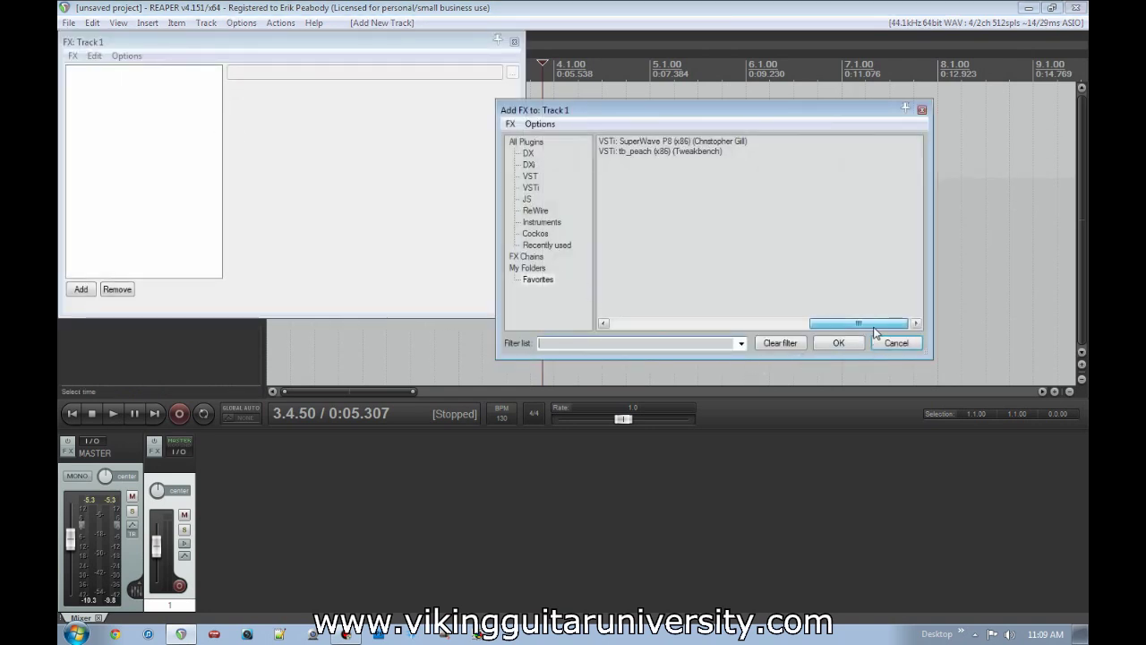
double_click(643, 145)
drag(488, 105, 565, 164)
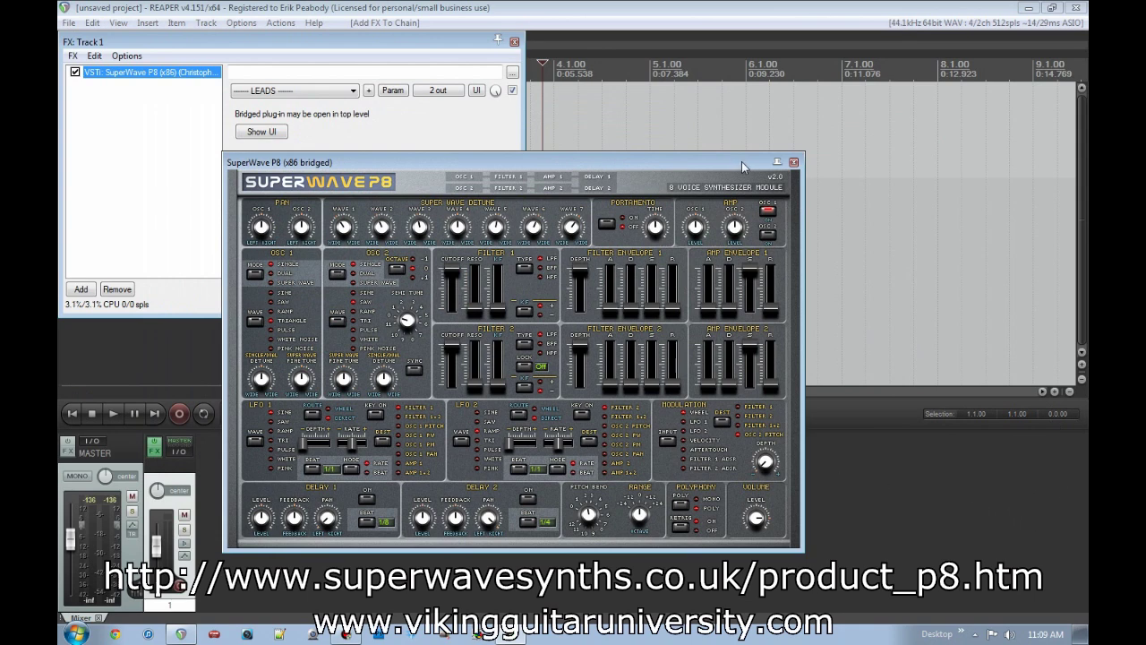
drag(739, 164, 825, 159)
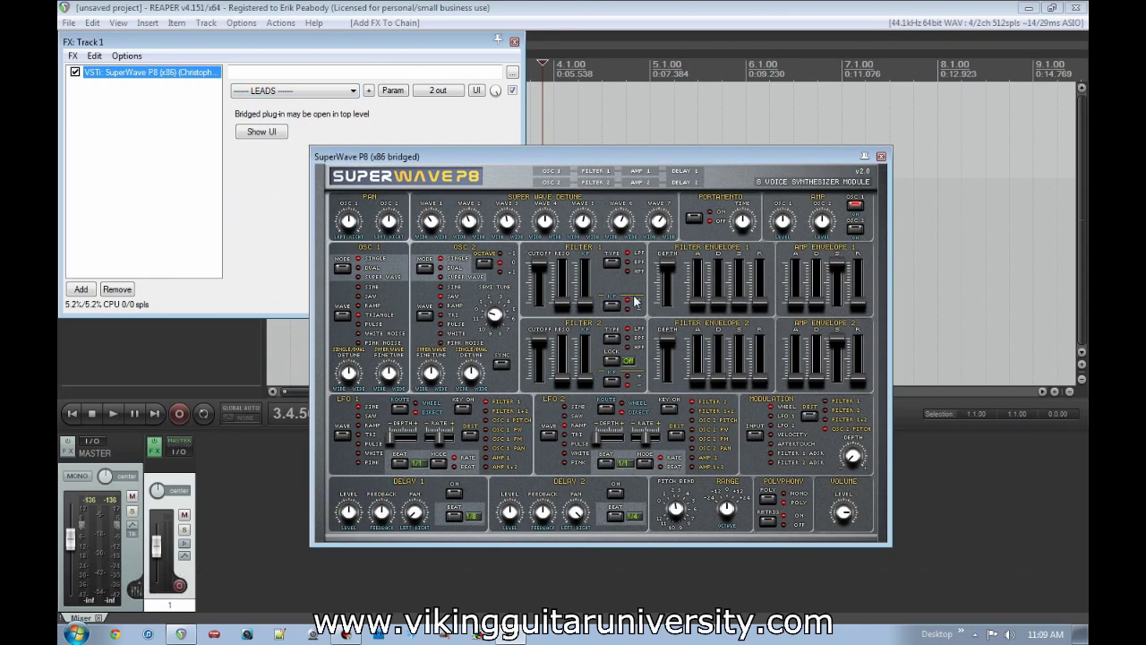
click(341, 92)
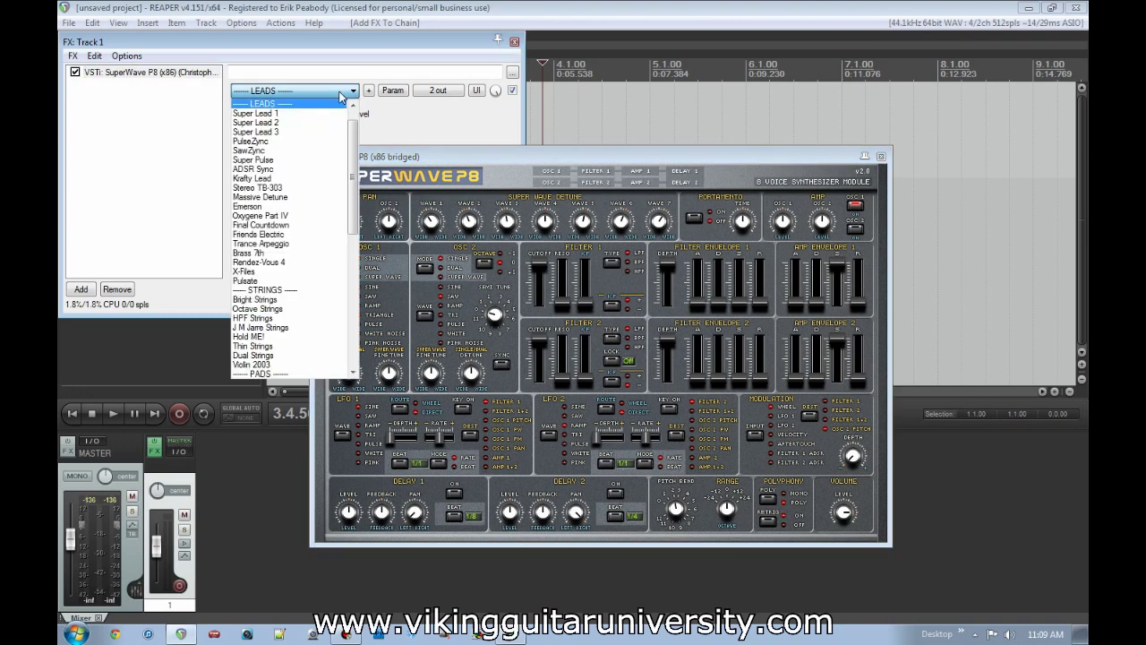
click(307, 123)
click(516, 43)
click(880, 156)
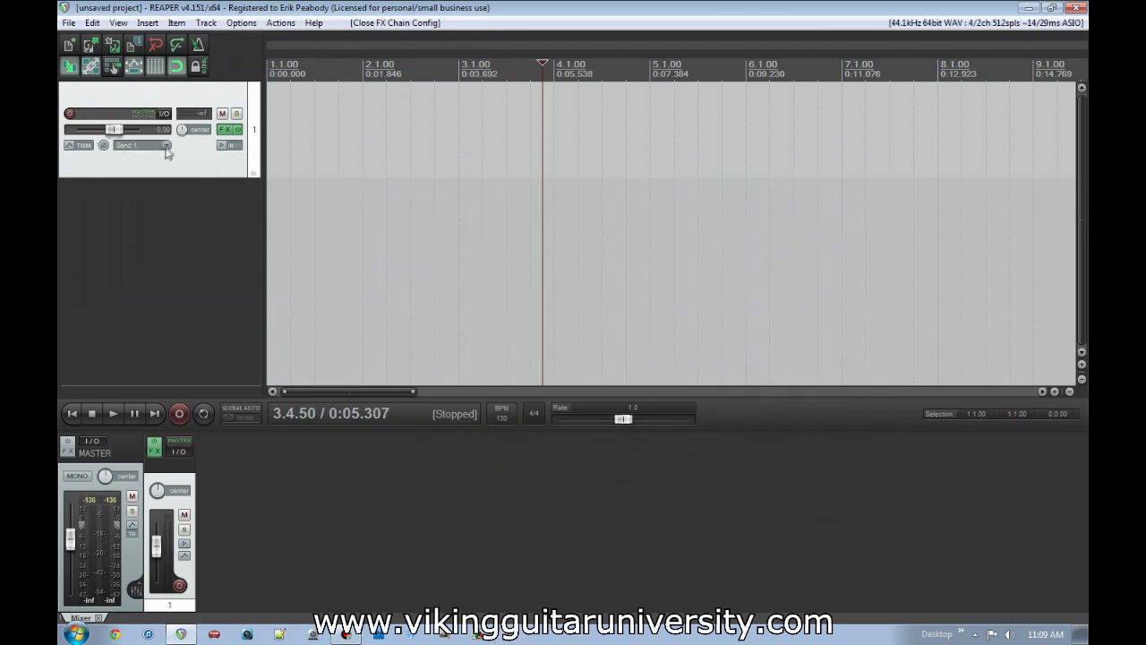
Step: Set the track's MIDI input to all channels of the E-MU Xboard25, enable record monitoring, and arm the track for recording
click(165, 146)
mouse_move(224, 187)
mouse_move(356, 190)
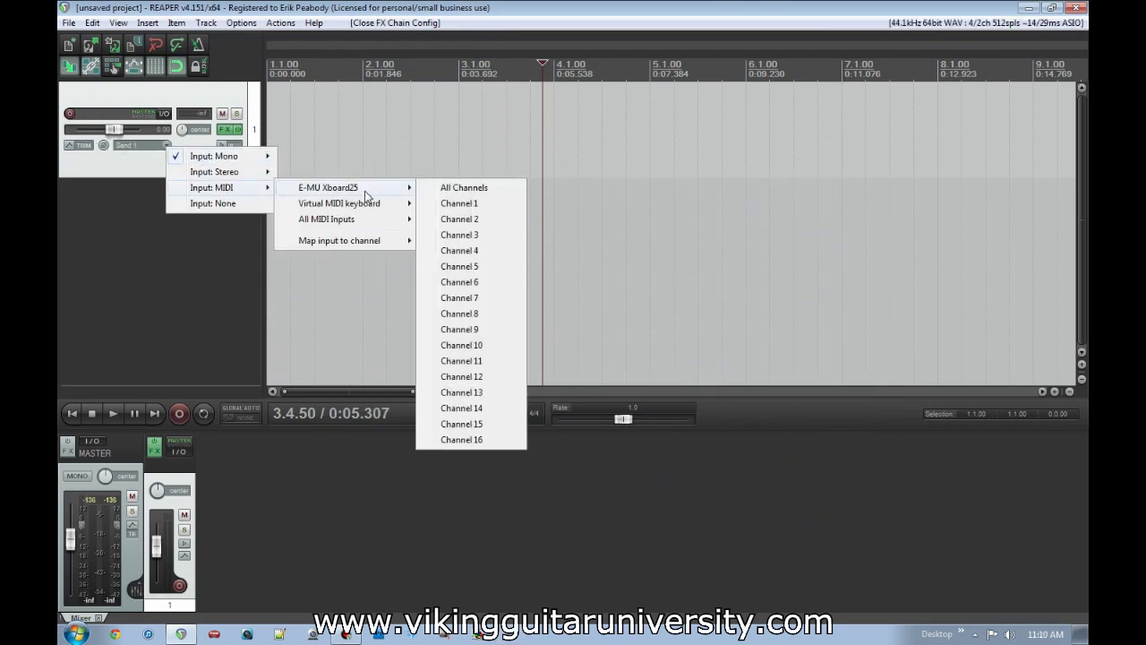
click(466, 189)
click(235, 147)
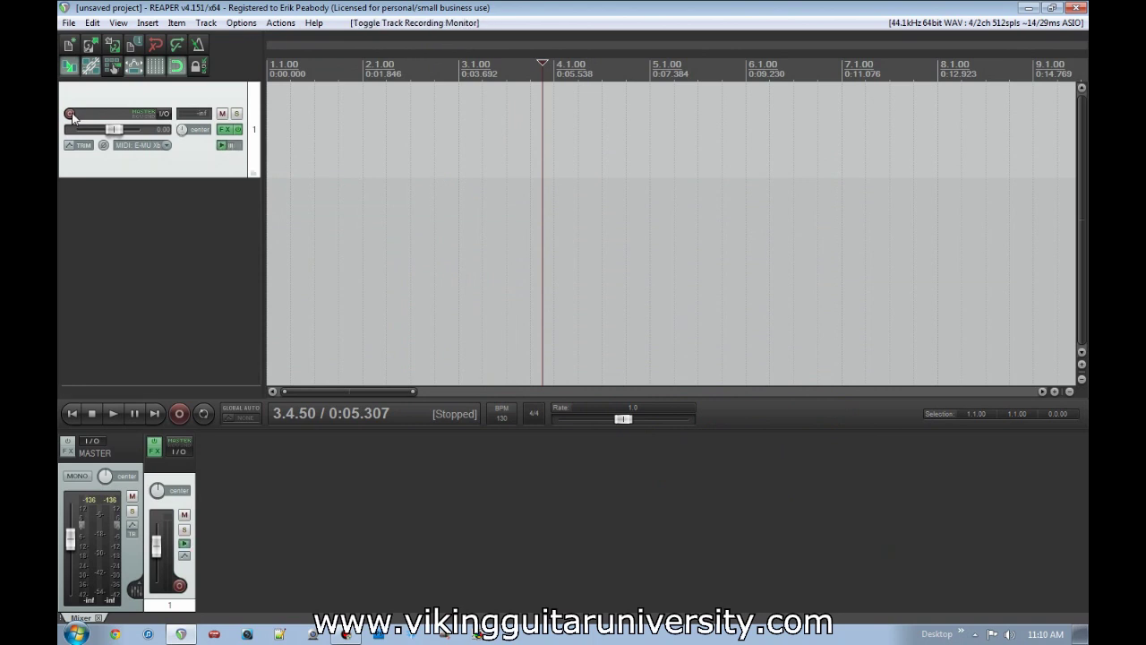
click(69, 113)
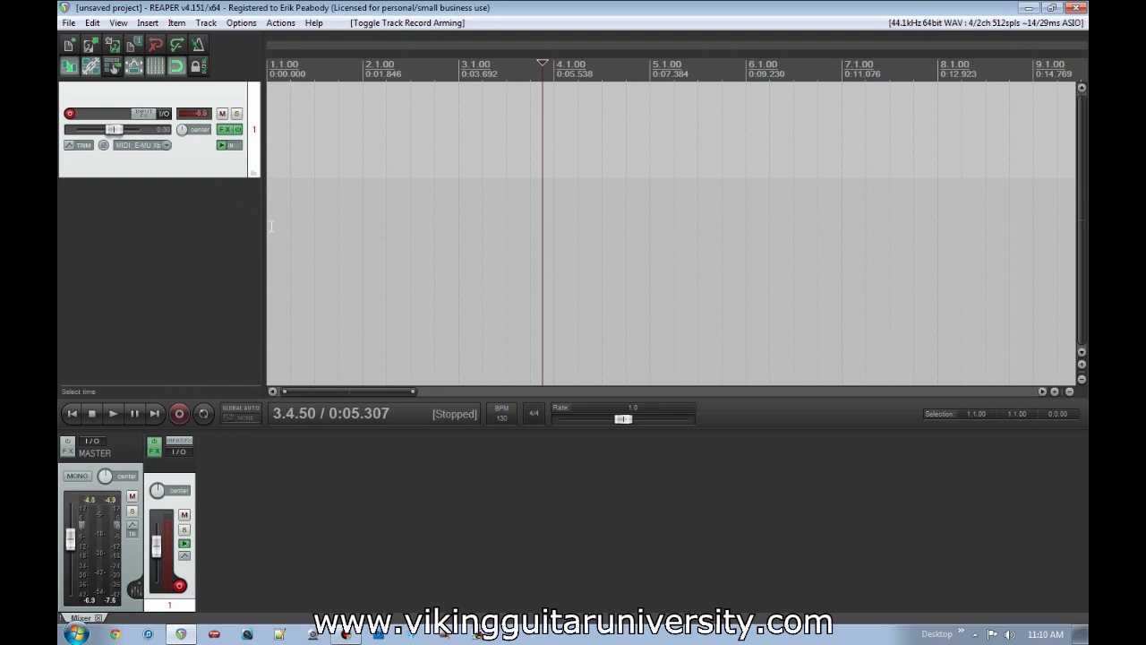
Step: Return the edit cursor to the project start and name the track Super synth
click(235, 234)
key(Home)
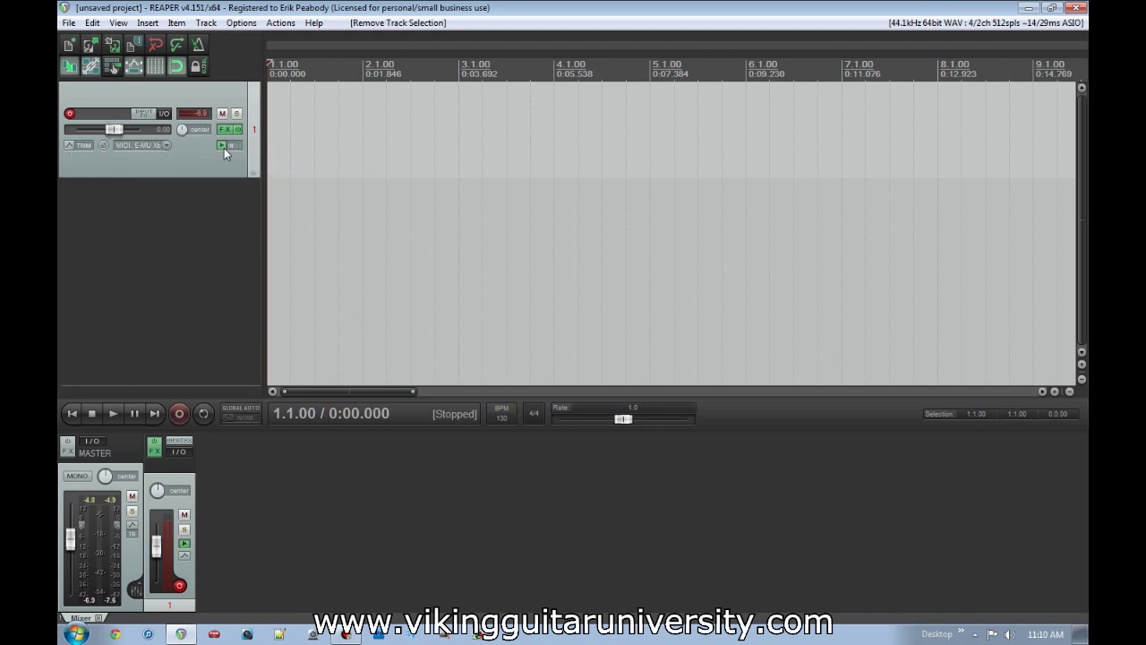
double_click(94, 115)
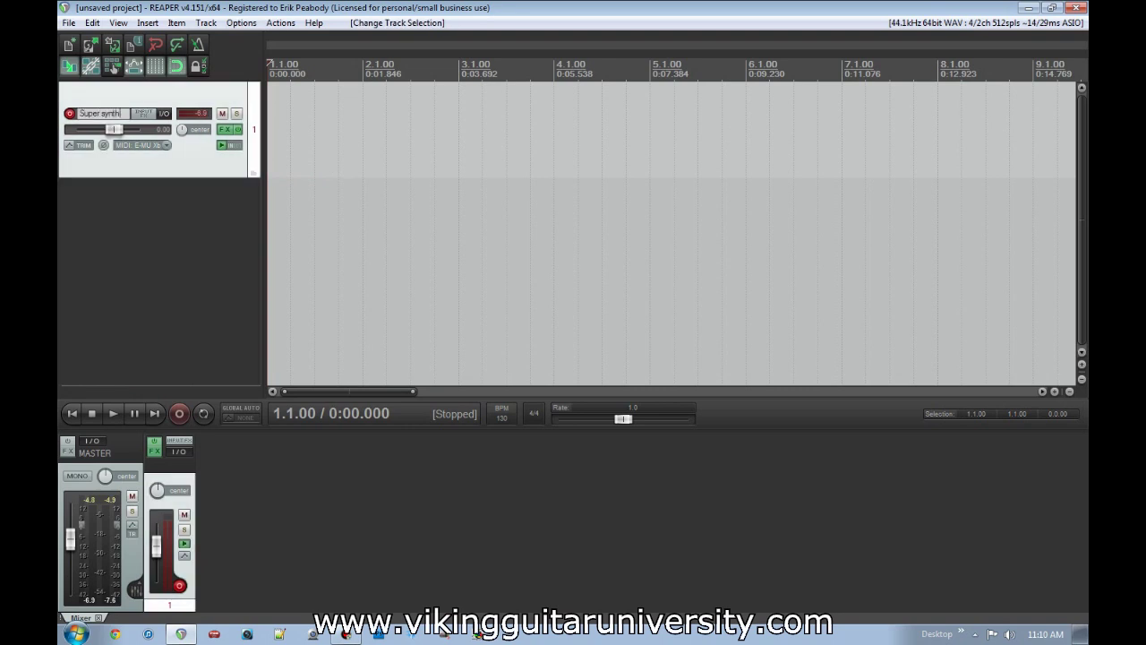
text(Super synth)
key(Return)
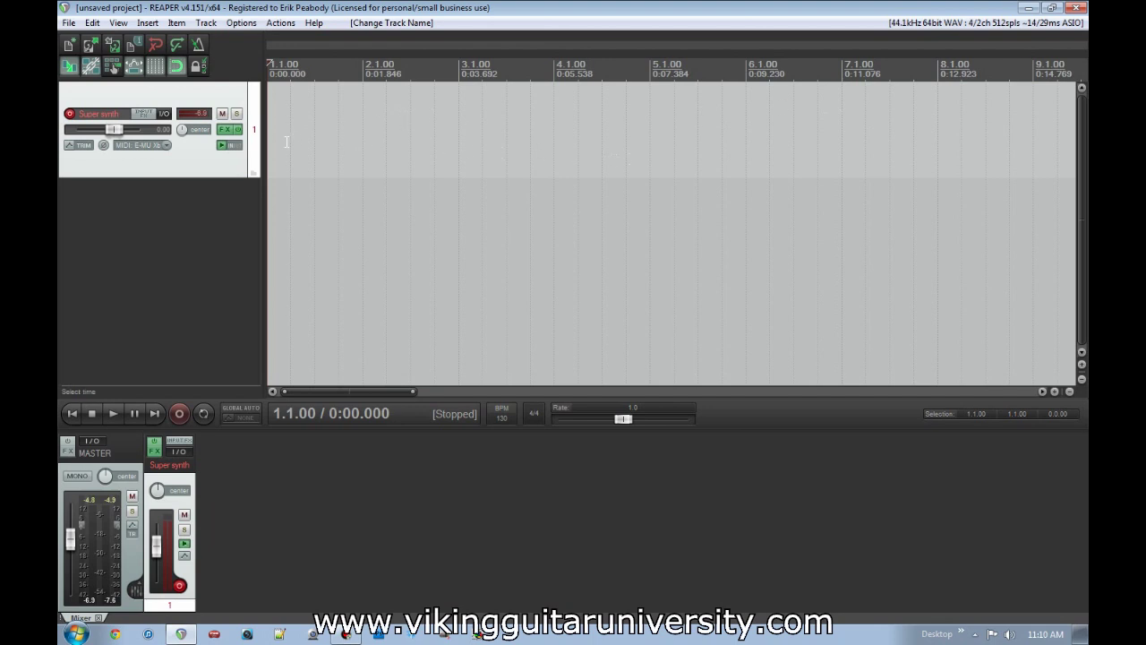
Step: Insert a new empty MIDI item in bar 1 of the Super synth track
scroll(286, 141, up, 2)
click(146, 22)
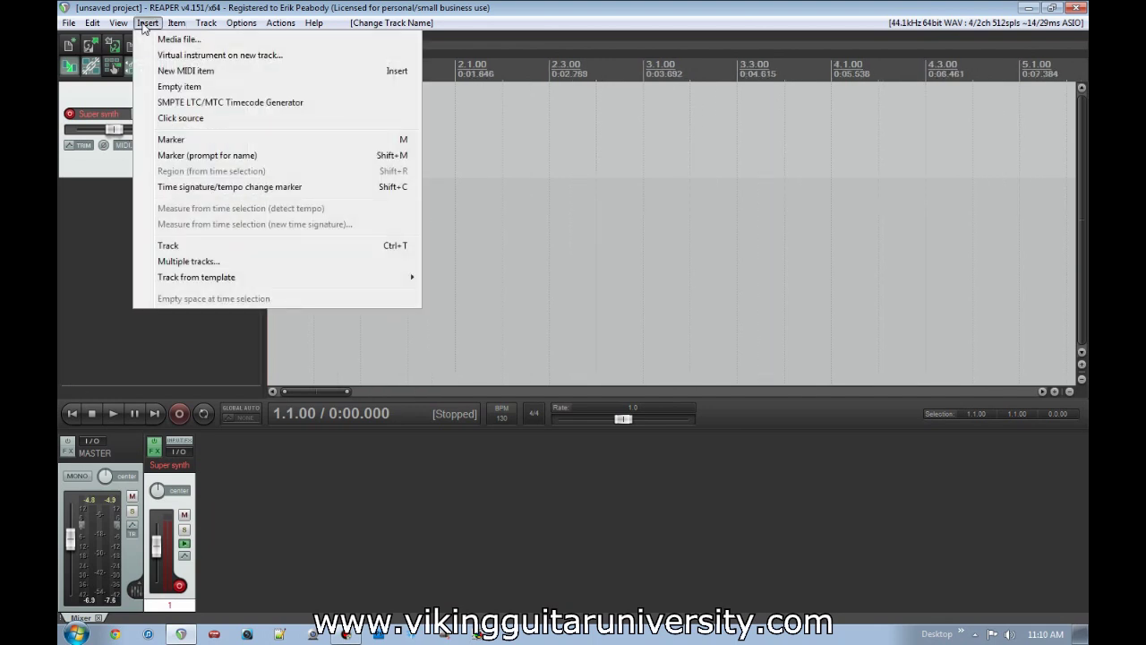
click(179, 71)
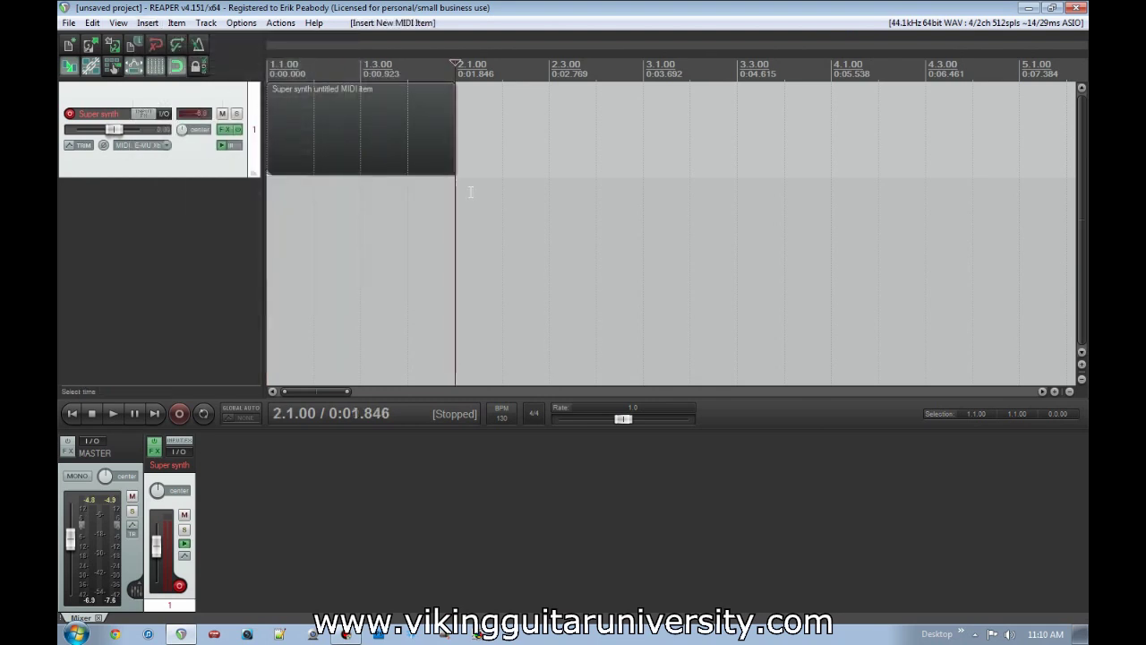
Step: Open the empty item in a maximized MIDI editor and enlarge the note area above the Pitch lane
double_click(328, 149)
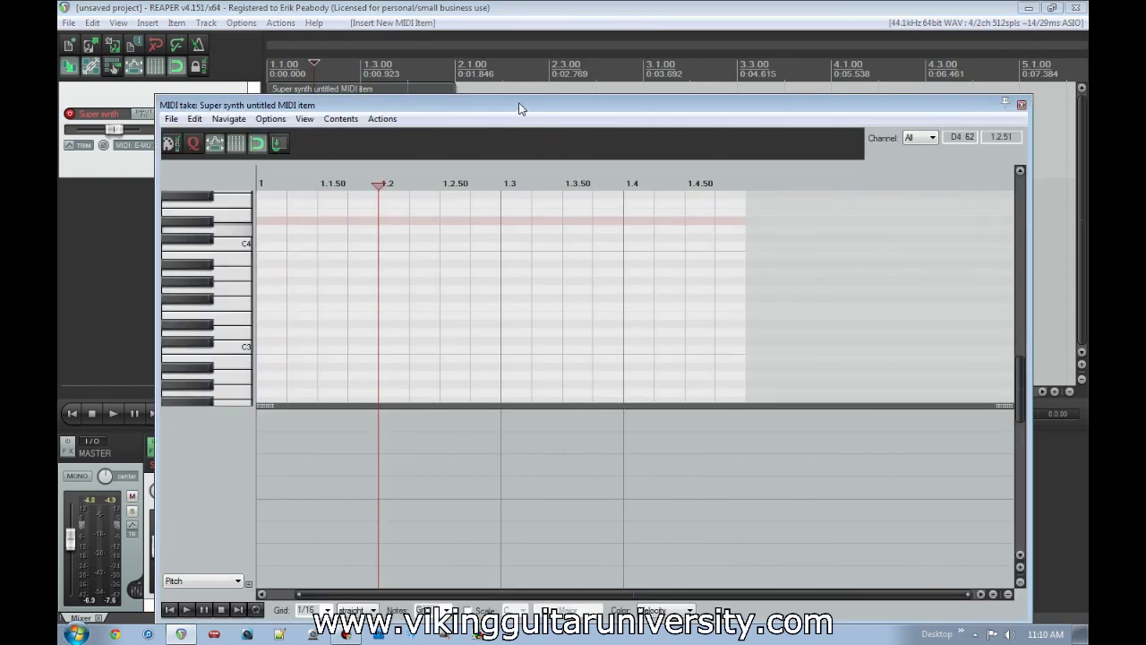
double_click(519, 108)
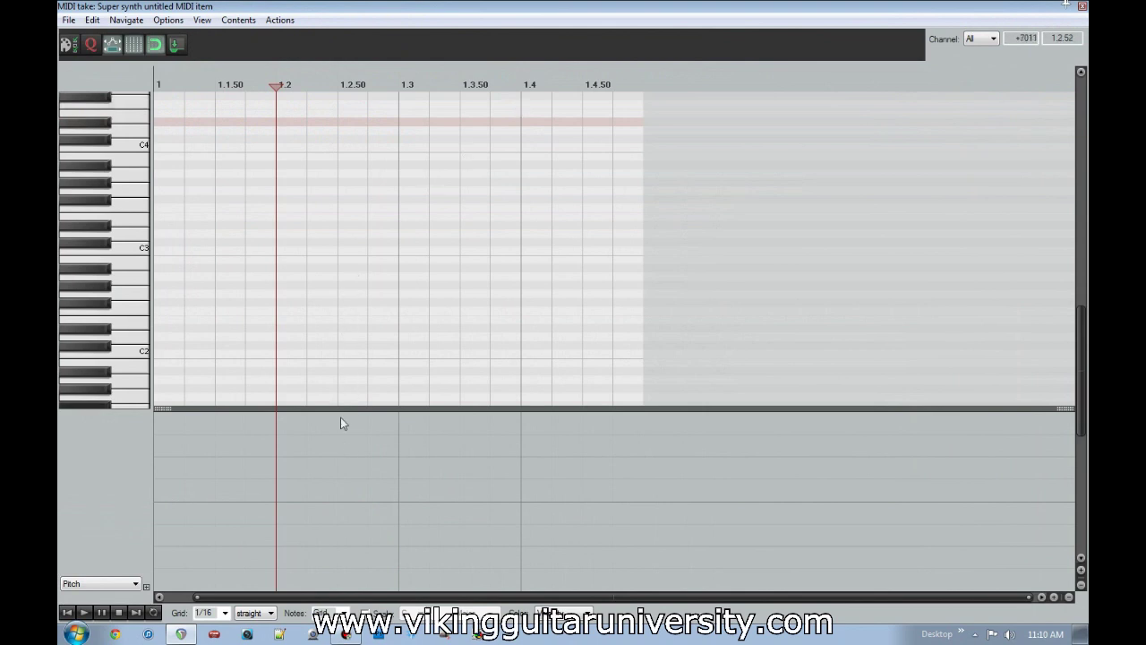
drag(170, 407, 170, 442)
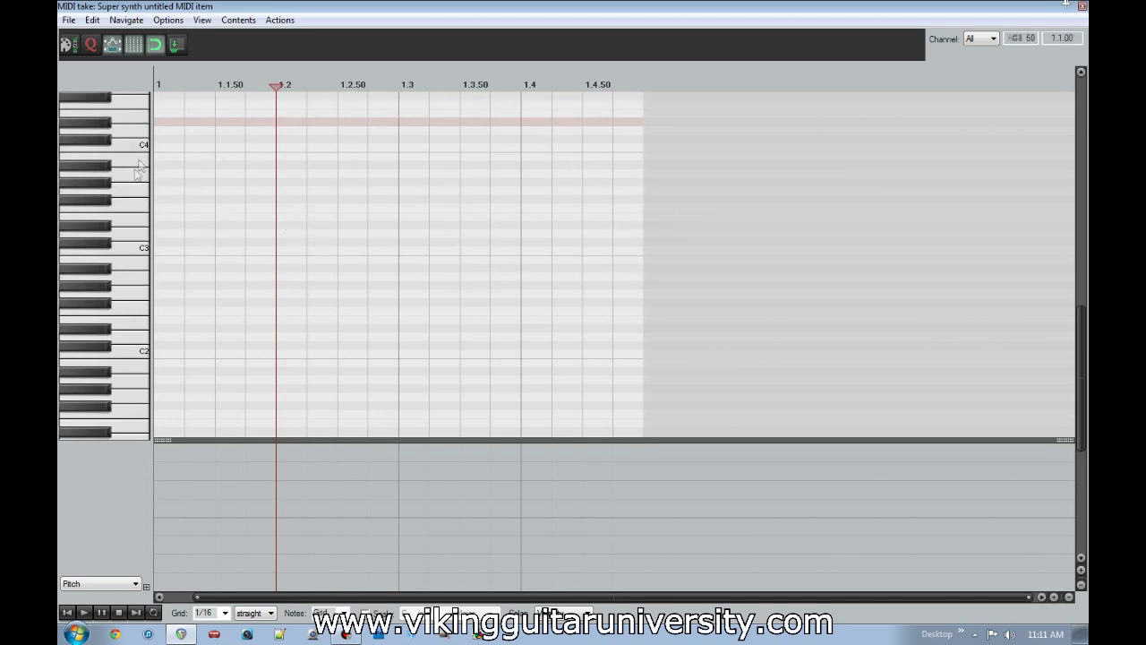
Step: Switch the MIDI editor to named notes mode and select note row 57
click(202, 21)
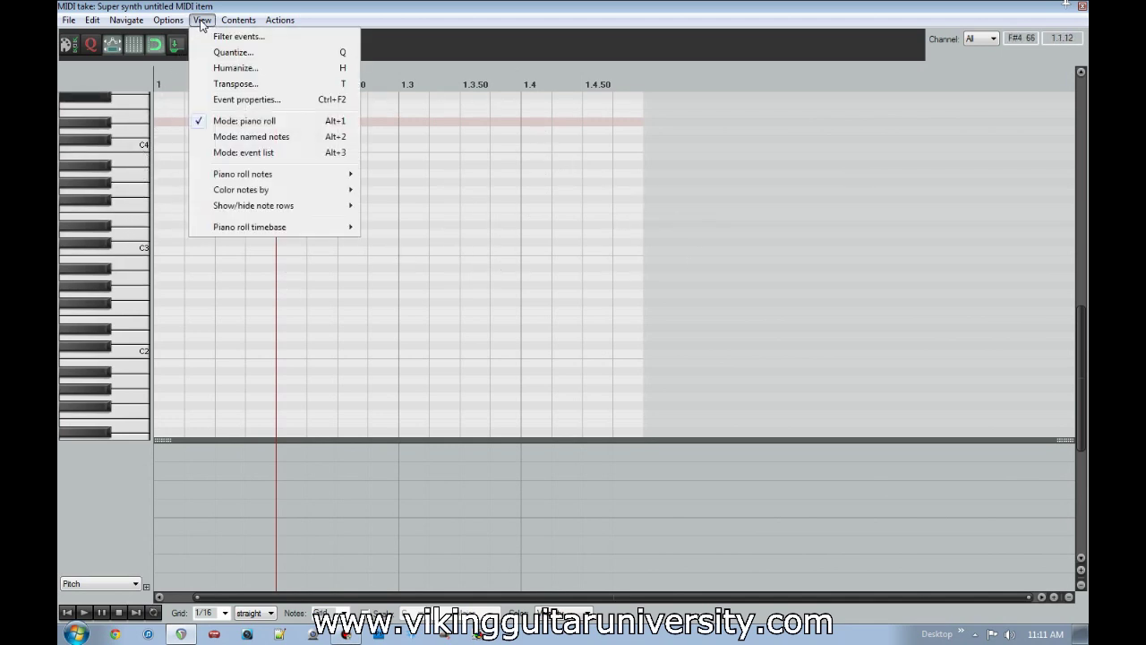
click(250, 137)
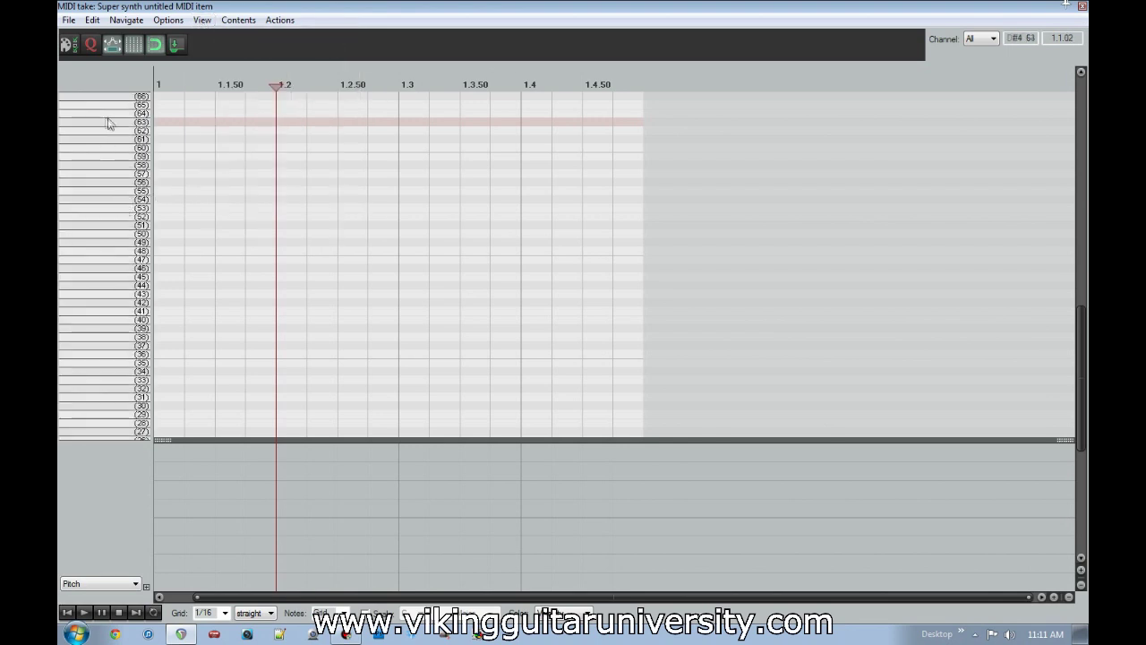
click(123, 174)
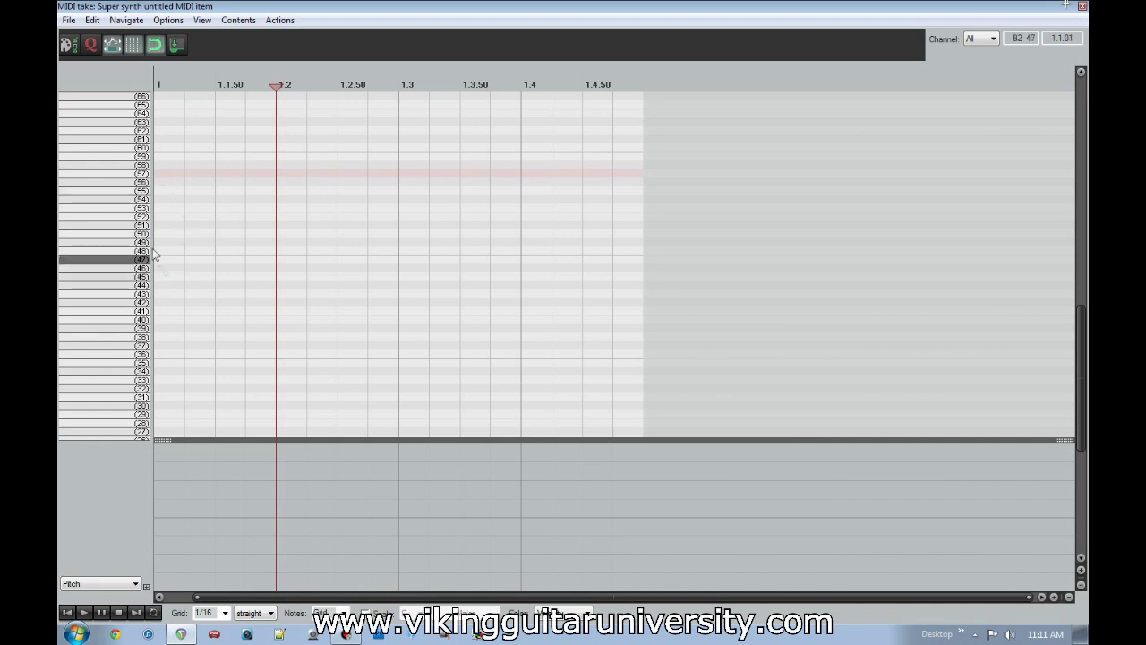
Step: Try to rename the selected note row 57, and return the editor to piano roll mode
click(70, 22)
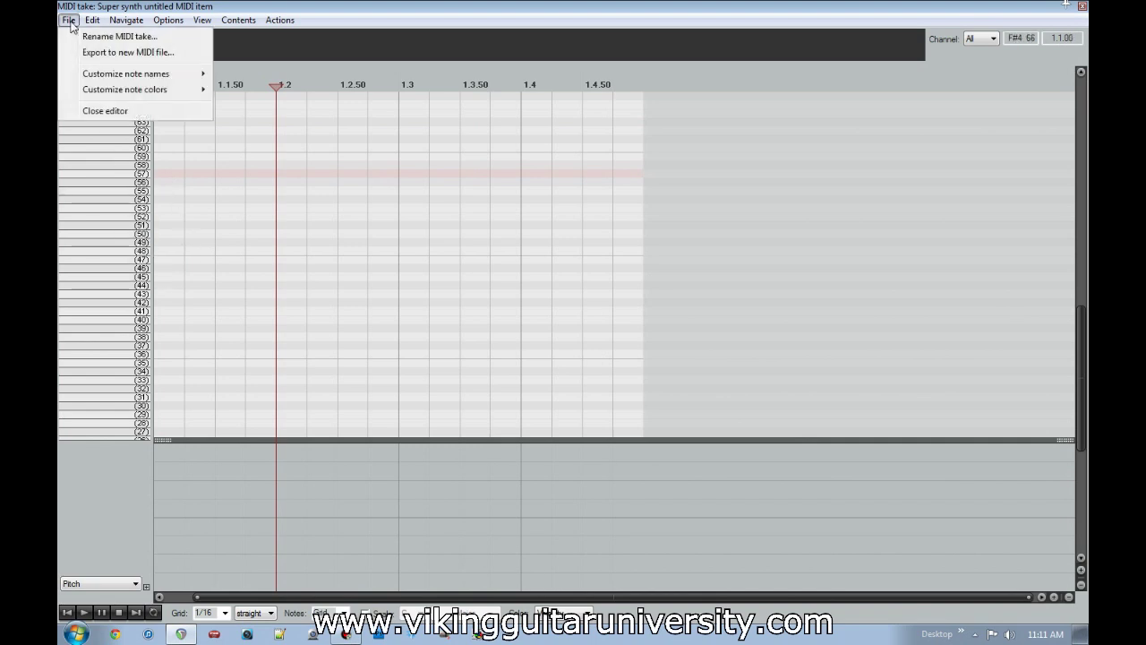
mouse_move(119, 77)
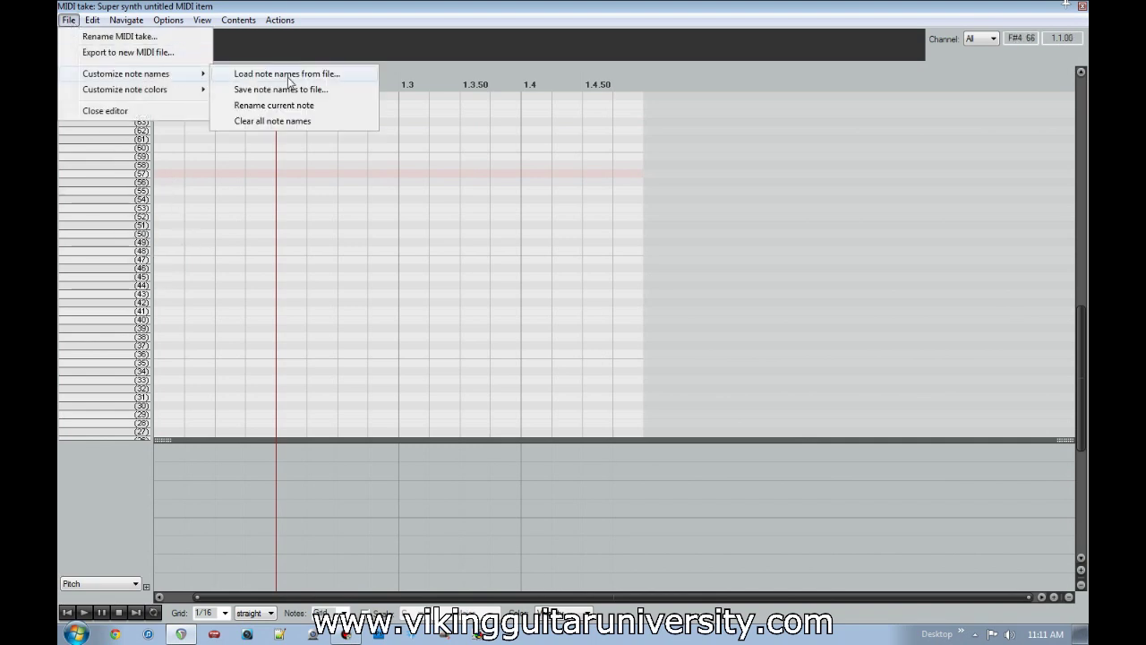
click(293, 107)
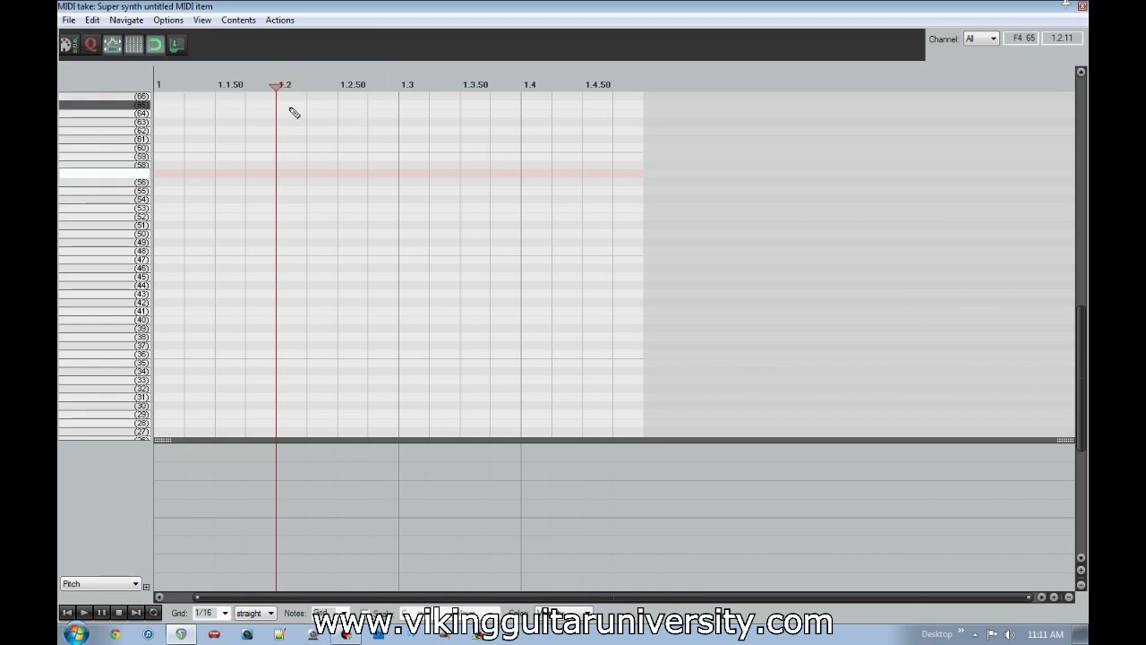
click(304, 34)
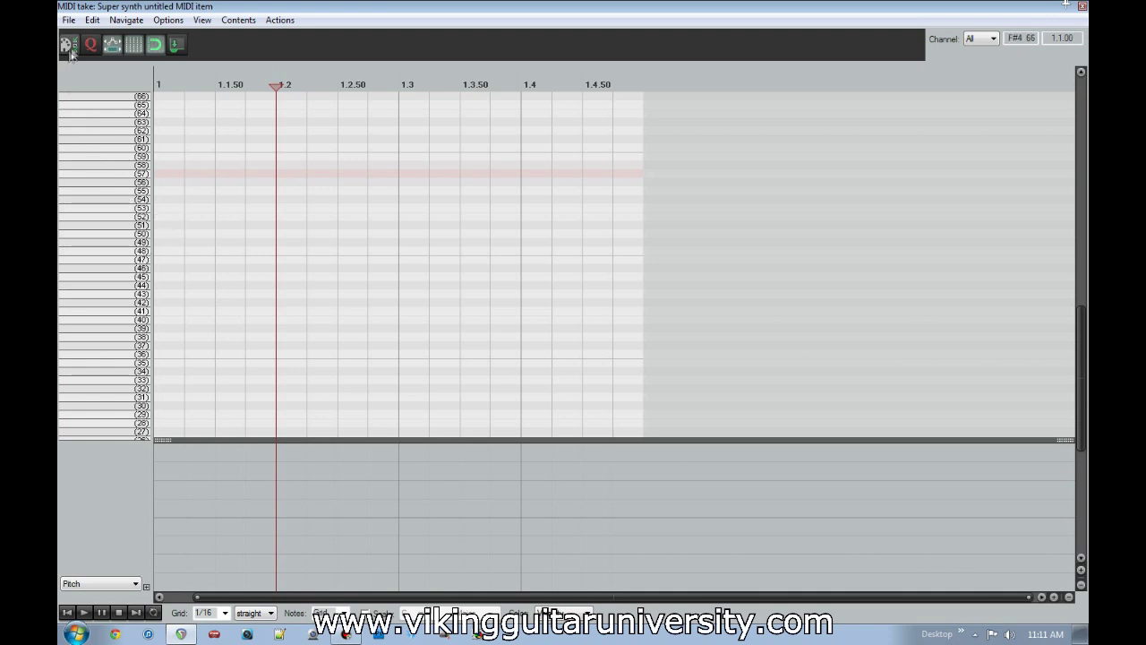
click(202, 19)
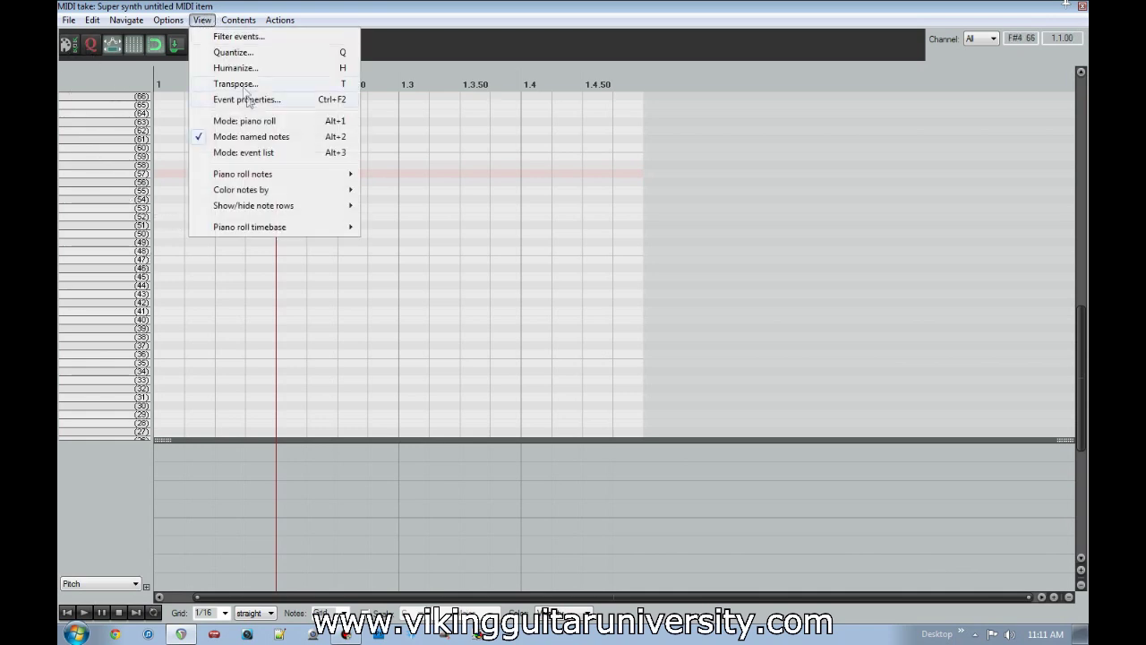
click(254, 118)
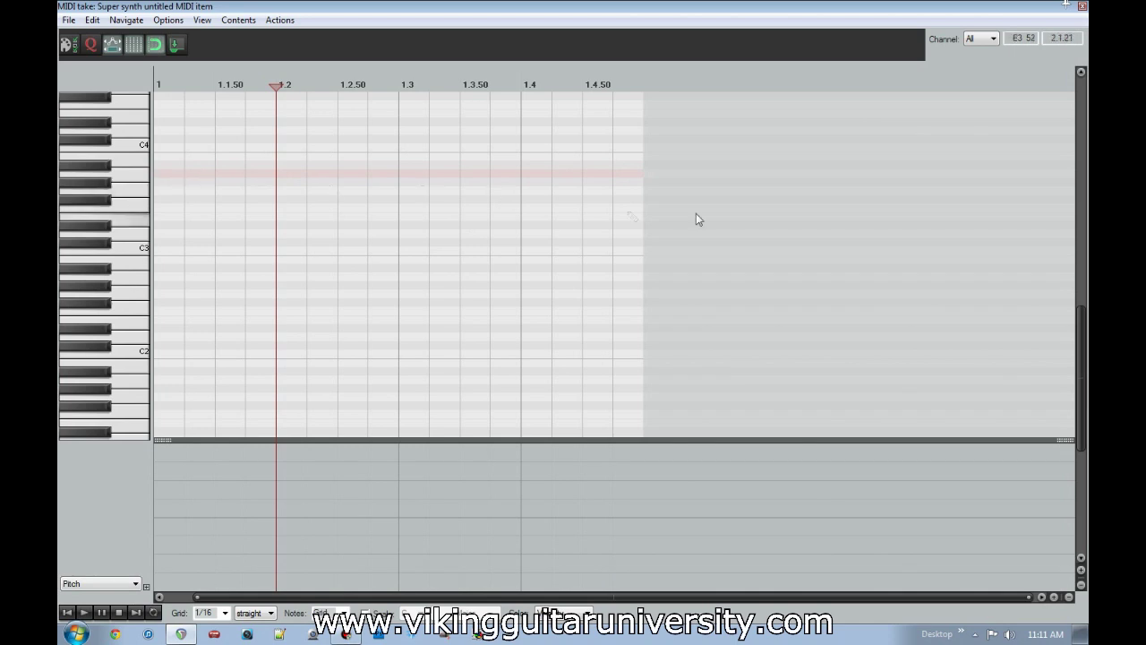
Step: Place the edit cursor on beats 1, 2, 3 and 4 of bar 1 in turn
click(157, 84)
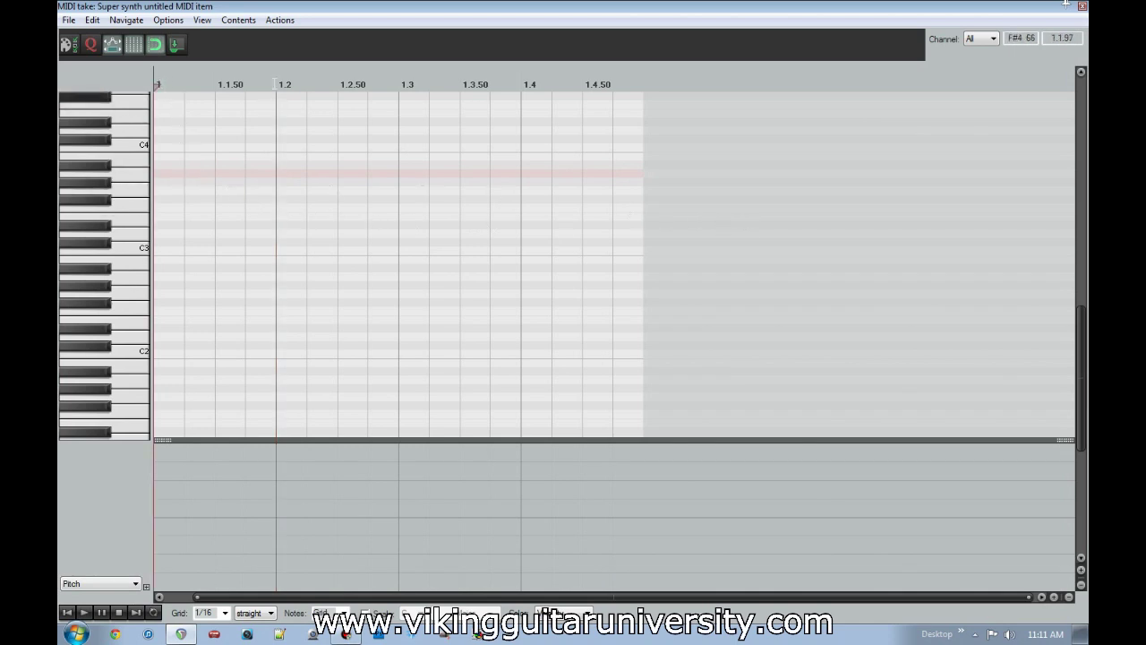
click(280, 81)
click(399, 79)
click(529, 84)
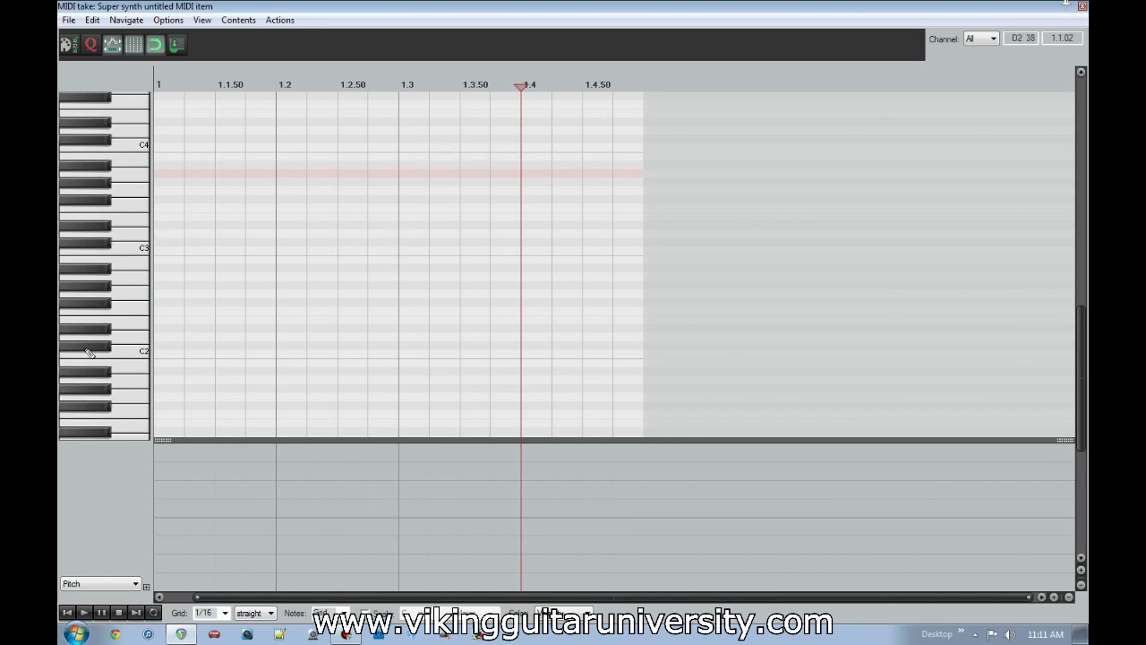
Step: Show Velocity in the controller lane below the notes and look through the other available lane types
click(135, 584)
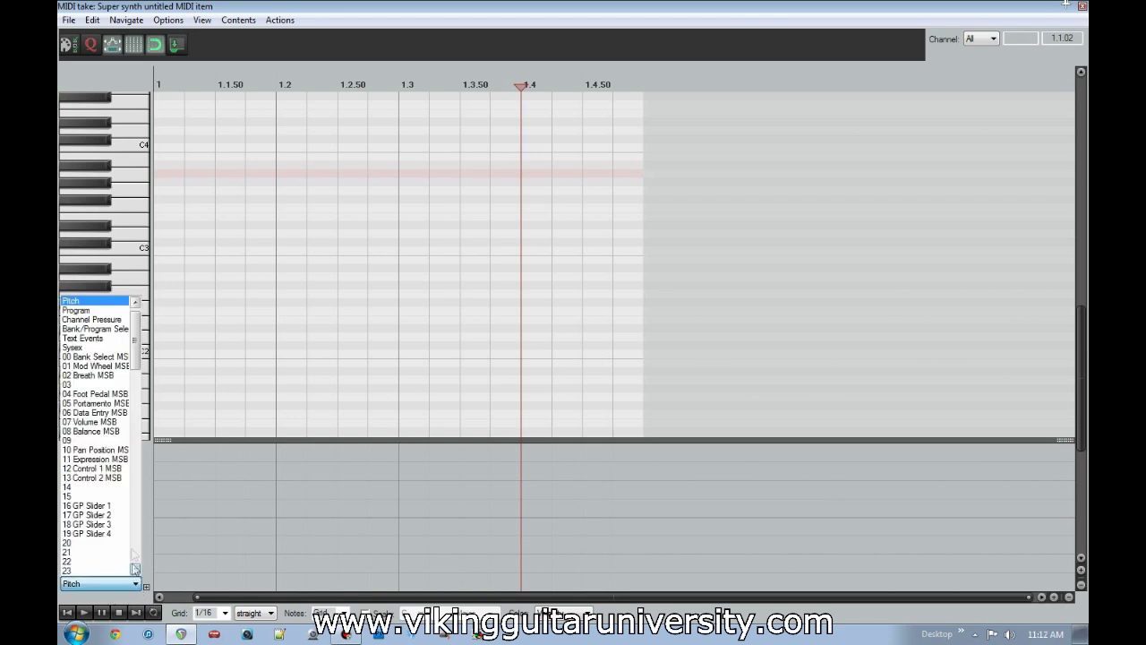
scroll(135, 341, up, 1)
click(106, 301)
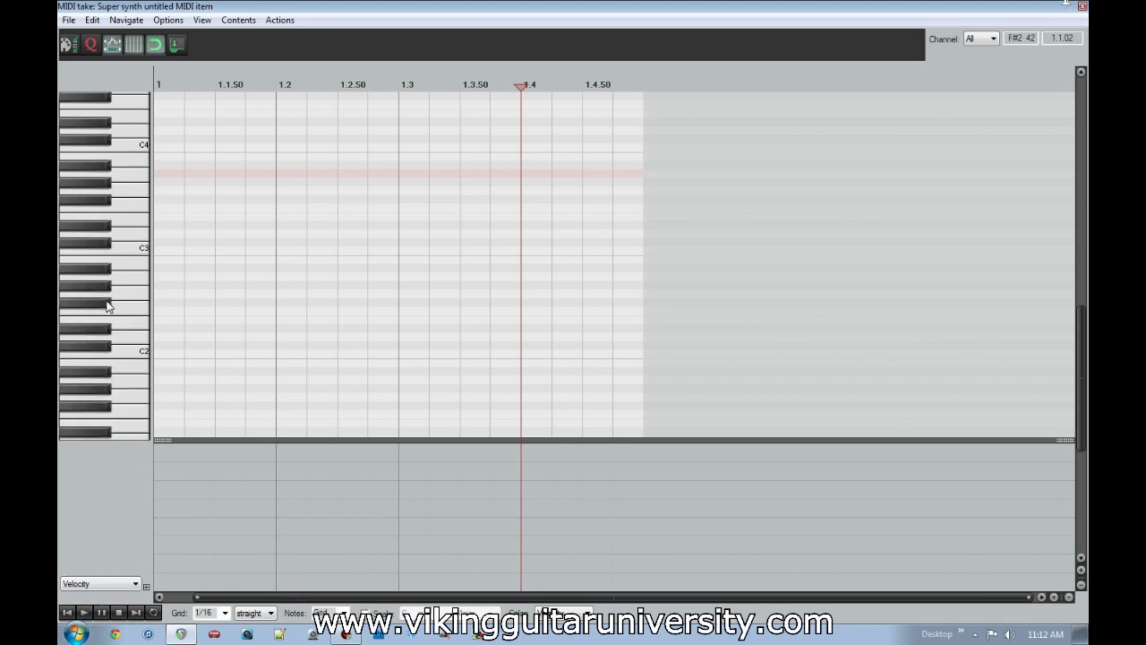
click(126, 584)
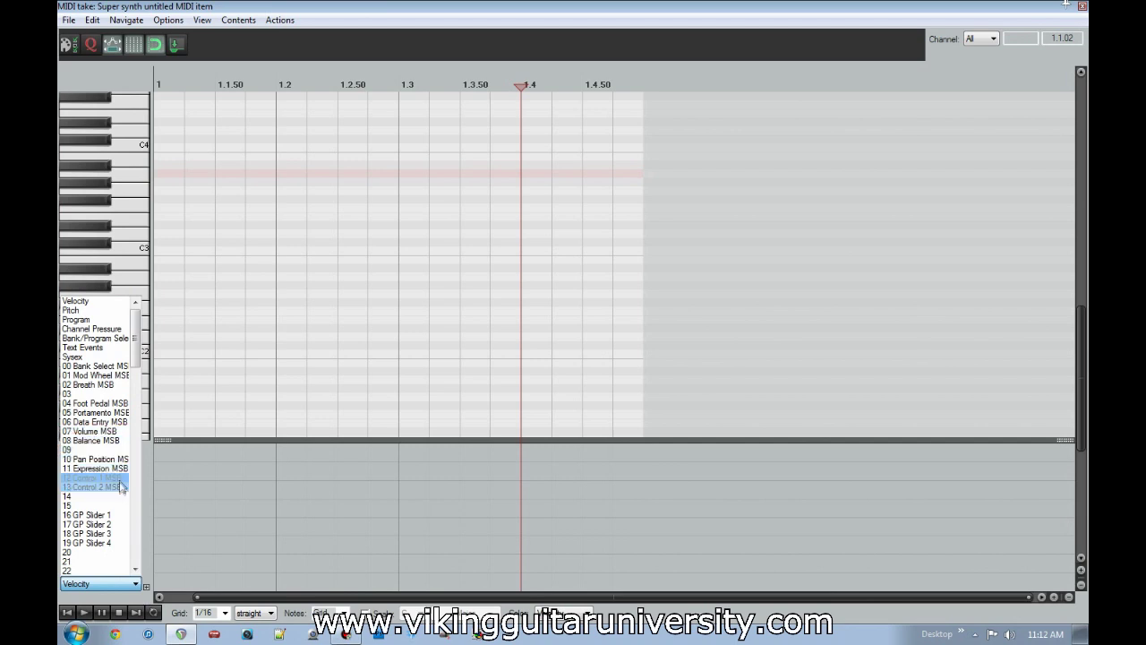
click(178, 150)
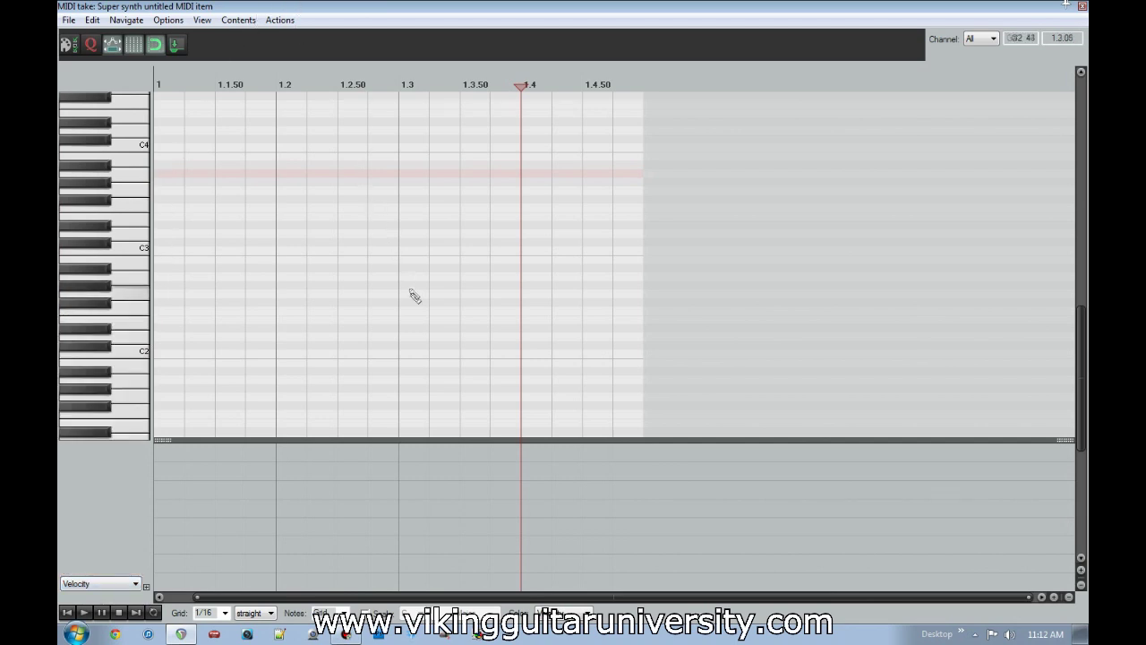
click(134, 584)
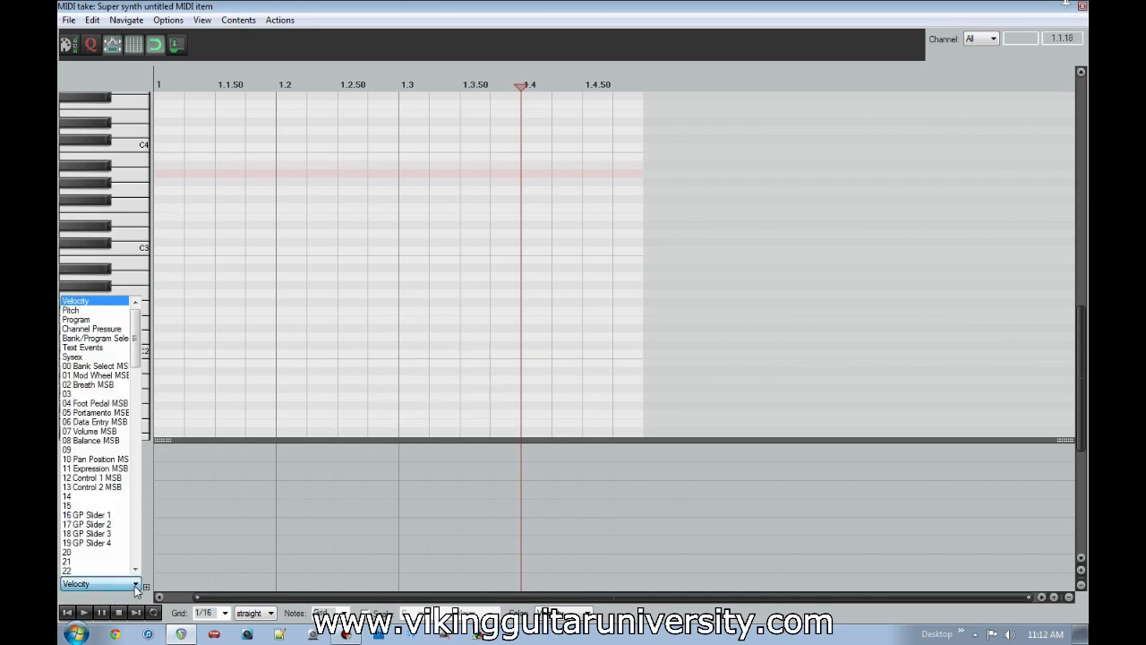
click(134, 585)
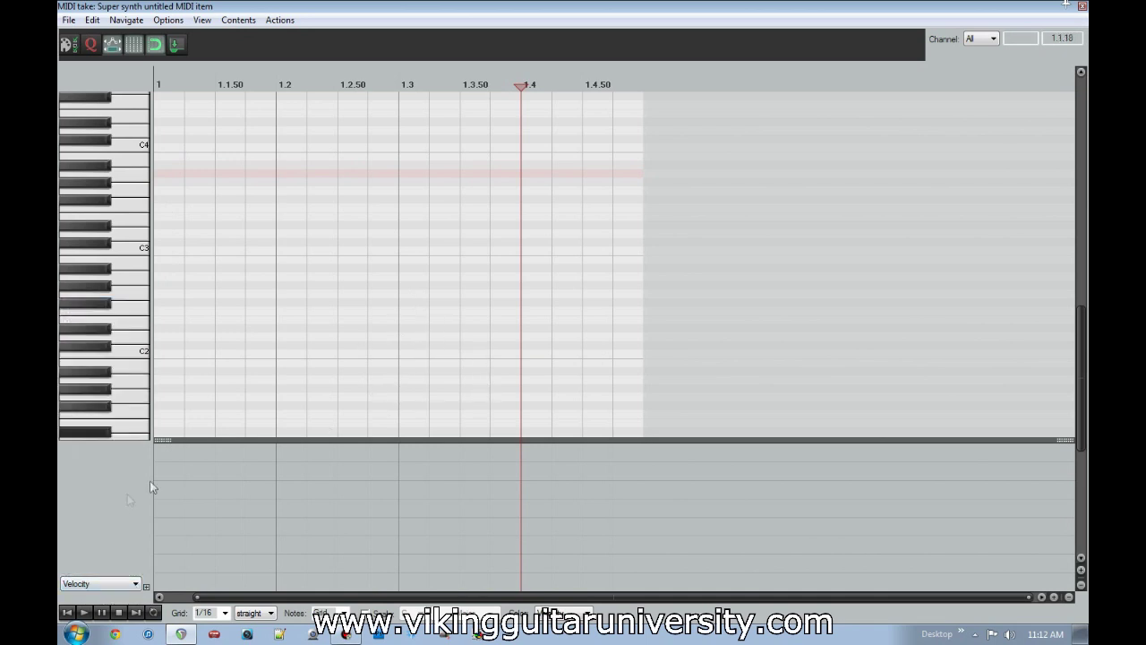
Step: Try adding two extra controller lanes above the Velocity lane, and remove them again
click(147, 587)
click(147, 586)
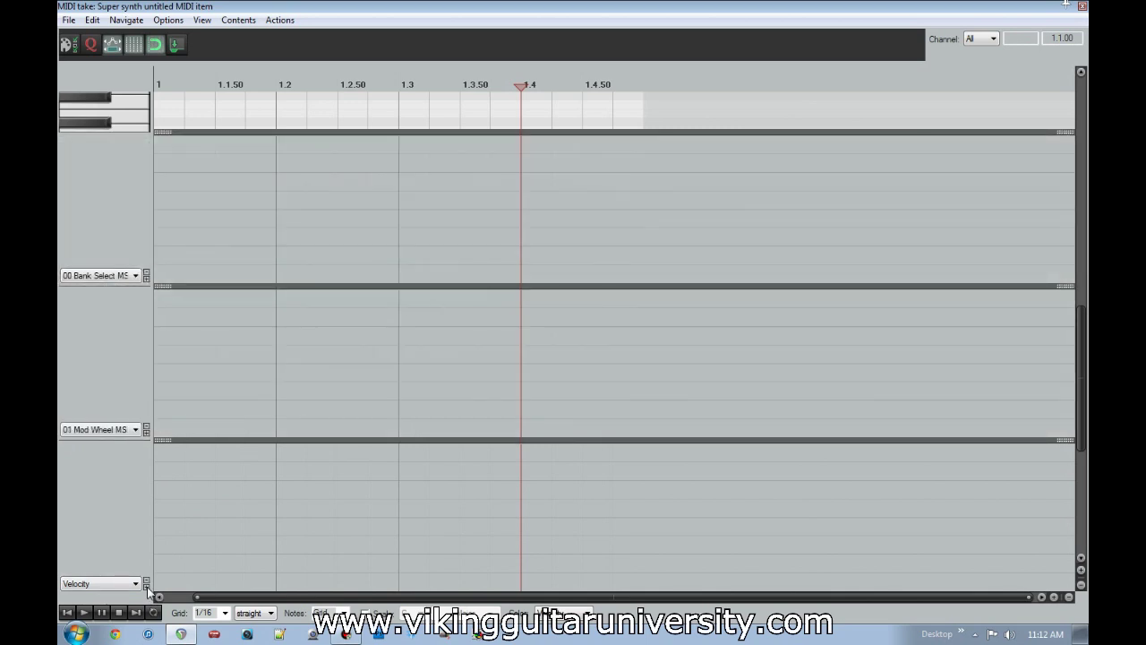
click(147, 275)
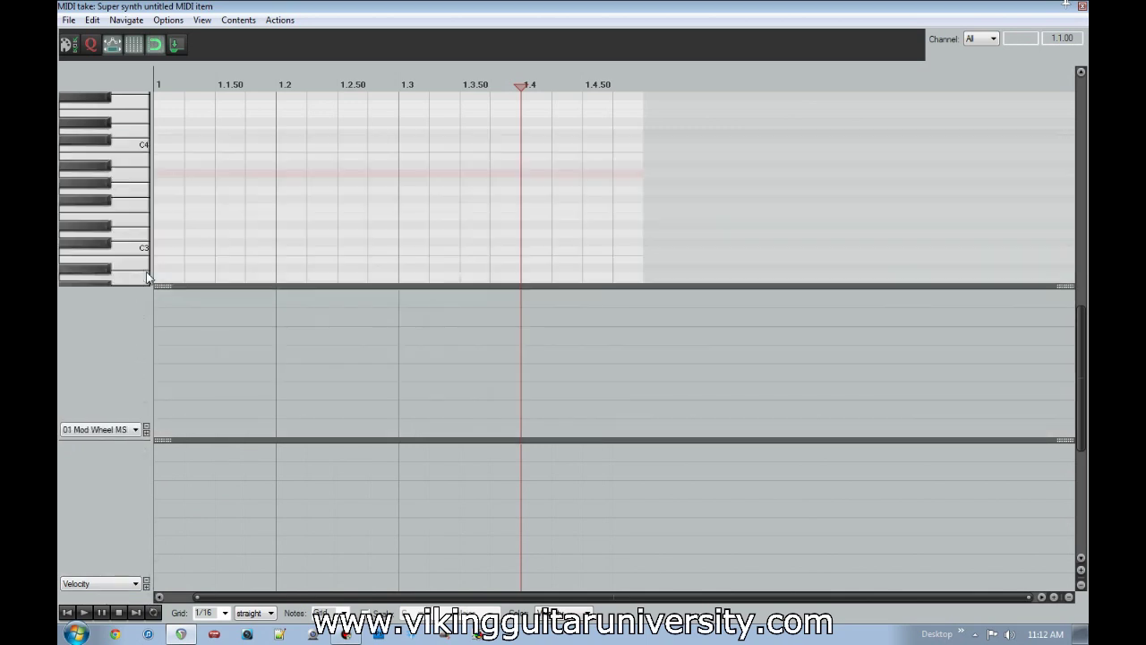
click(147, 430)
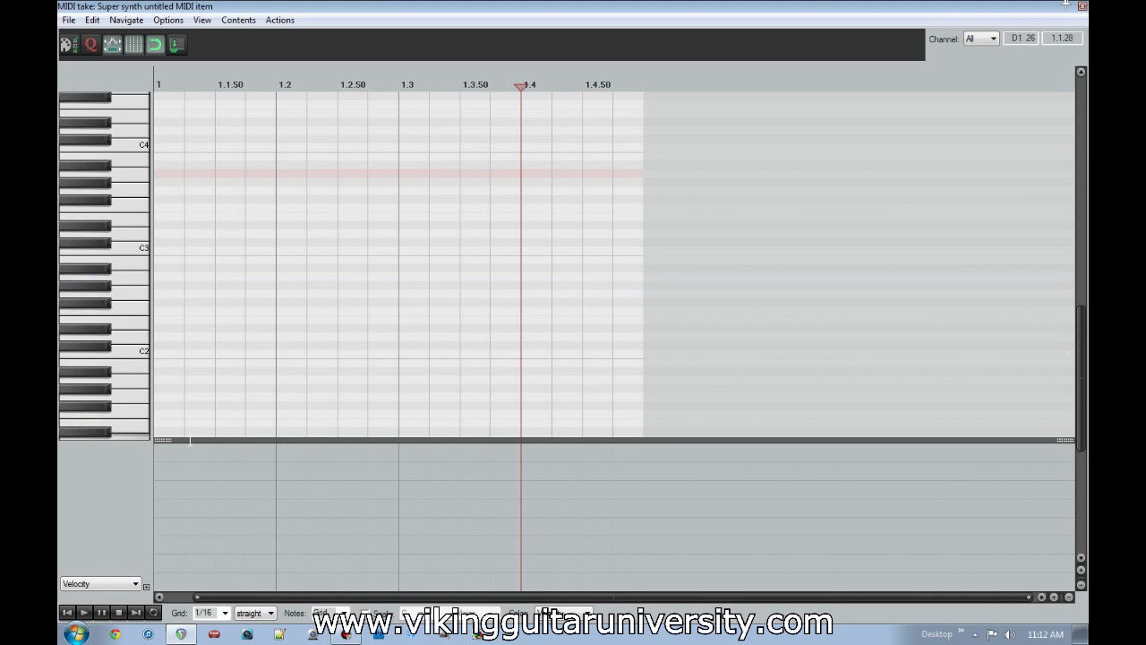
Step: Enlarge the note area above the Velocity lane and return the edit cursor to the start of bar 1
drag(168, 440, 160, 483)
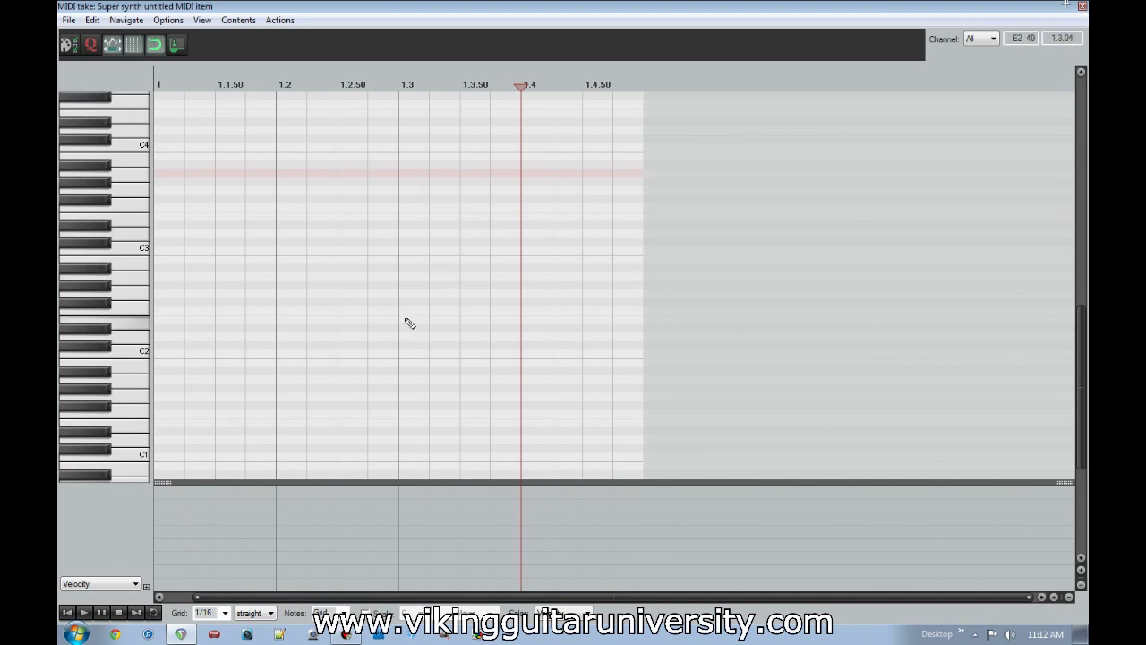
key(Home)
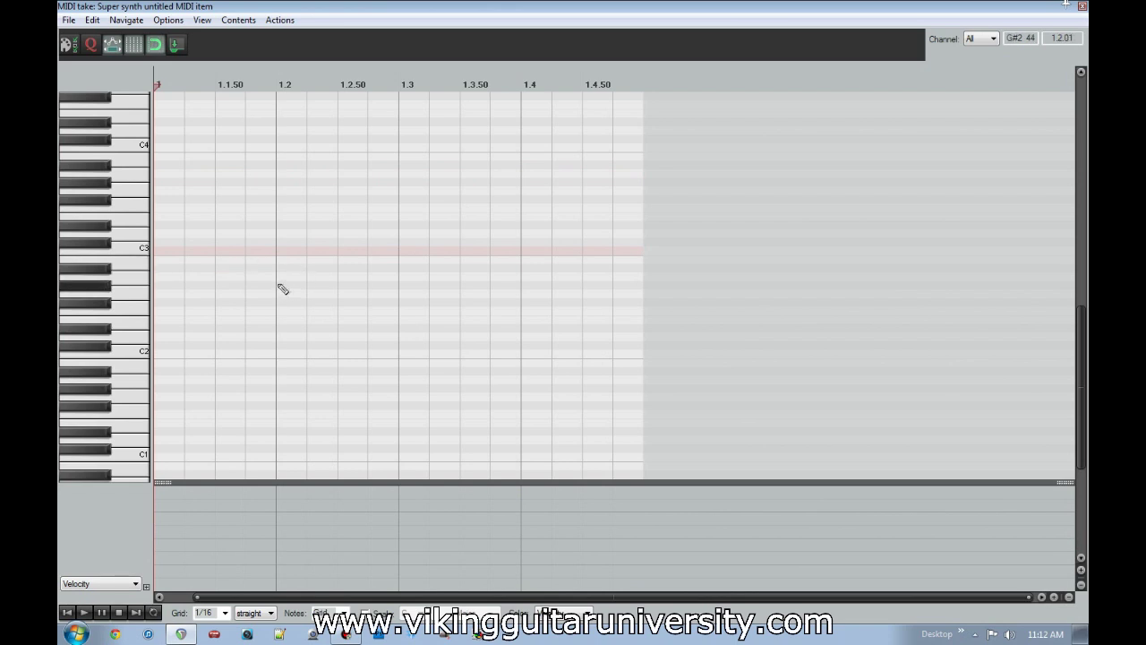
Step: Draw eight 1/16 notes at every half beat of bar 1, ascending through C4, D4, D#4, F4, G4, G#4, A#4 and C5
key(Right)
scroll(256, 248, up, 4)
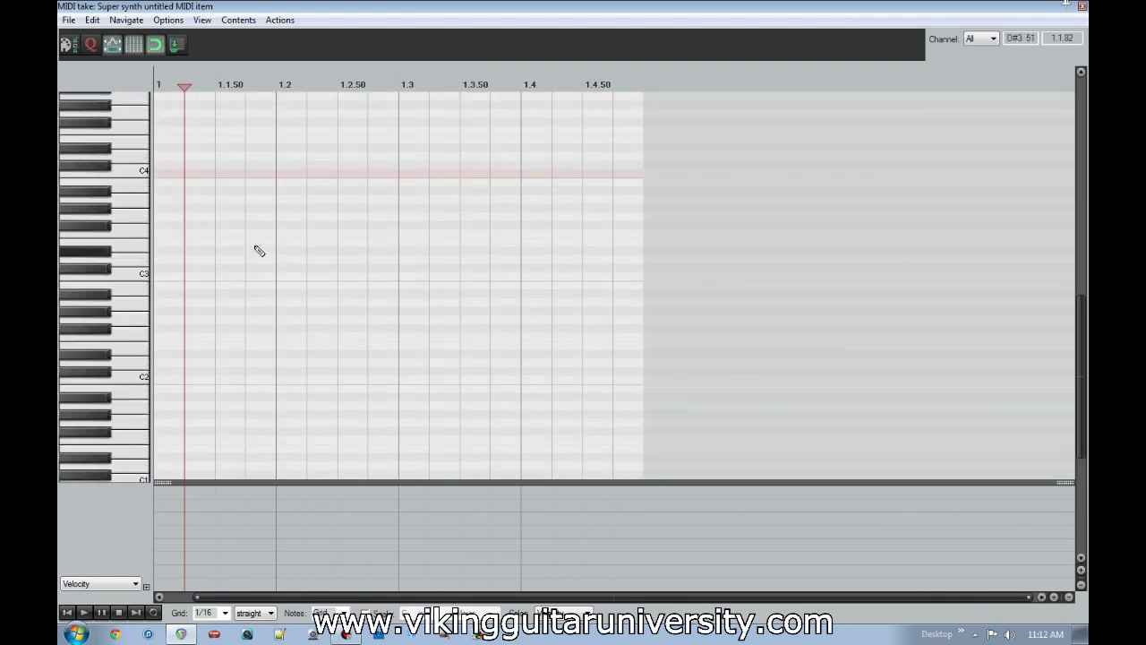
scroll(242, 269, up, 2)
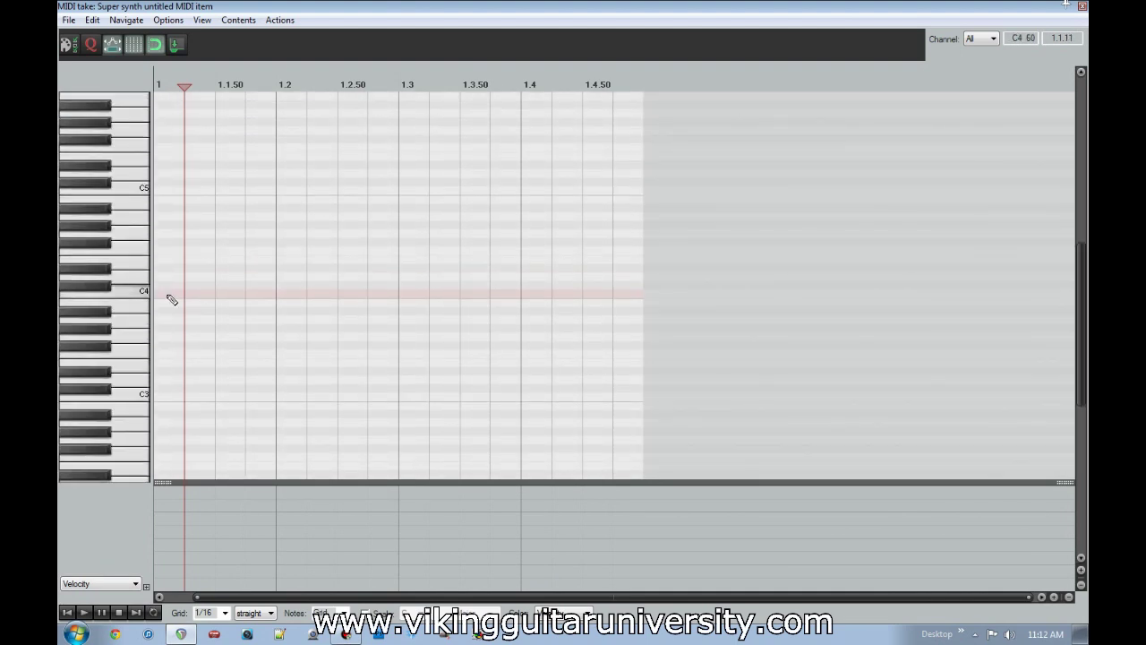
click(170, 295)
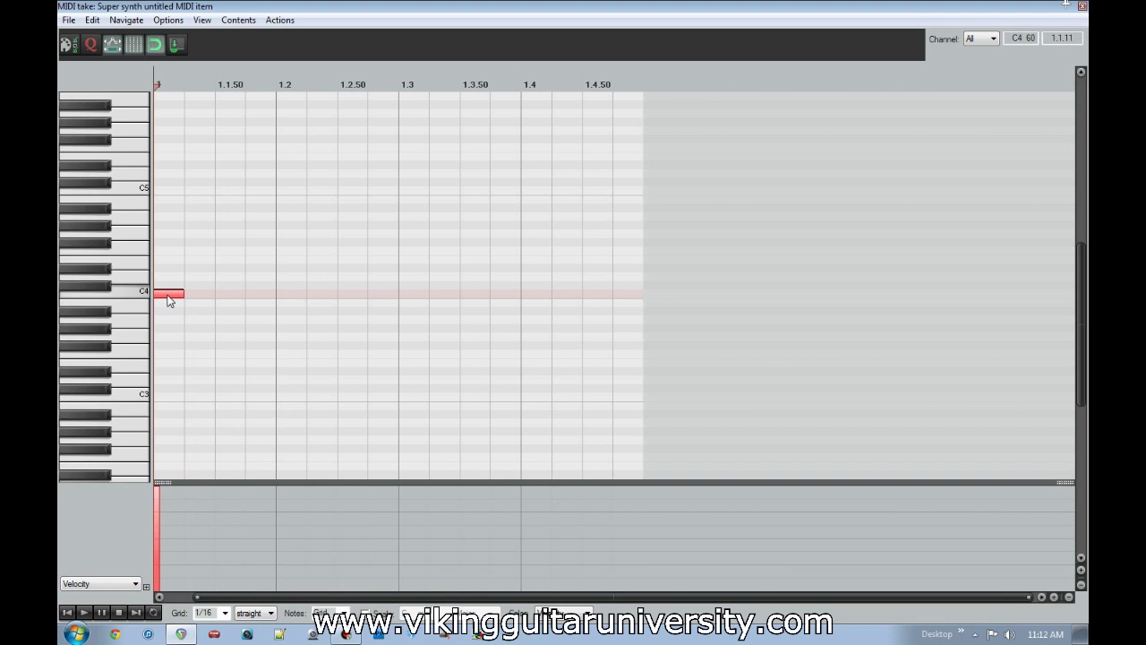
click(229, 276)
click(291, 267)
click(351, 251)
click(414, 233)
click(474, 225)
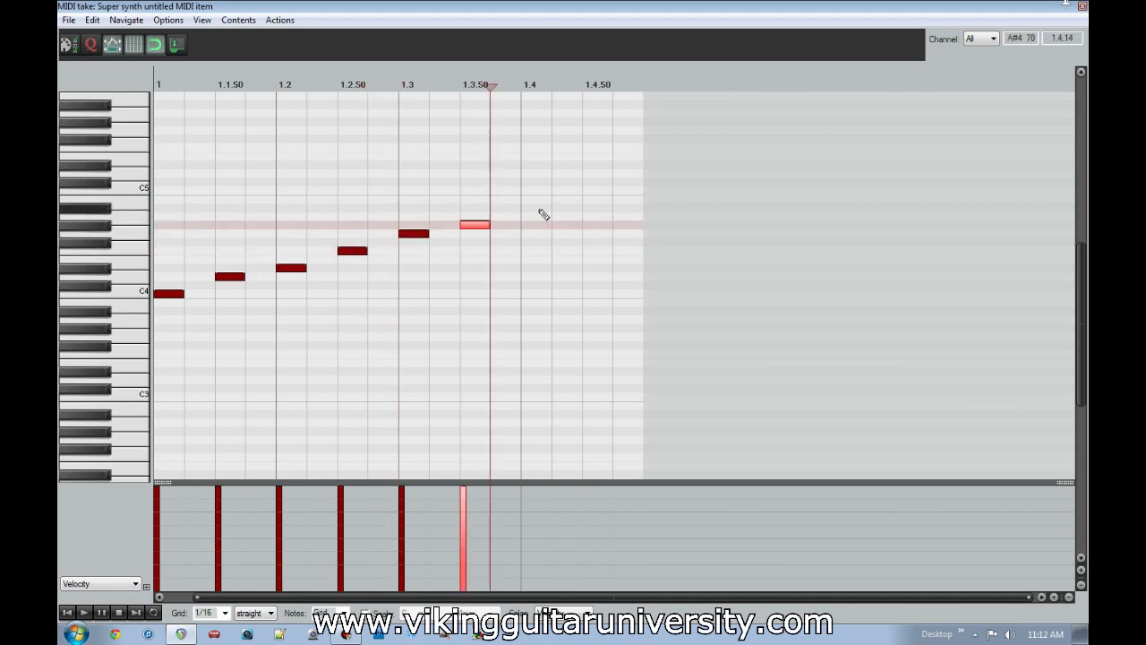
click(536, 208)
click(597, 189)
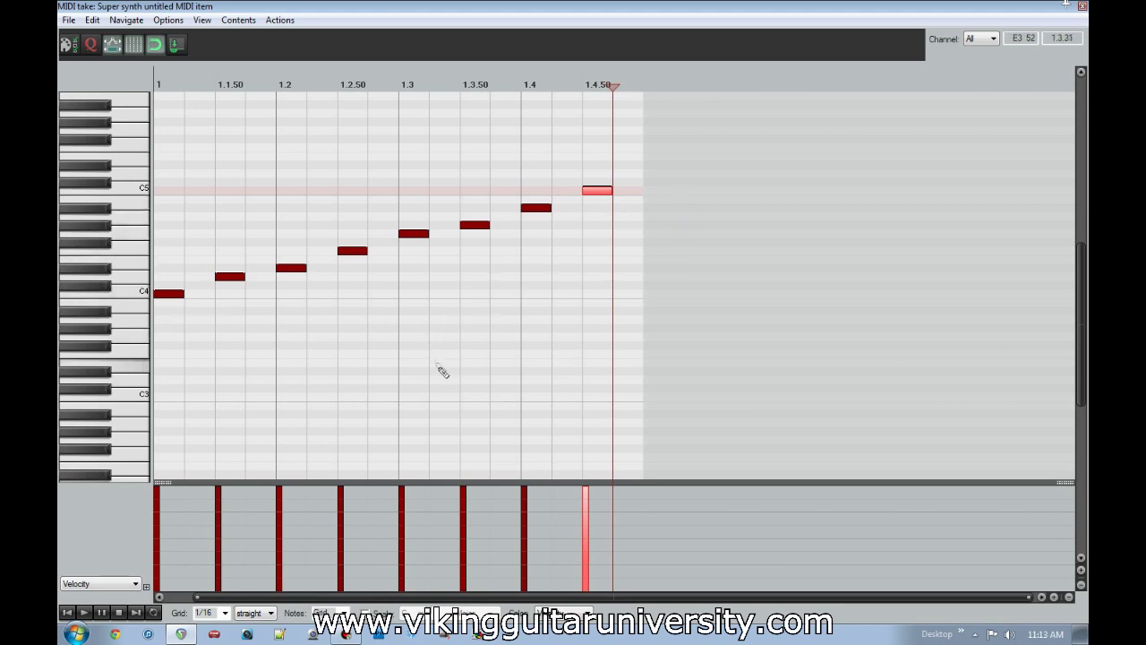
Step: Play the ascending scale from the start of the item and stop playback
click(70, 613)
click(84, 612)
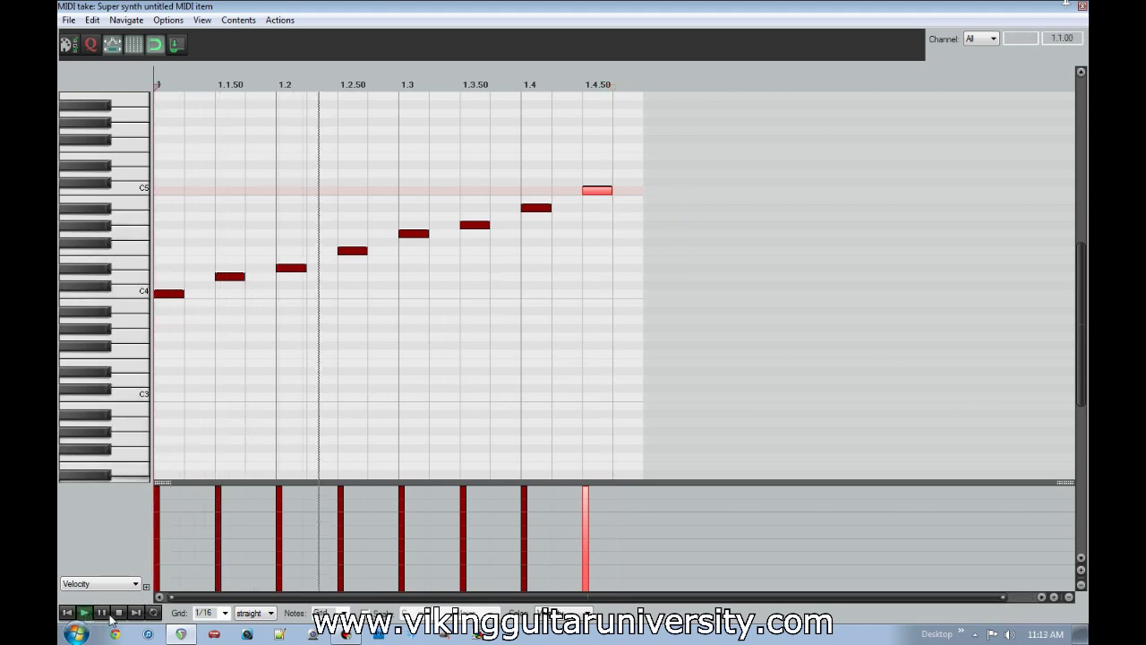
click(120, 614)
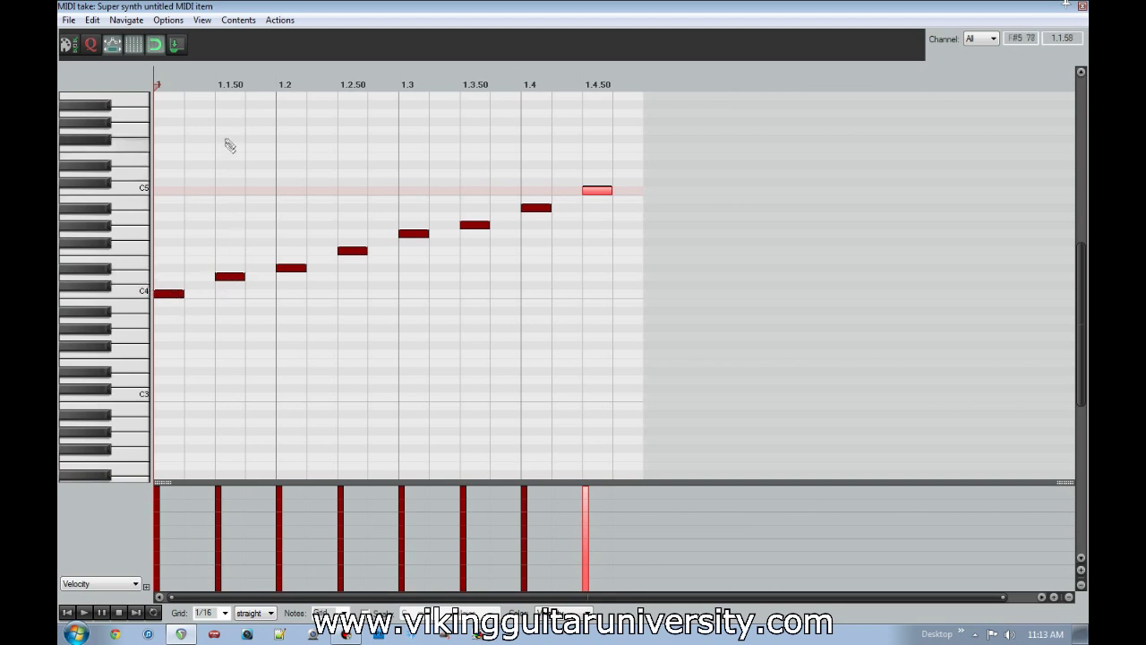
Step: Delete the seven notes after the first C4 and play back the remaining note
drag(229, 143, 608, 365)
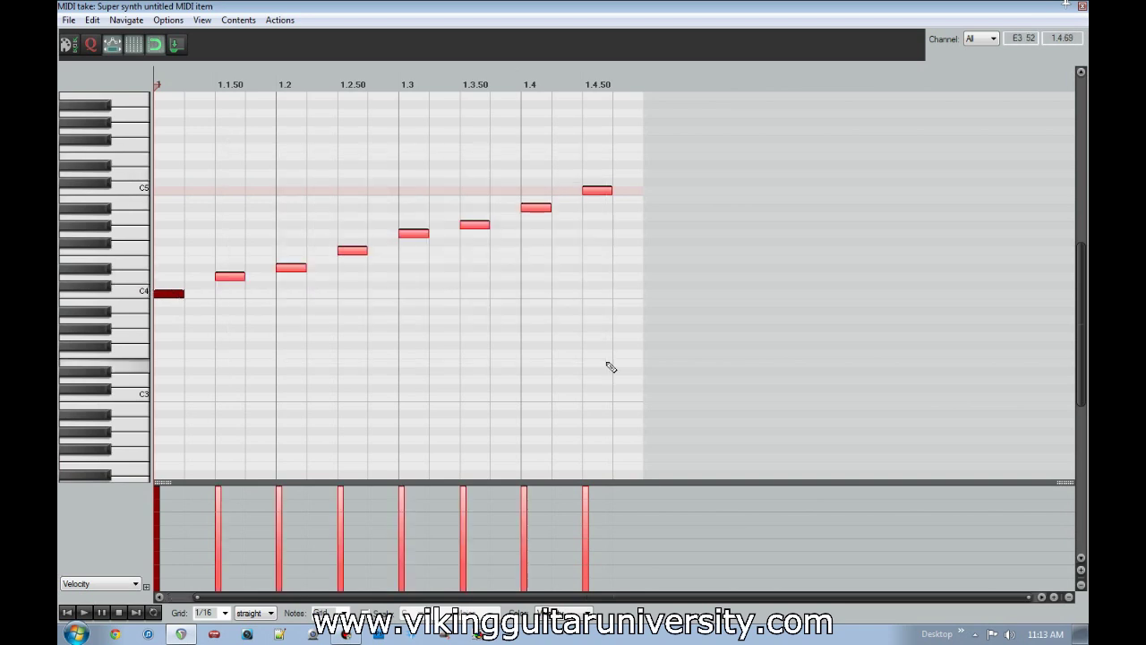
key(Delete)
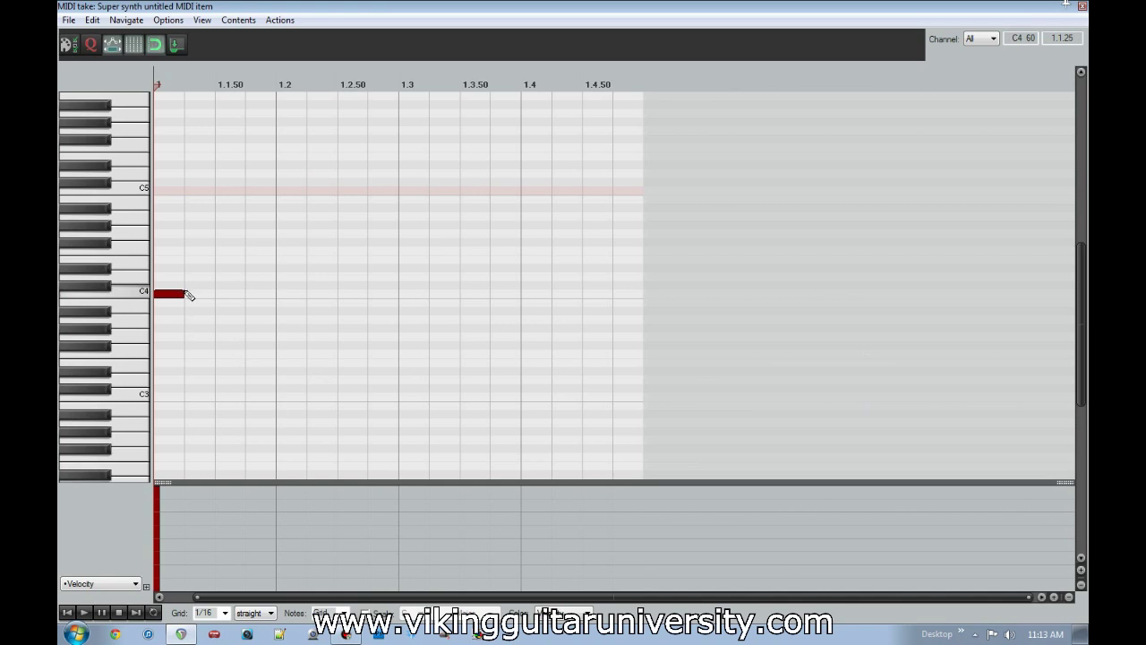
mouse_move(186, 294)
mouse_down()
mouse_move(273, 294)
mouse_move(181, 292)
mouse_up()
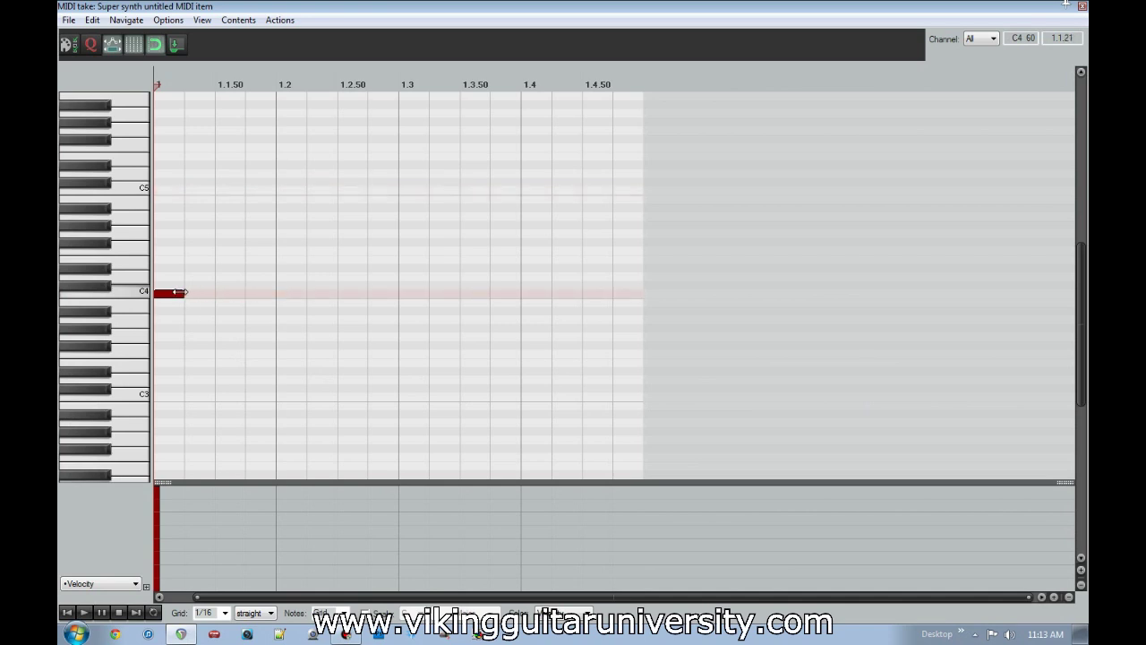
key(space)
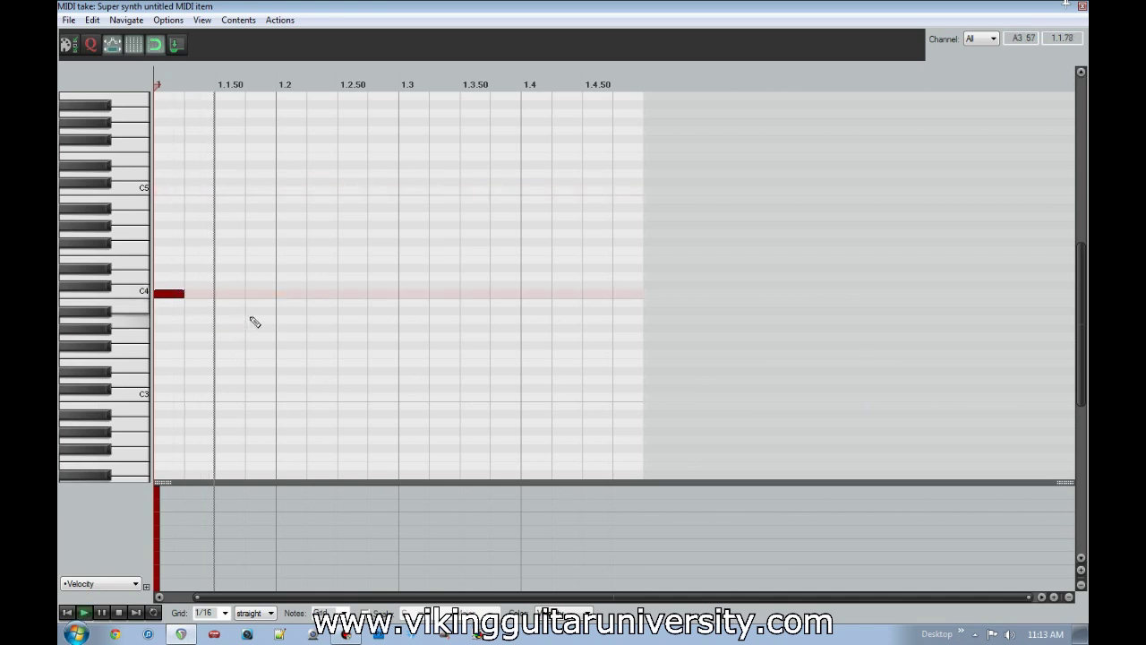
key(ctrl+space)
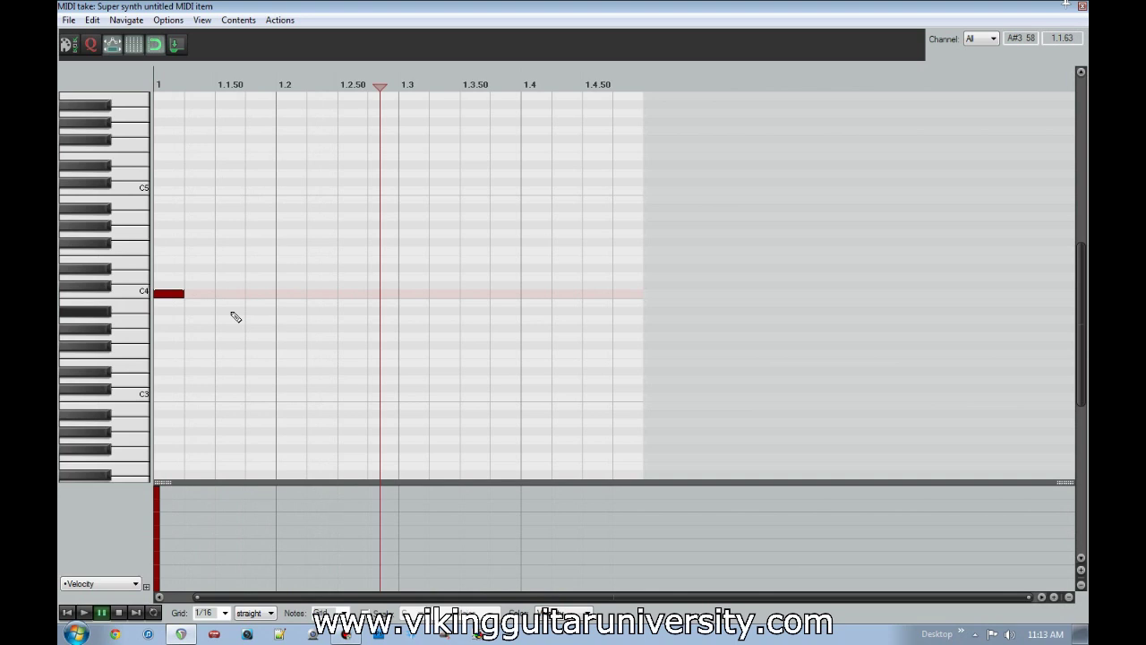
Step: Lengthen the C4 note so it ends at beat 3 of bar 1, and play it back
drag(183, 294, 392, 302)
key(space)
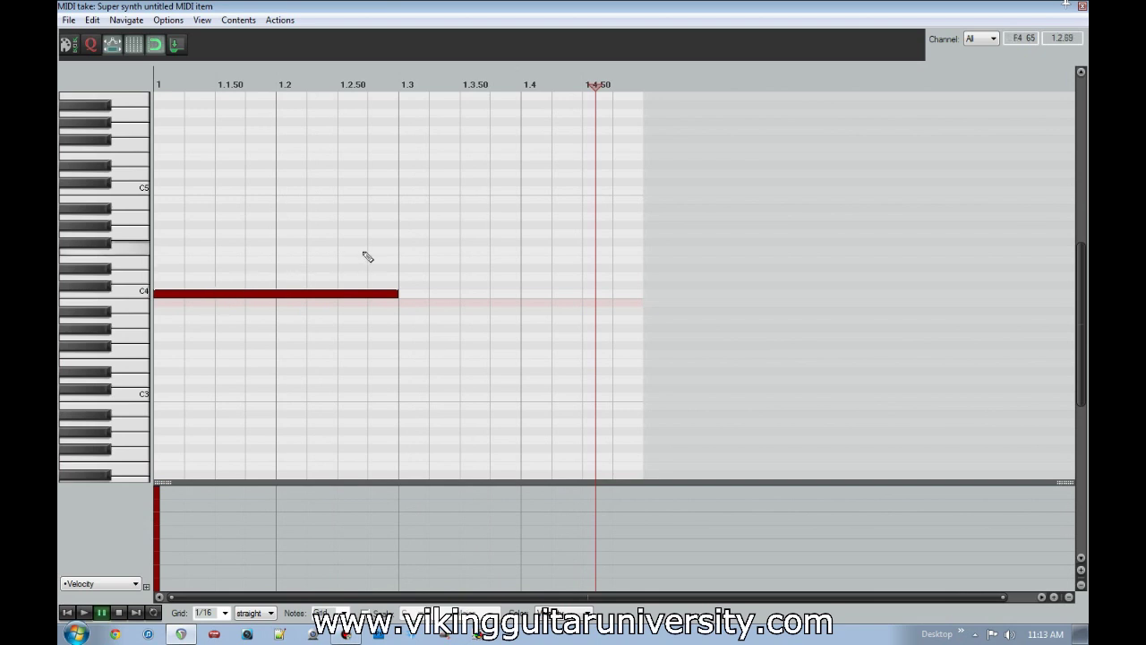
Step: Delete the long C4 note that starts bar 1
mouse_move(231, 301)
mouse_down()
mouse_move(404, 282)
mouse_move(328, 256)
mouse_move(272, 306)
mouse_move(213, 299)
mouse_up()
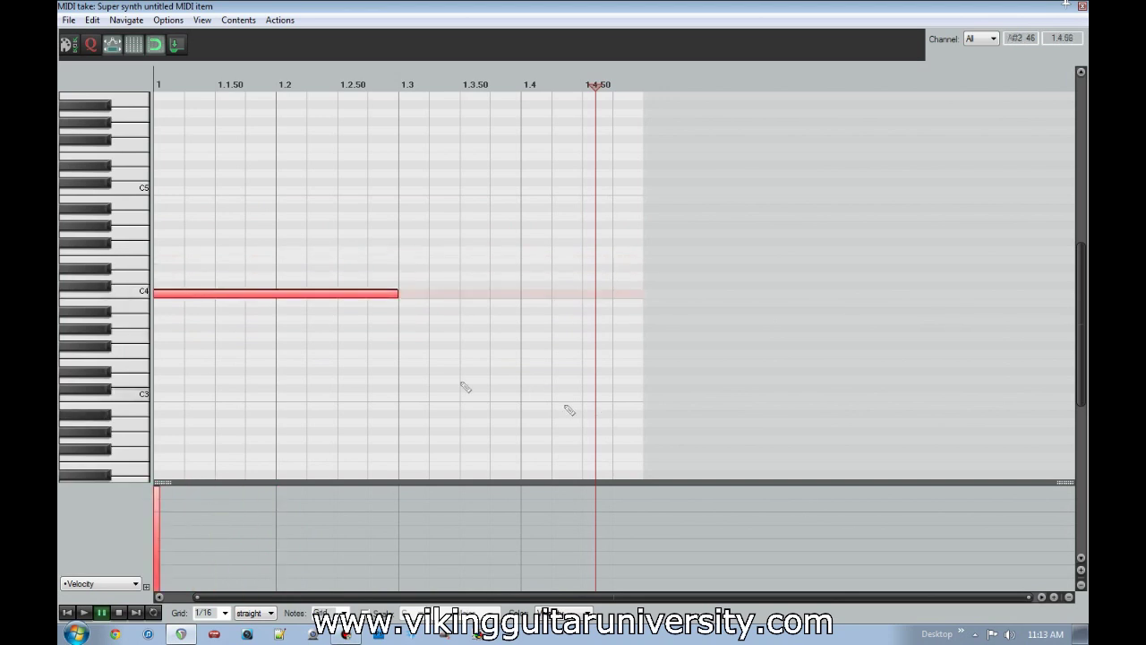
double_click(235, 302)
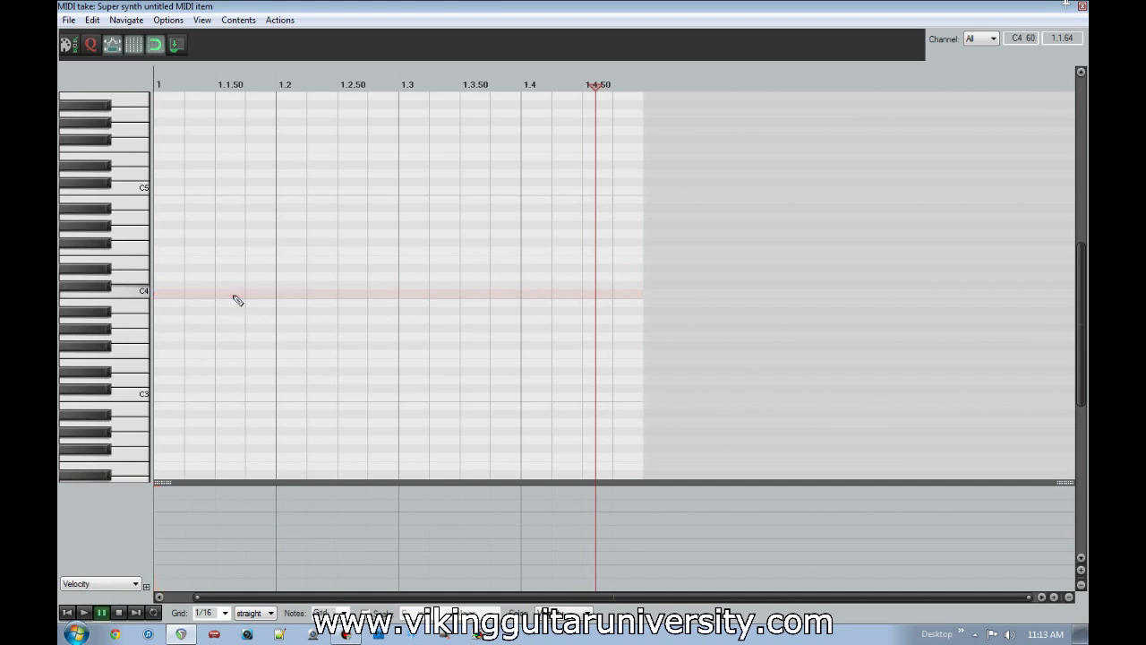
right_click(170, 301)
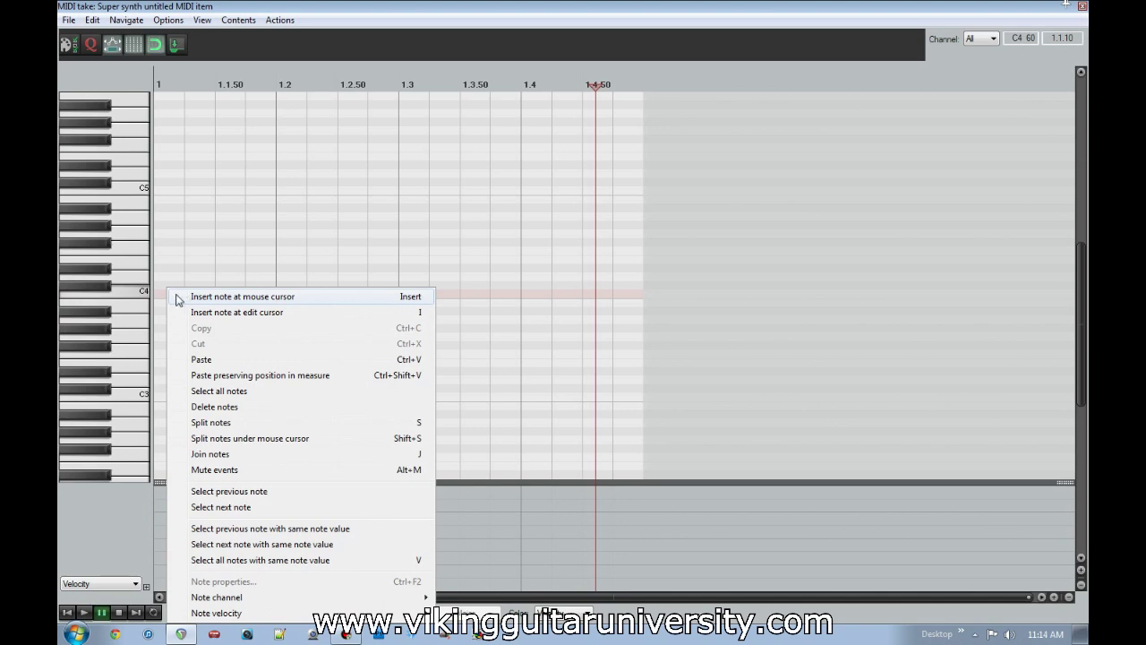
click(166, 297)
Step: Draw eight scattered 1/16 notes over beats 1 to 3 of bar 1: C4, D#4, E4, F4, C#4 above G#3, D3 and E3
click(167, 294)
click(230, 267)
click(260, 258)
click(321, 250)
click(383, 285)
click(382, 327)
click(444, 379)
click(506, 362)
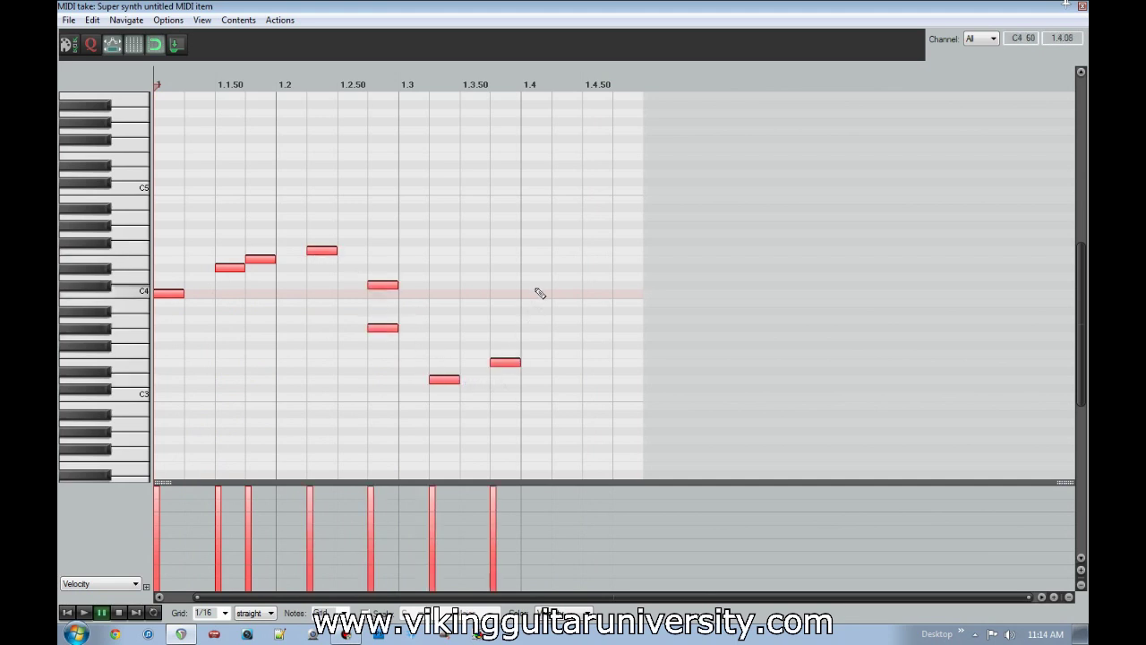
Step: Stack 1/16 notes C4, F#4 and A#4 at beat 4 of bar 1, with a C5 on the following grid line
click(535, 293)
click(535, 241)
click(535, 206)
click(567, 190)
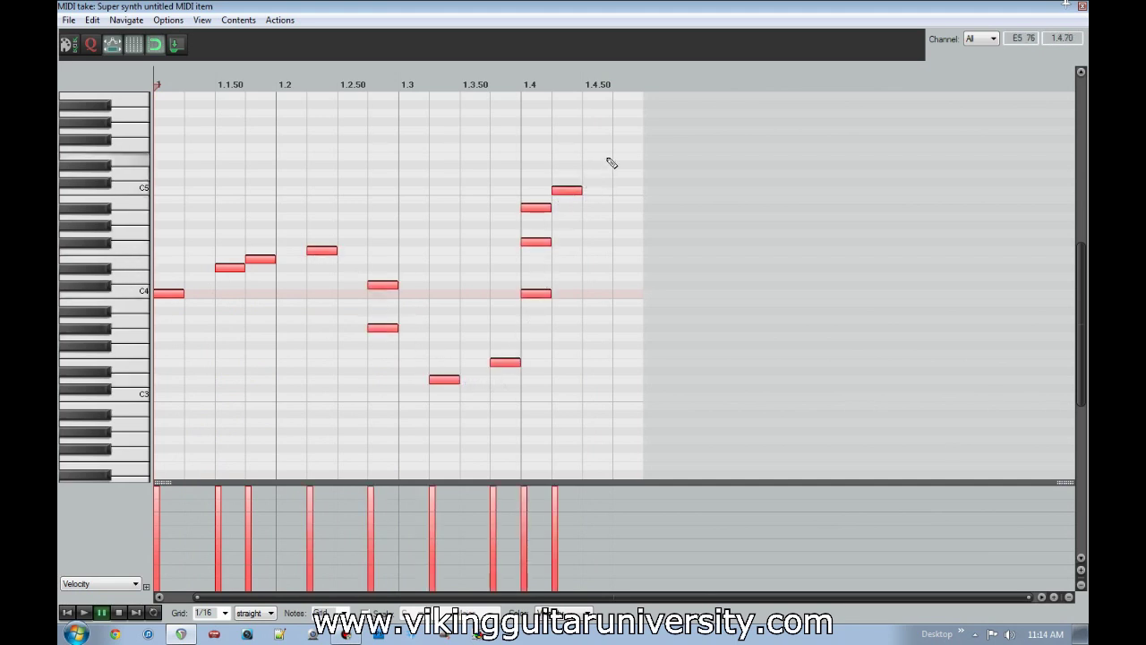
click(607, 157)
Step: Select all the notes in the item with a marquee and delete them
drag(622, 161, 211, 420)
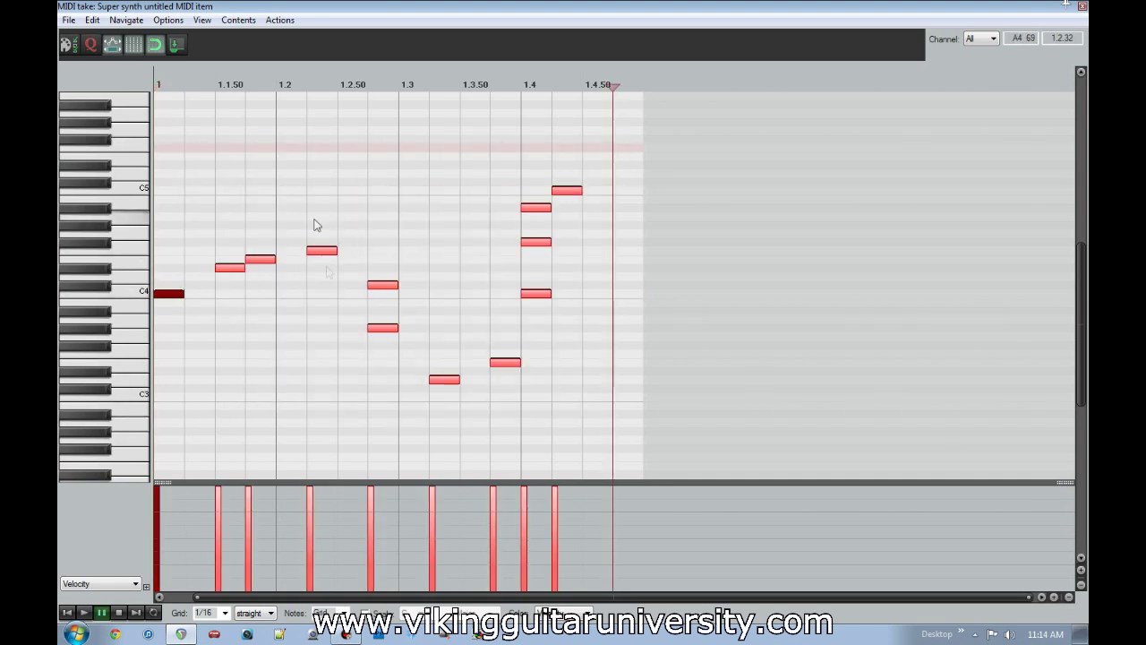
drag(313, 215, 389, 366)
drag(605, 160, 133, 477)
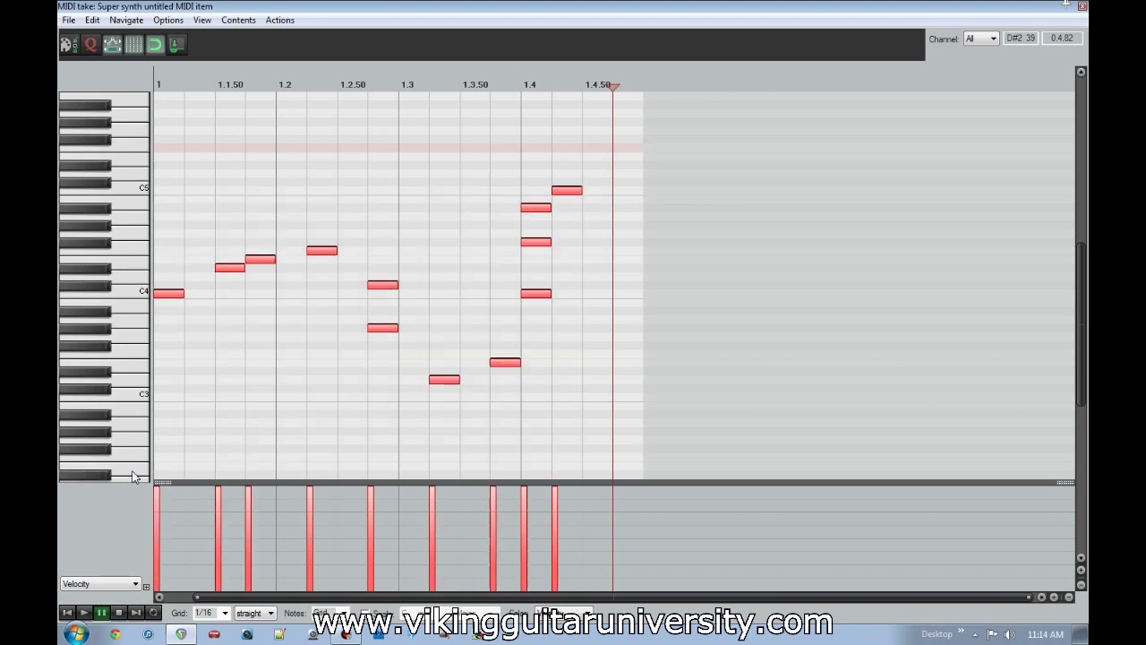
key(Delete)
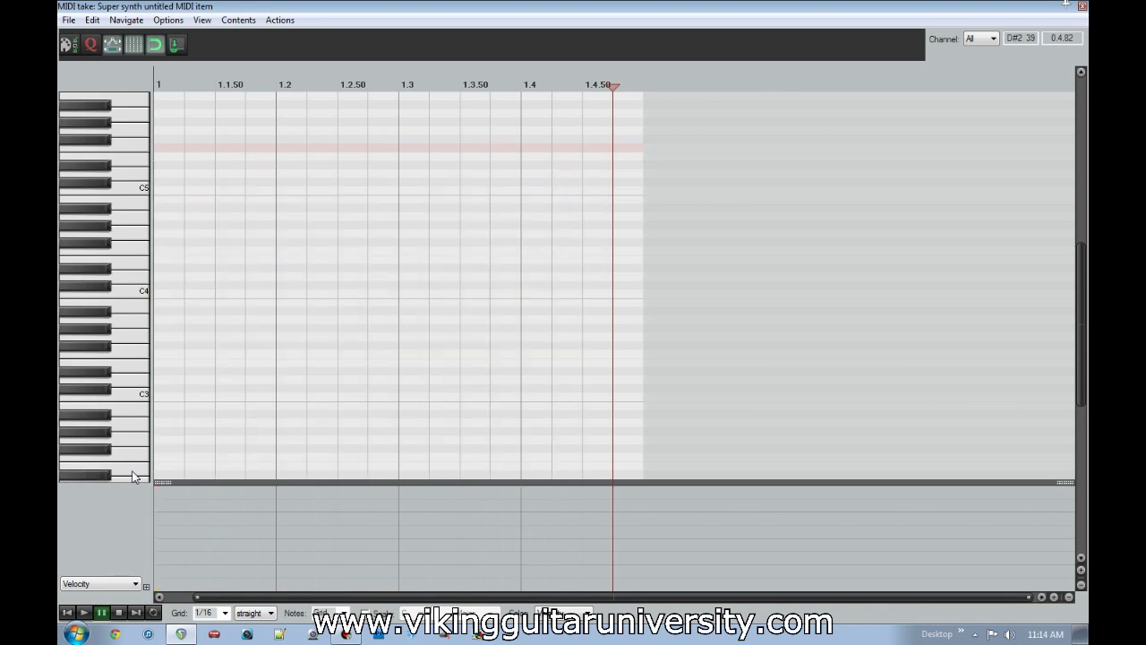
Step: Insert a 1/16 C4 note at the start of bar 1 and change its pitch to 063 D#4 in its note properties
click(173, 295)
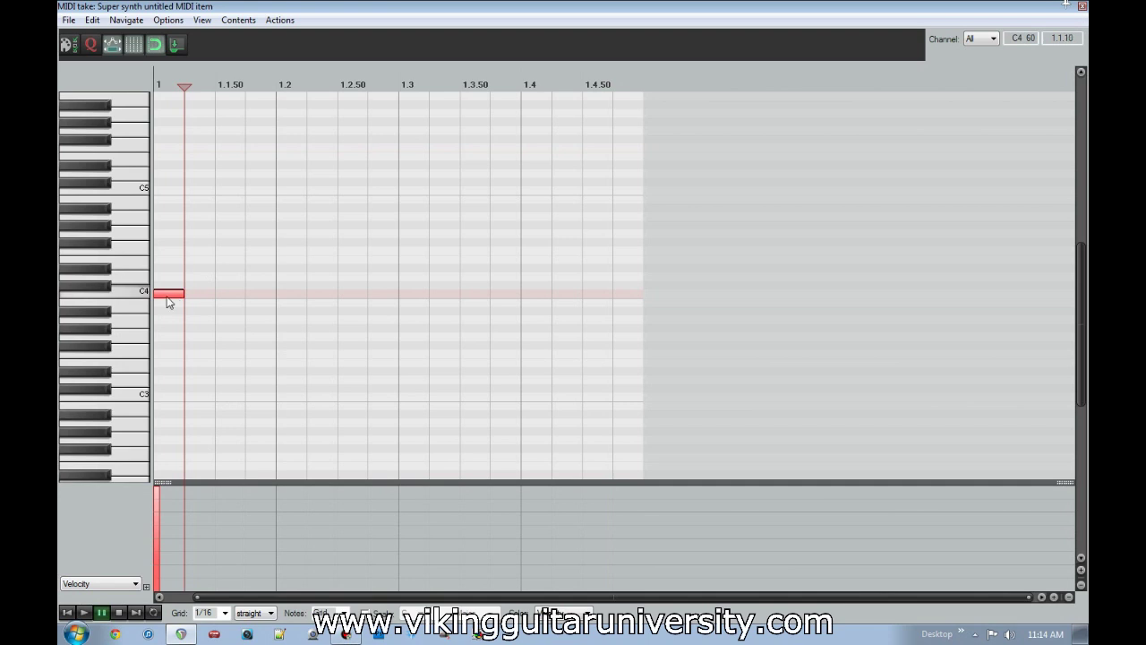
right_click(168, 302)
click(293, 586)
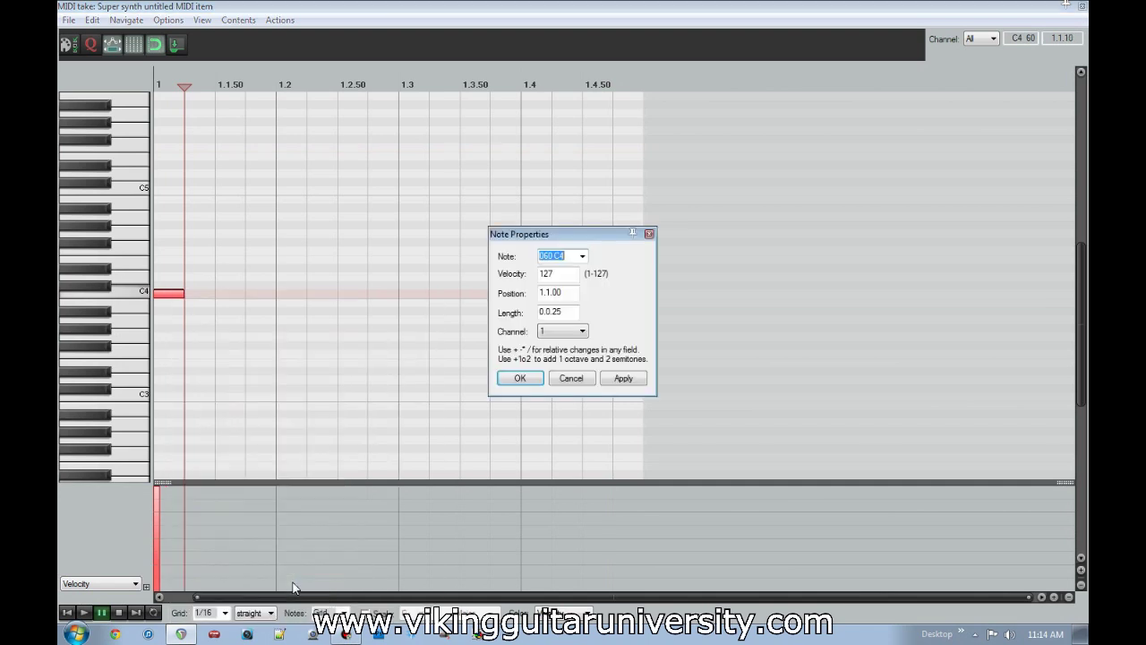
click(583, 257)
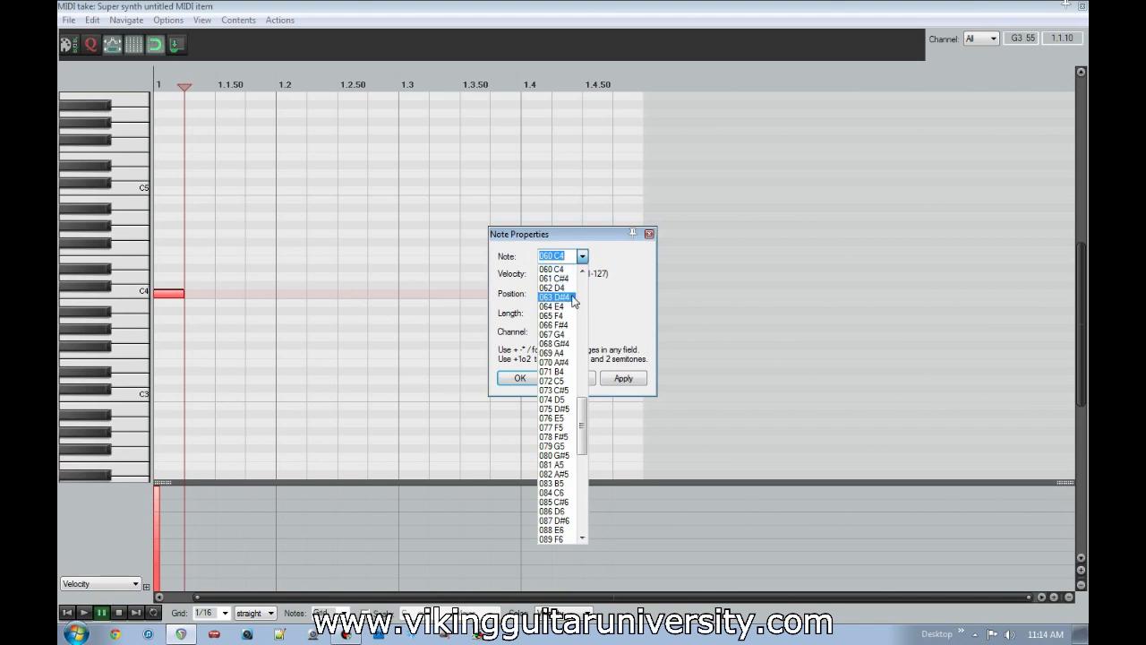
click(572, 297)
click(624, 383)
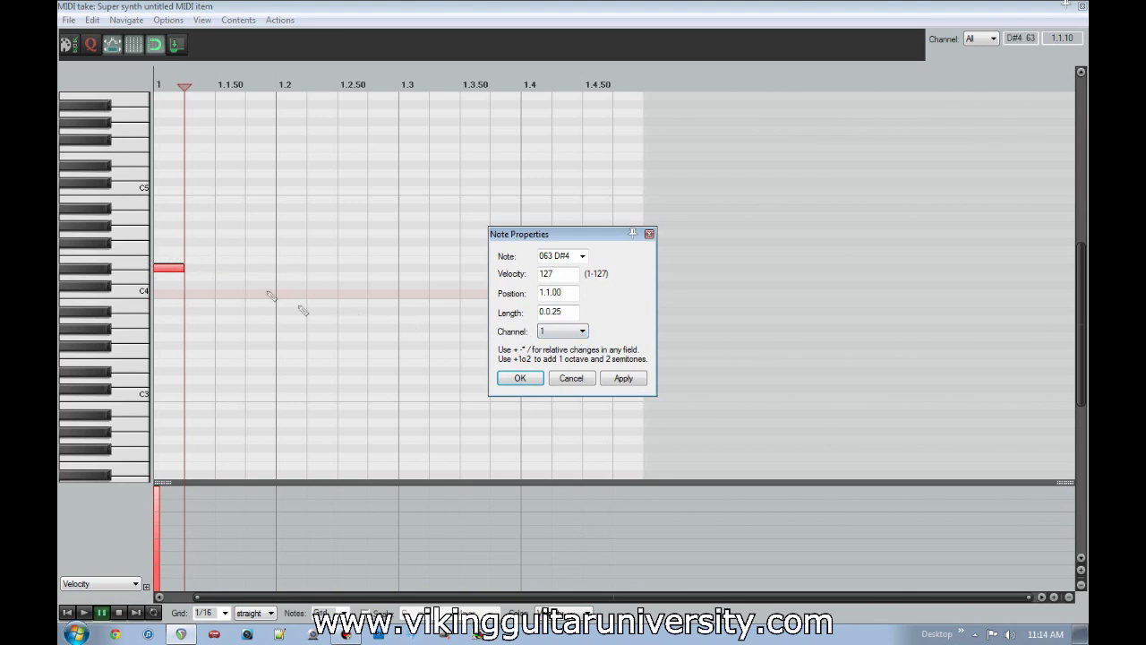
Step: Accept the note's properties, draw six more consecutive 1/16 notes on D#4 after the first, and play back the row
click(520, 378)
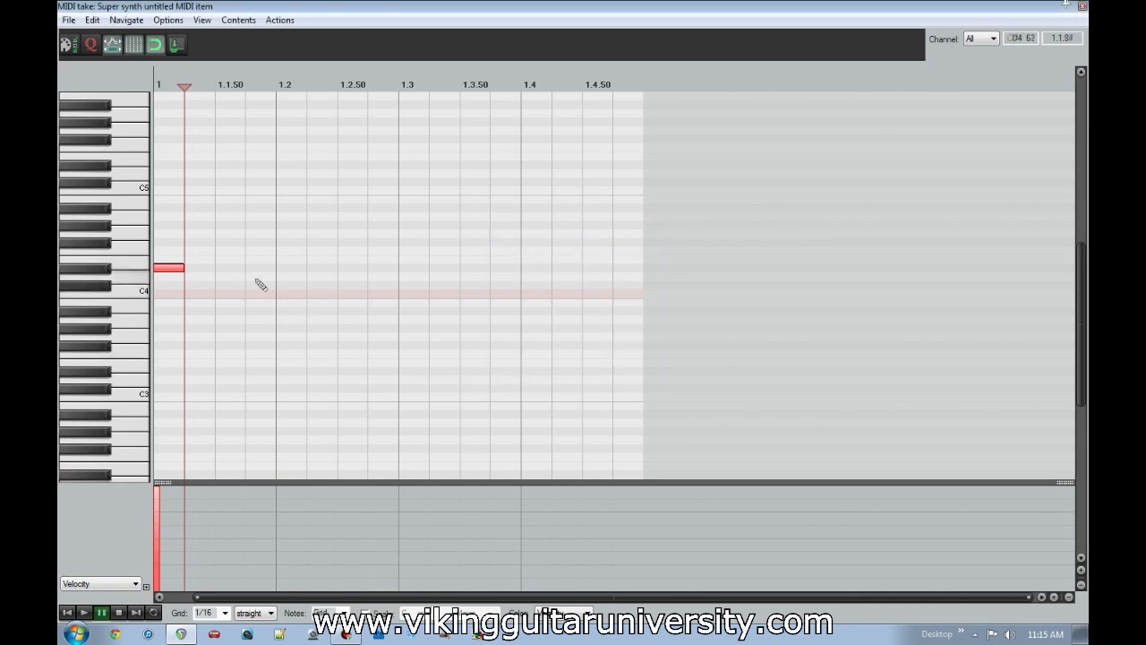
click(209, 271)
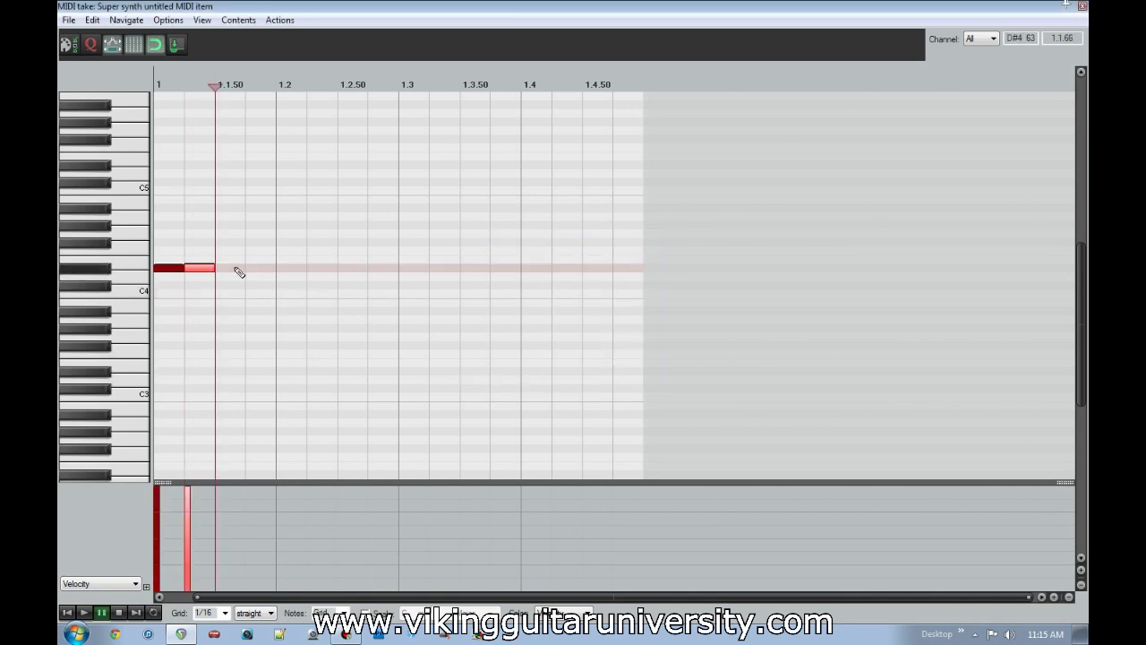
click(231, 270)
click(260, 270)
click(288, 268)
click(318, 268)
click(344, 269)
click(298, 369)
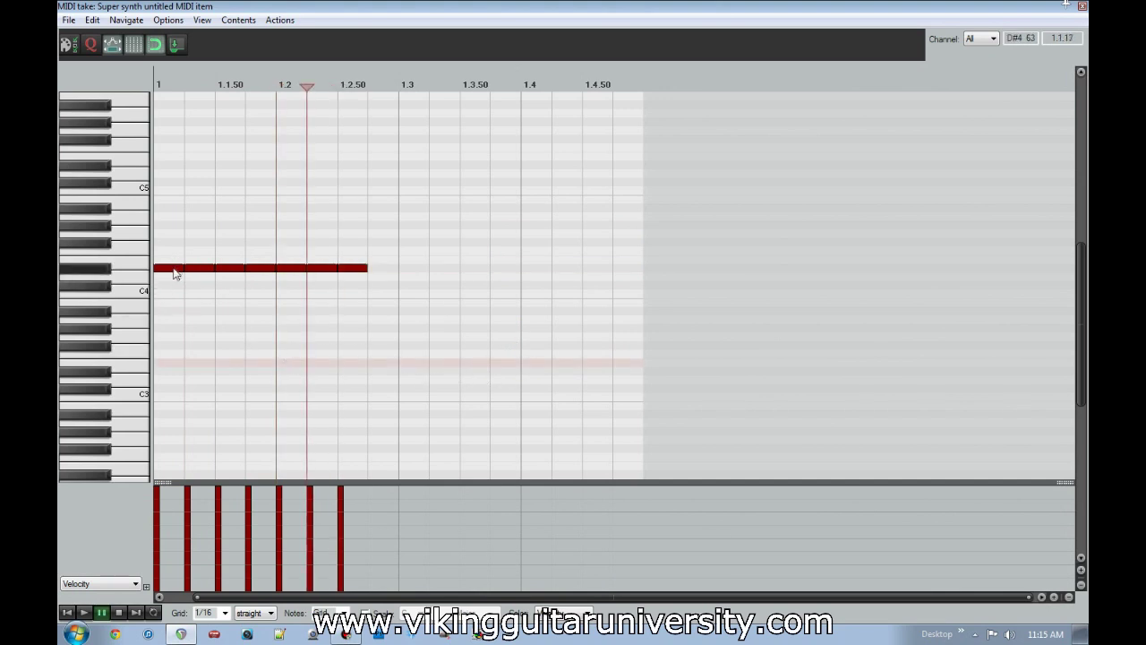
key(Home)
key(space)
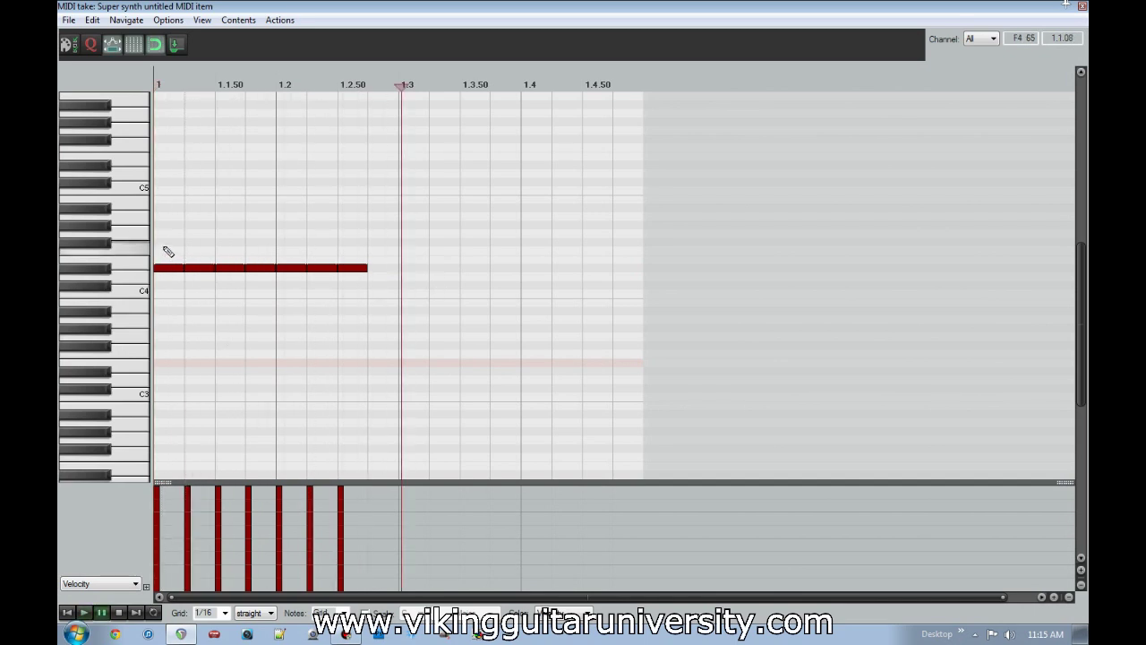
Step: Try joining all seven D#4 notes into one, play the result, and undo the join
drag(165, 253, 366, 317)
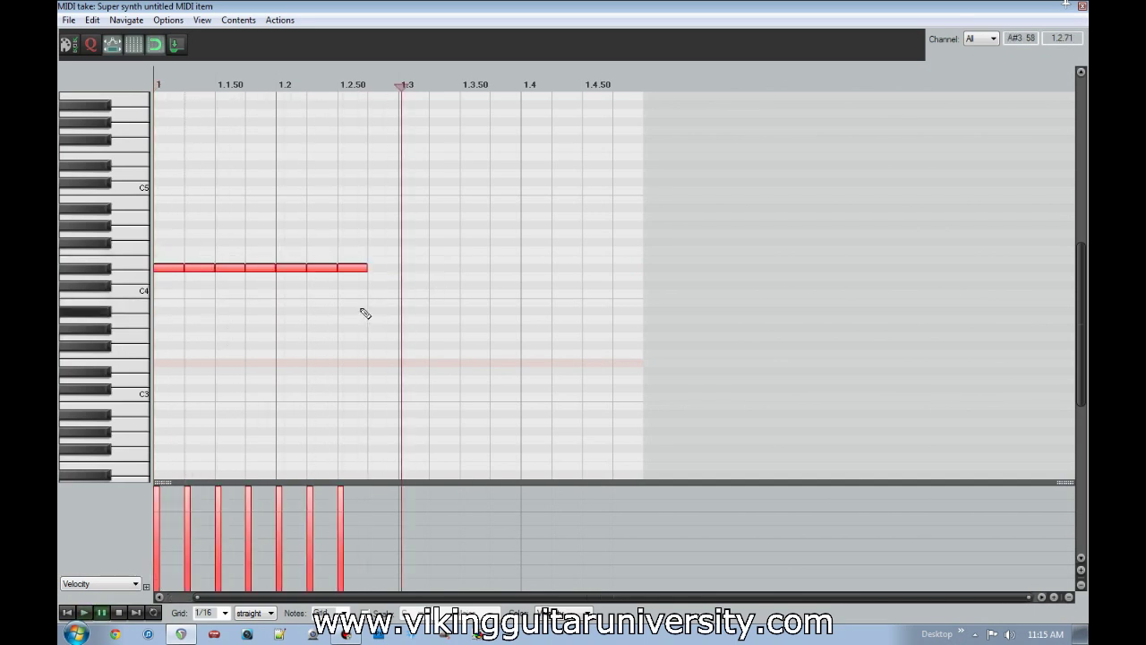
right_click(316, 274)
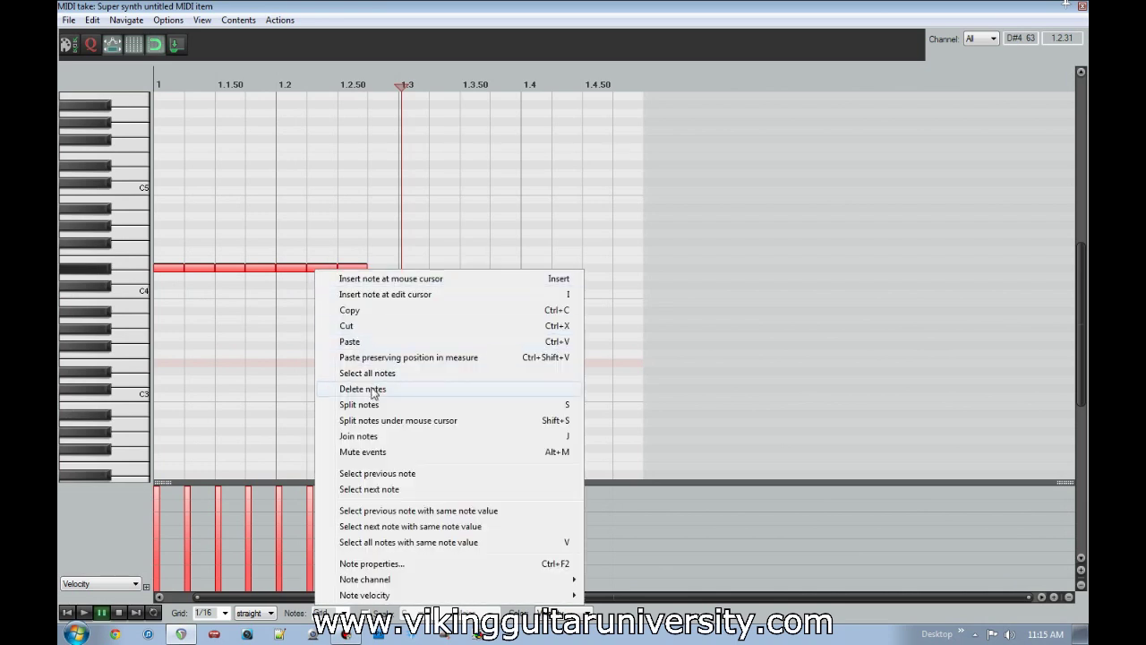
click(367, 436)
key(space)
key(ctrl+z)
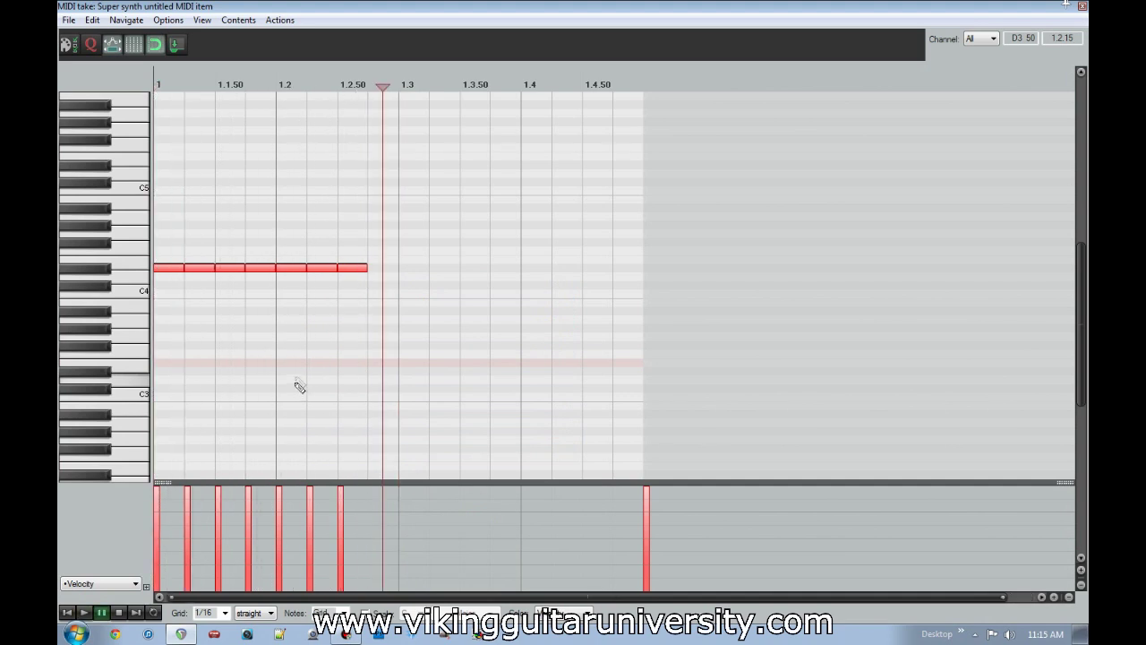
Step: Delete all the D#4 notes from the MIDI item
right_click(299, 271)
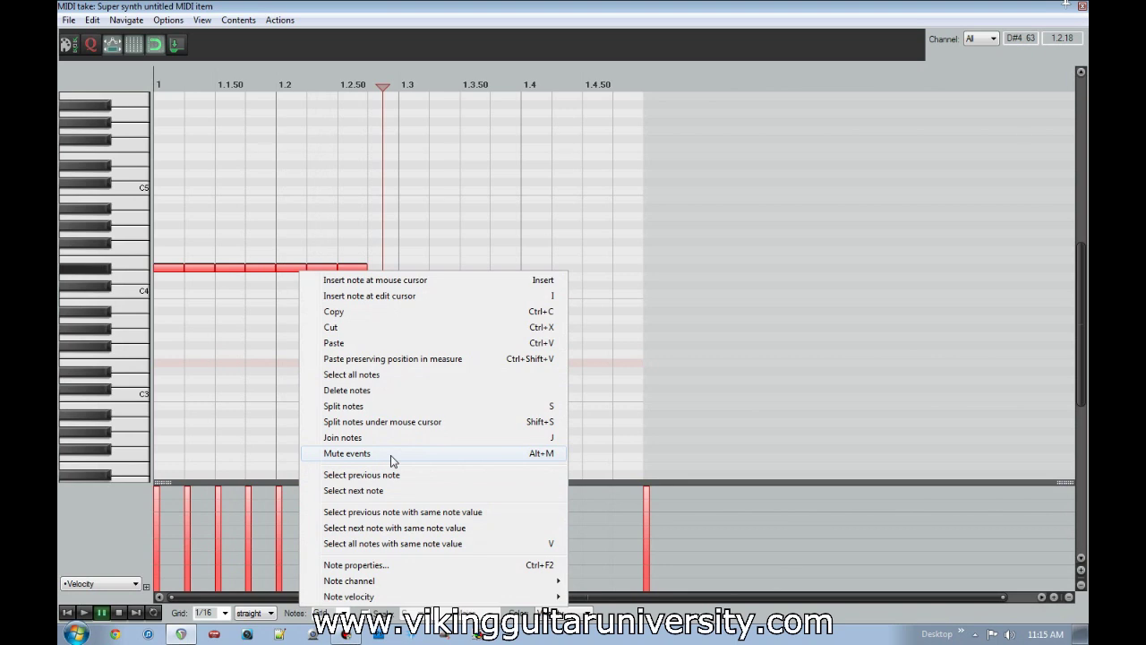
click(260, 268)
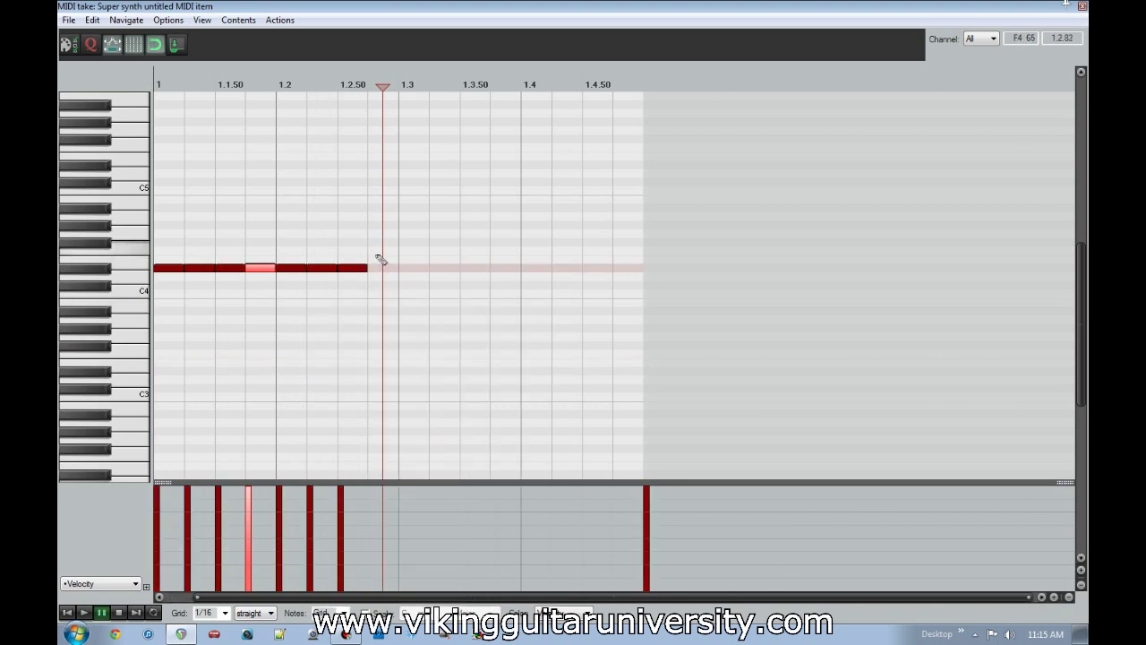
key(ctrl+a)
key(Delete)
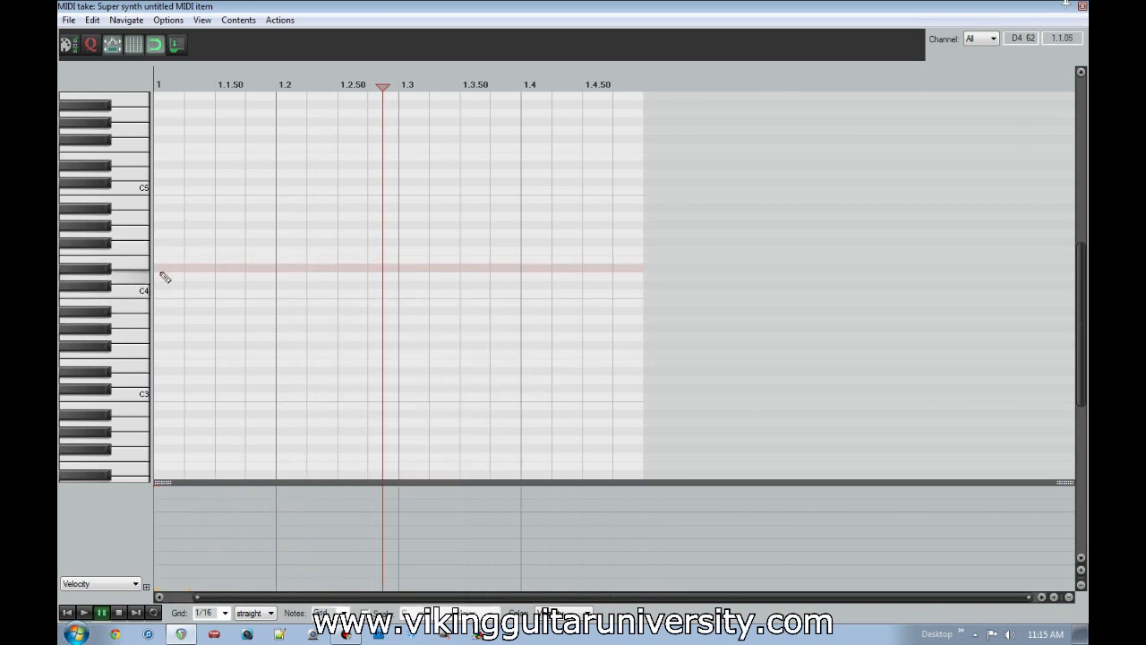
Step: Draw a one-beat C4 note from the start of the bar and try to split it at the edit cursor
click(175, 296)
drag(180, 302, 268, 301)
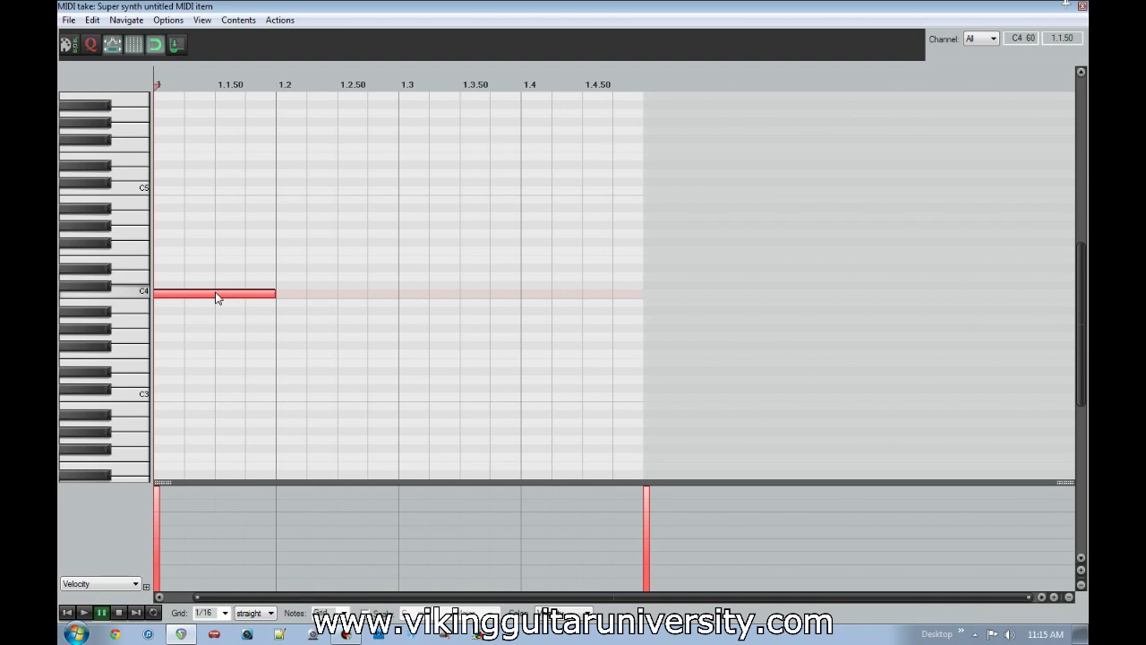
right_click(216, 298)
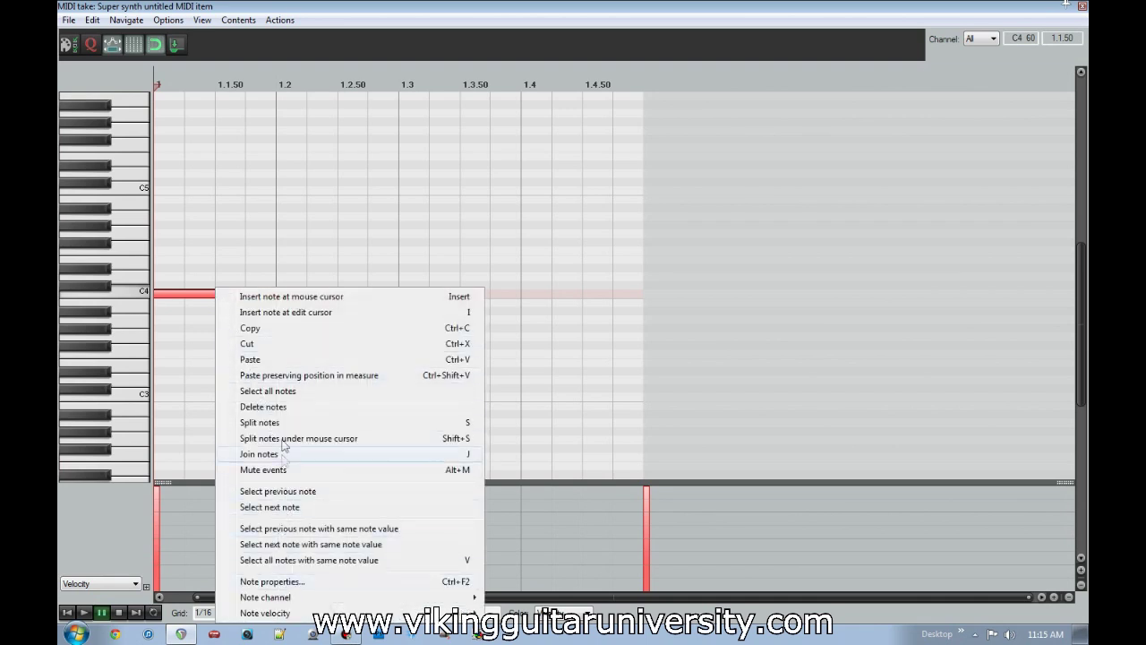
click(278, 424)
Step: Split the C4 note at position 1.1.50 and delete both halves
click(216, 302)
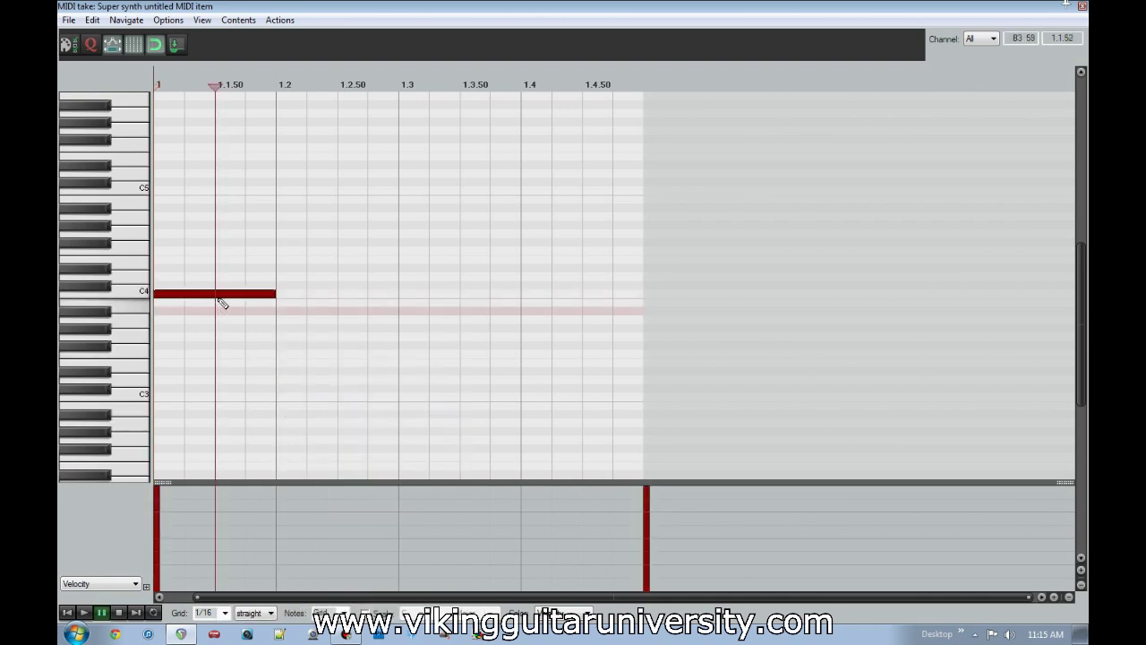
right_click(219, 302)
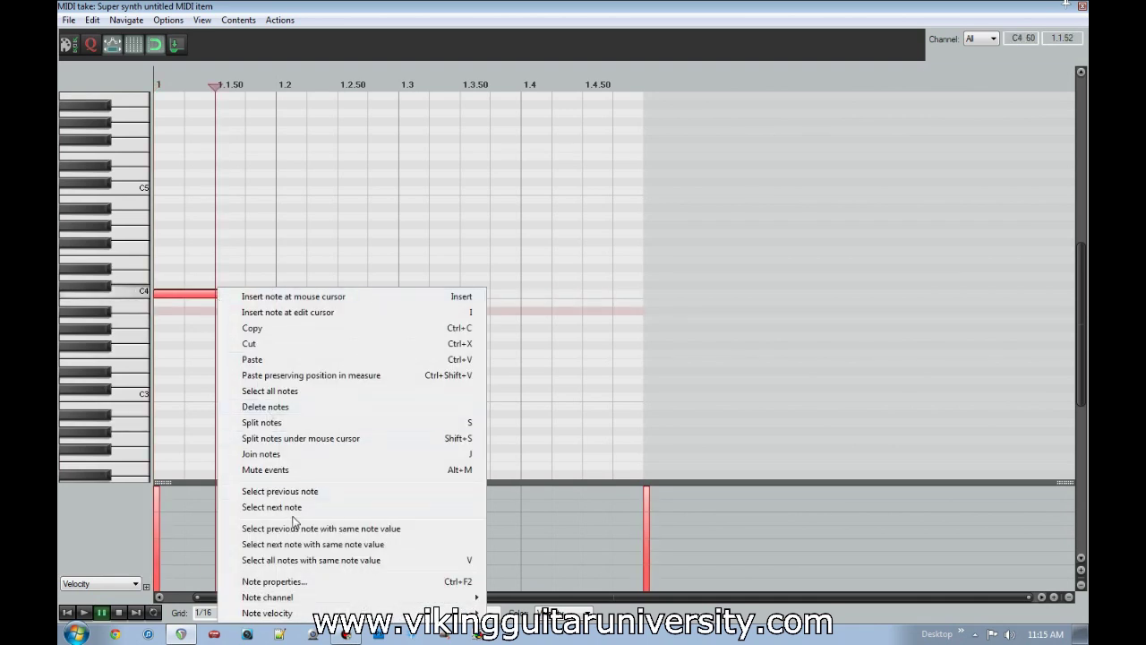
click(299, 423)
scroll(256, 335, up, 1)
scroll(257, 345, down, 1)
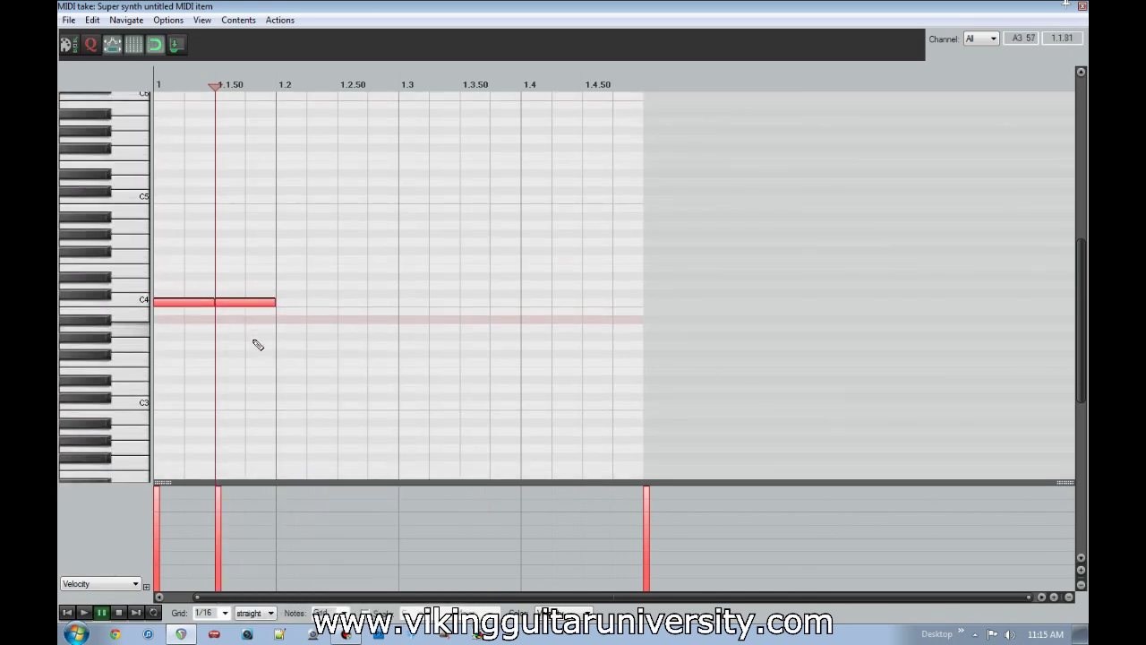
click(265, 303)
key(Delete)
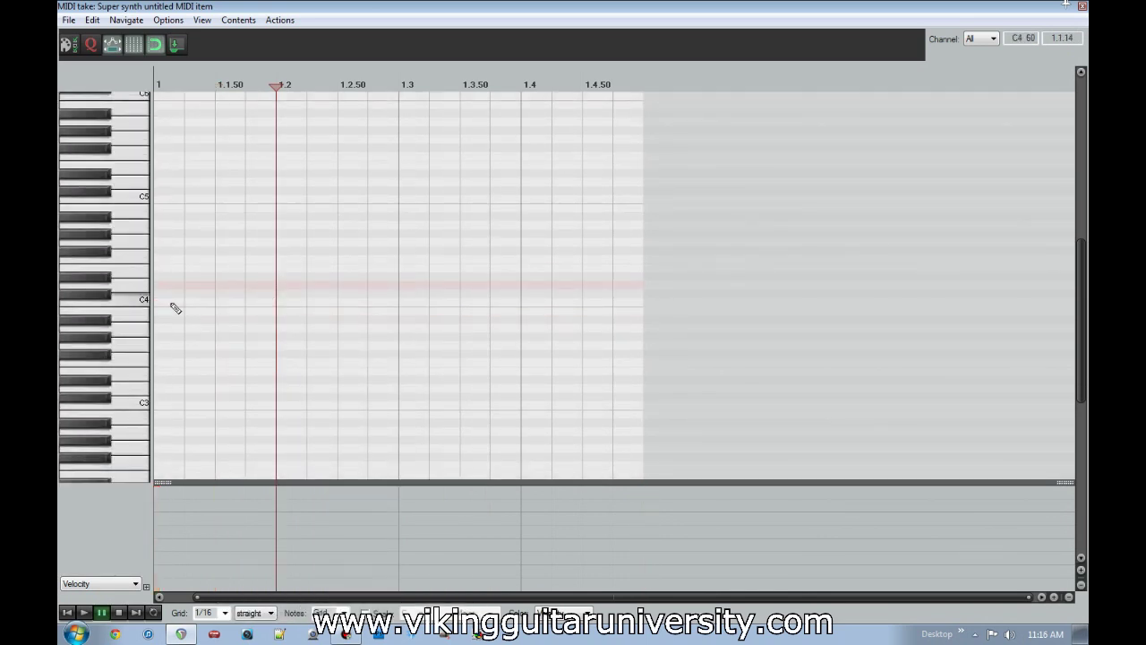
Step: Draw 1/16 notes on C4 at 1.1.00, 1.1.25, 1.2.25 and 1.3.50, on D4 at 1.1.75 and 1.2.75, and on D#4 at 1.3.00
click(174, 306)
click(198, 305)
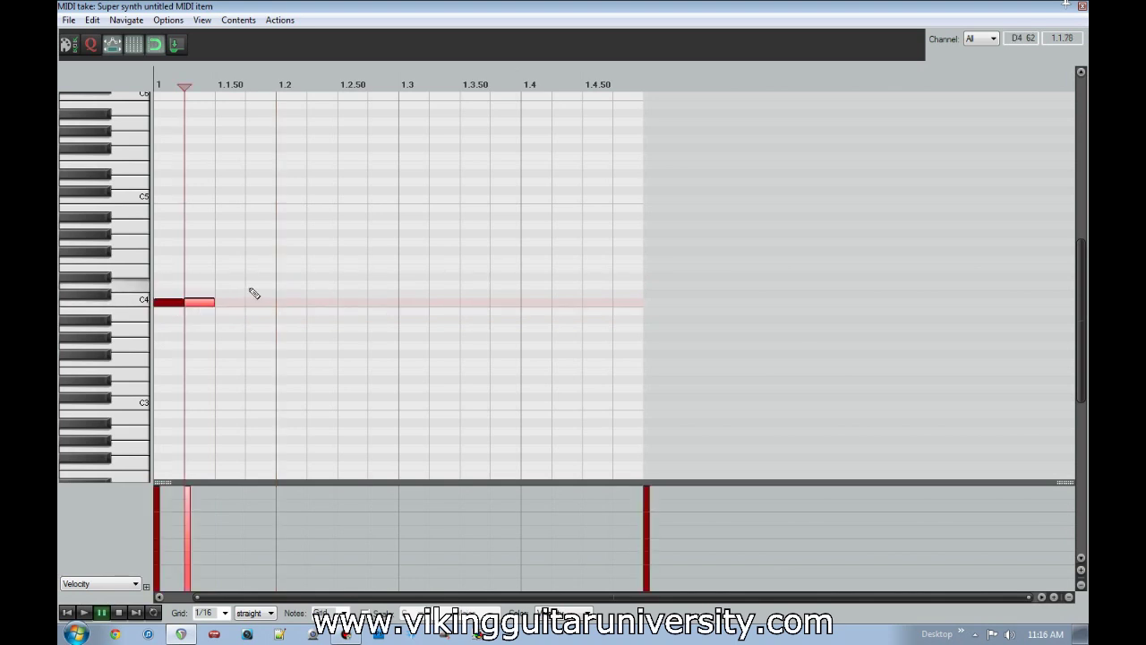
click(260, 286)
click(318, 304)
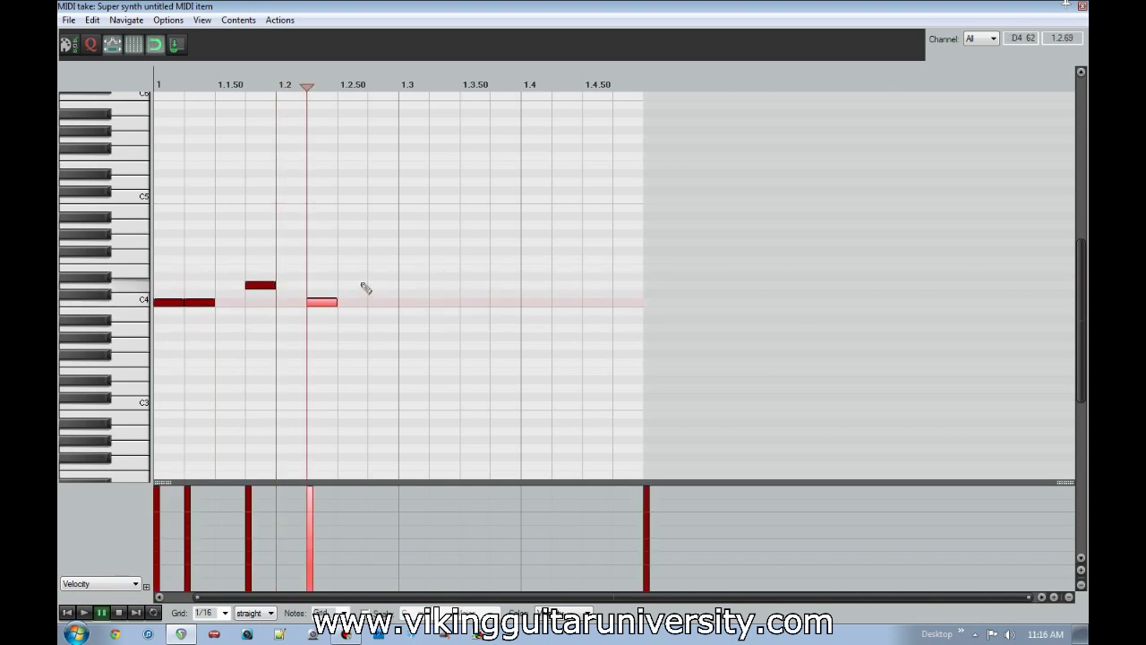
click(383, 285)
click(413, 276)
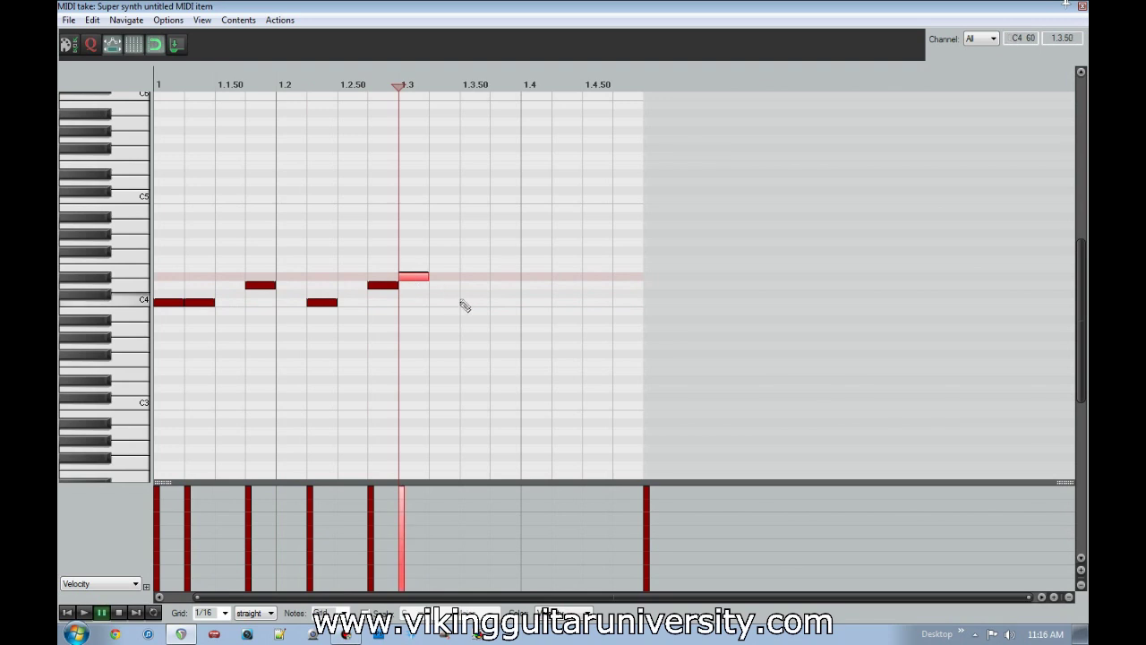
click(475, 304)
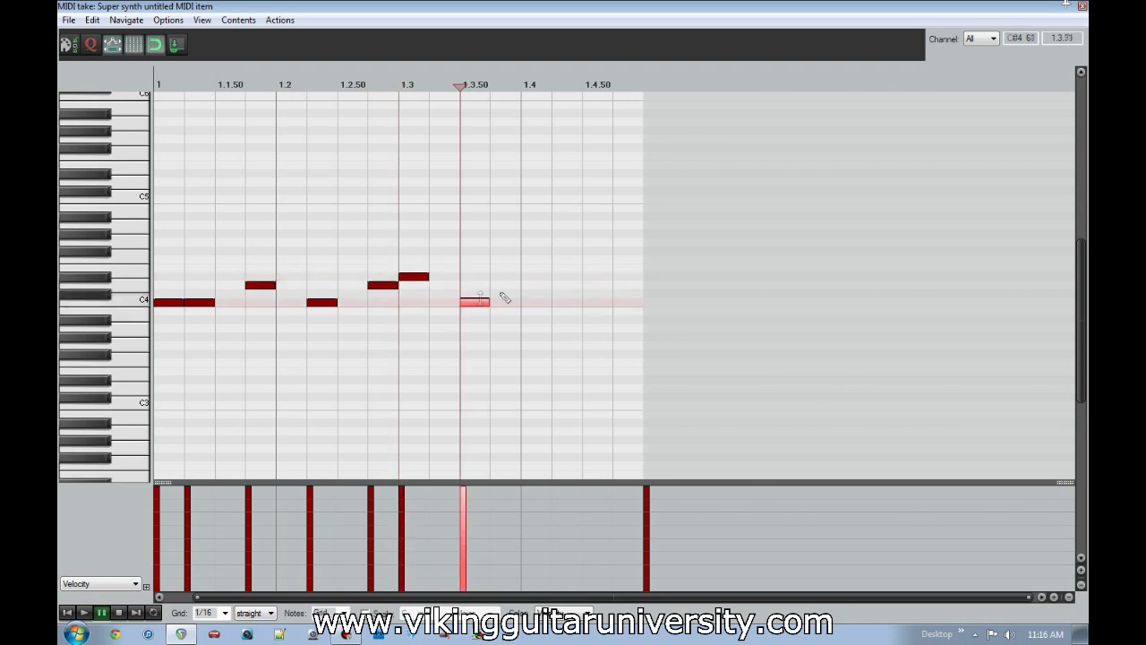
Step: Fill the fourth beat with rising 1/16 notes D#4, F4, G4 and A#4, and play back the melody
click(536, 278)
click(567, 260)
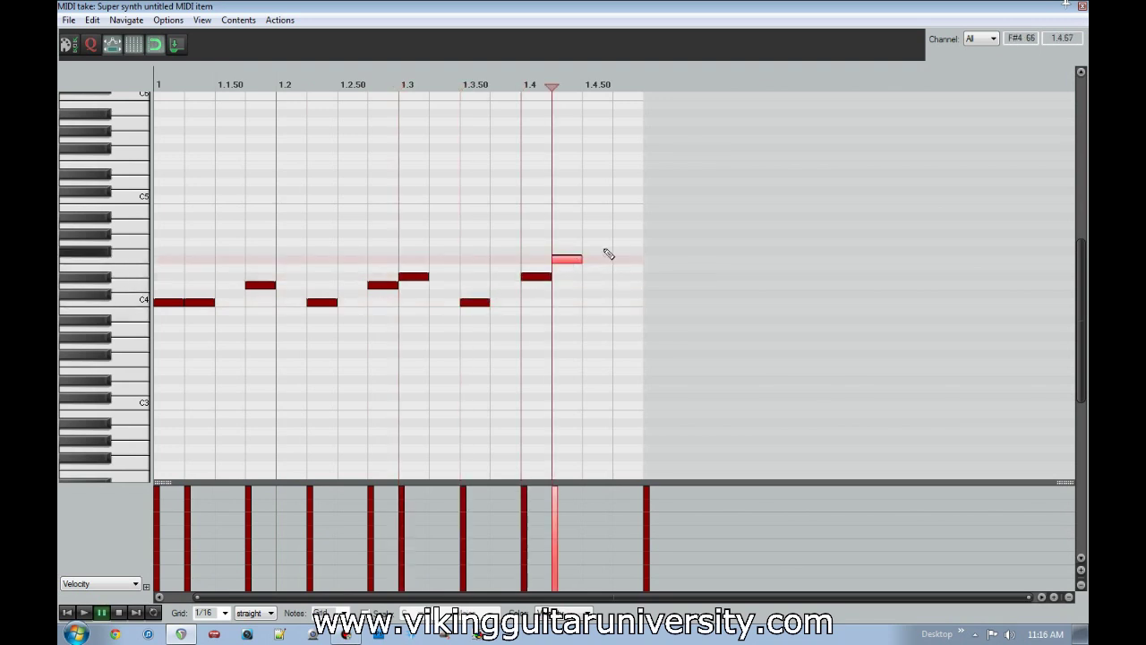
click(597, 242)
click(628, 217)
key(space)
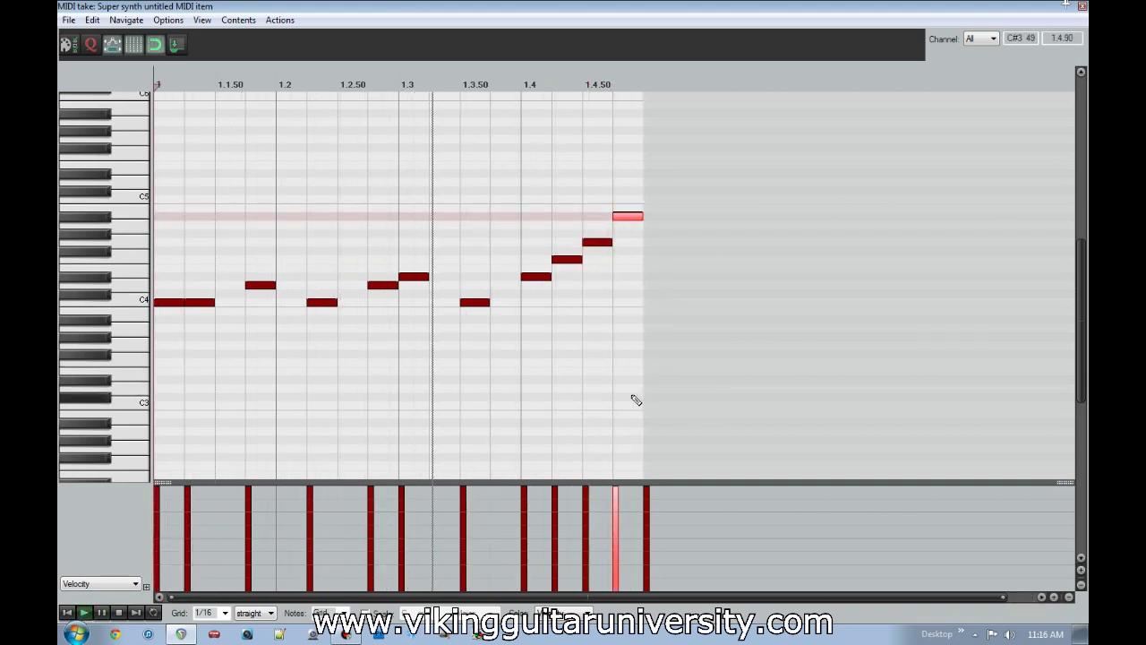
key(space)
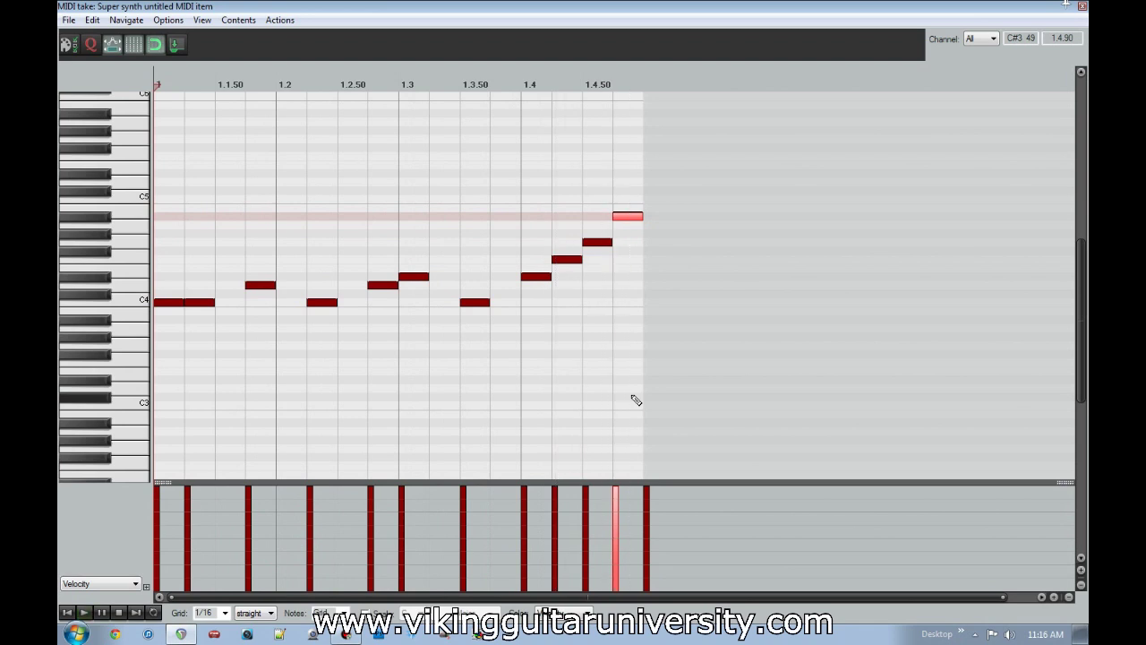
Step: Select the four C4 notes with a marquee and clear the selection
click(345, 391)
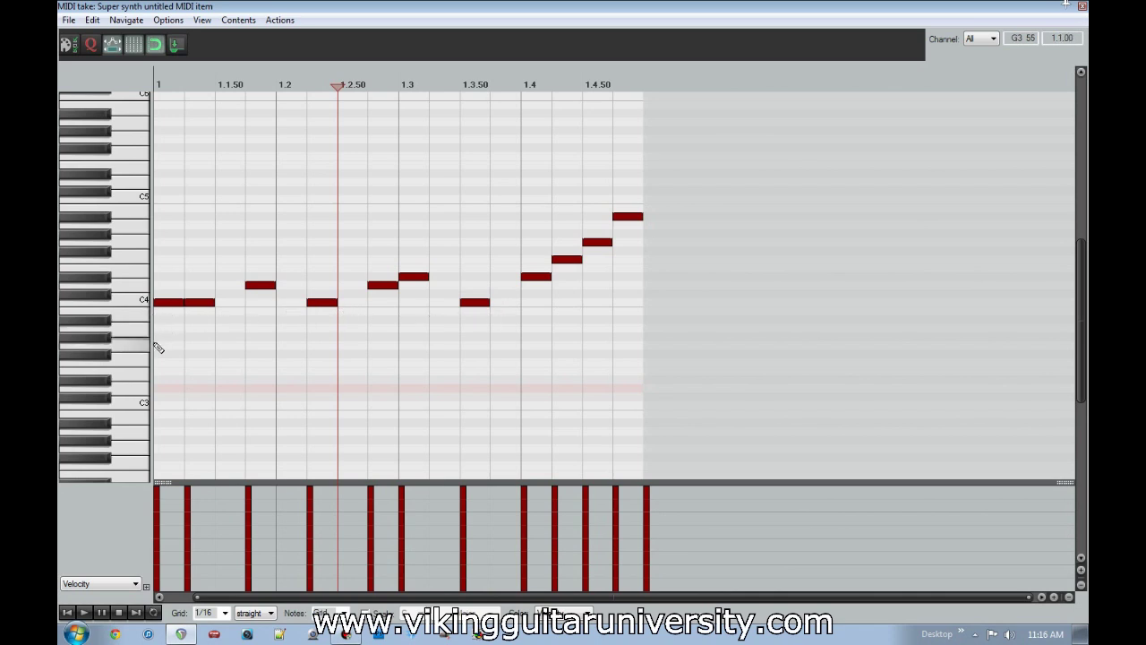
drag(544, 346, 159, 302)
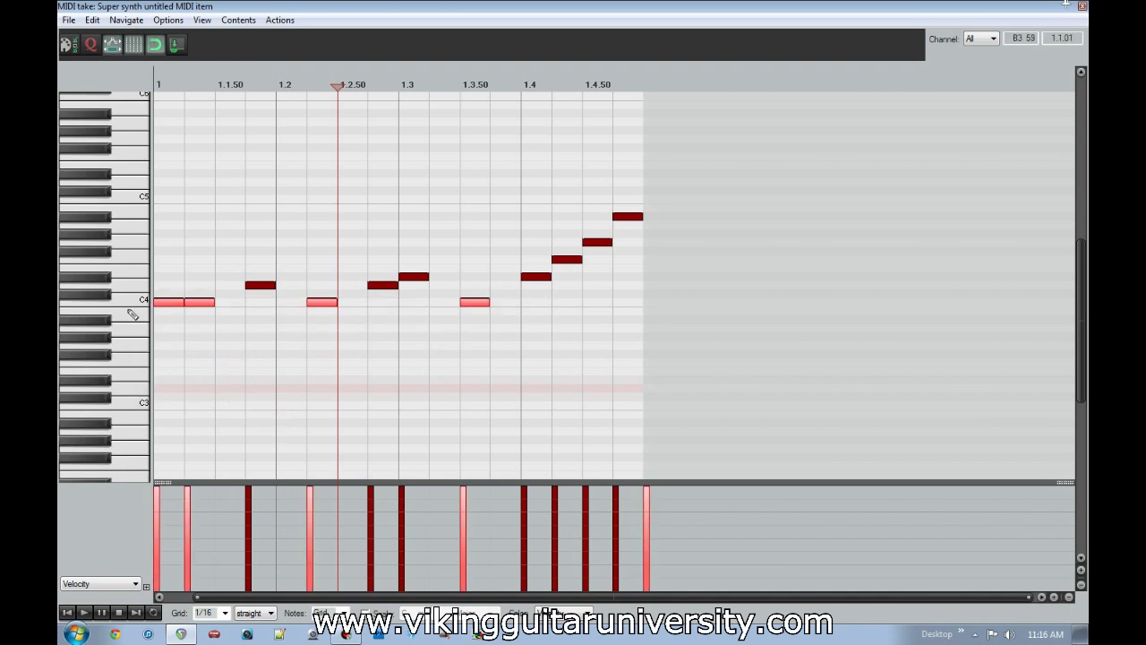
click(193, 312)
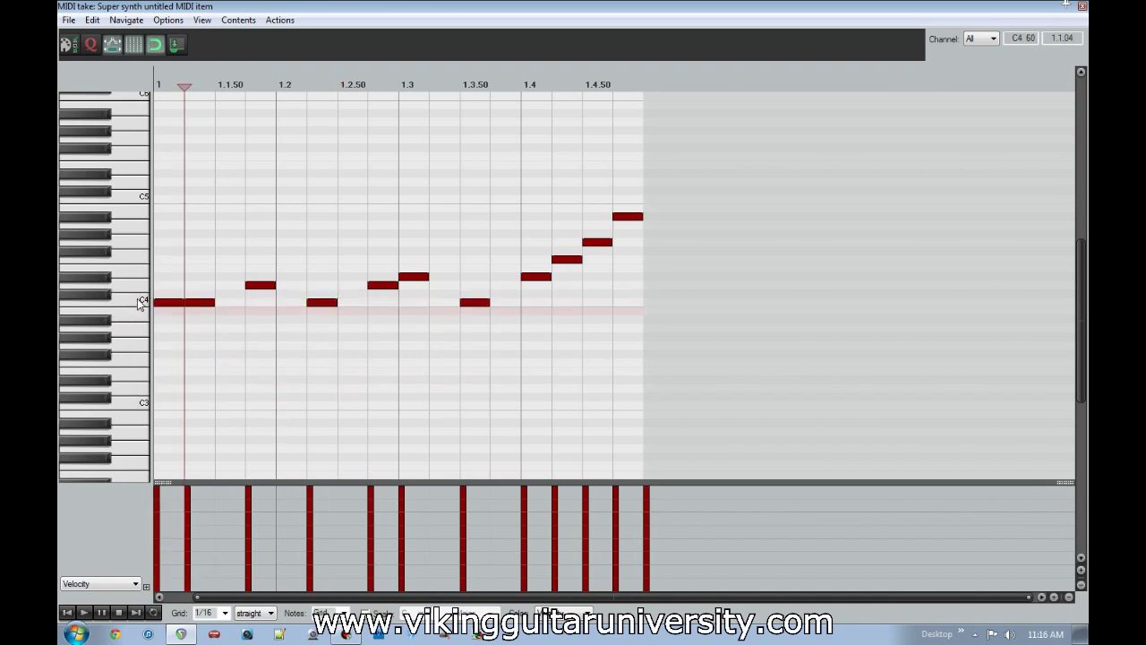
Step: Select all notes of one pitch at a time, first C4, D4 and D#4 in turn, and clear the selection
click(131, 309)
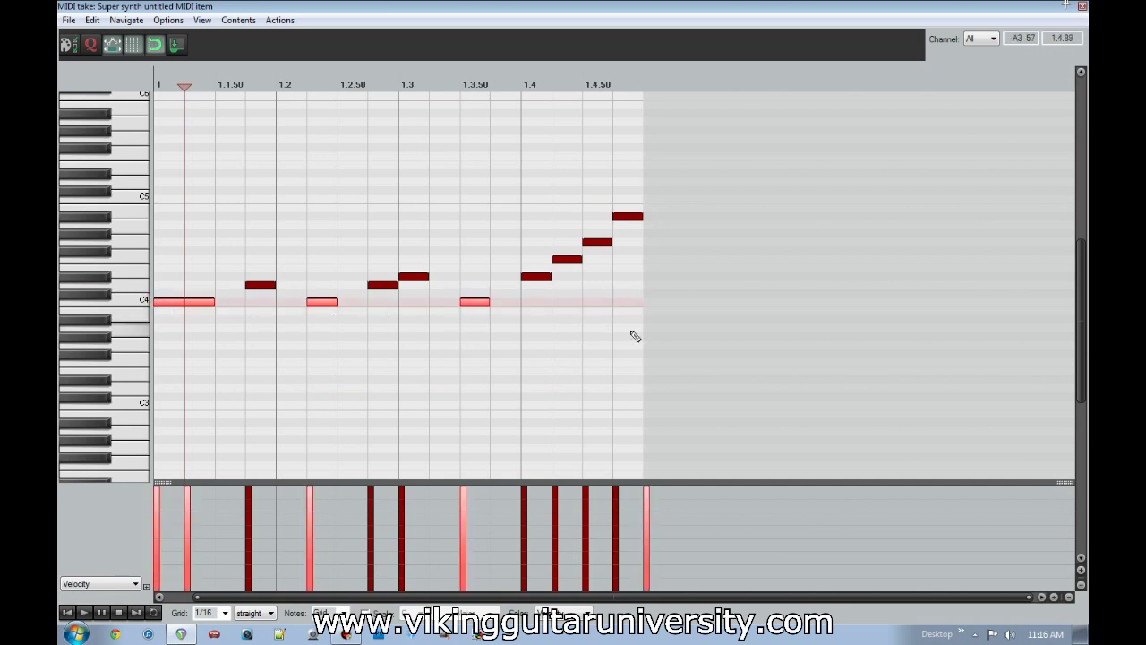
click(326, 306)
key(ctrl+z)
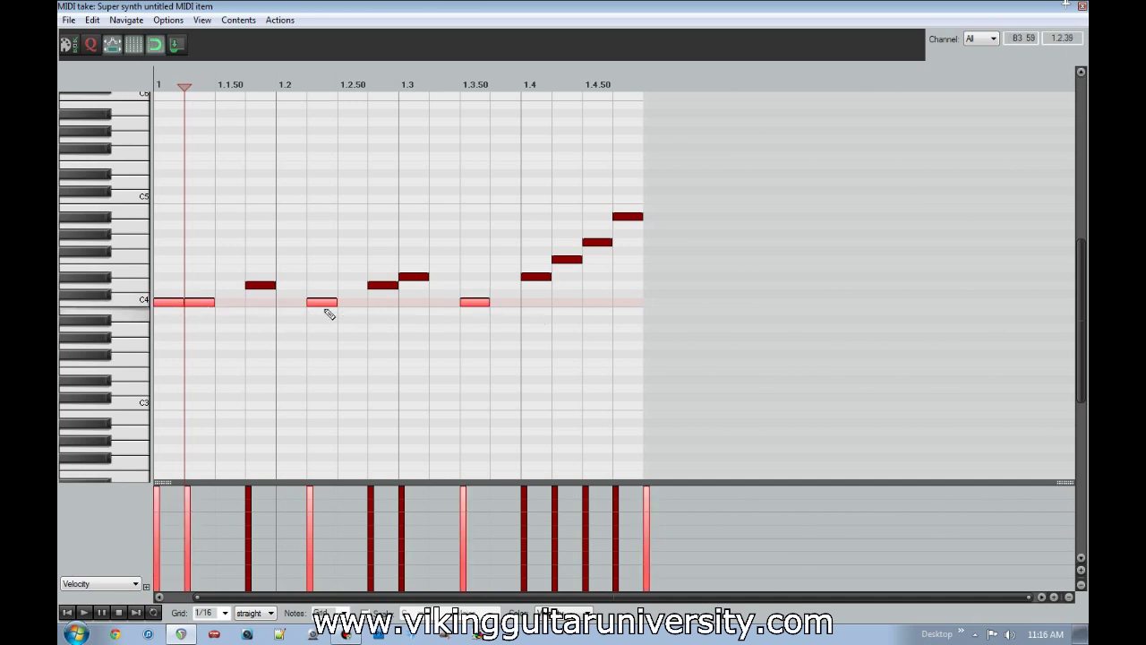
click(386, 287)
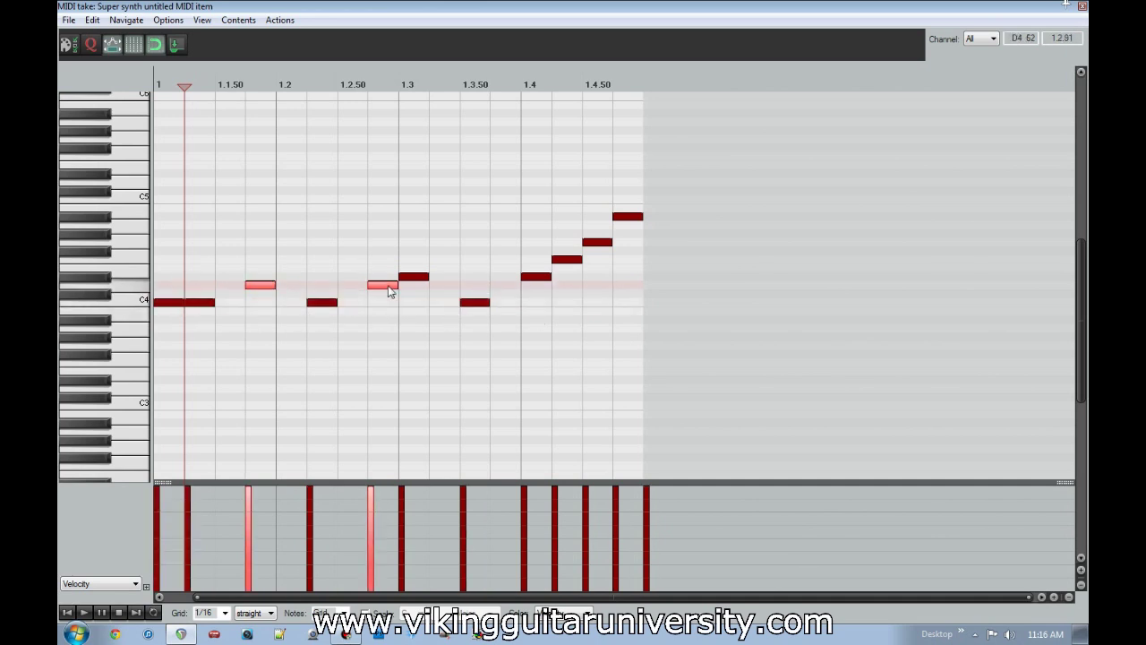
click(410, 278)
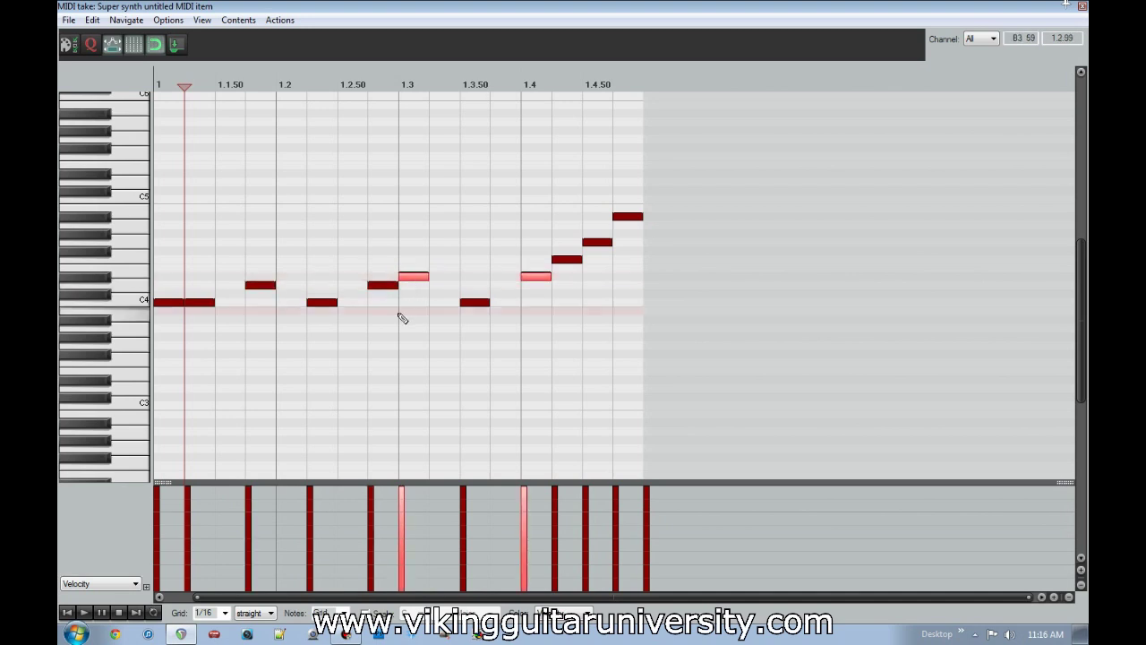
click(401, 317)
Step: Select every C4 note and add all D#4, D4 and F4 notes to the selection
click(129, 300)
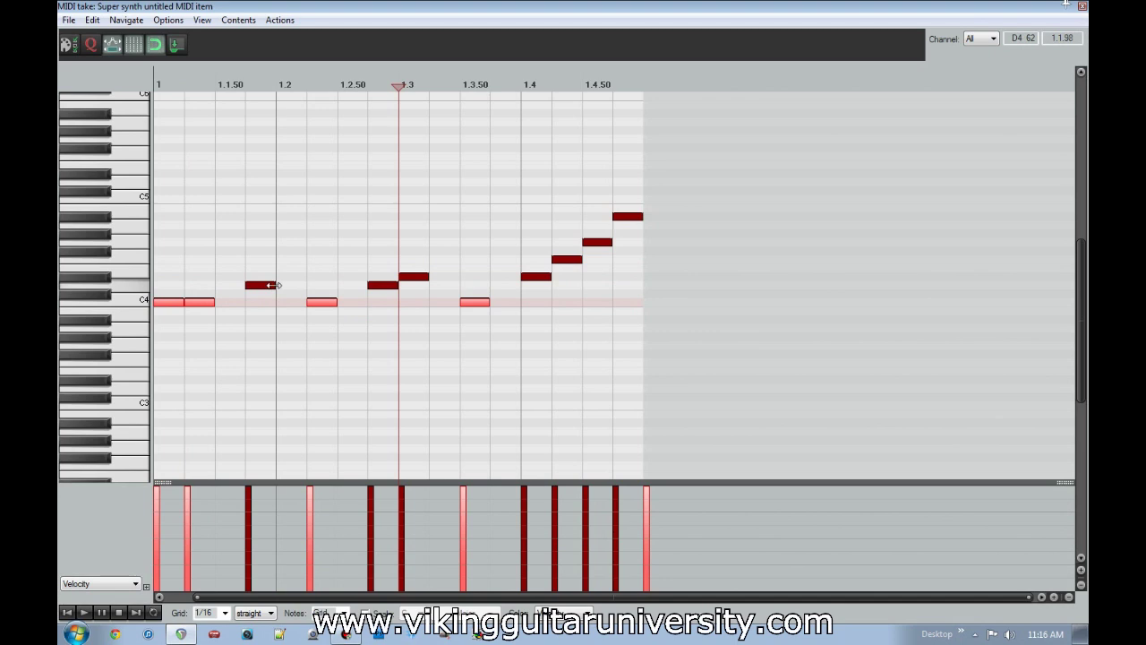
ctrl+click(99, 280)
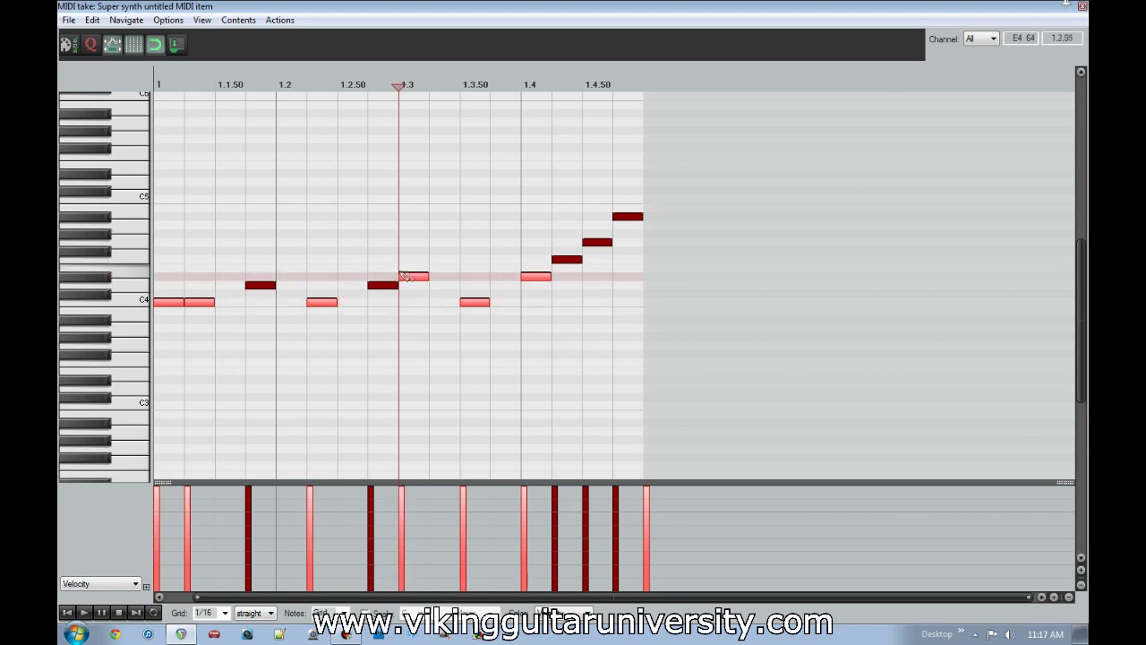
ctrl+click(133, 286)
ctrl+click(129, 265)
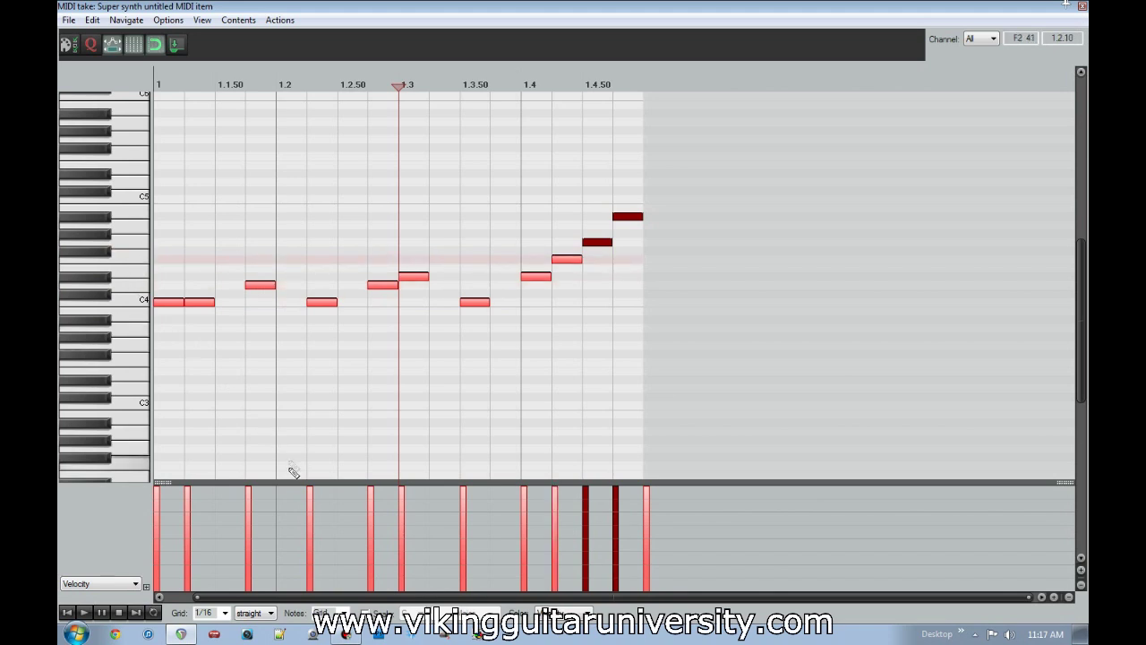
Step: Clear the pitch selection, marquee-select the entire melody and delete it
click(258, 352)
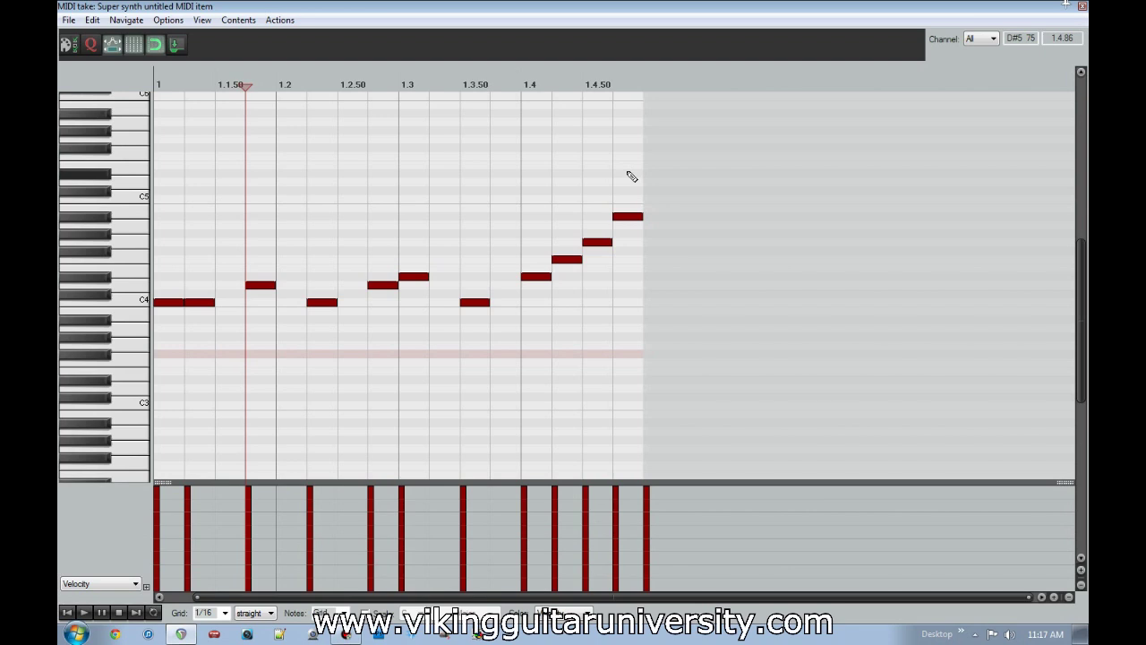
drag(632, 176, 146, 400)
key(Delete)
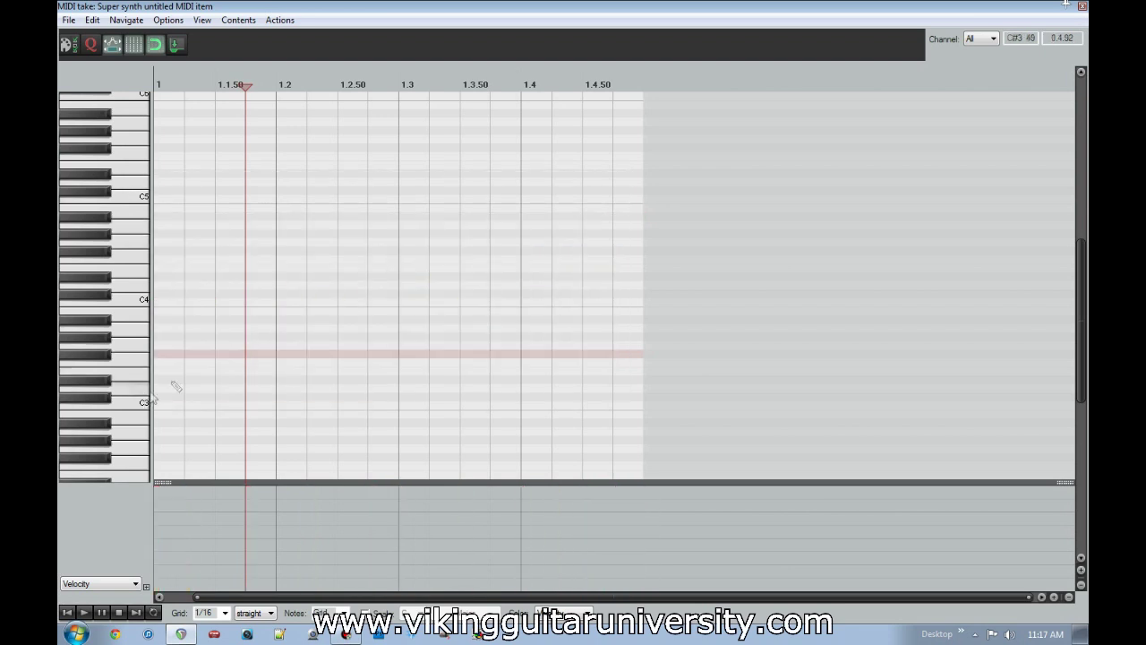
Step: Draw eight 1/16-long C4 notes, one on every eighth-note position of the bar, and play them from the start
click(175, 304)
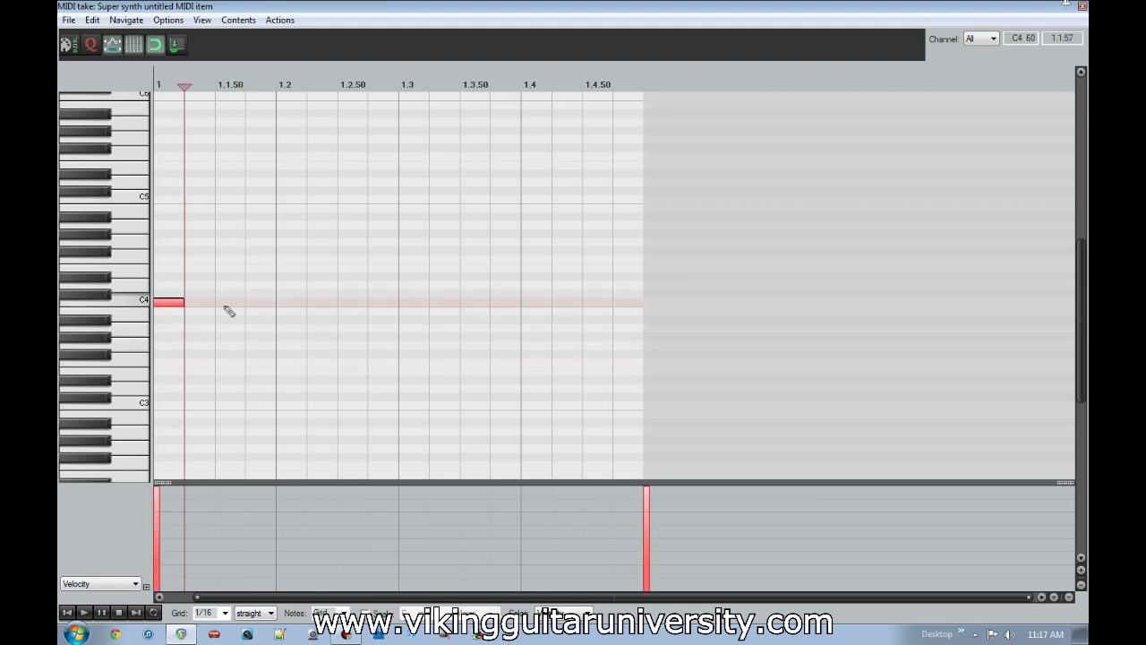
click(229, 303)
click(290, 302)
click(351, 302)
click(412, 303)
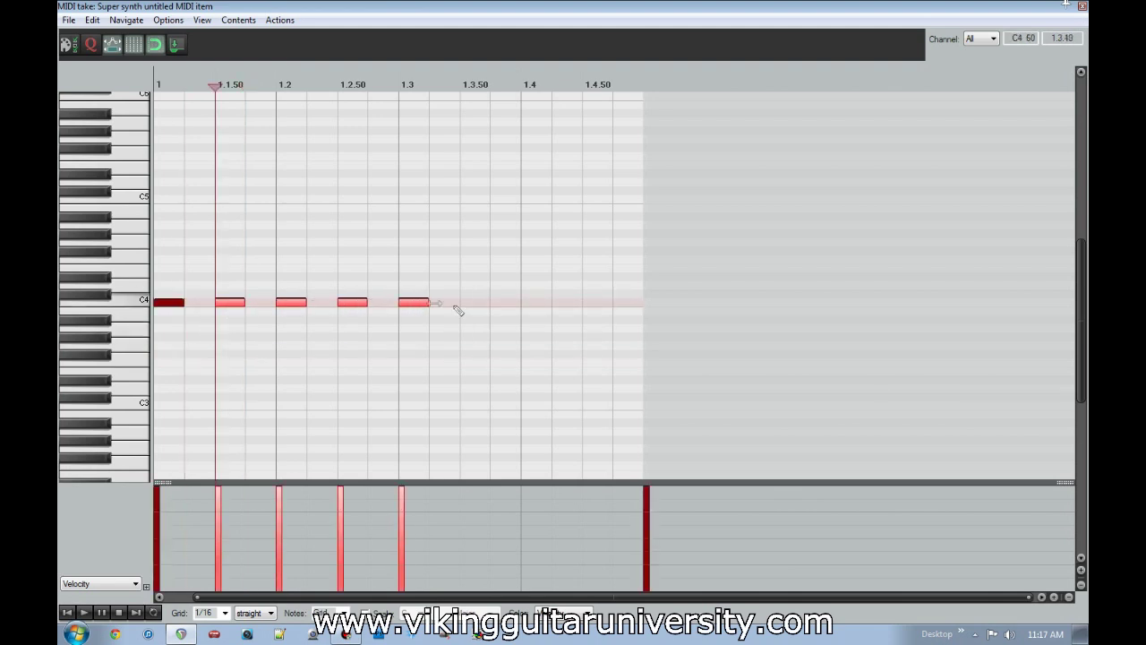
click(476, 304)
click(533, 305)
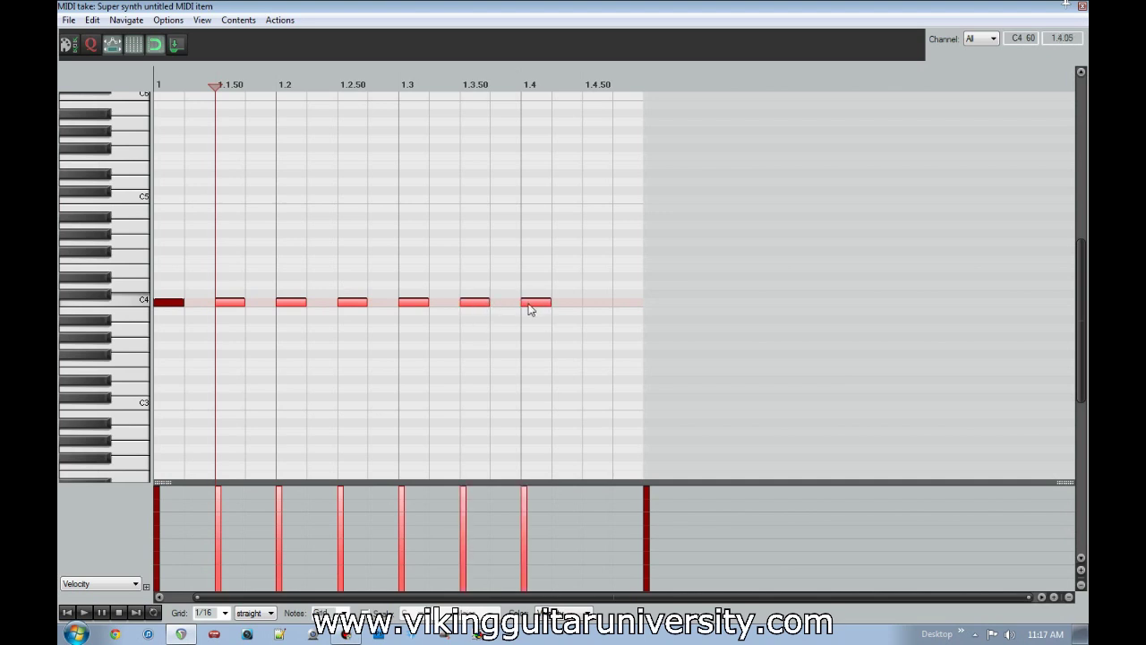
click(599, 305)
key(Home)
key(space)
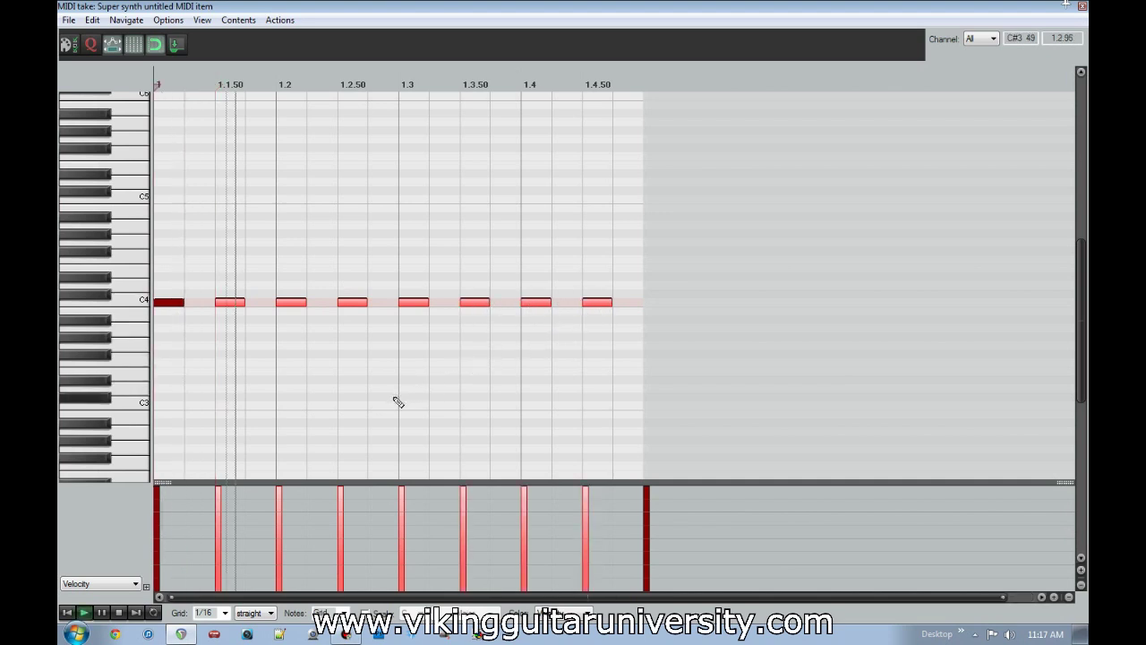
key(ctrl+space)
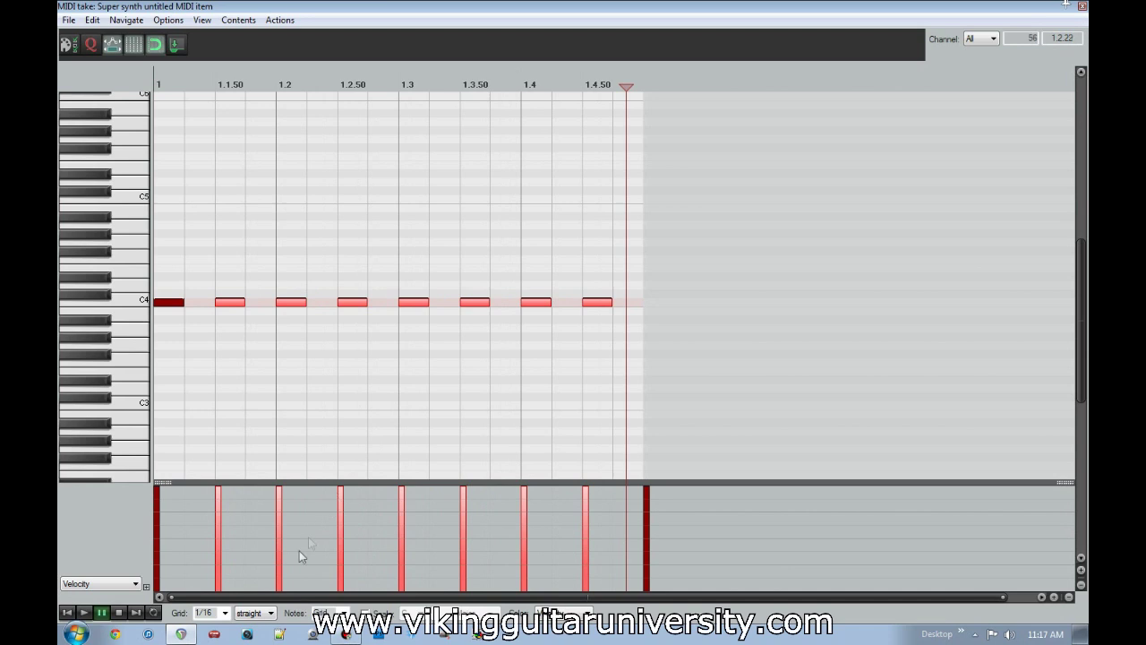
Step: Switch the grid to 1/8, 1/4 and 1/2 in turn, and return it to 1/16
click(225, 614)
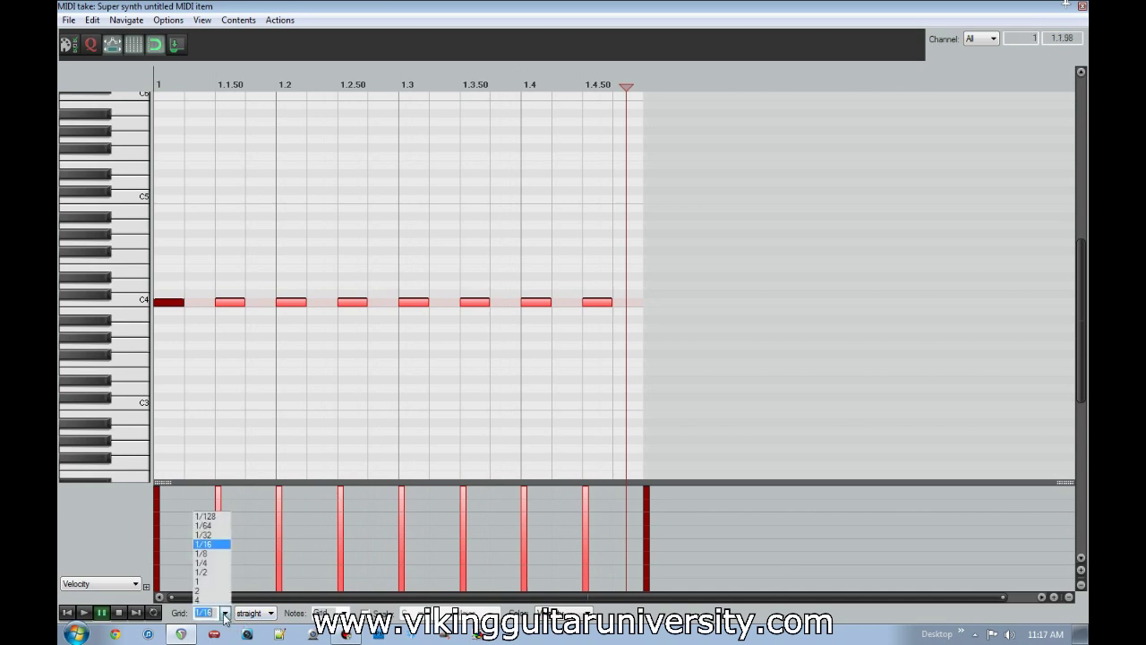
click(225, 557)
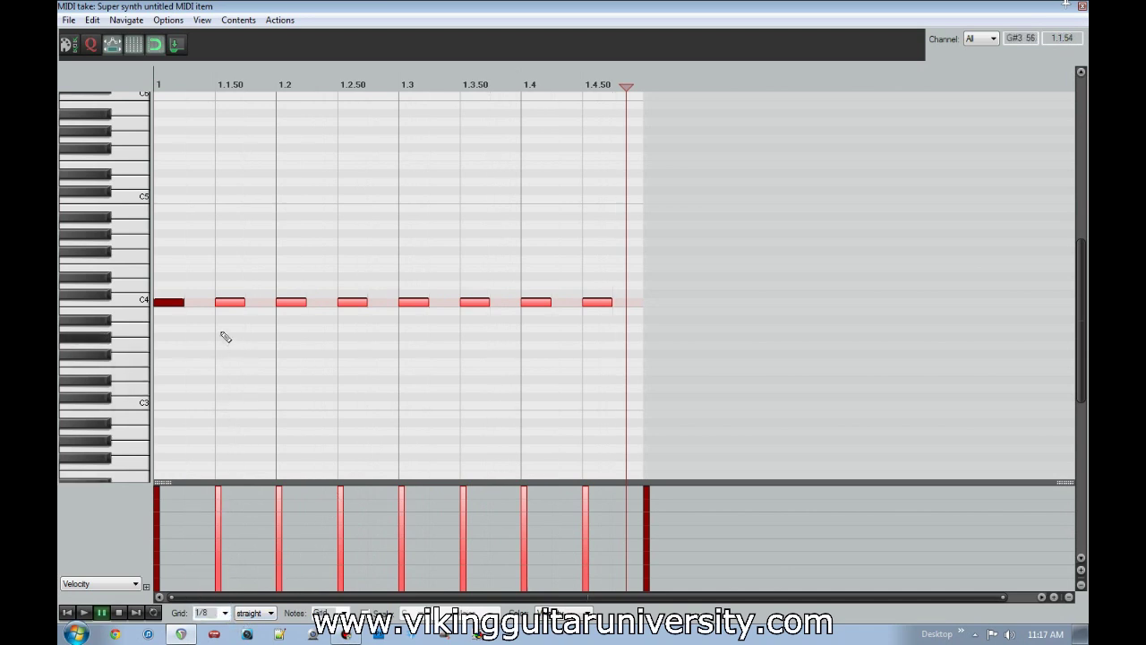
click(226, 613)
click(211, 562)
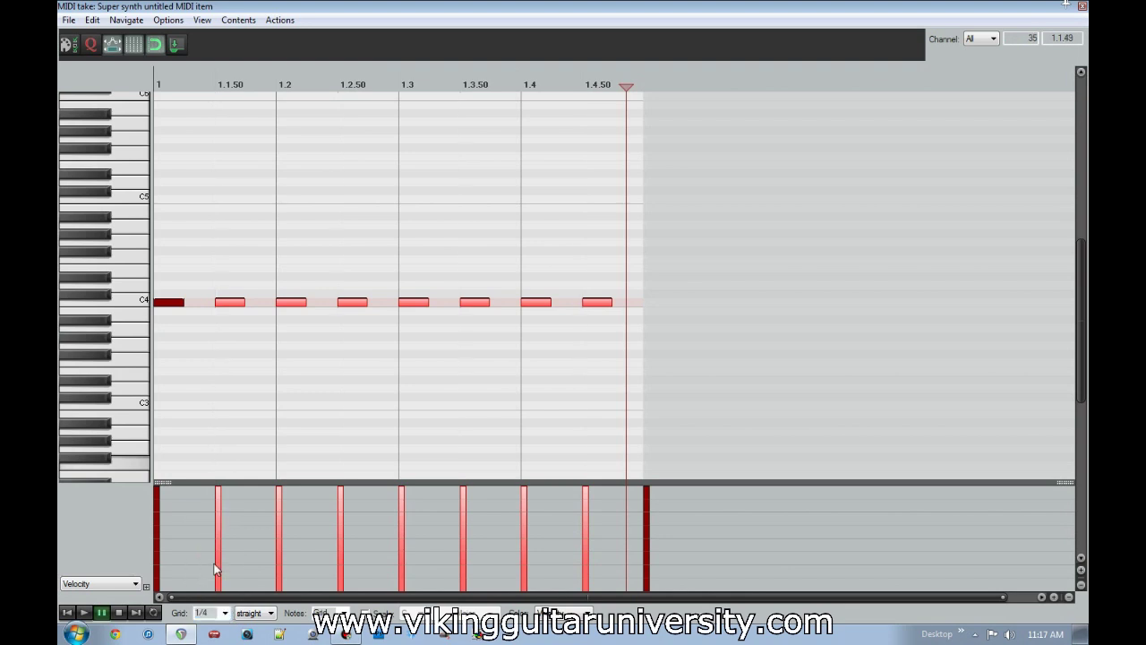
click(225, 616)
click(216, 572)
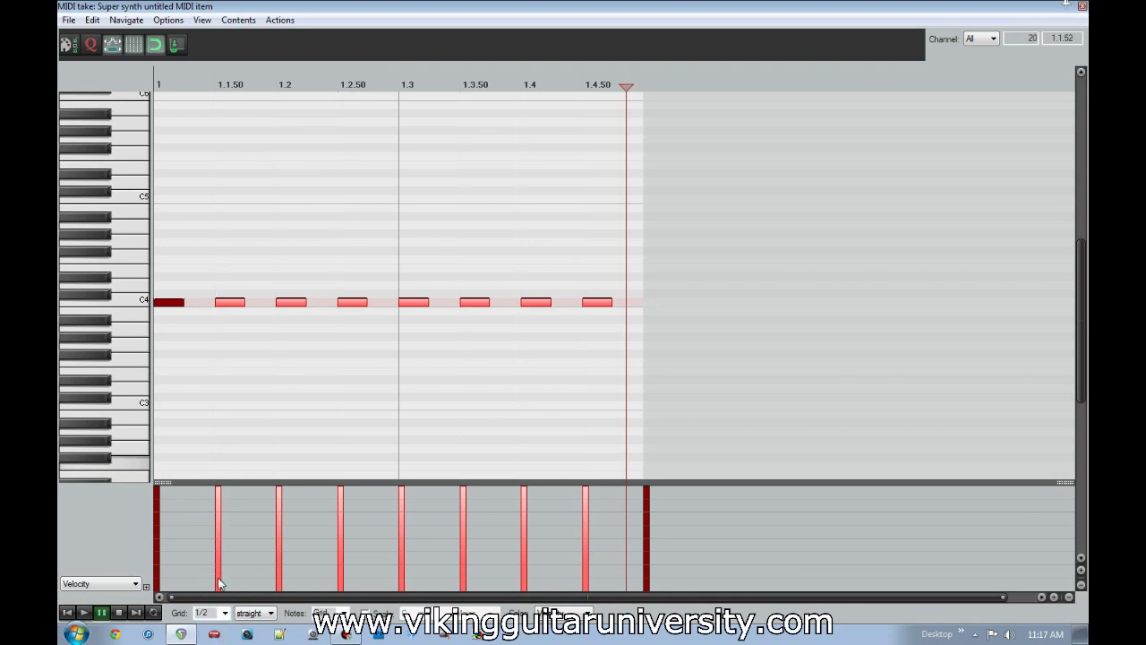
click(225, 613)
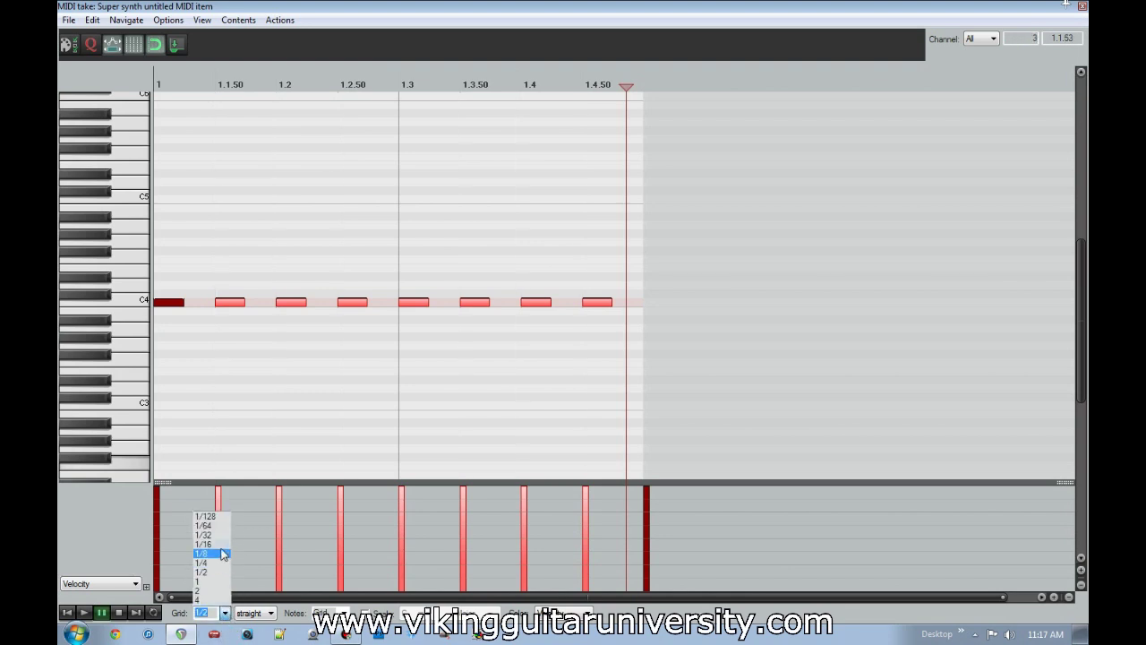
click(226, 555)
Step: Set the grid type to triplet and delete all eight C4 notes
click(272, 615)
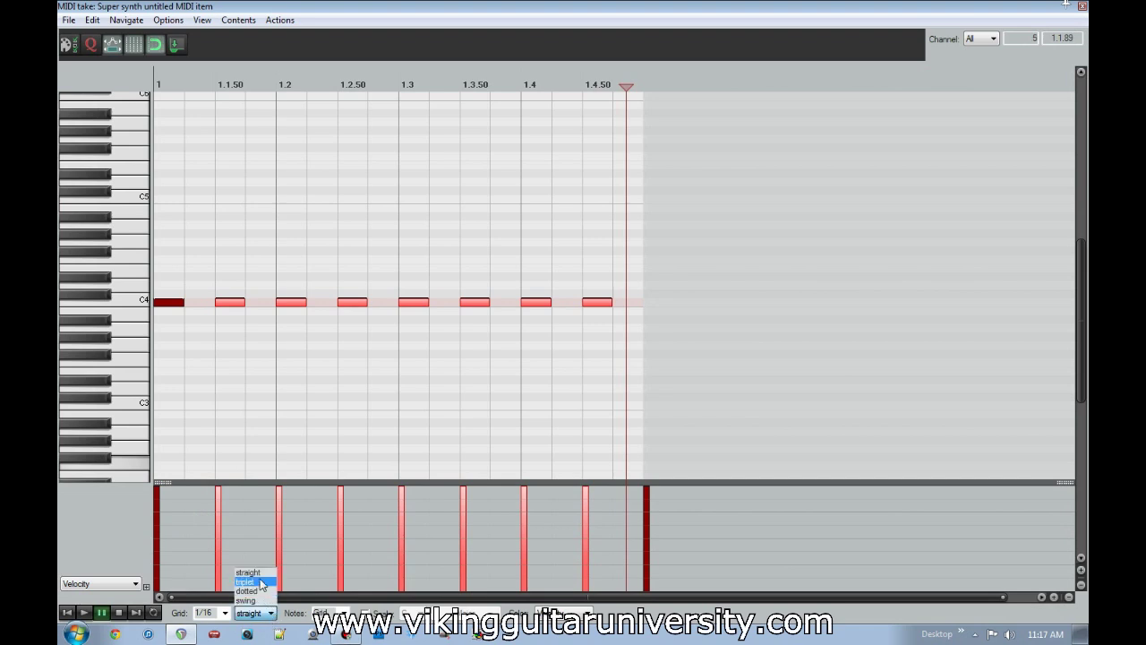
click(261, 583)
drag(211, 264, 627, 363)
key(Delete)
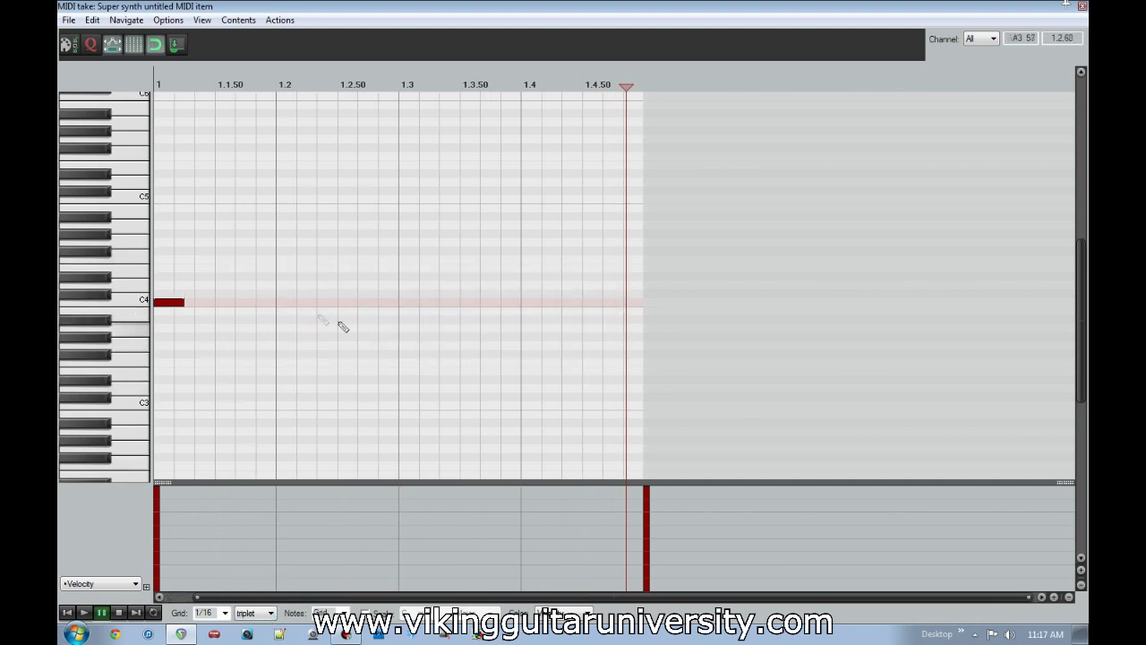
alt+click(174, 304)
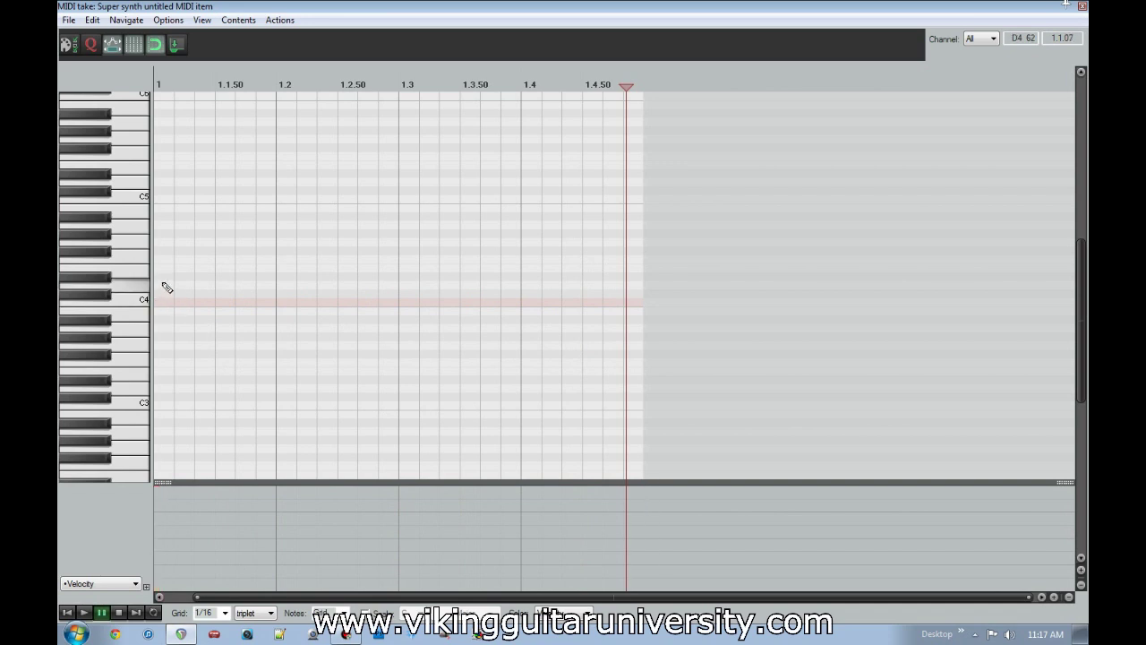
Step: Draw a triplet pattern of one D4 followed by two C4 notes on each of the four beats, and play it
click(165, 285)
click(204, 302)
click(245, 302)
click(286, 285)
click(327, 302)
click(367, 301)
click(408, 285)
click(449, 301)
click(490, 302)
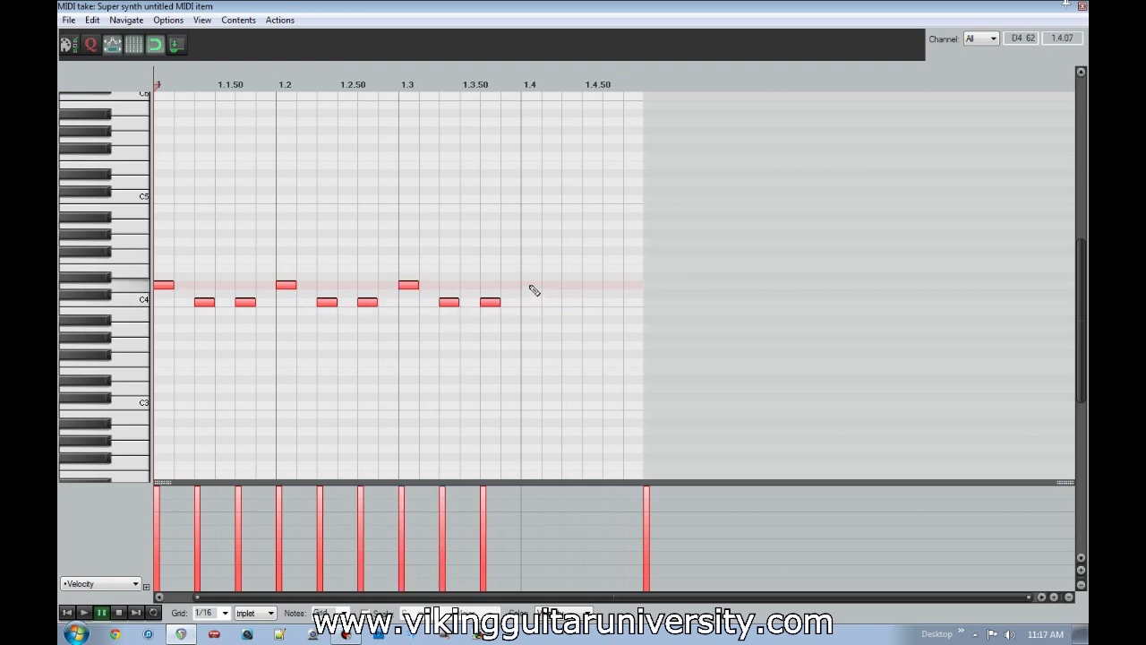
click(531, 285)
click(572, 301)
click(613, 302)
key(space)
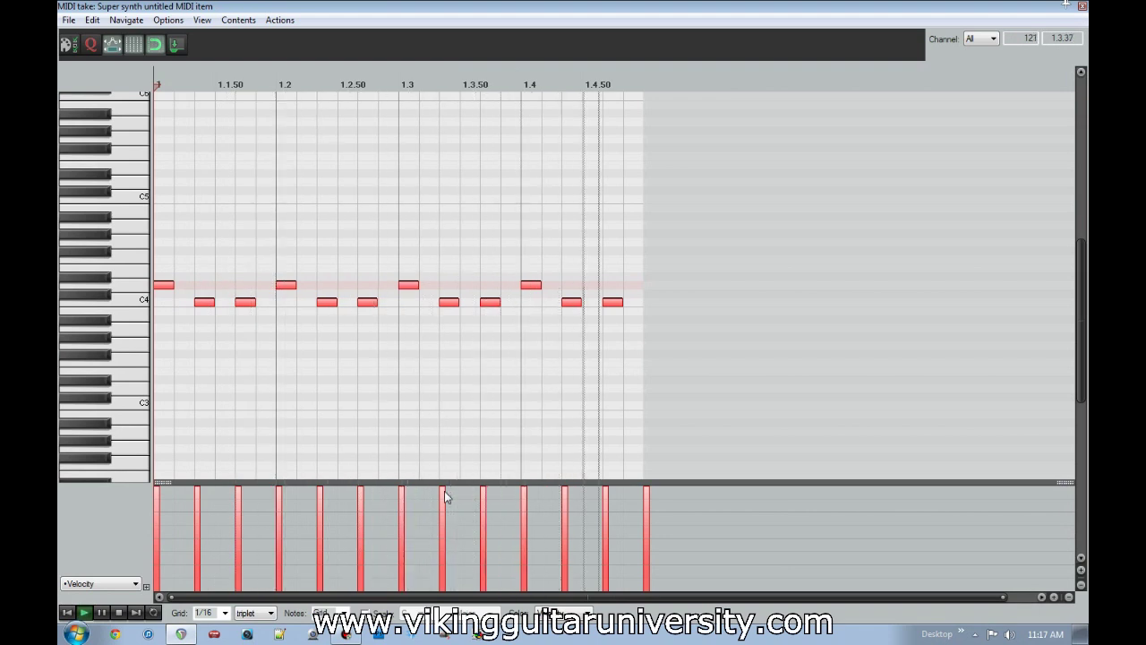
key(space)
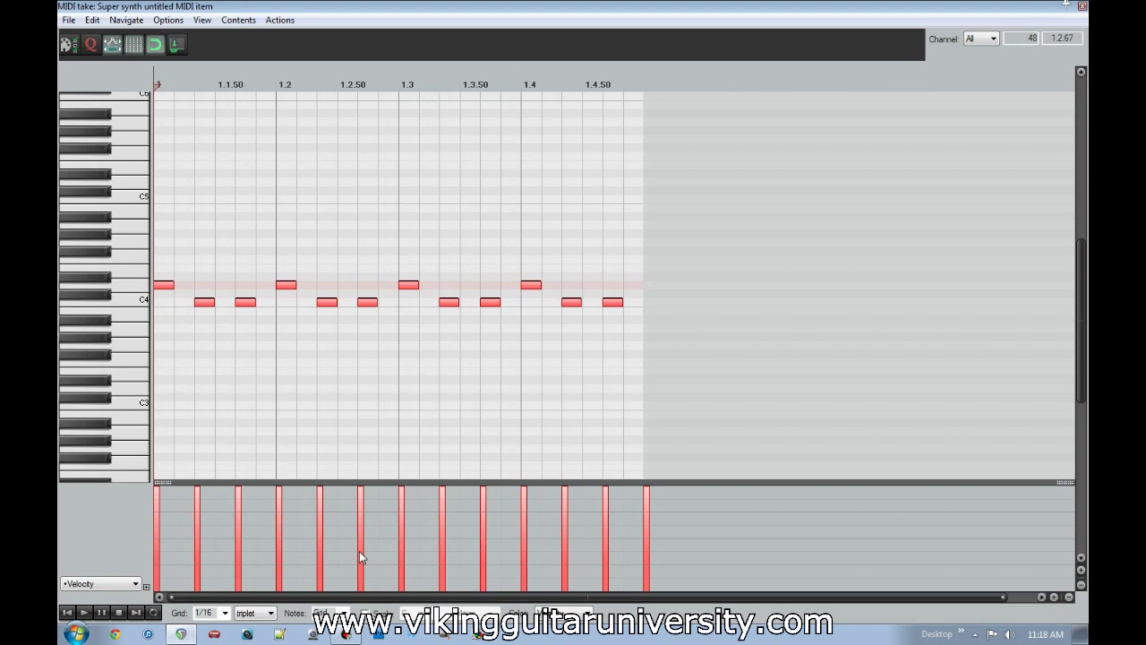
Step: Switch the grid type to dotted, swing and straight in turn, and play the triplet pattern
click(270, 612)
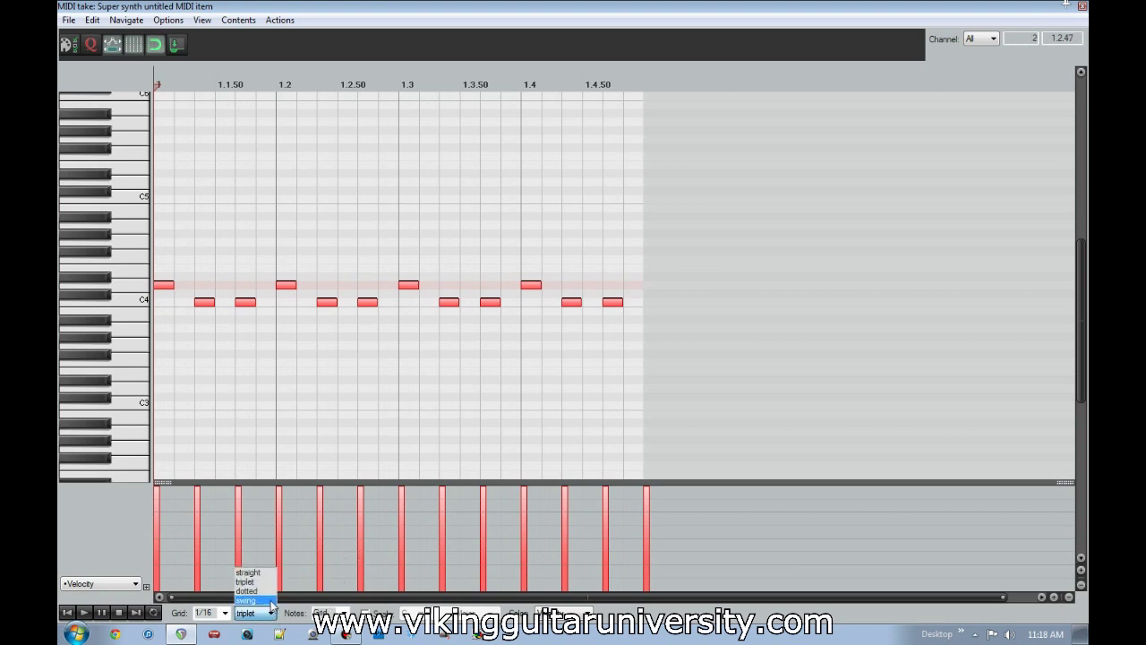
click(270, 592)
click(270, 613)
click(261, 600)
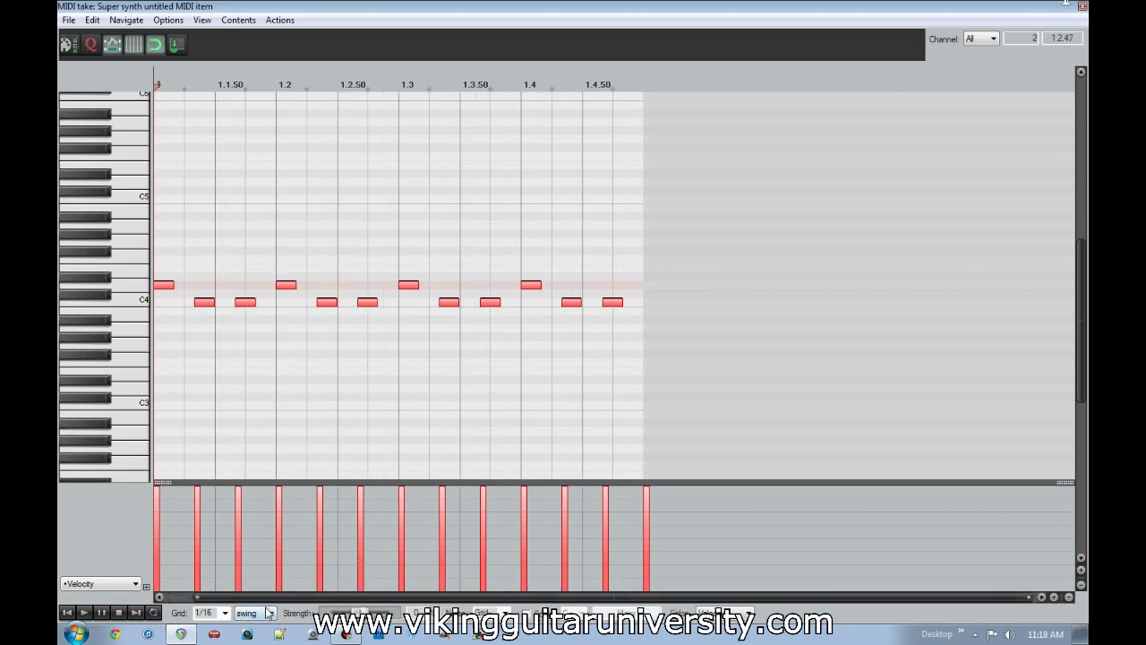
click(266, 614)
click(267, 580)
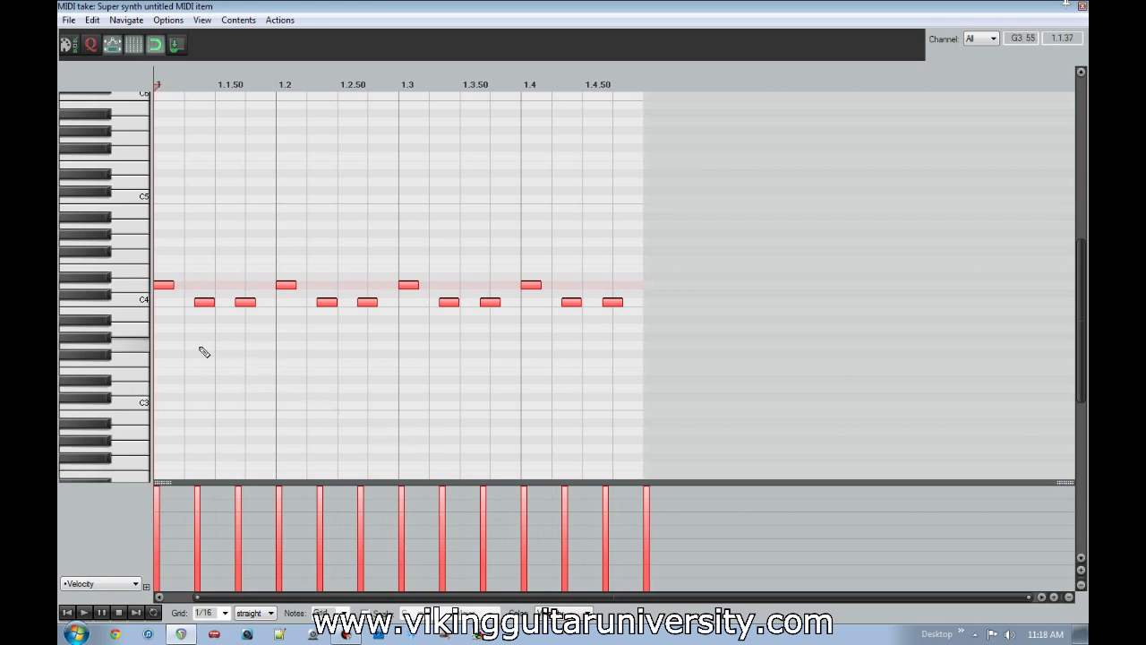
key(space)
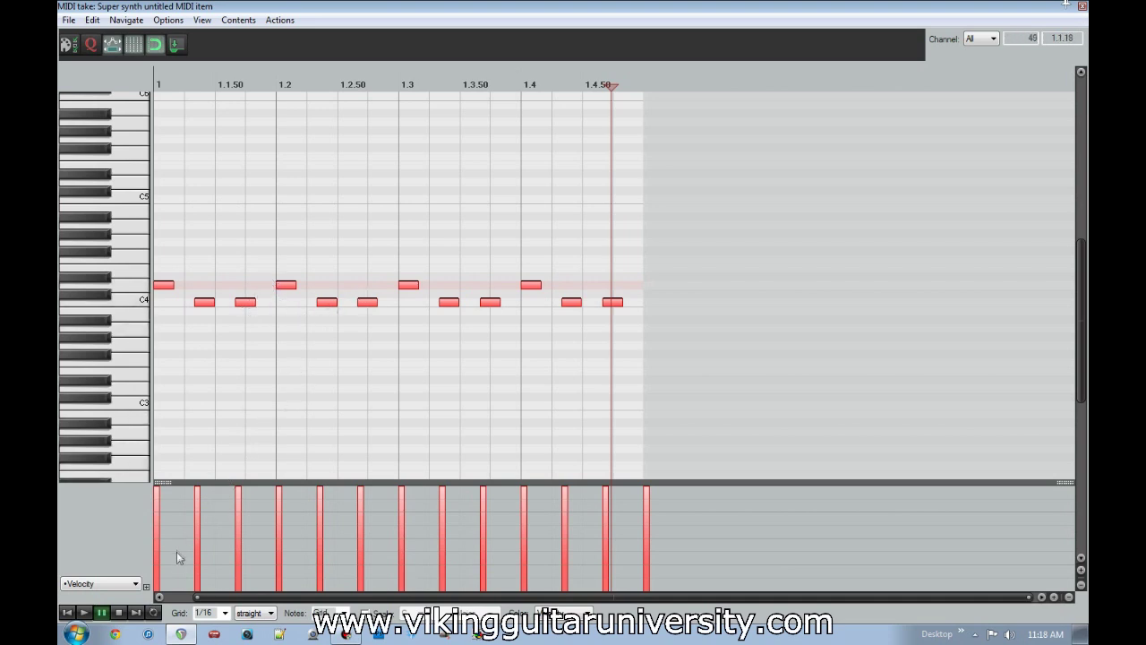
Step: Lower the velocities of all C4 notes, the first of each pair strongly and the second to about 75, and play the pattern
drag(187, 571, 204, 565)
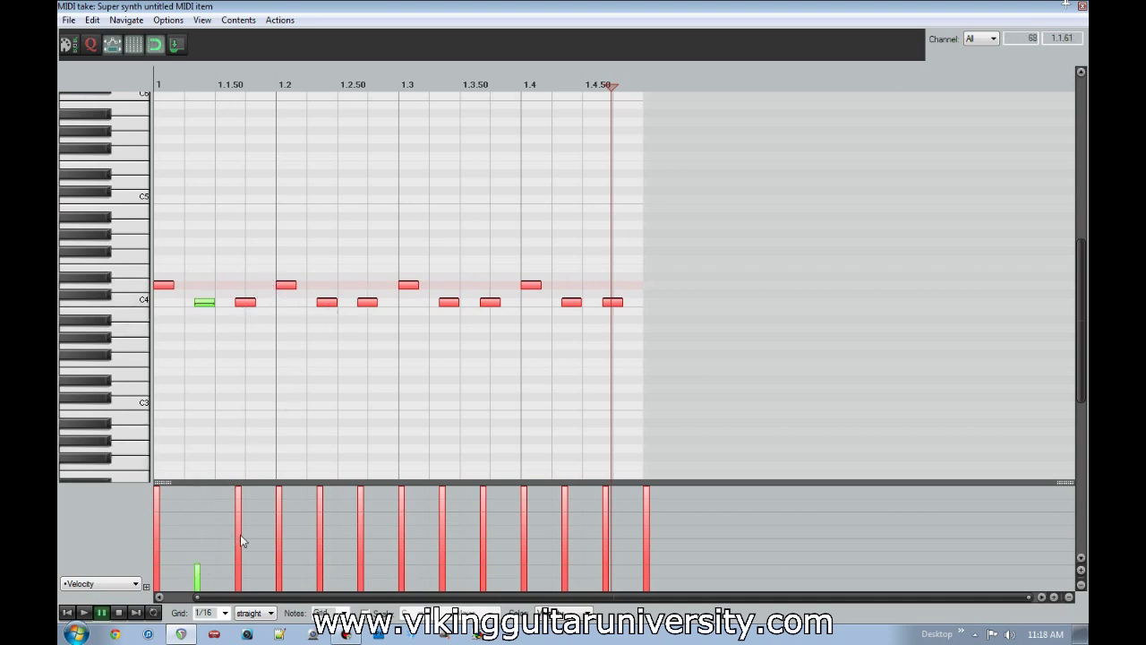
click(240, 537)
click(321, 564)
click(361, 532)
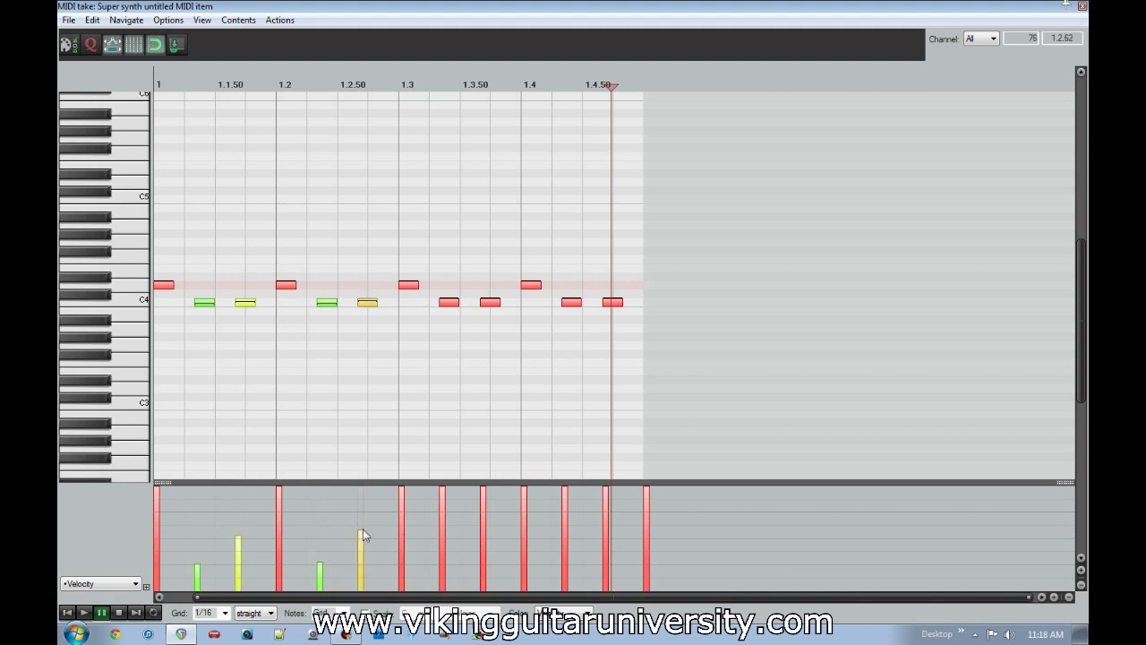
click(443, 573)
click(483, 531)
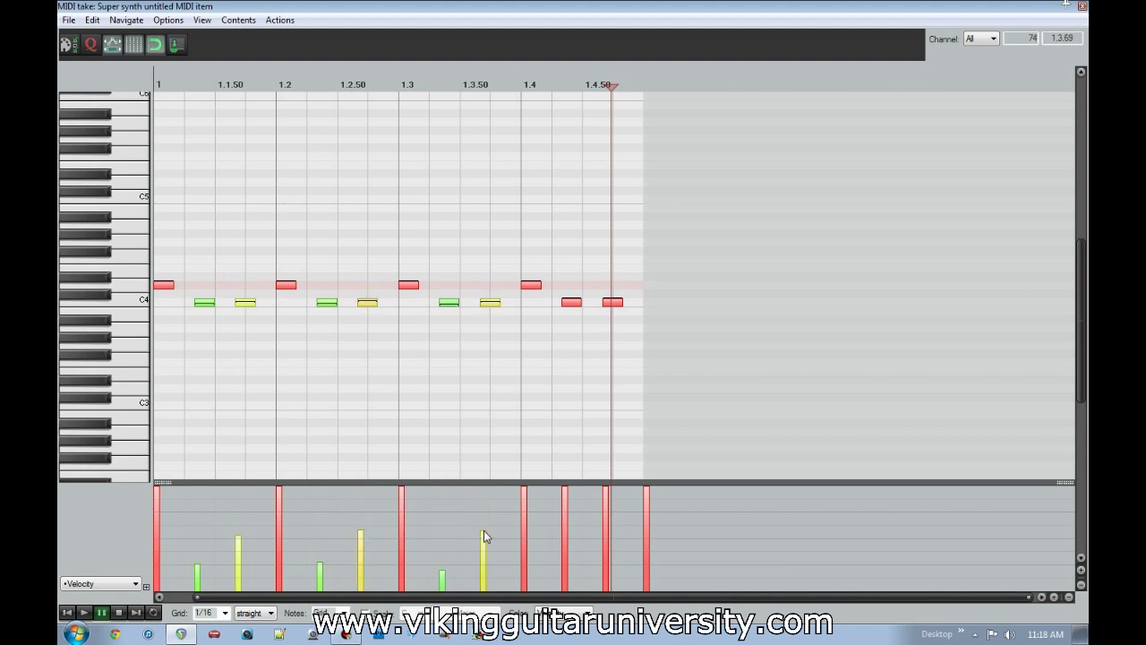
click(565, 566)
click(606, 527)
key(space)
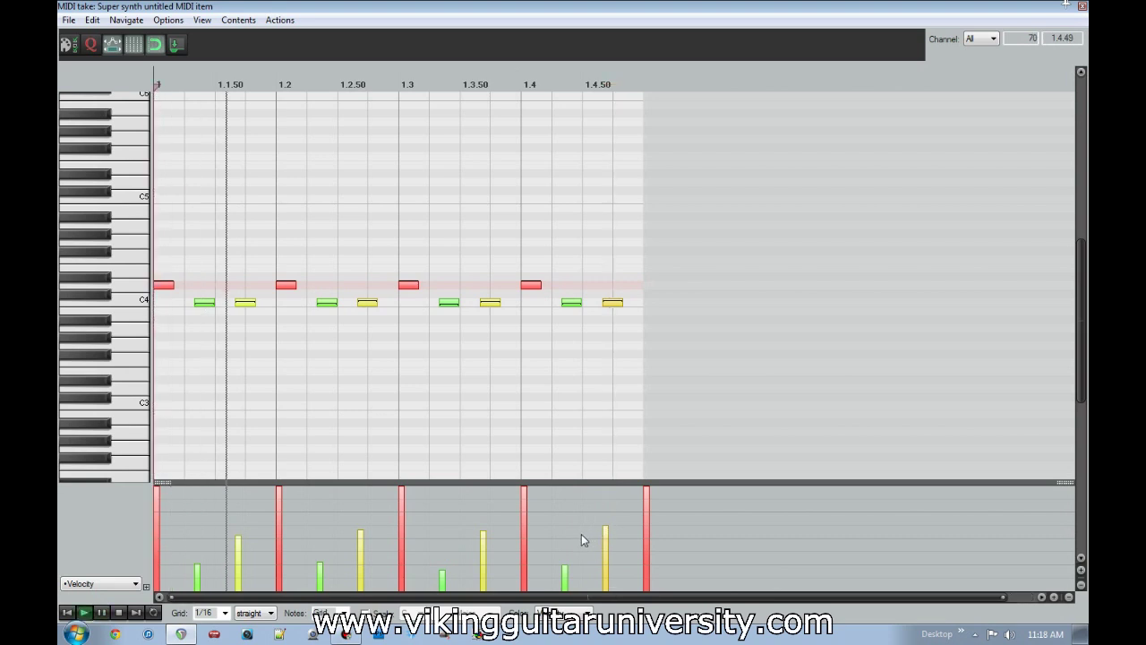
key(space)
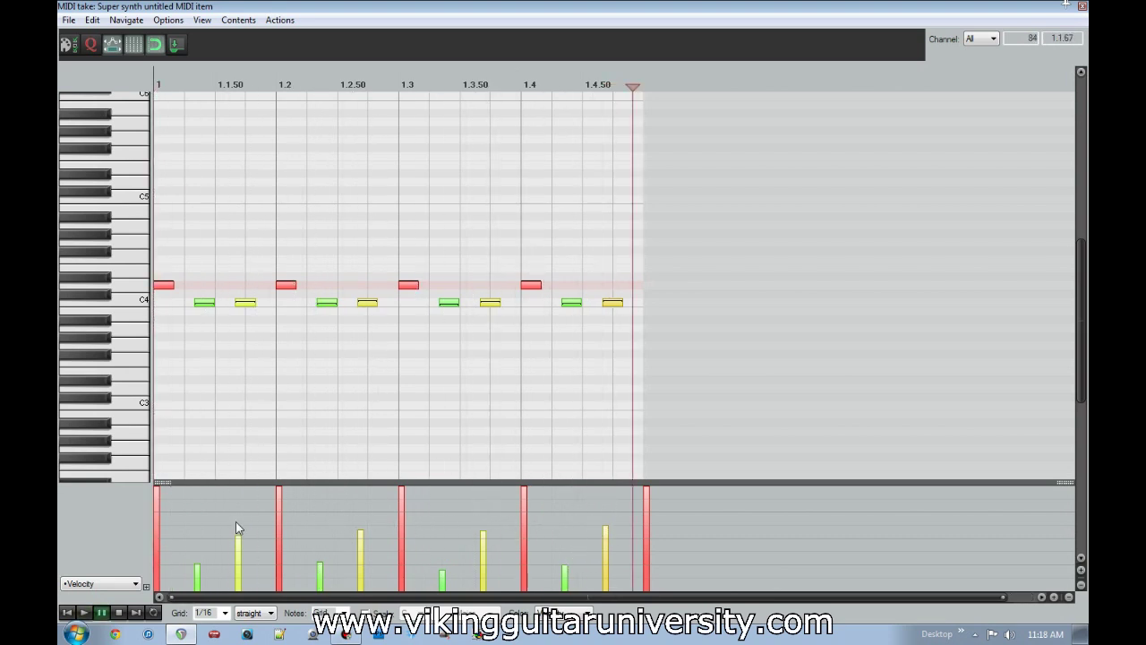
Step: Raise the C4 velocities in the first two beats, draw a rising velocity ramp from beat 3's first C4 to the last note, and play back
drag(186, 564, 240, 521)
drag(358, 534, 366, 509)
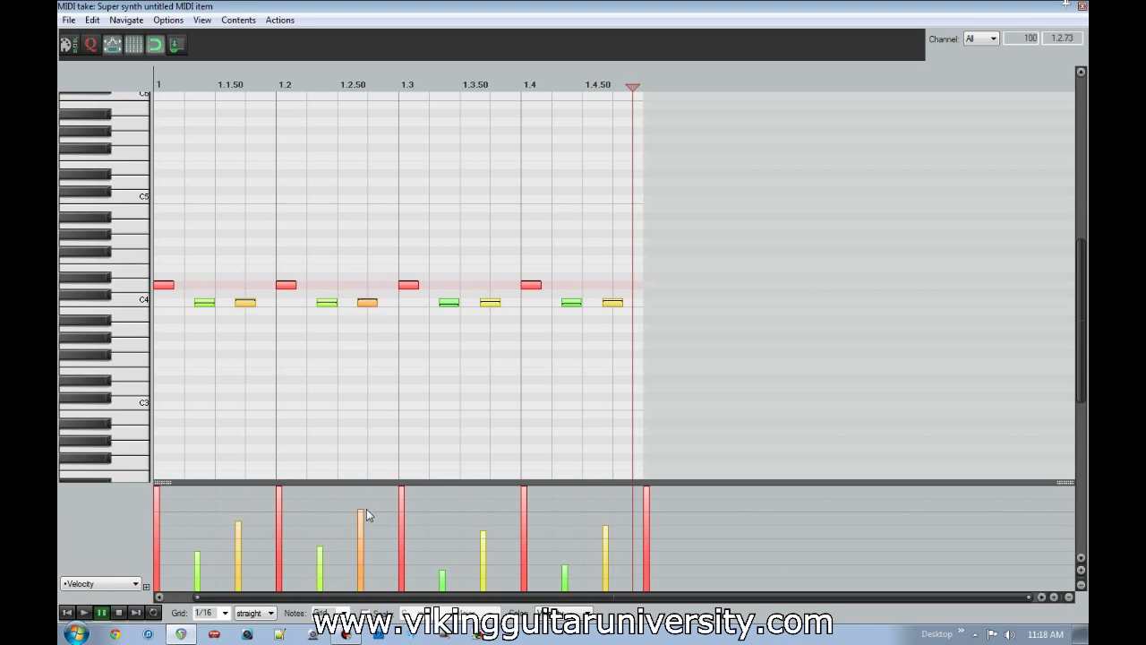
drag(441, 542, 445, 548)
click(476, 508)
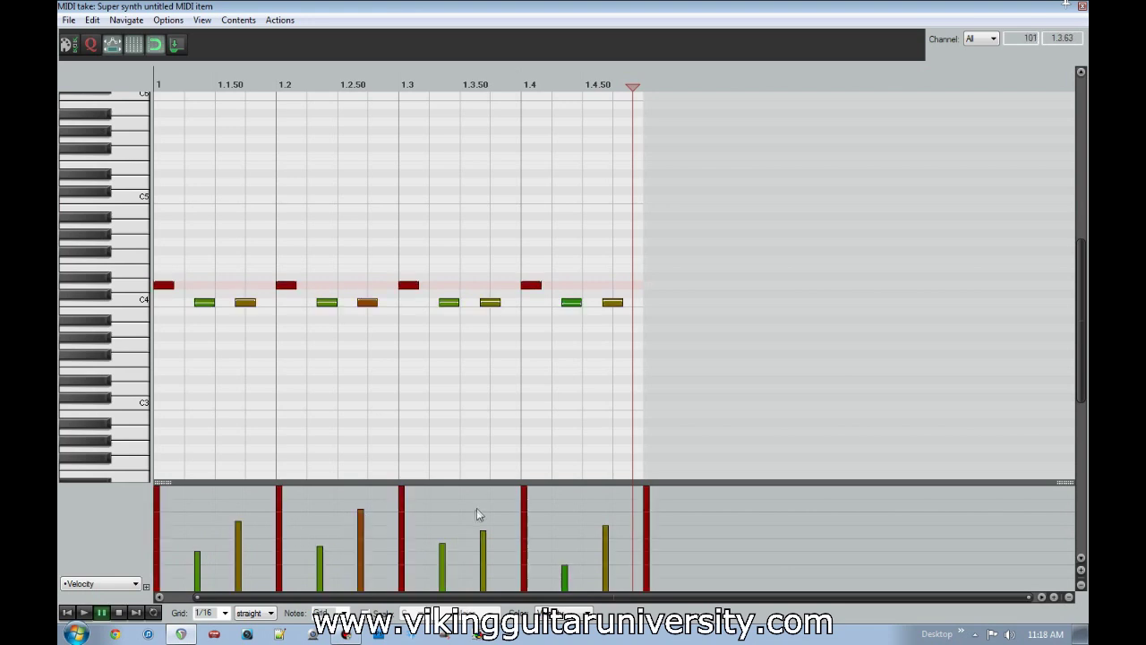
drag(477, 540, 607, 504)
key(space)
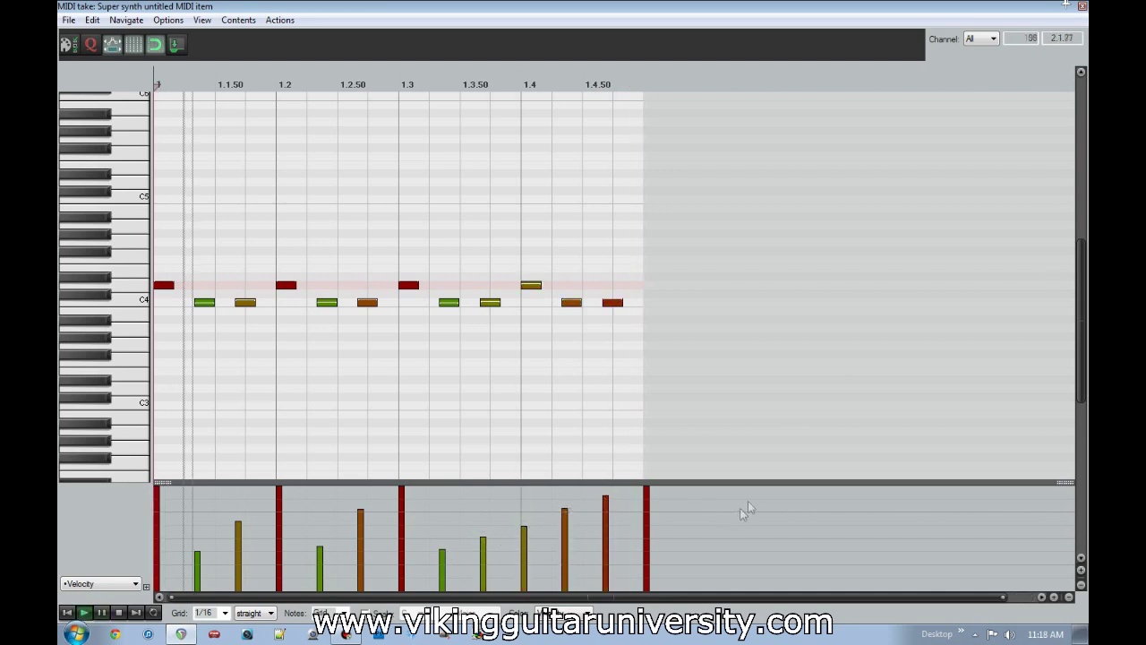
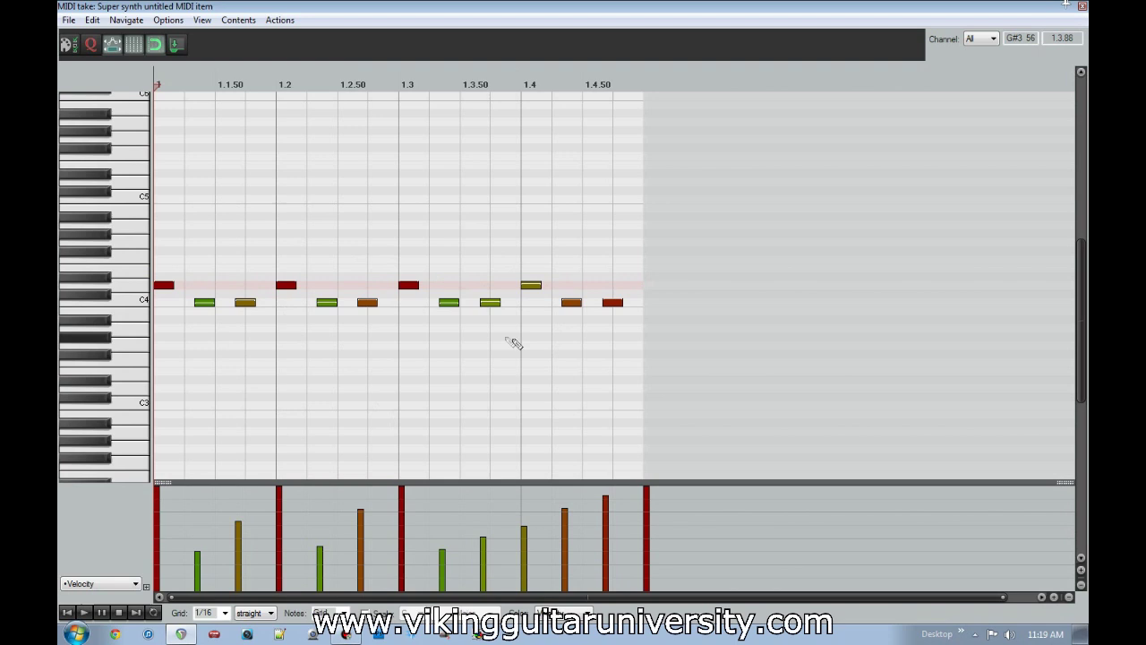
Step: Set the grid type to triplet and place the edit cursor at beat 1.2
click(261, 612)
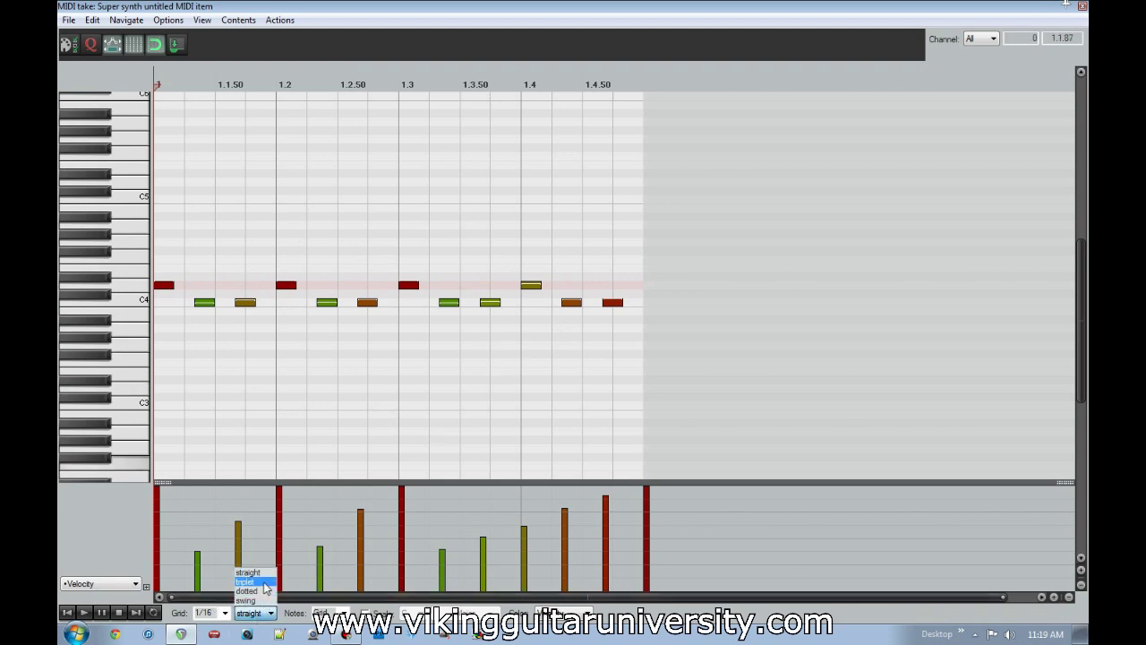
click(259, 579)
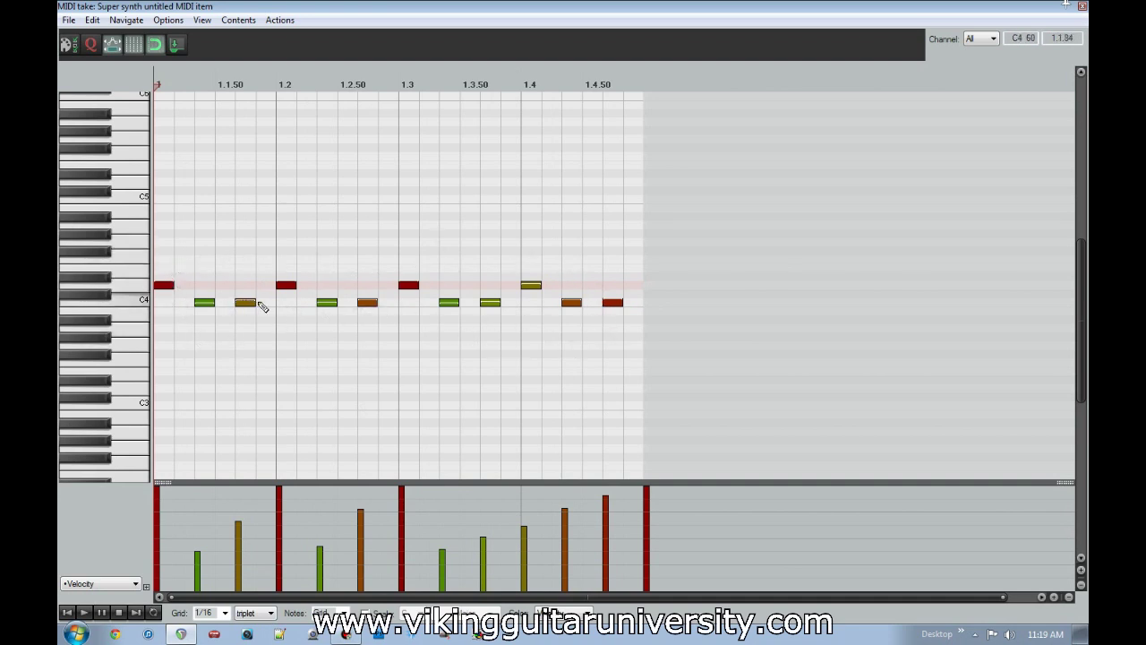
click(279, 319)
scroll(375, 338, up, 1)
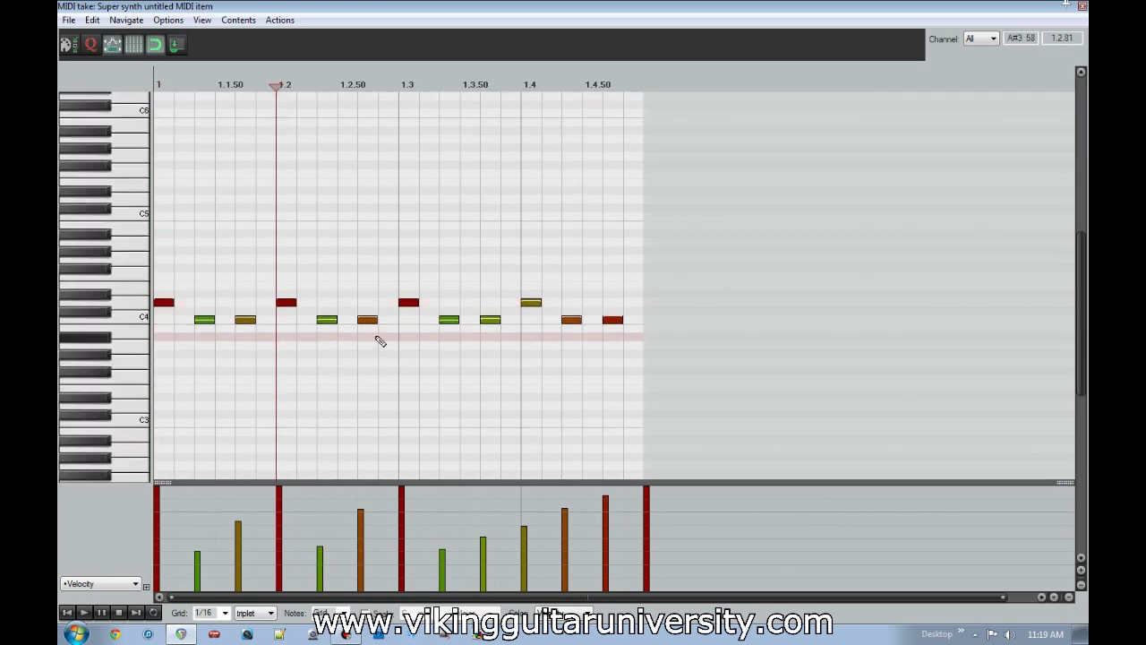
scroll(380, 341, up, 3)
scroll(380, 342, down, 3)
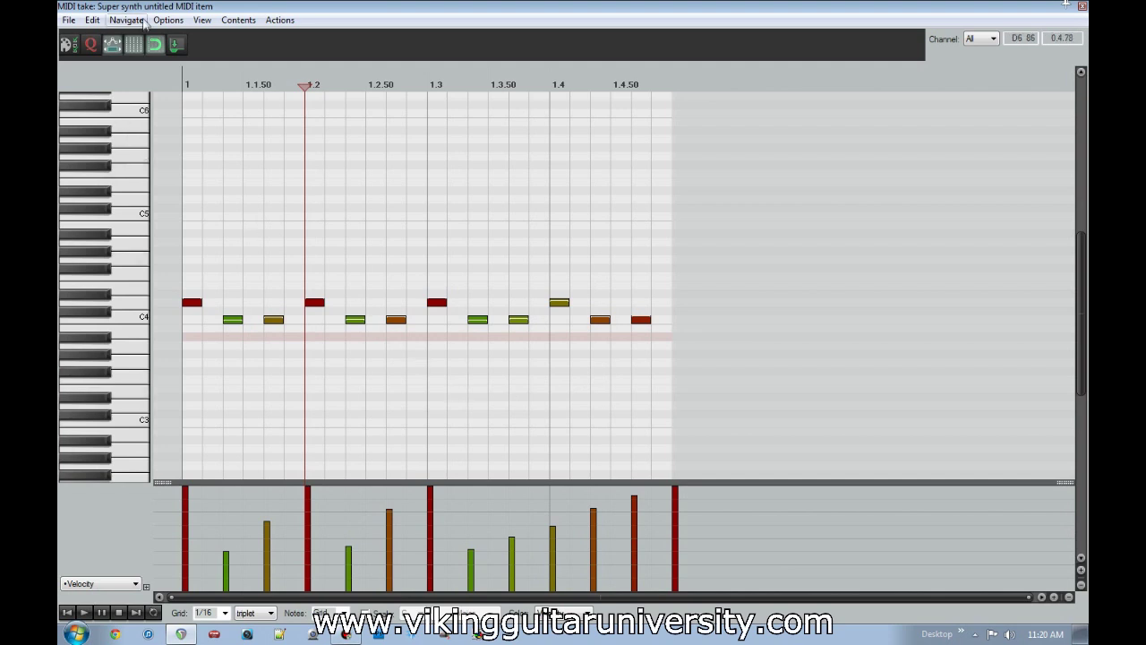
Step: Try humanizing all notes with timing at 27%, velocity at 25% and timing bias at 35%, and discard the changes
click(166, 20)
mouse_move(93, 19)
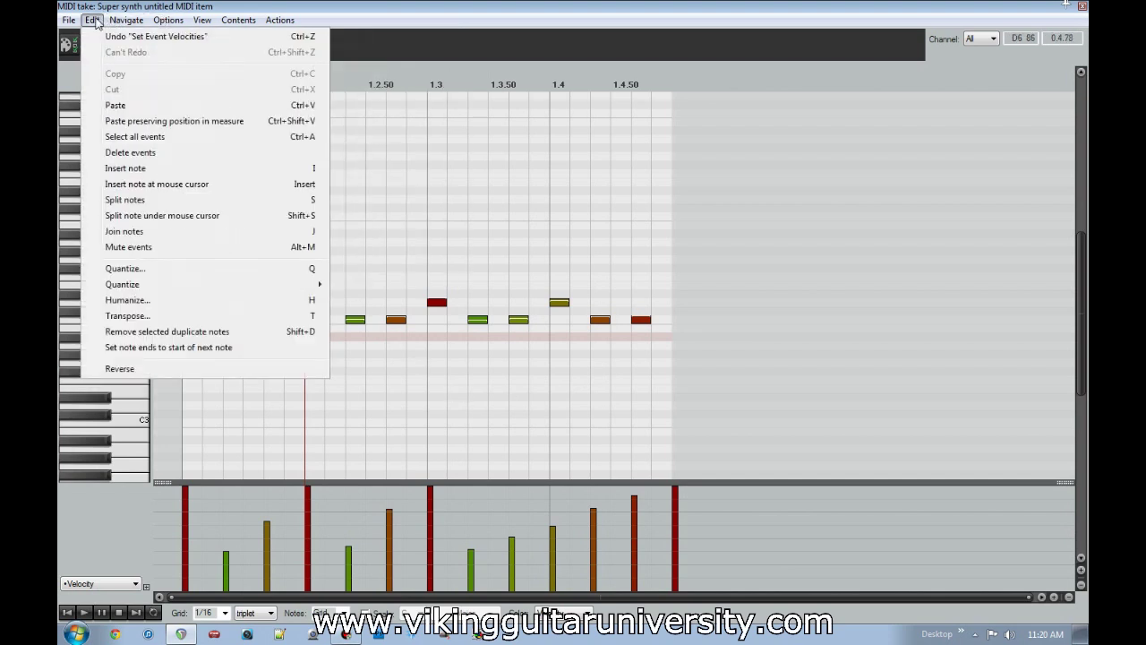
click(140, 308)
drag(584, 256, 570, 136)
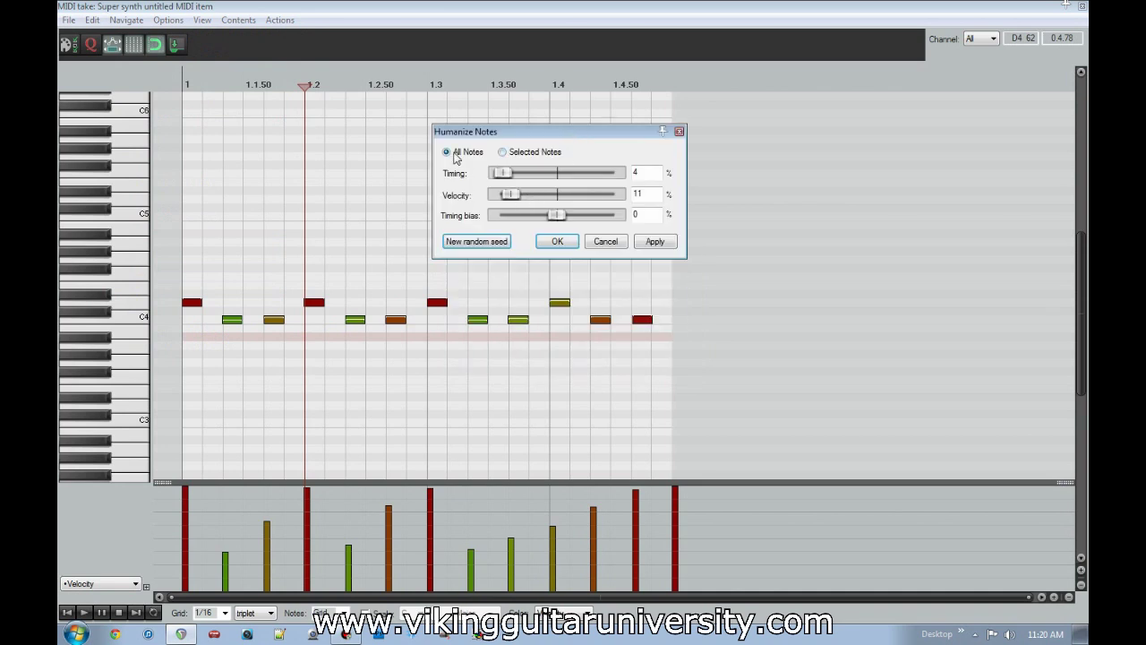
click(503, 153)
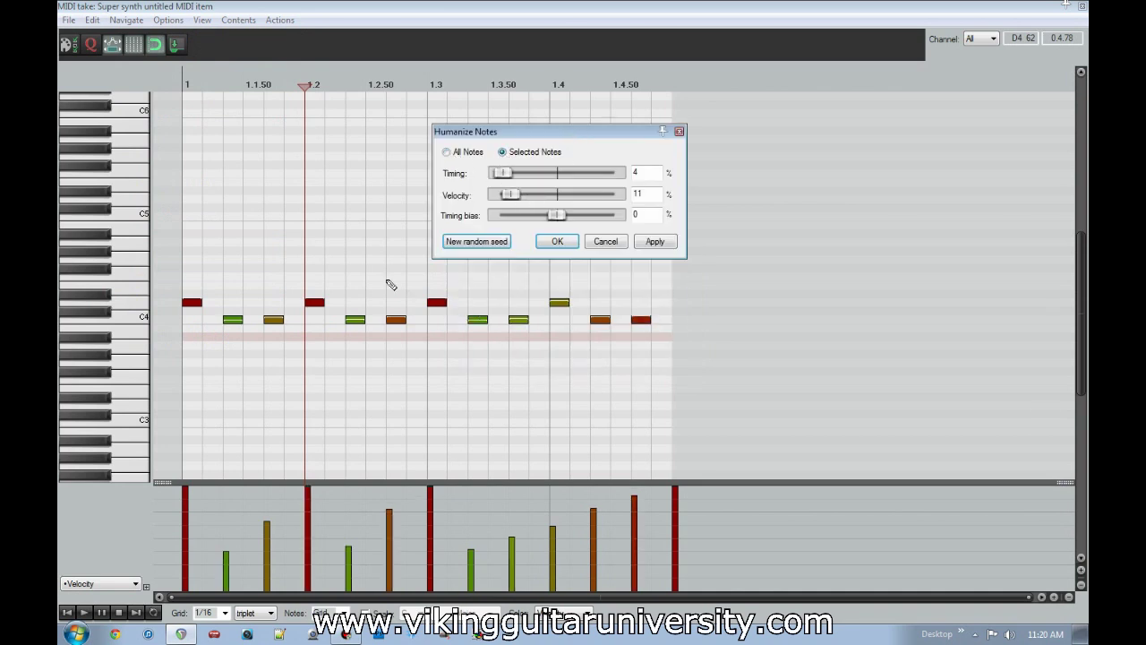
click(448, 152)
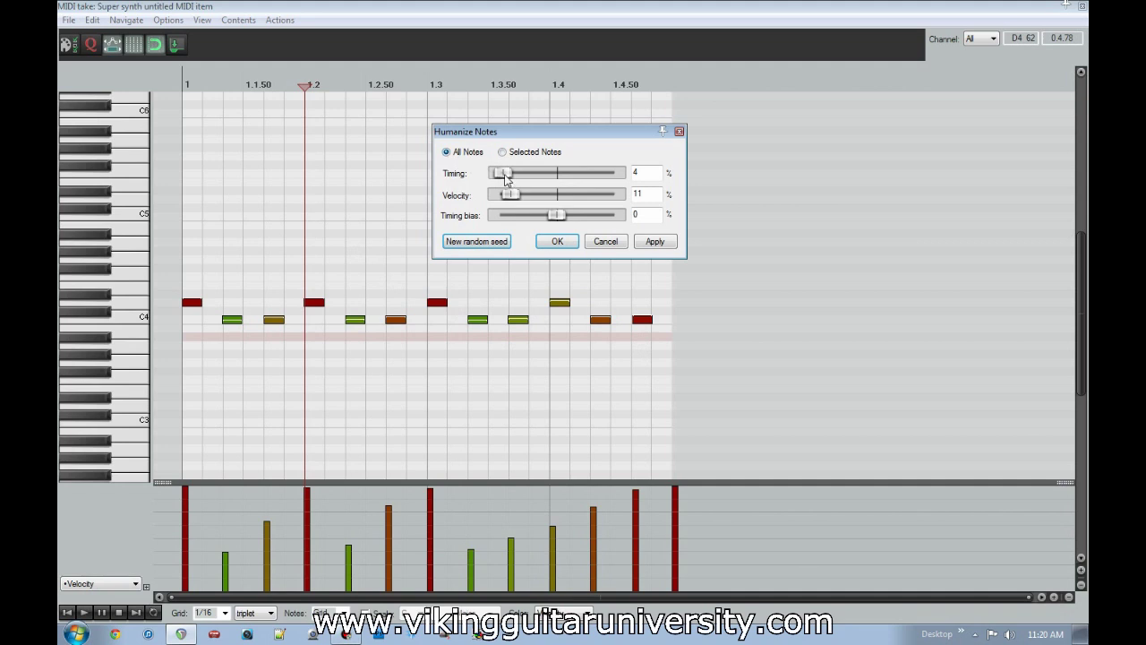
drag(506, 175, 483, 182)
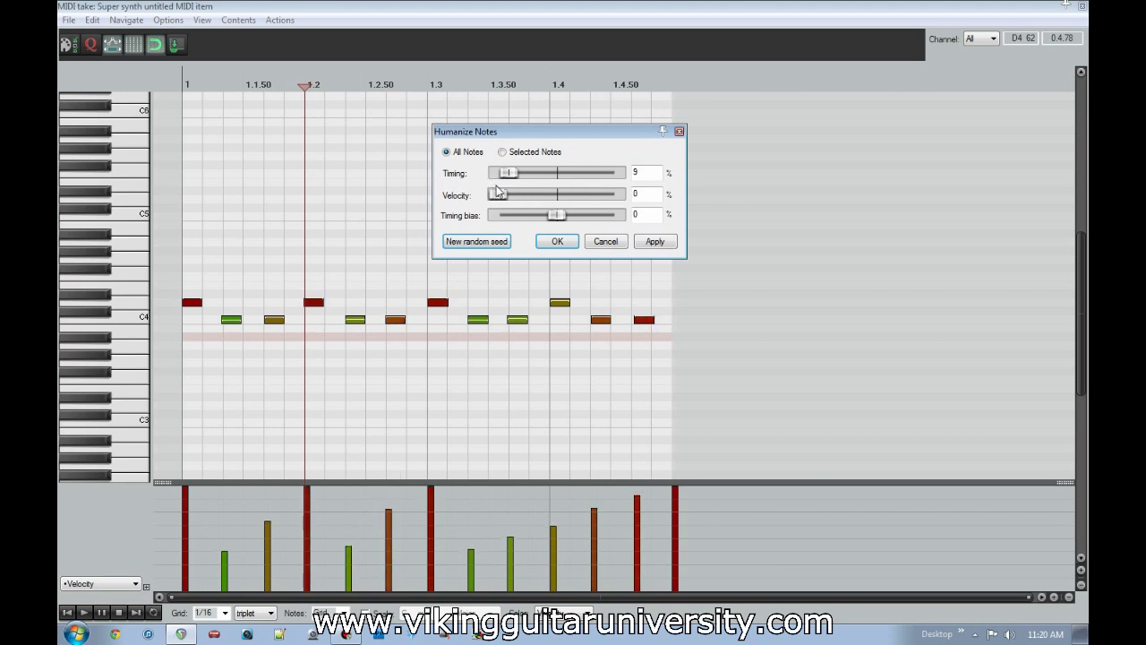
drag(500, 196, 529, 175)
drag(558, 215, 582, 215)
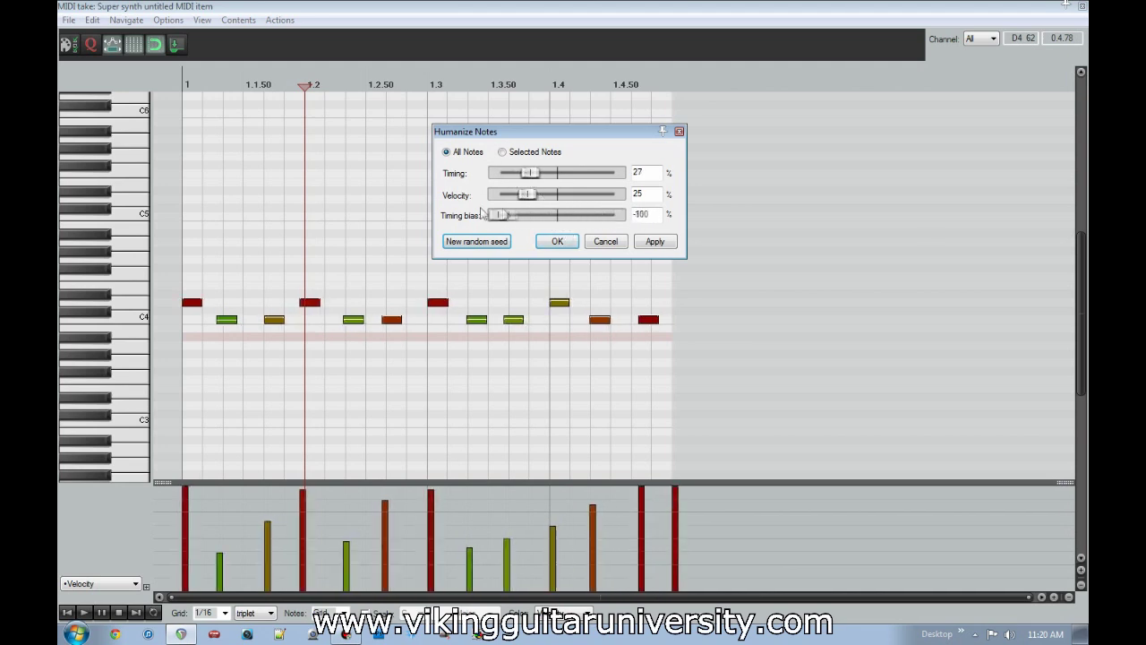
click(605, 241)
Step: Play the unhumanized triplet pattern from the start and pause it on the last note
key(Home)
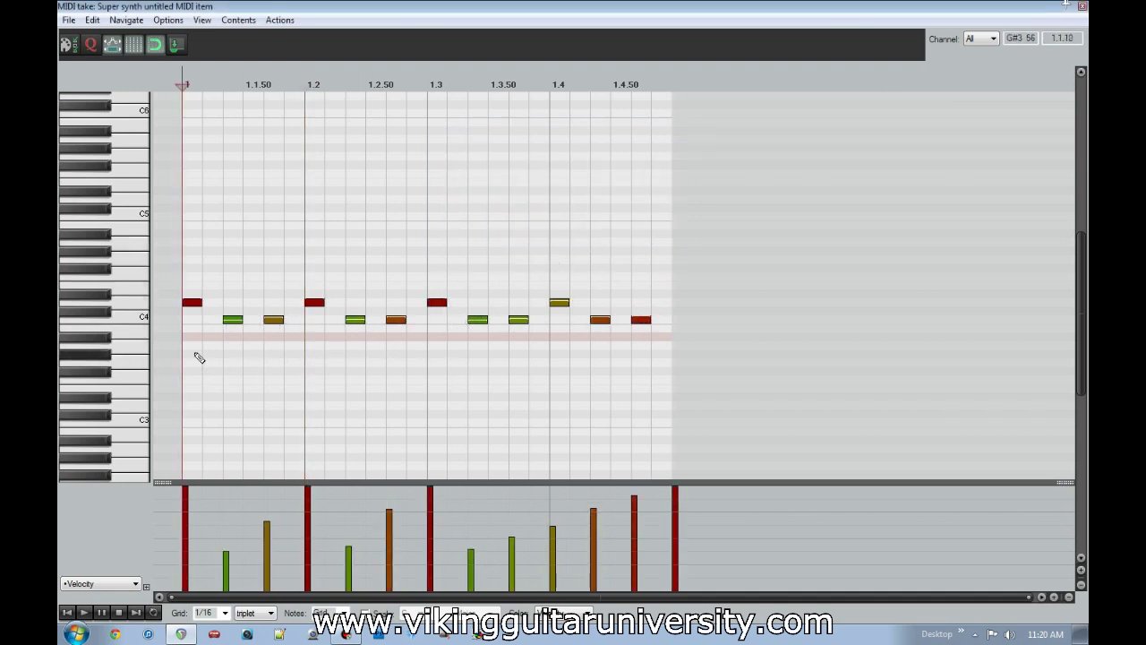
key(space)
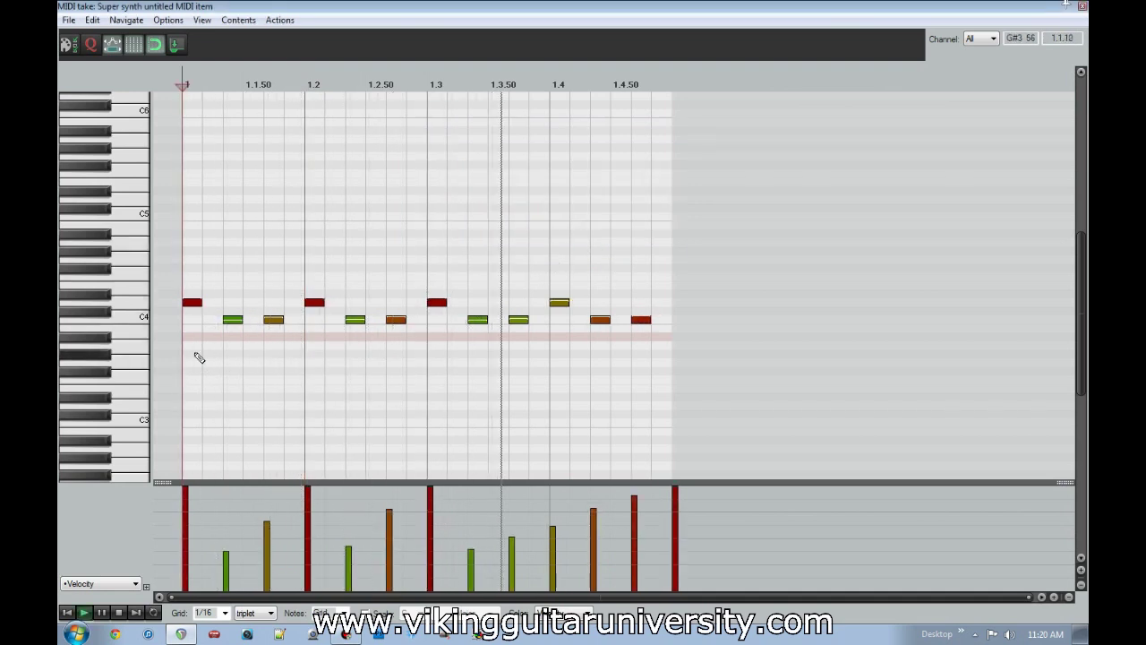
key(ctrl+space)
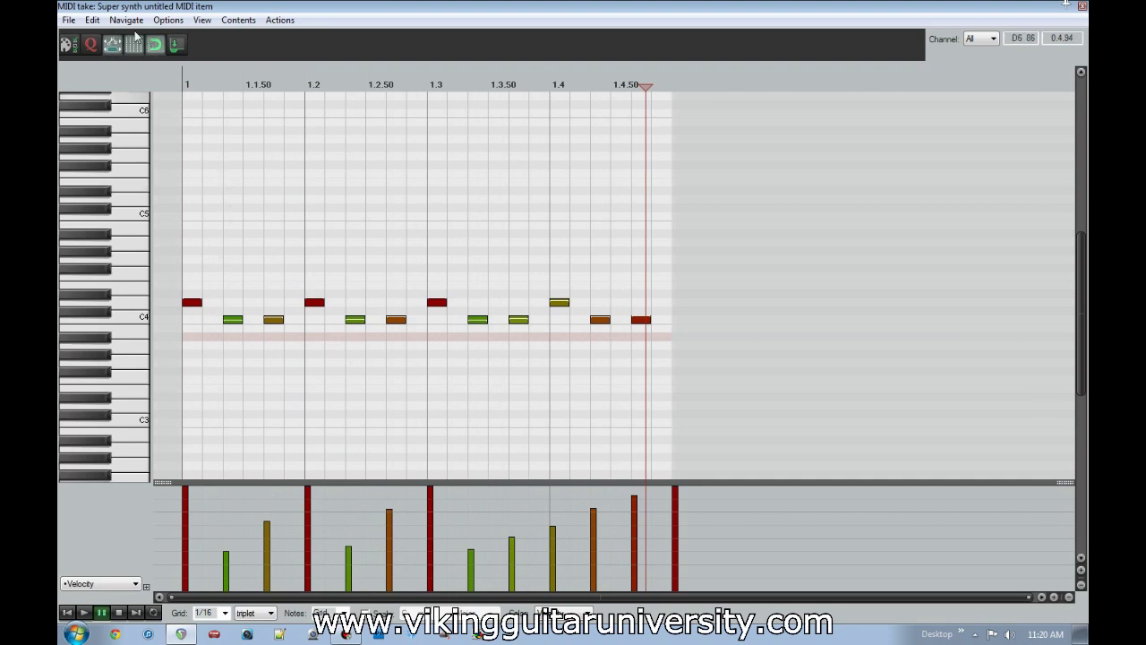
Step: Humanize all notes with timing 11%, velocity 23% and timing bias 35%
click(92, 20)
click(215, 303)
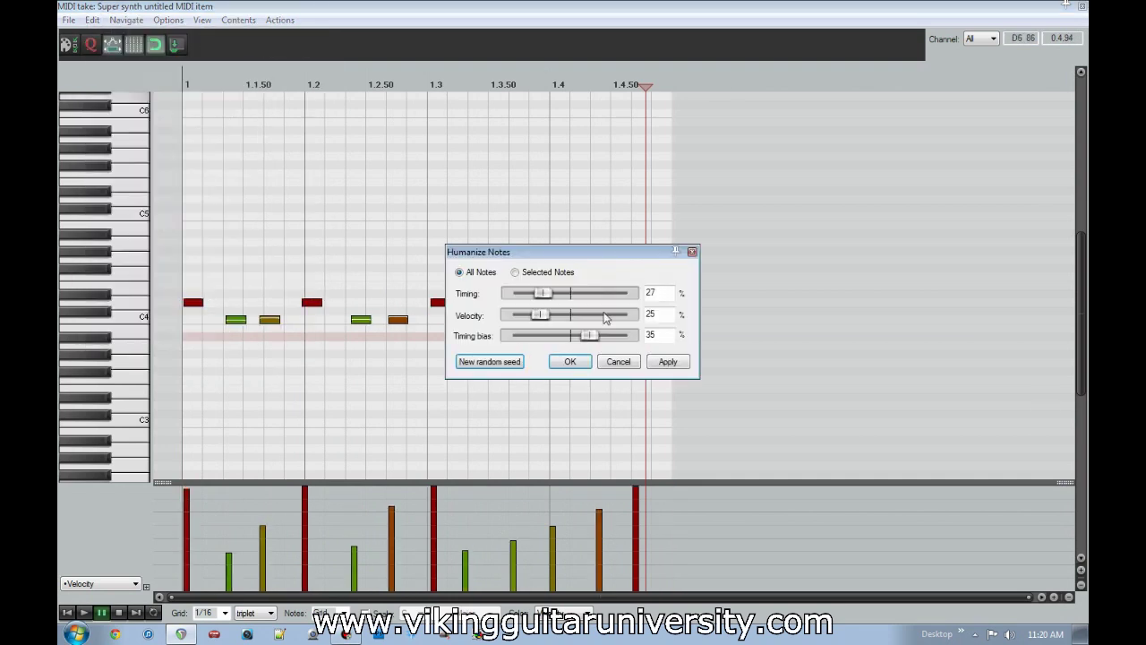
drag(548, 298, 529, 300)
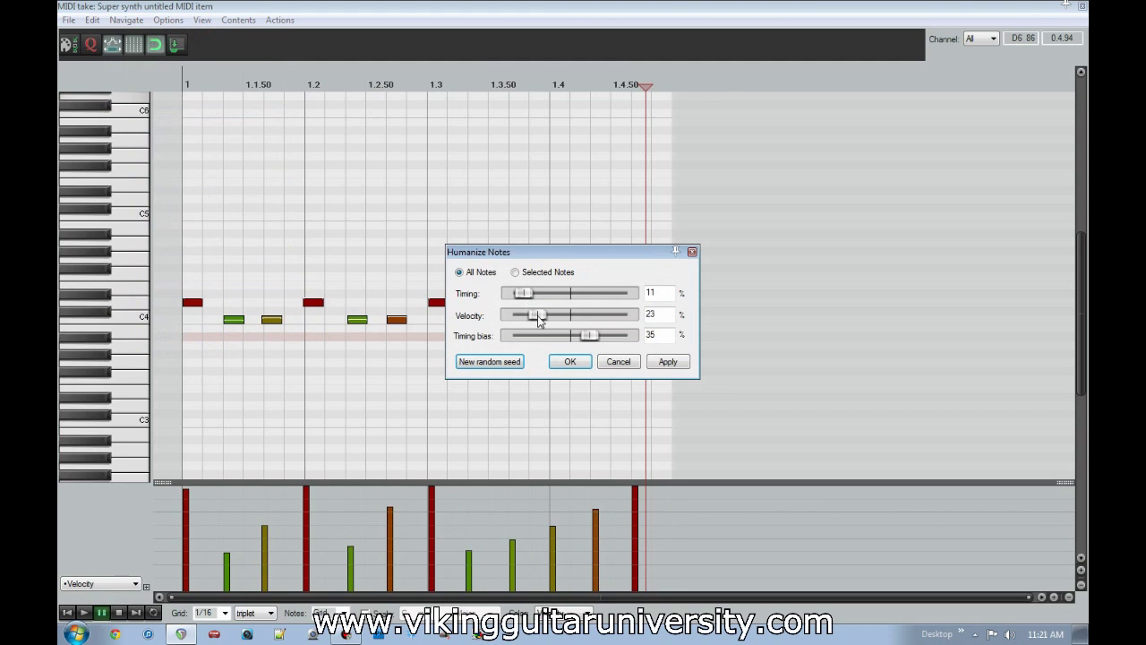
click(575, 361)
Step: Place the edit cursor at beat 1.3, inspect the humanized note there up close, and play the pattern from the start
click(438, 330)
scroll(456, 340, up, 5)
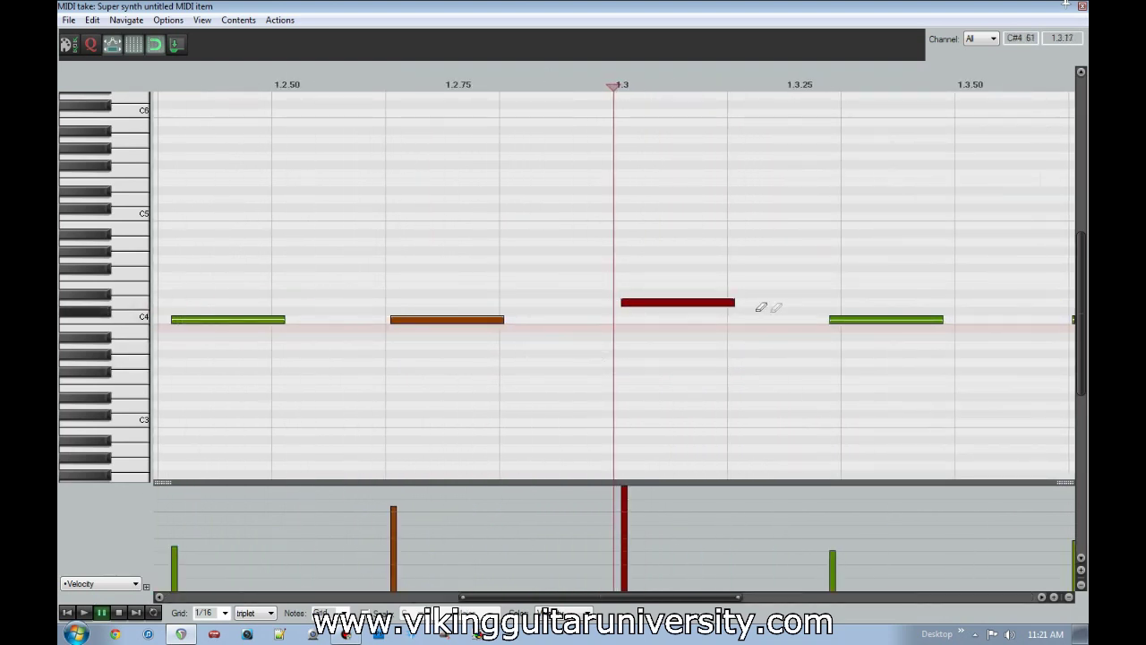
scroll(832, 361, down, 5)
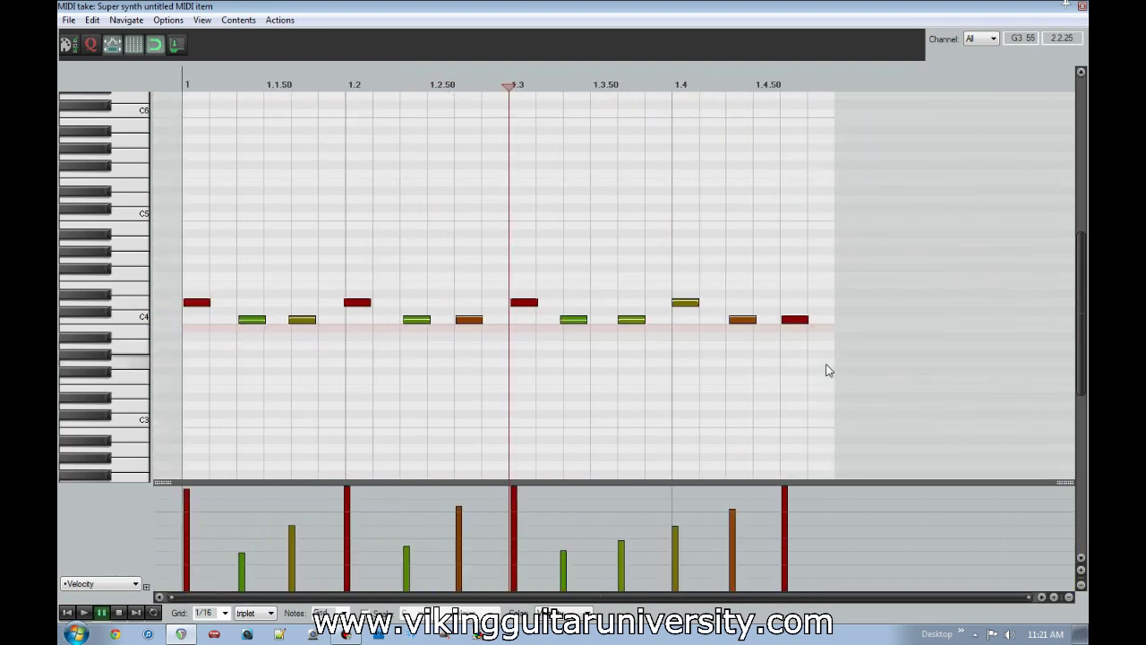
key(Home)
key(space)
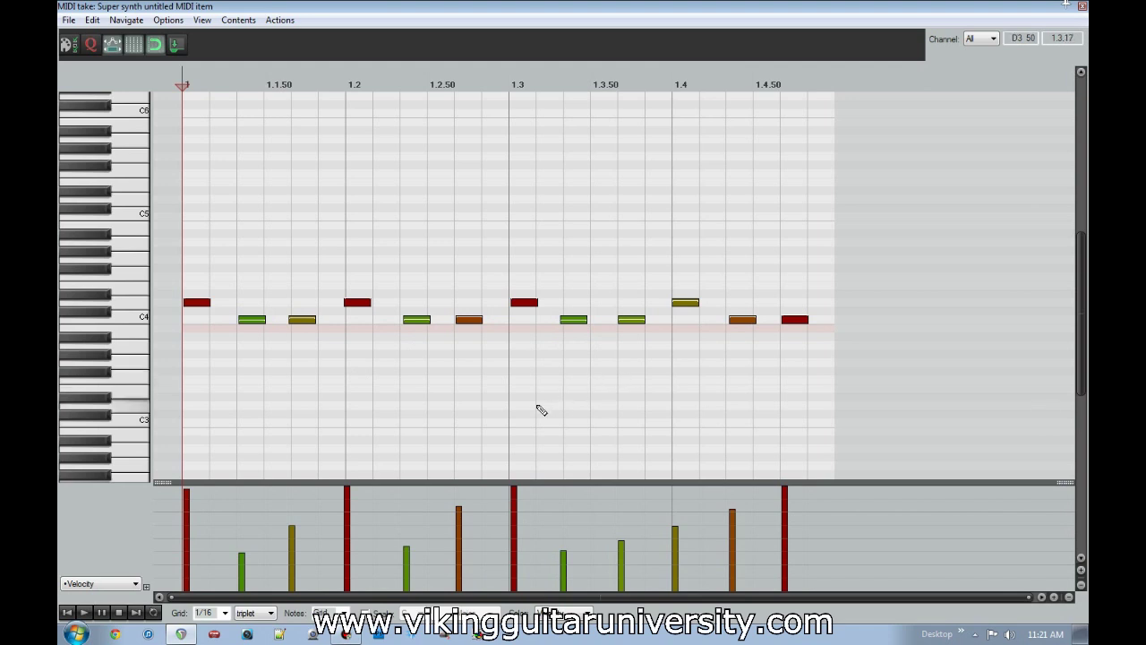
scroll(618, 228, down, 2)
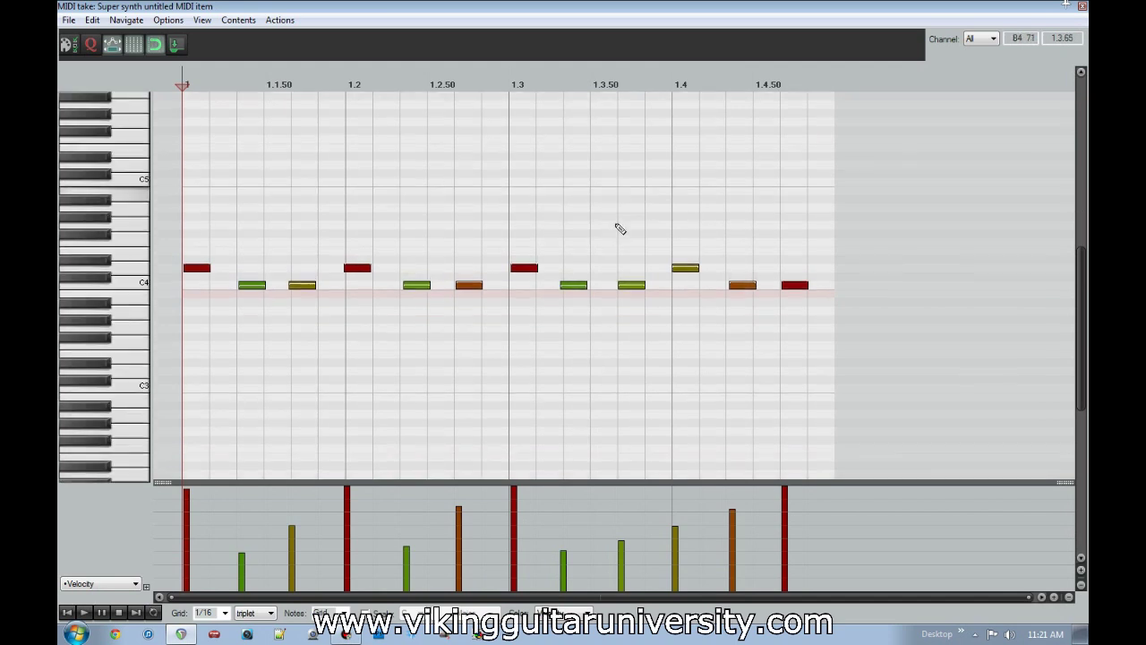
scroll(620, 228, up, 2)
Step: Close the MIDI editor, reopen the Super synth item in it, and examine its notes at different zoom levels
click(1080, 7)
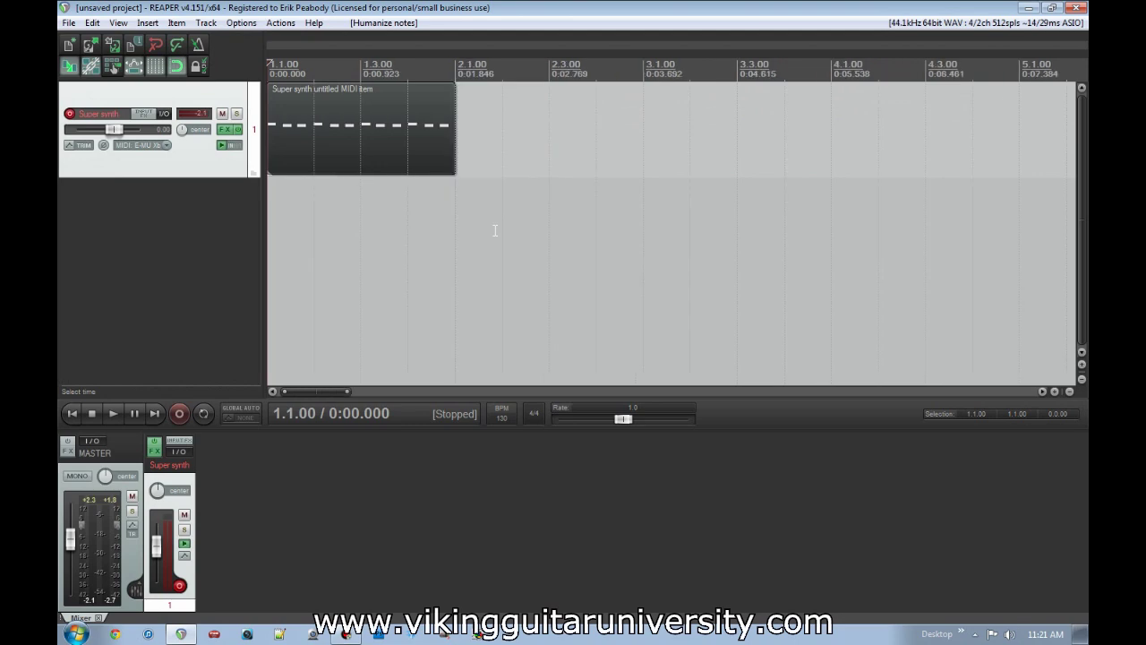
click(433, 158)
double_click(433, 158)
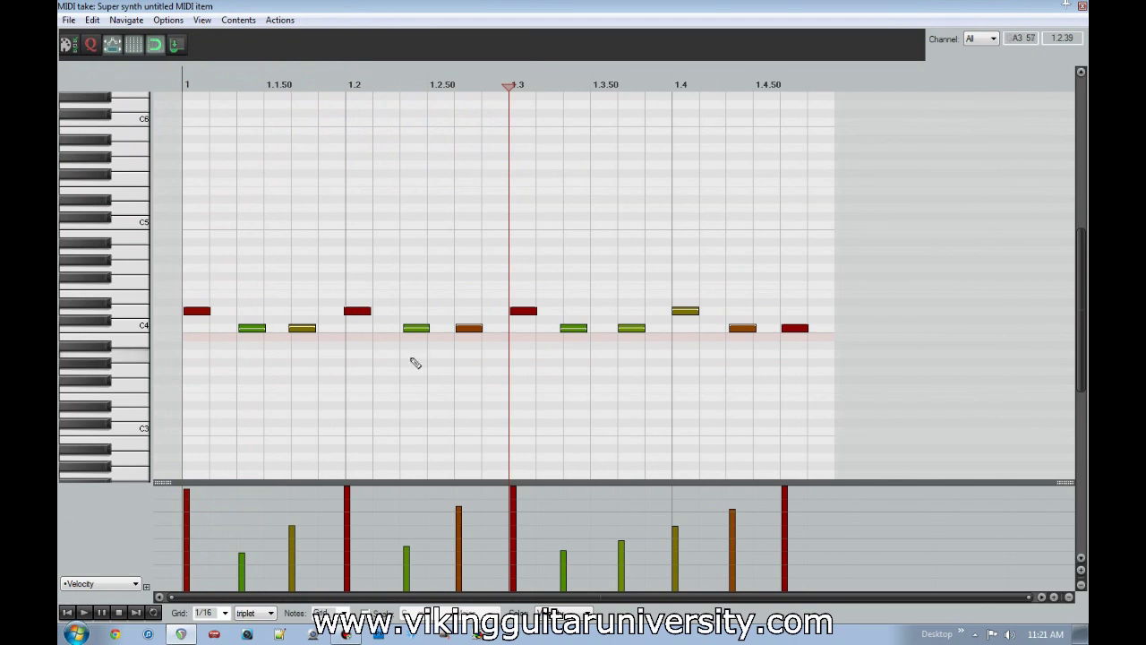
scroll(415, 361, up, 3)
scroll(414, 364, down, 4)
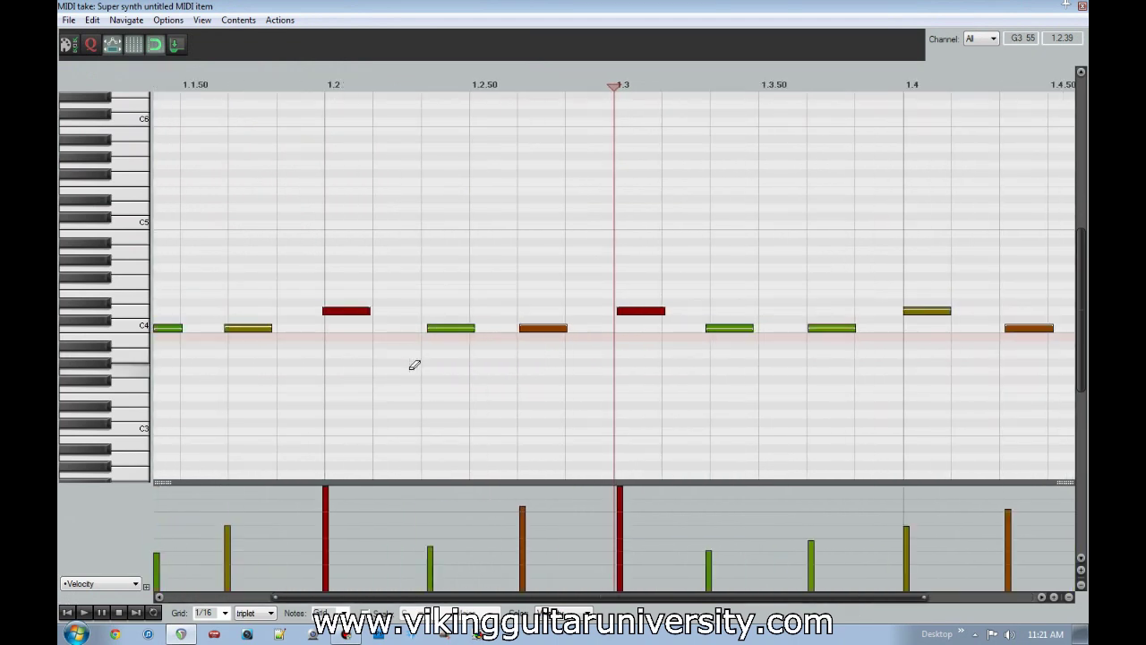
scroll(415, 364, down, 2)
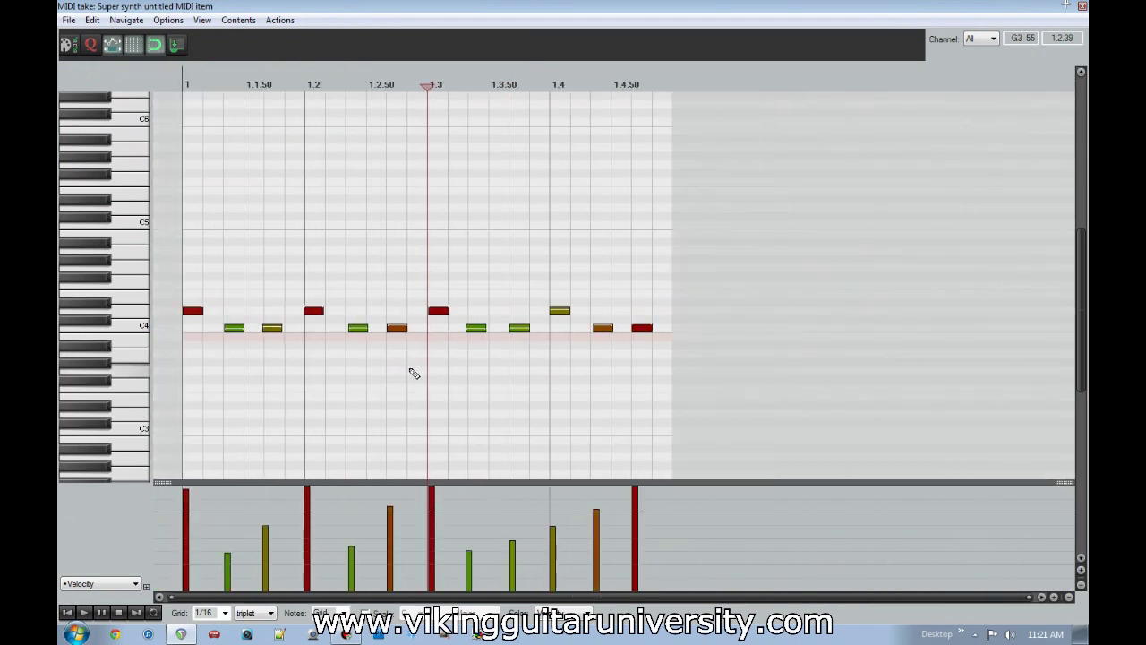
scroll(414, 374, up, 3)
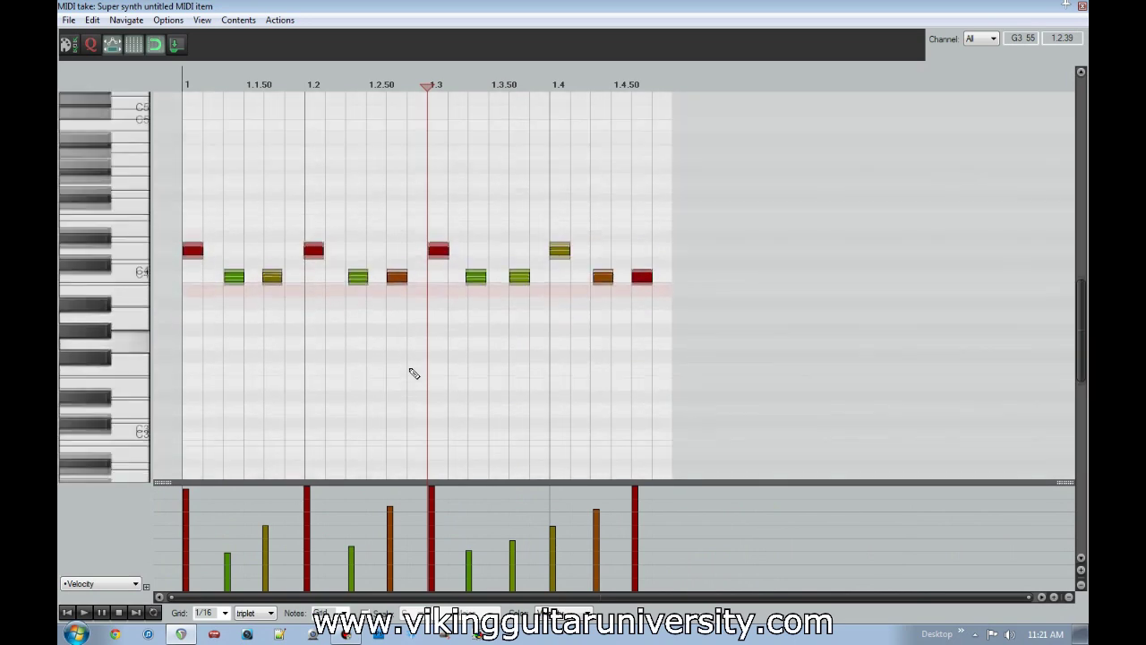
scroll(415, 374, down, 3)
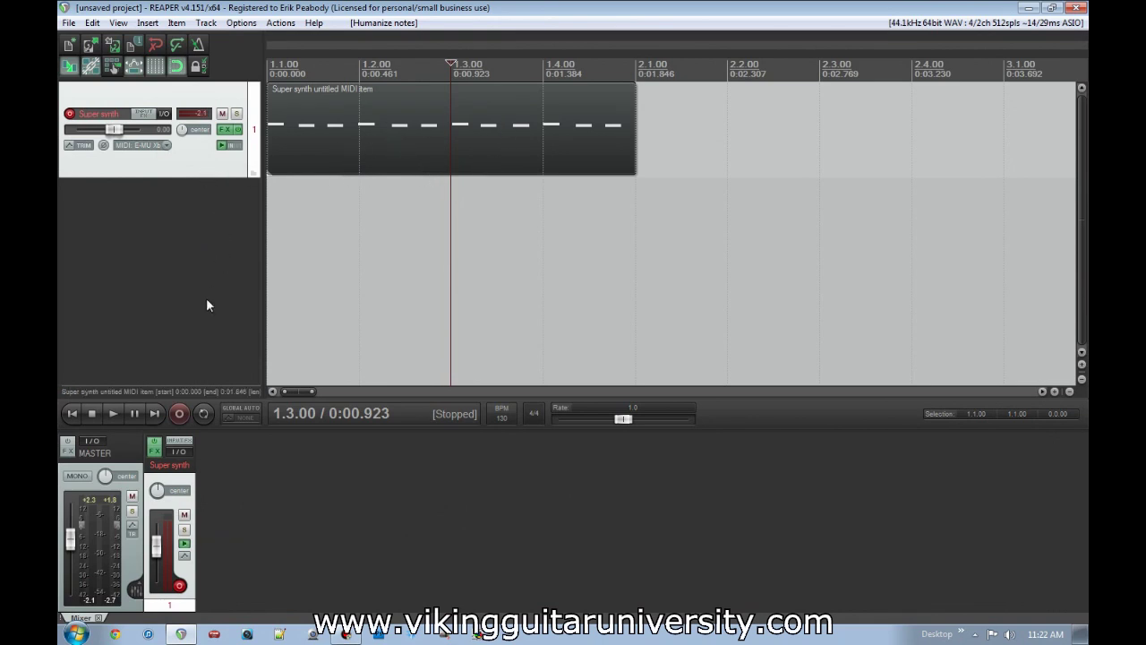
Step: Delete the Super synth track and add a new empty track in its place
key(Delete)
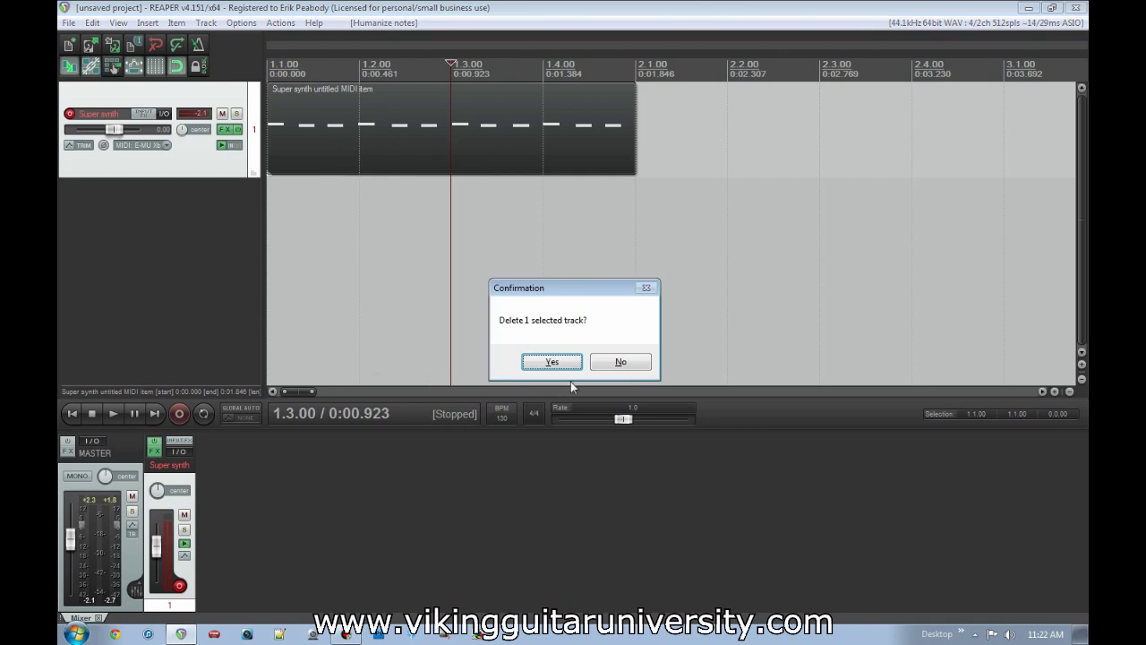
click(552, 361)
double_click(175, 202)
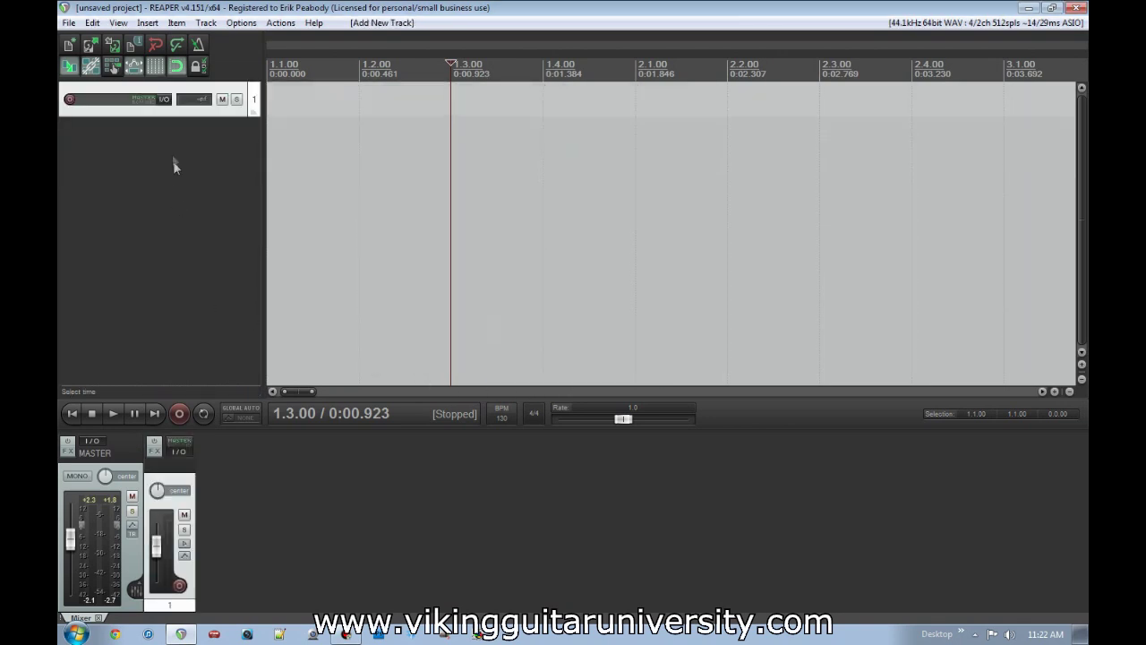
Step: Arm the new track for recording with input monitoring on, and add the ARIA Player (Multi) instrument to it
click(70, 100)
click(228, 125)
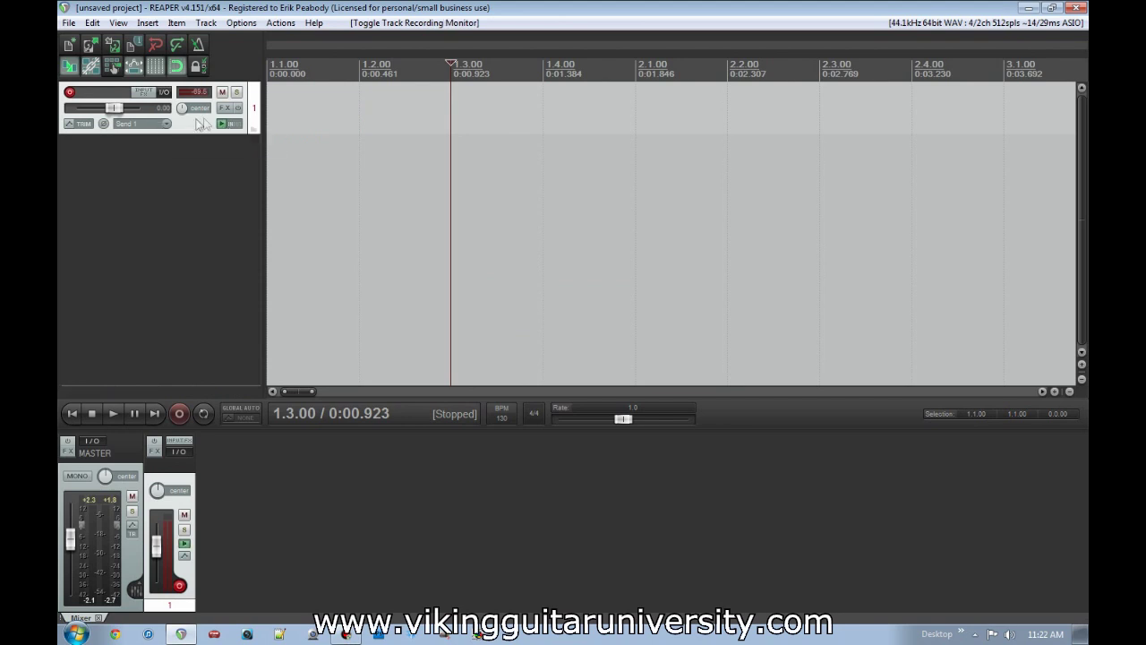
click(223, 107)
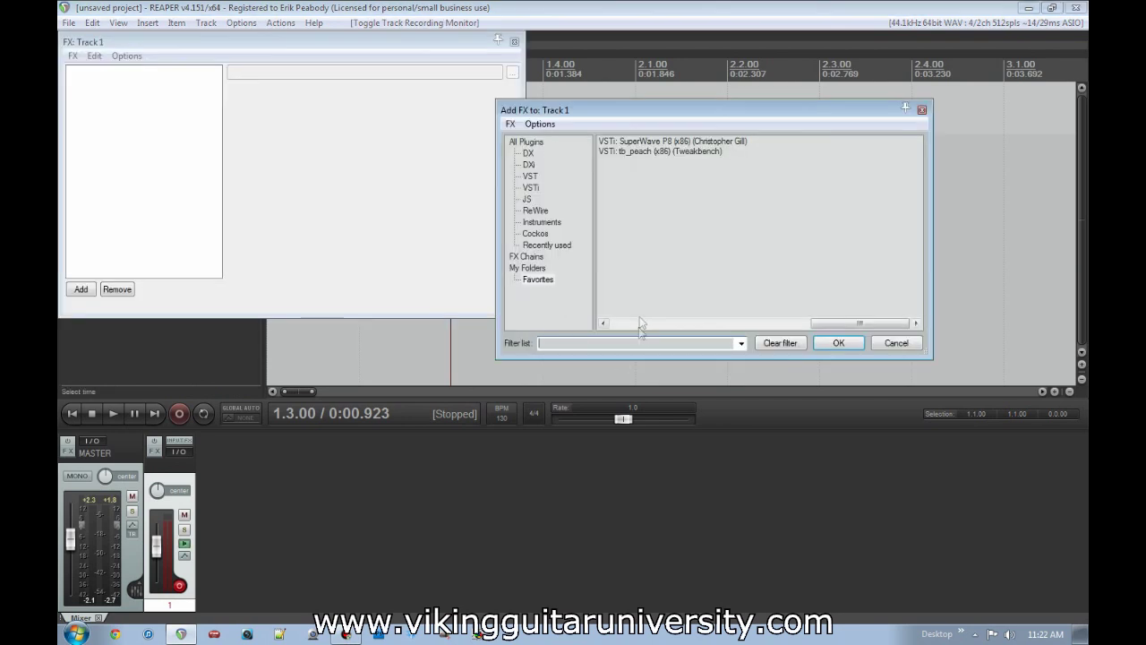
drag(826, 325, 686, 325)
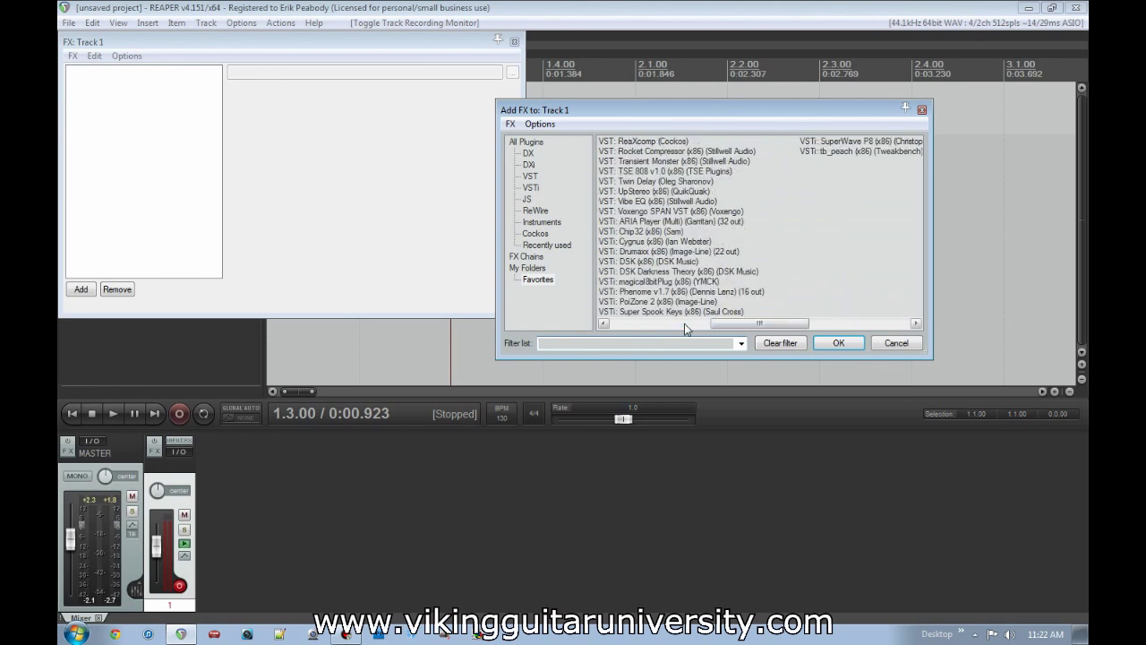
click(641, 223)
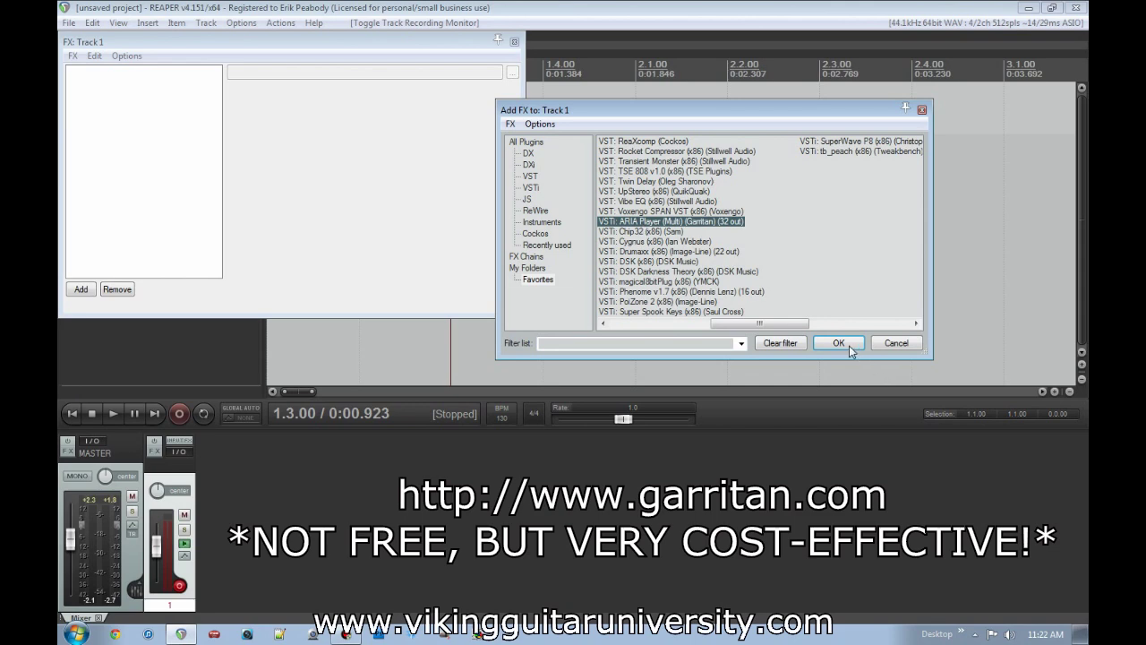
click(848, 346)
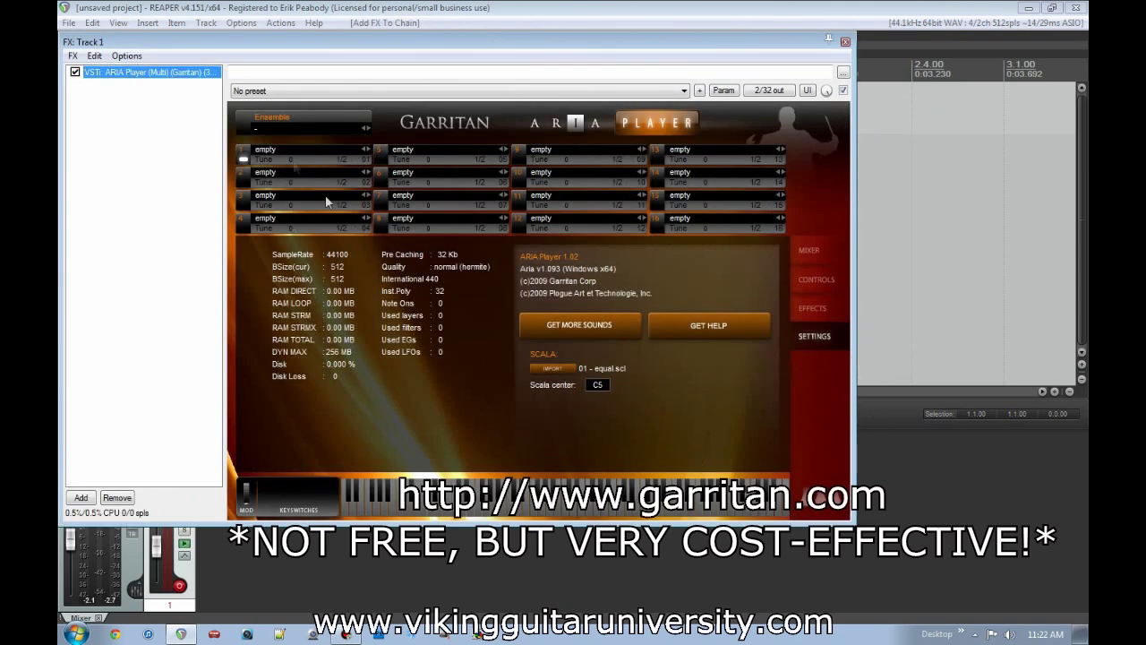
Step: Show ARIA Player's mixer and load Full Strings KS from the standard GPO section strings into the first instrument slot
click(817, 281)
click(818, 254)
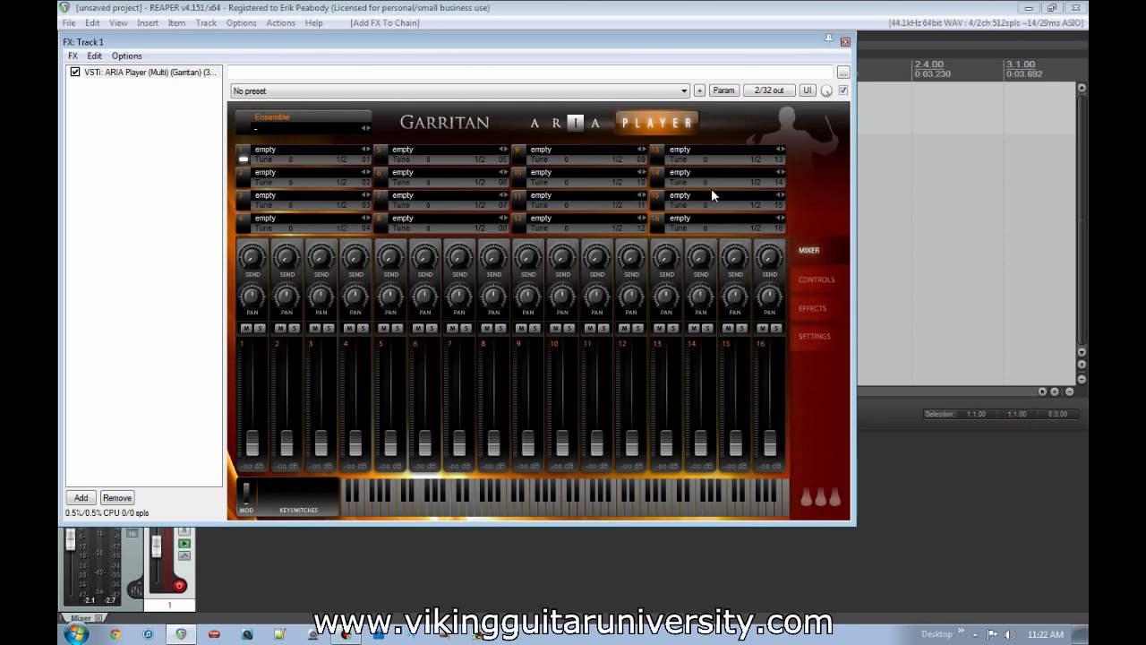
click(265, 152)
mouse_move(309, 213)
mouse_move(390, 215)
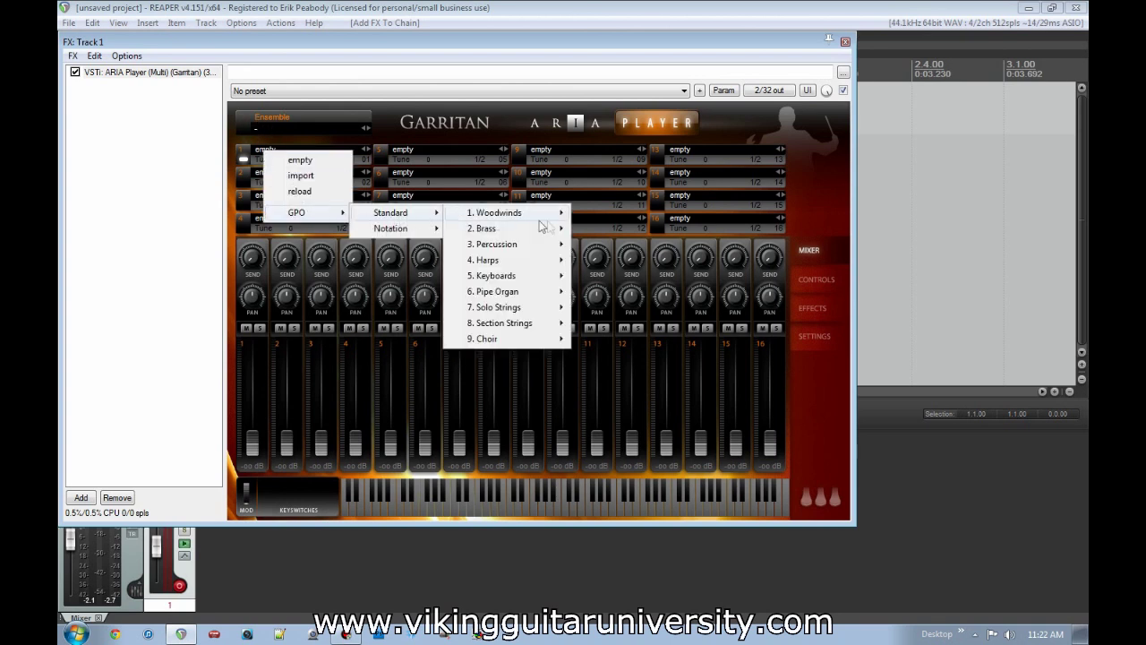
mouse_move(543, 327)
mouse_move(657, 403)
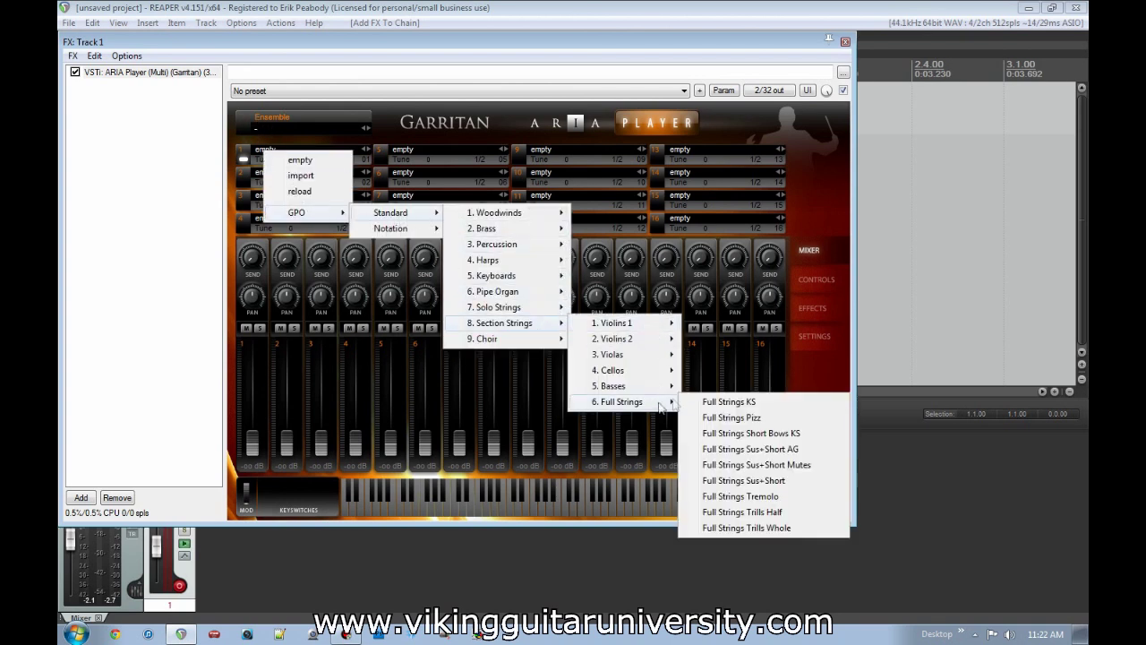
click(717, 405)
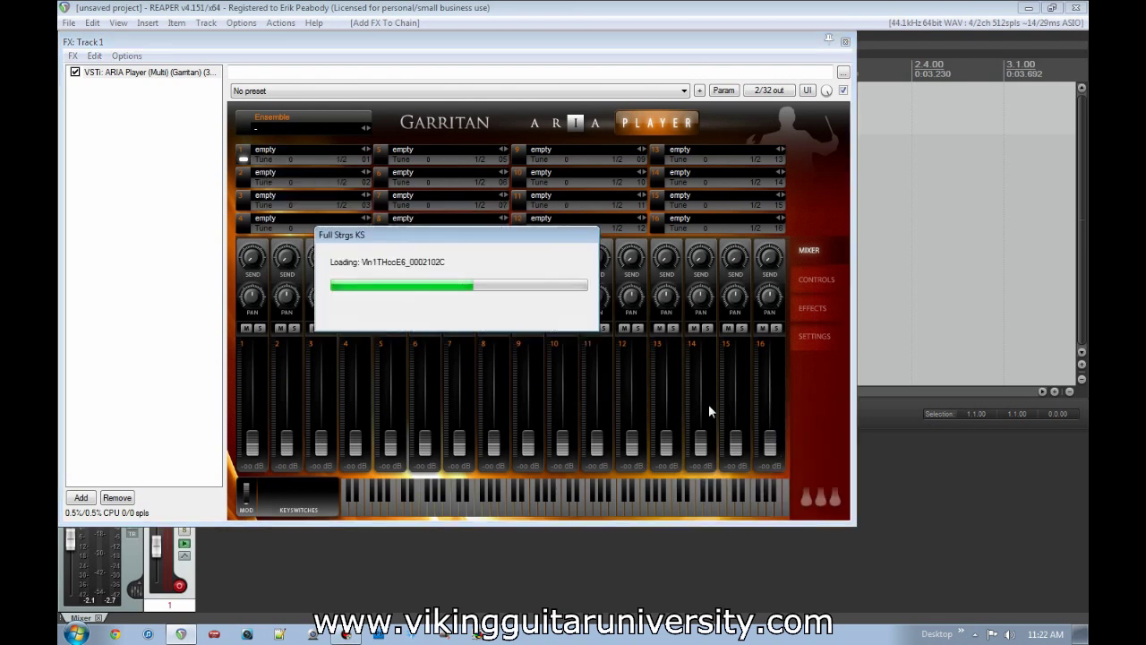
Step: Audition the Full Strings KS sound with several notes on ARIA Player's on-screen keyboard
click(602, 504)
click(541, 504)
click(477, 509)
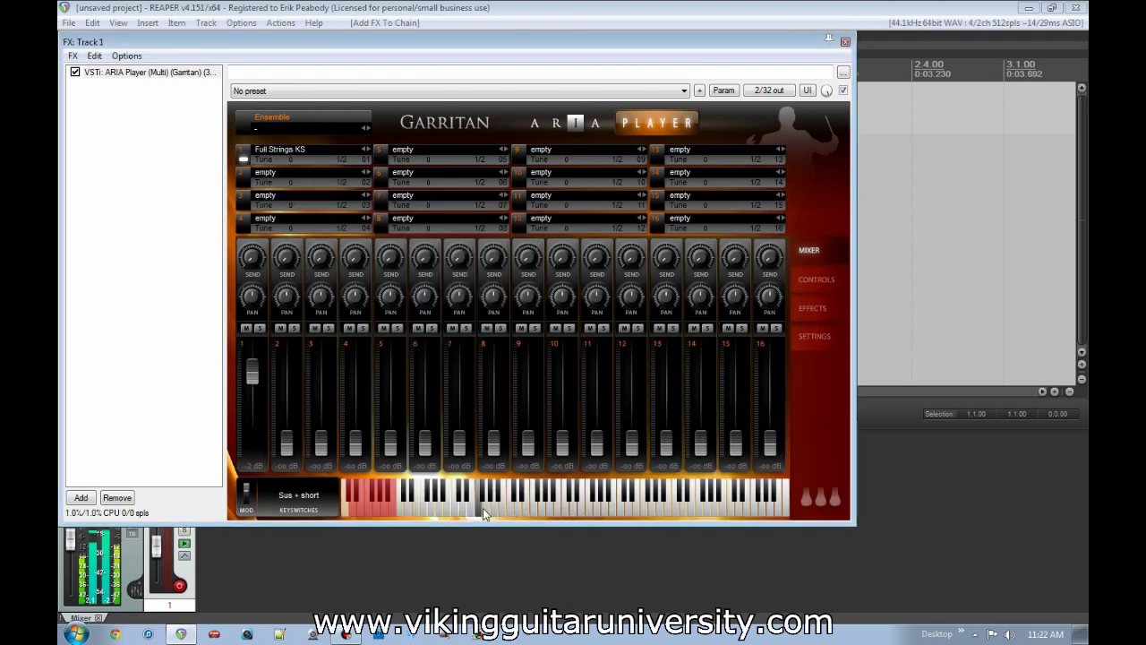
Step: Examine the MIDI channel choices for the Full Strings KS slot in ARIA Player
click(366, 166)
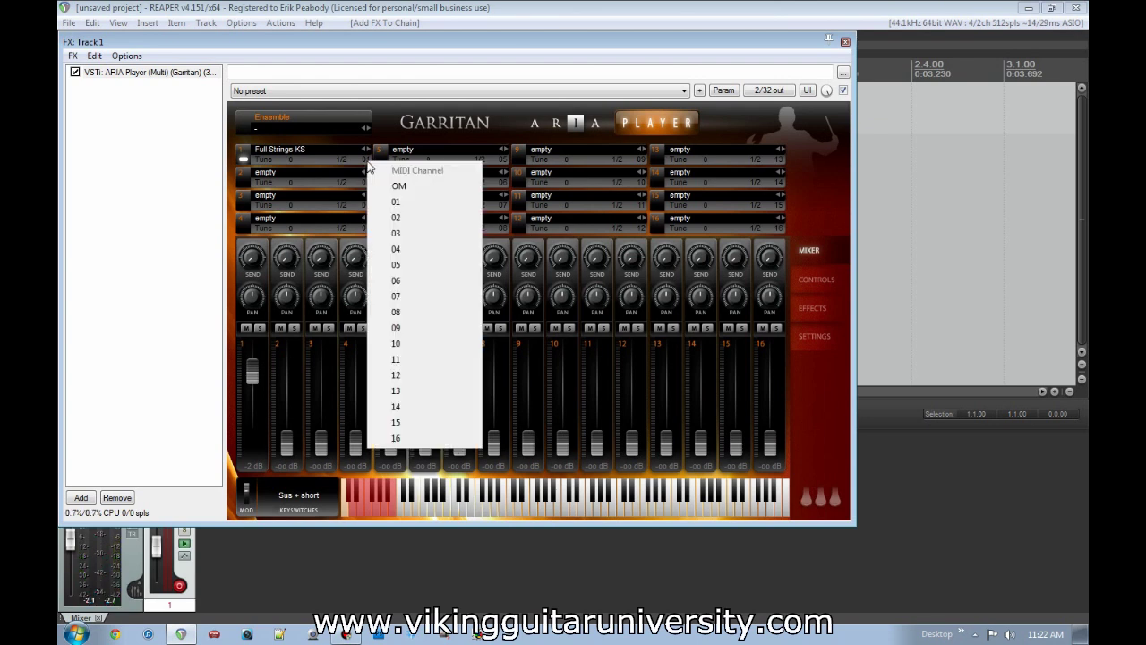
click(362, 165)
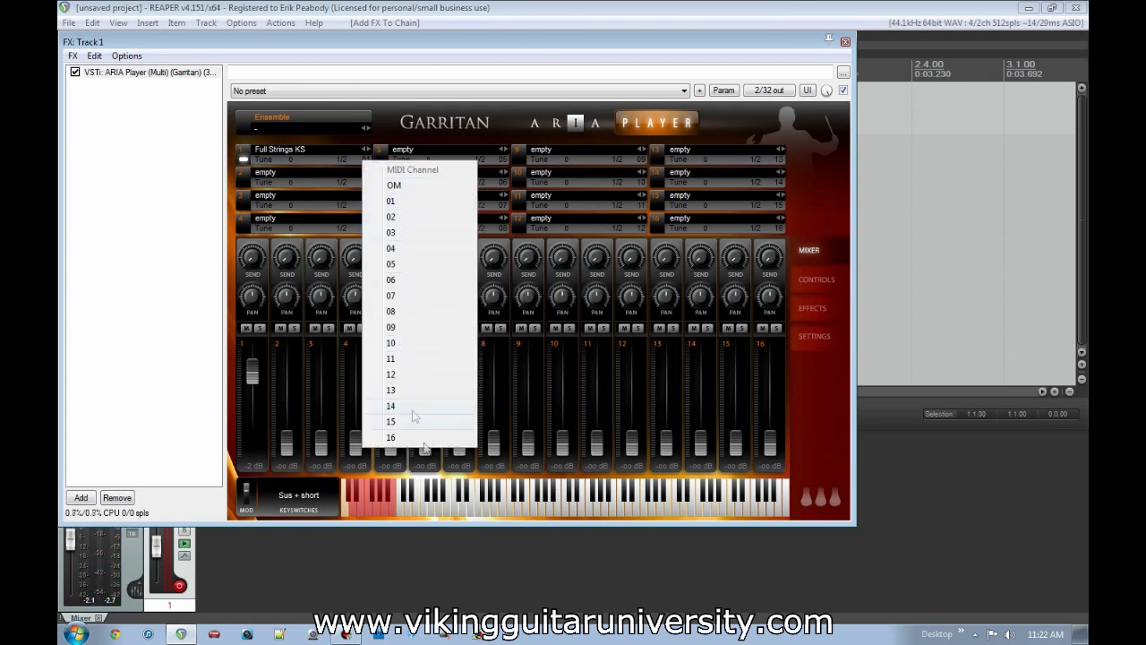
click(440, 52)
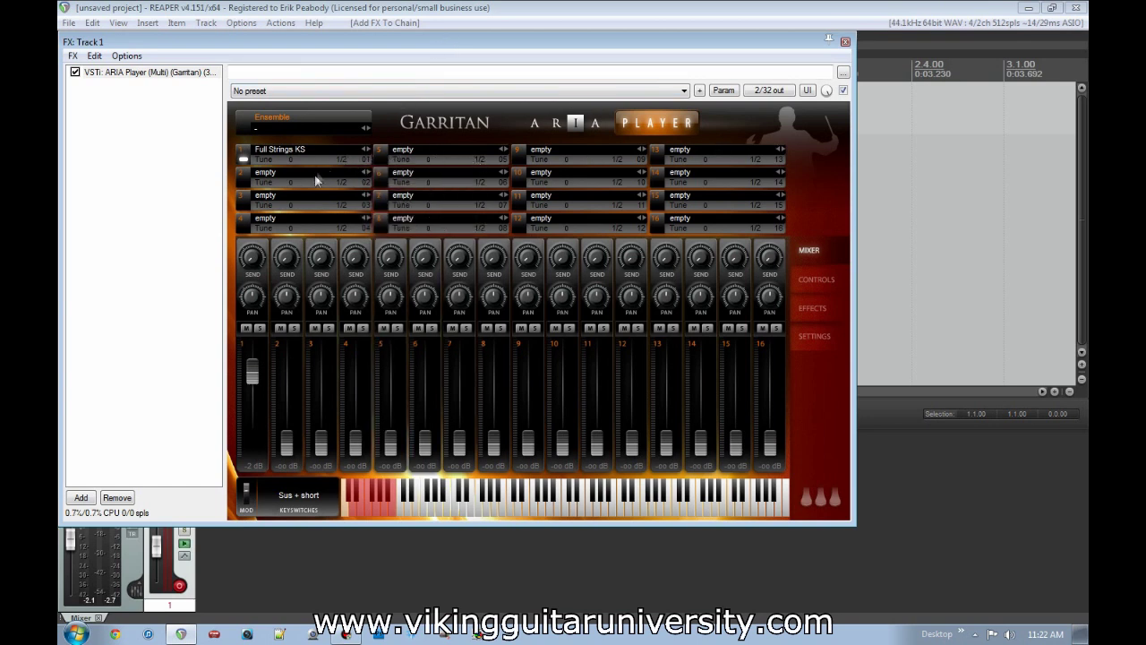
Step: Load French Horn Overlay f from the standard GPO brass into the second instrument slot and audition a note
click(267, 177)
mouse_move(302, 235)
mouse_move(394, 235)
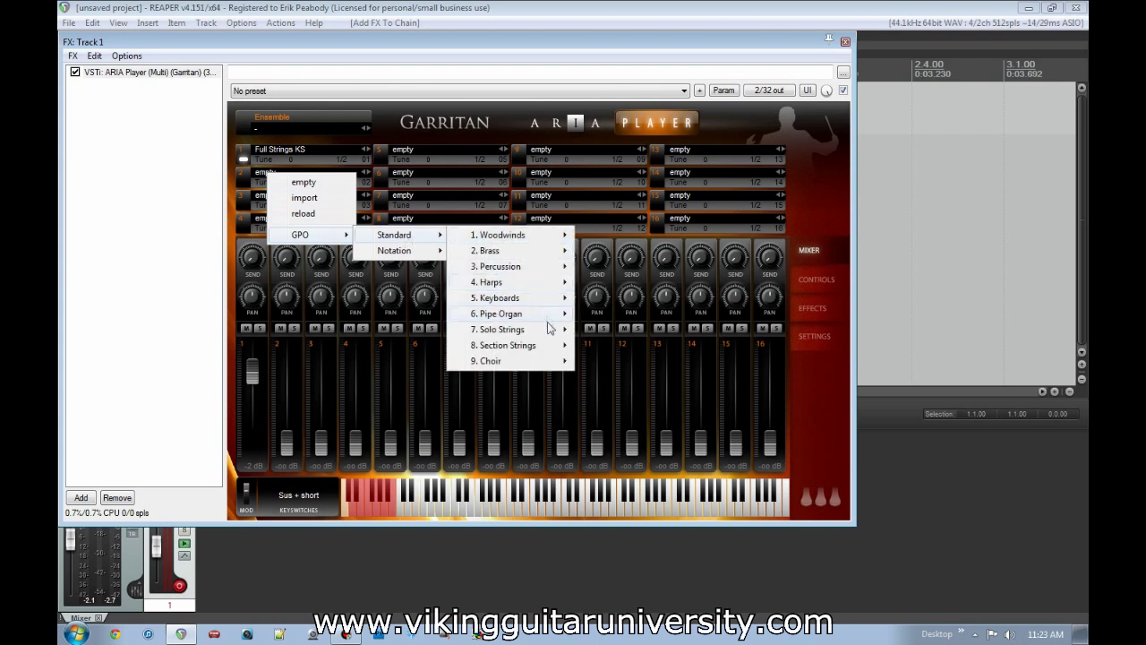
mouse_move(553, 333)
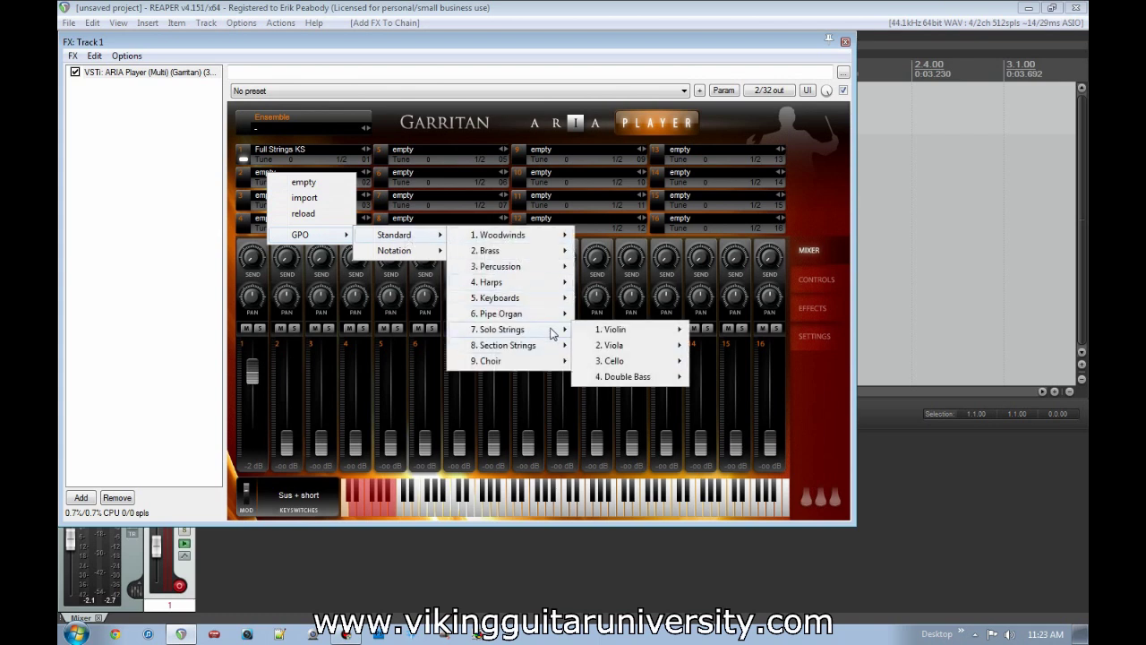
mouse_move(525, 249)
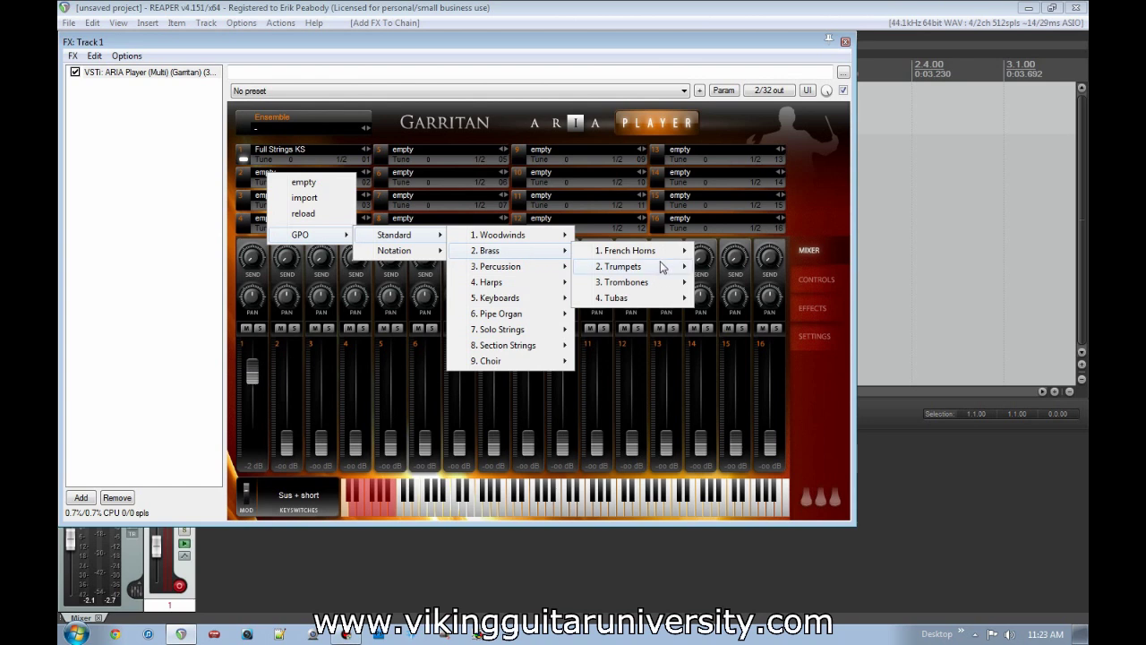
mouse_move(673, 252)
click(775, 255)
click(603, 512)
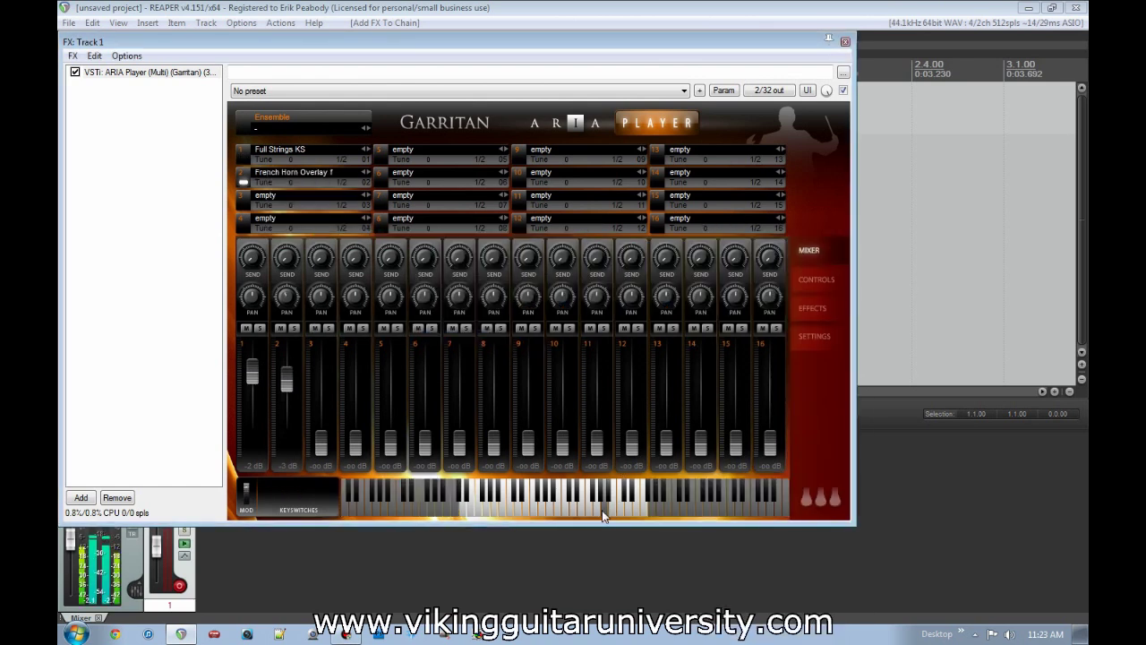
Step: Make track 1 taller in the arrangement and insert a new MIDI item at the project start
click(845, 41)
drag(201, 132, 202, 201)
key(Home)
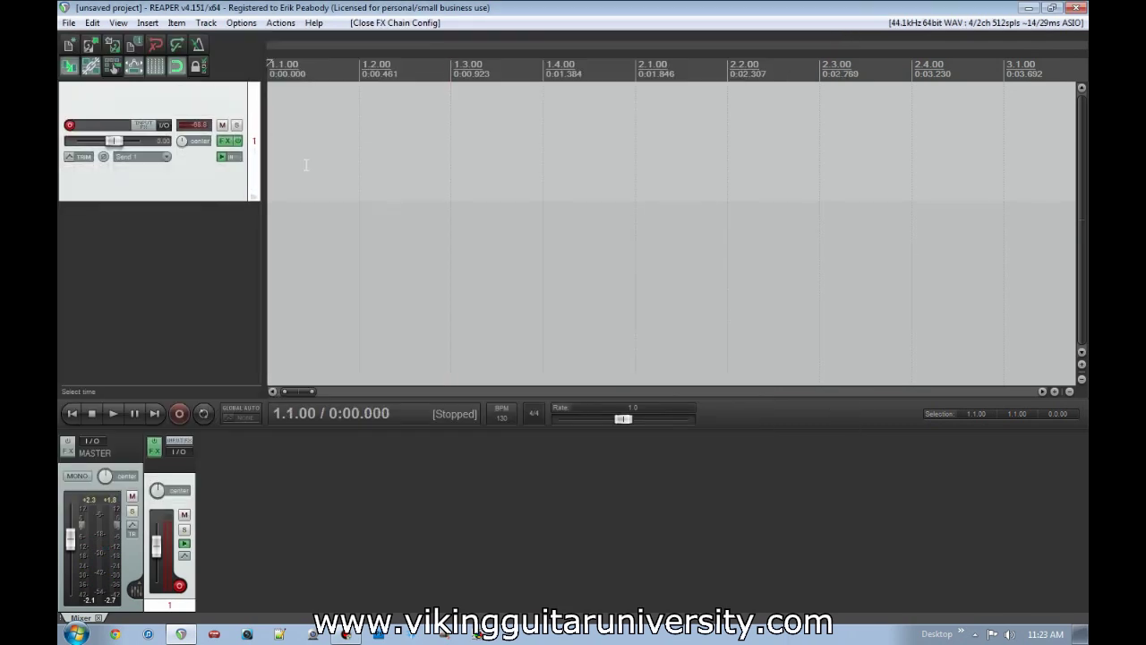
click(147, 22)
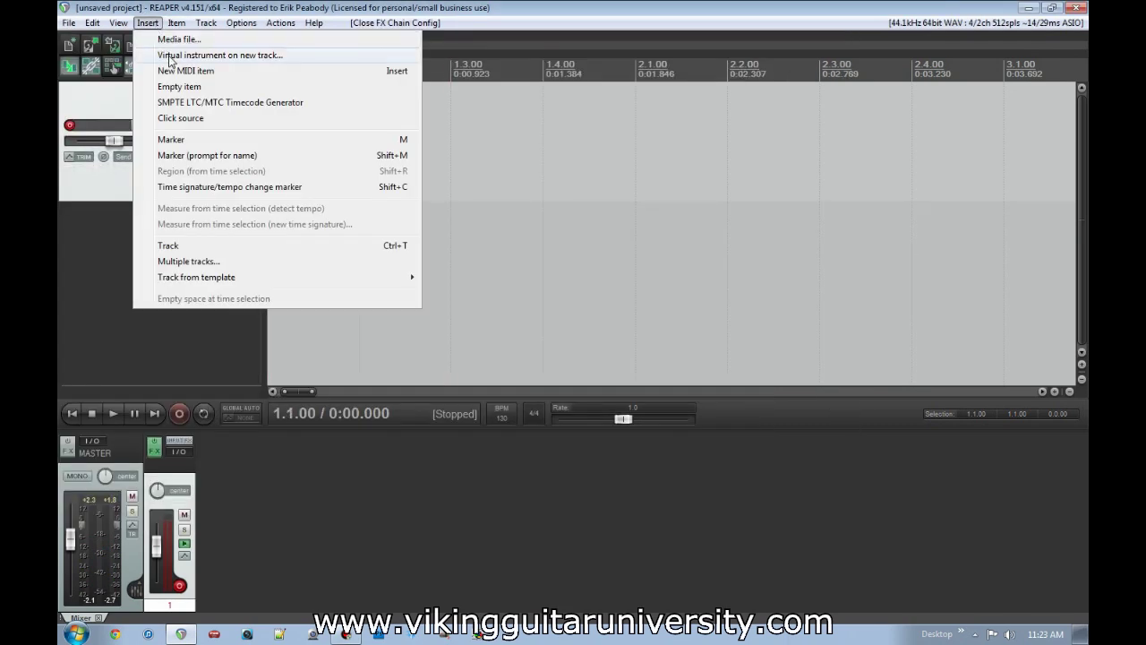
click(185, 71)
Step: Draw a C3 note filling the whole first measure of the new MIDI item, then return to the arrangement
double_click(440, 161)
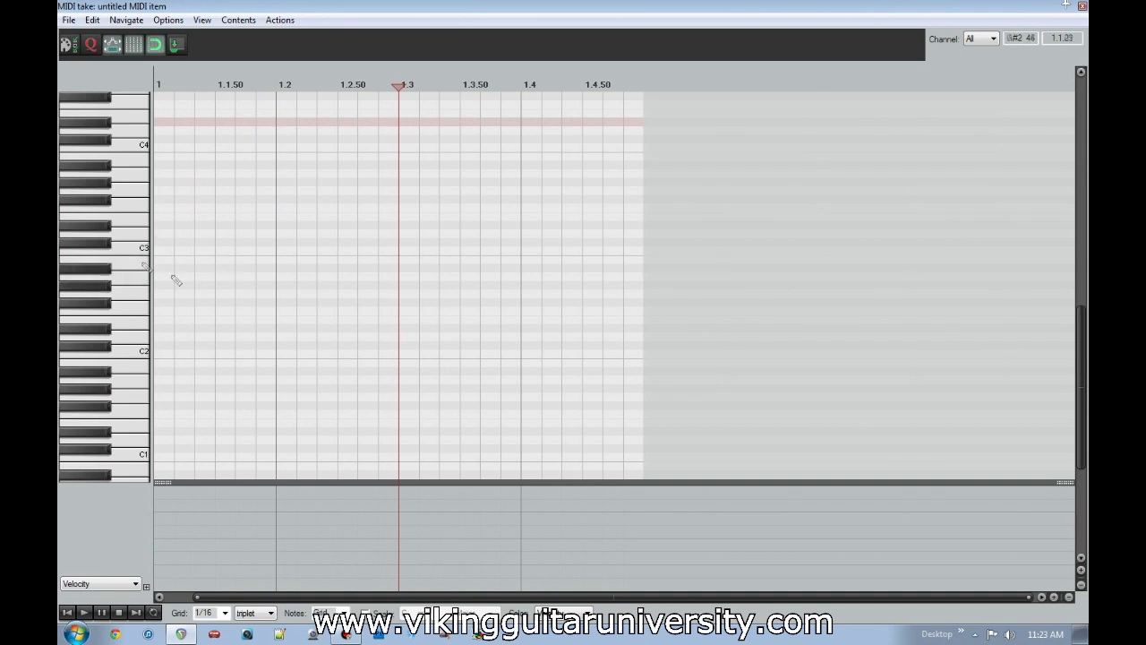
click(142, 254)
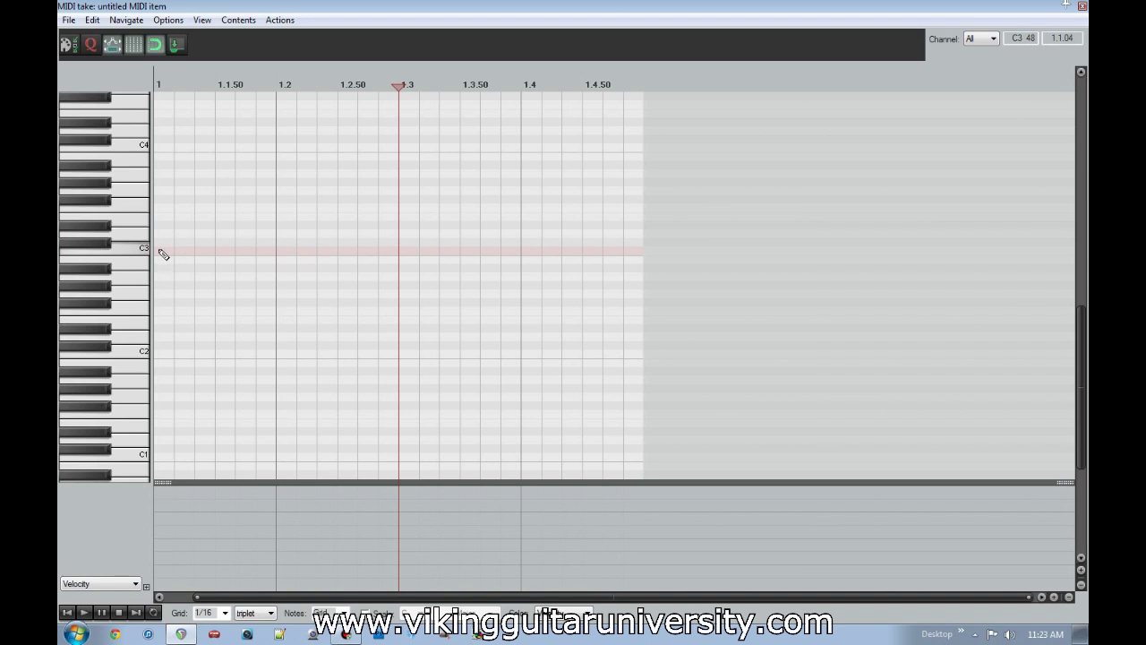
click(163, 255)
drag(171, 251, 655, 255)
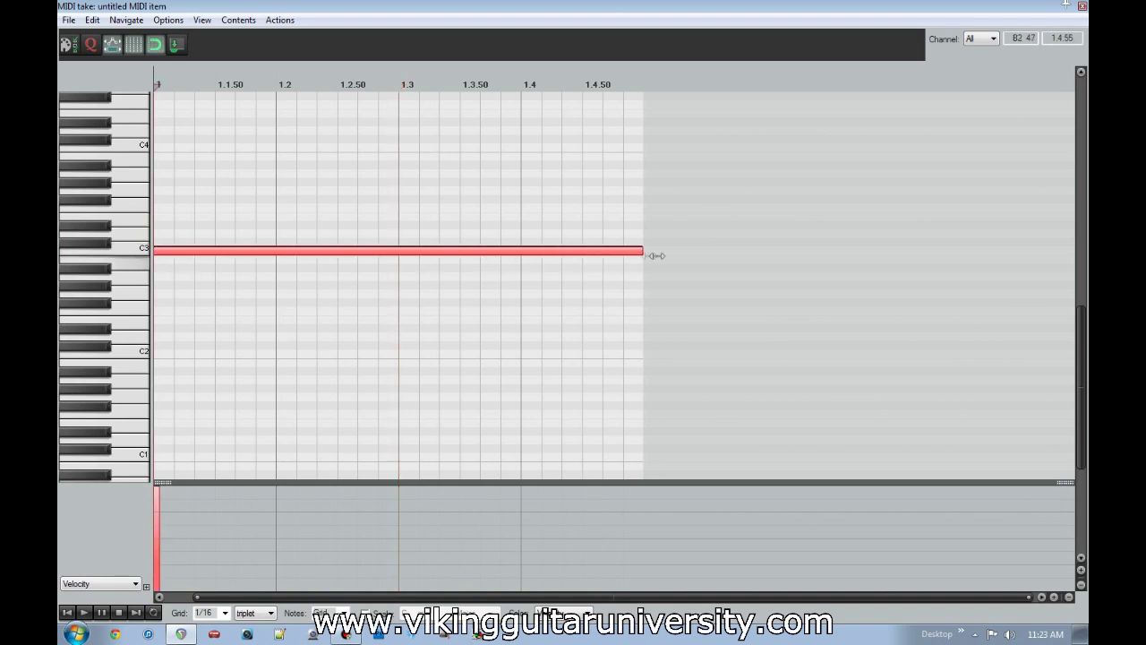
click(1080, 8)
Step: Insert a second MIDI item at measure 2 and fill it with one full-measure C3 note
click(633, 143)
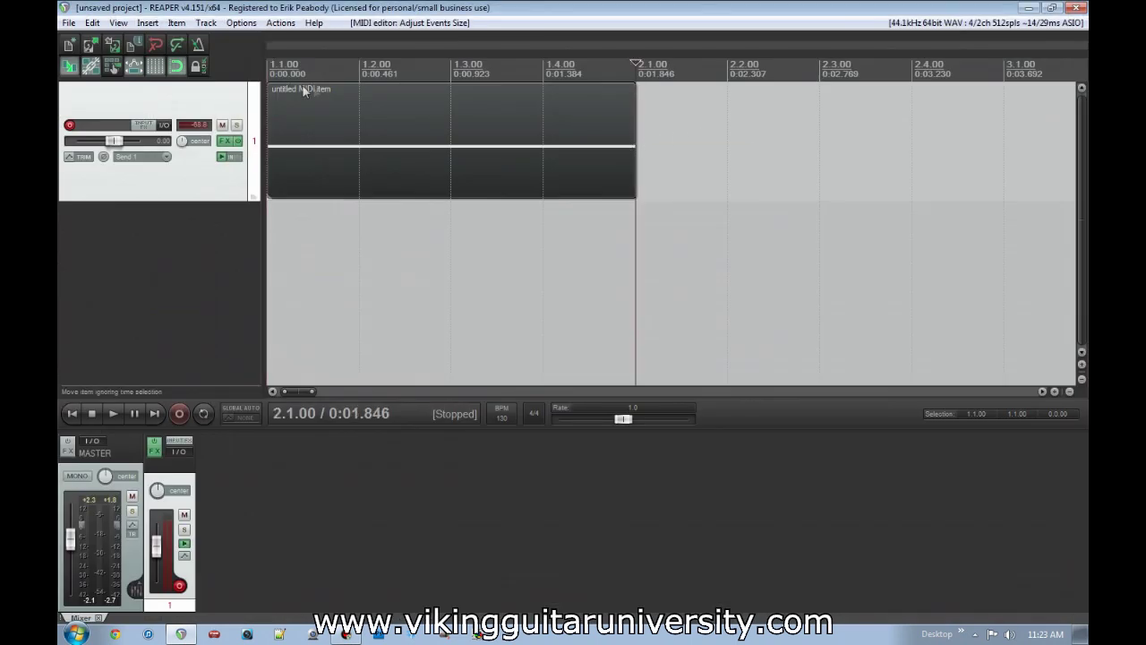
click(148, 23)
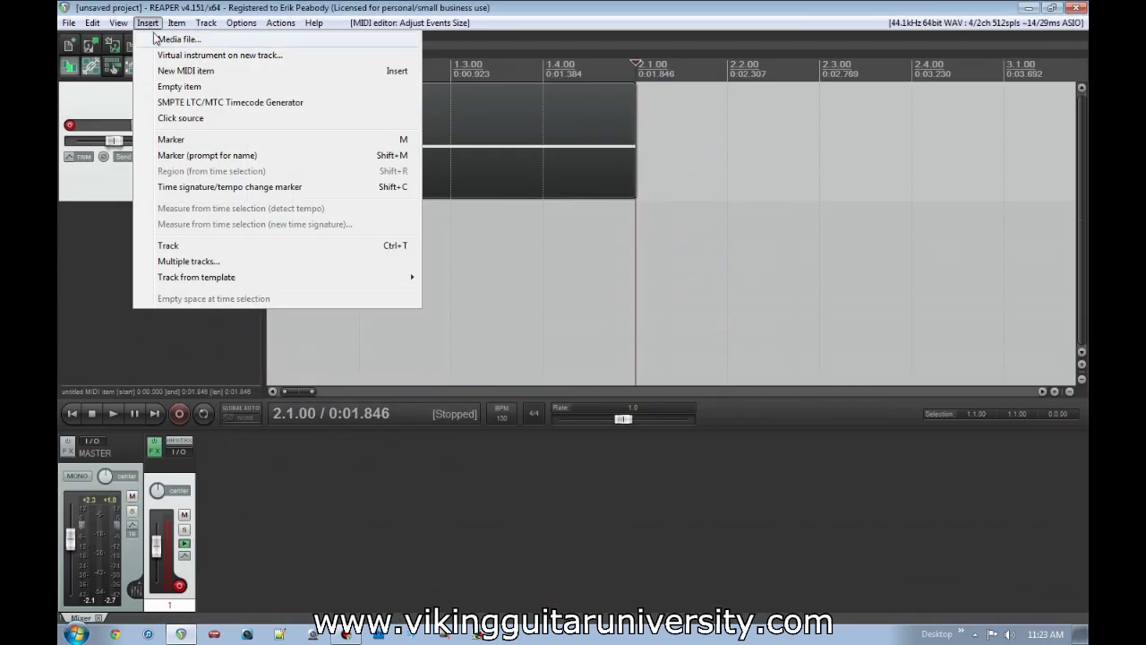
click(185, 70)
double_click(716, 146)
drag(176, 263, 722, 262)
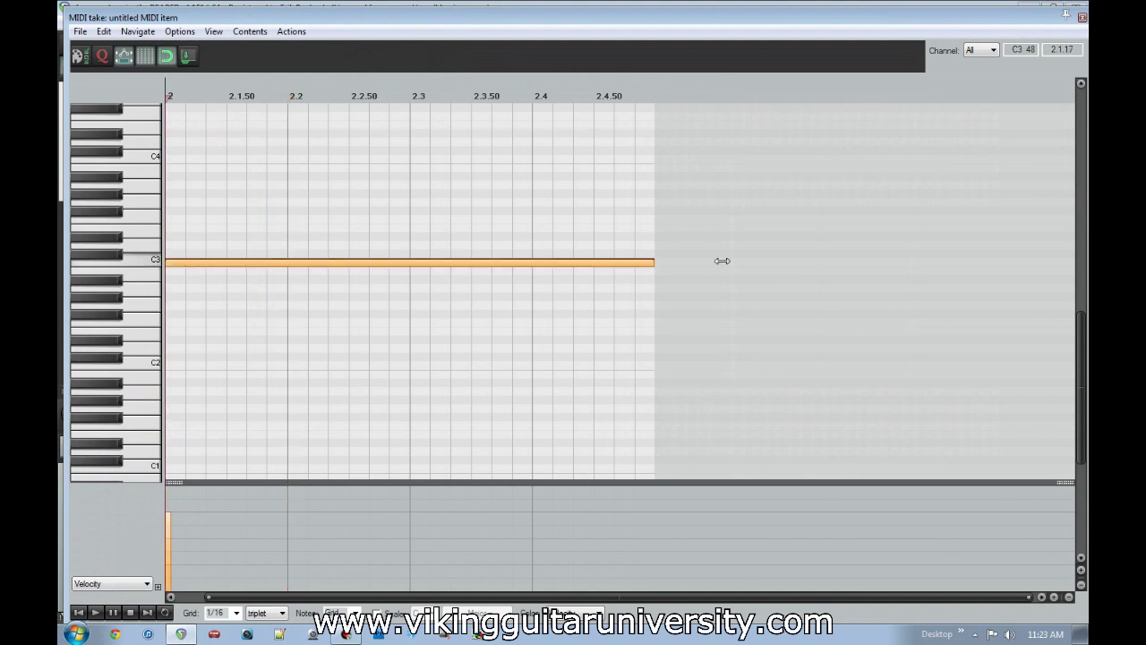
click(1081, 18)
Step: Play both MIDI items back from the project start
key(Home)
key(space)
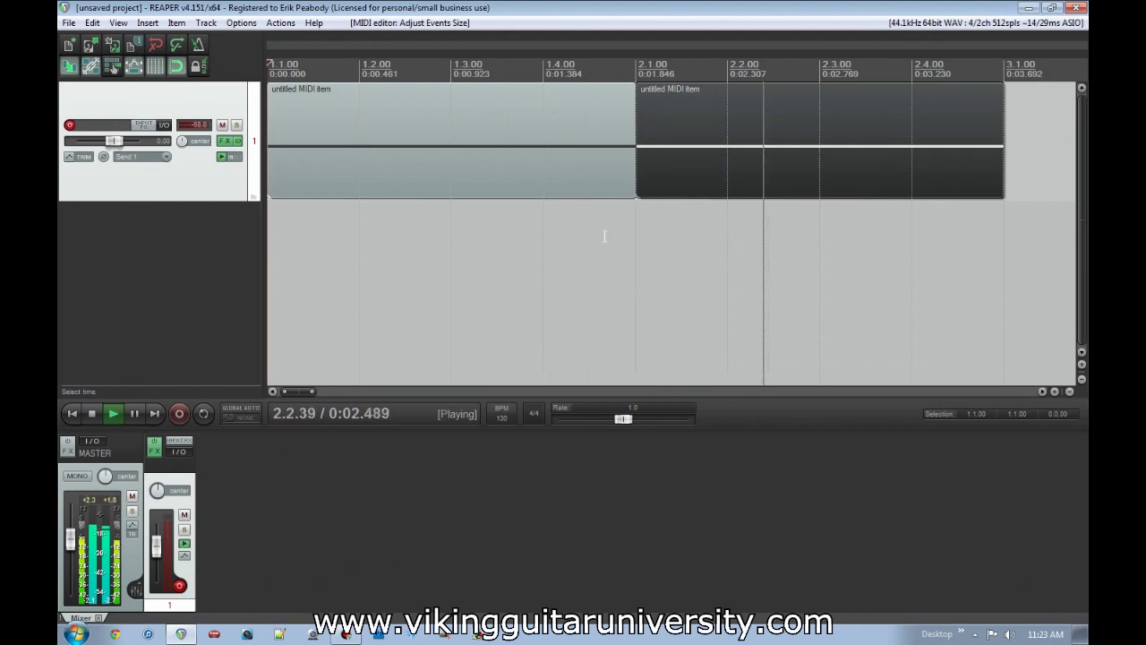
key(space)
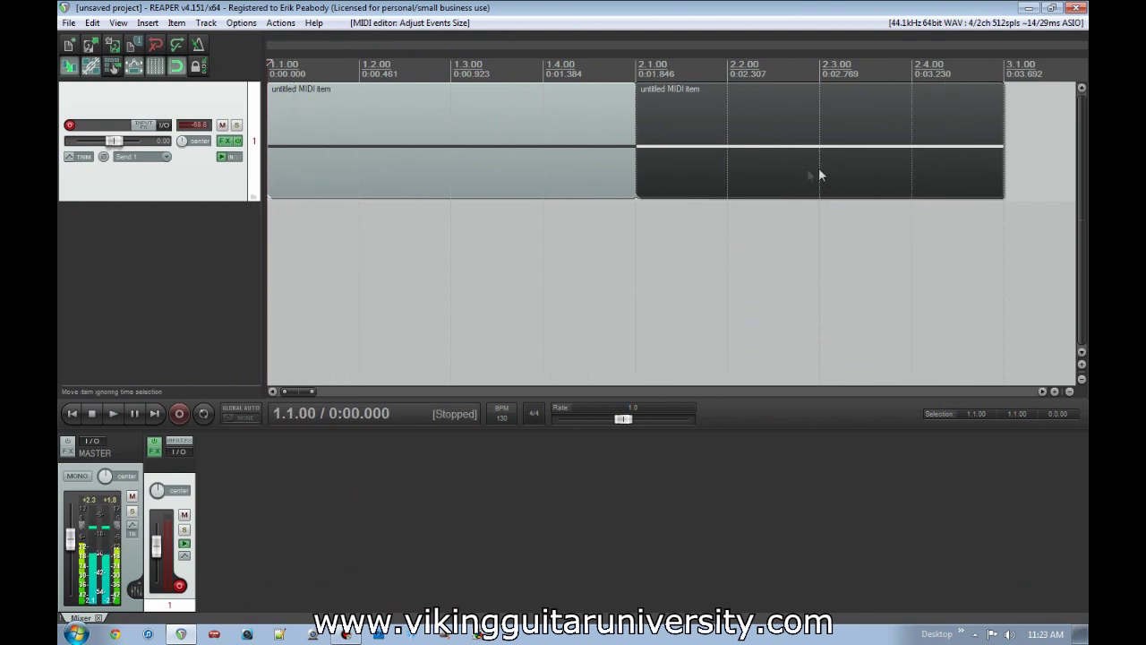
Step: Change the second item's melody to a G#2 note on beats 1–2 followed by an A#2 note on beats 3–4
double_click(789, 170)
drag(256, 264, 251, 302)
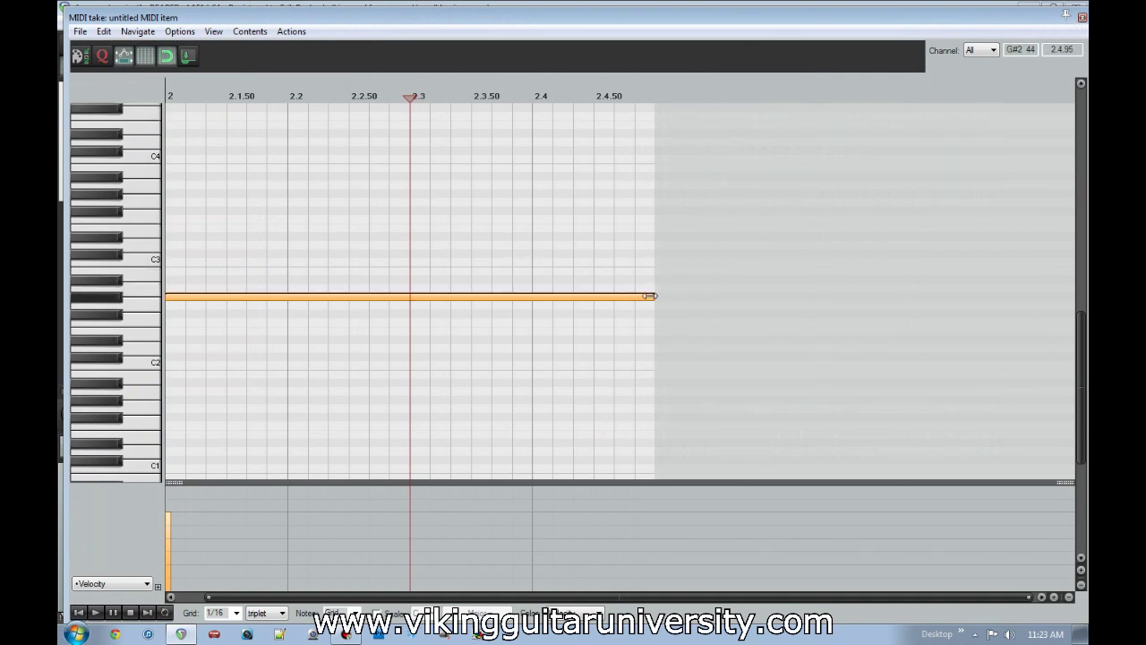
drag(621, 297, 424, 300)
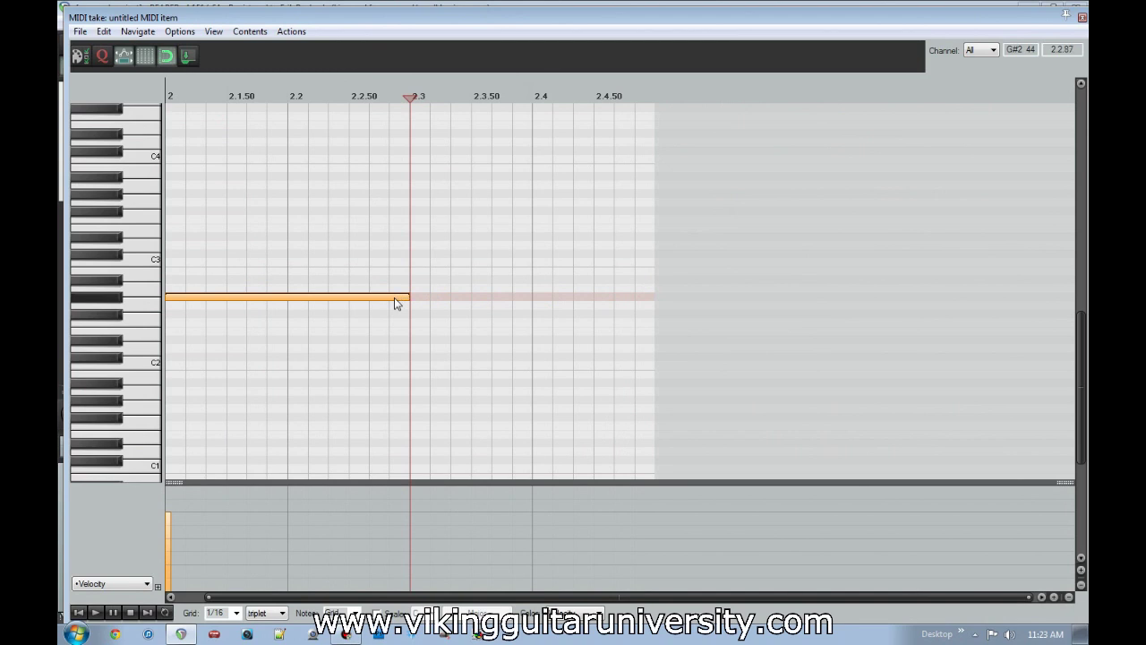
click(417, 287)
mouse_move(428, 303)
mouse_down()
mouse_move(445, 304)
mouse_move(453, 281)
mouse_up()
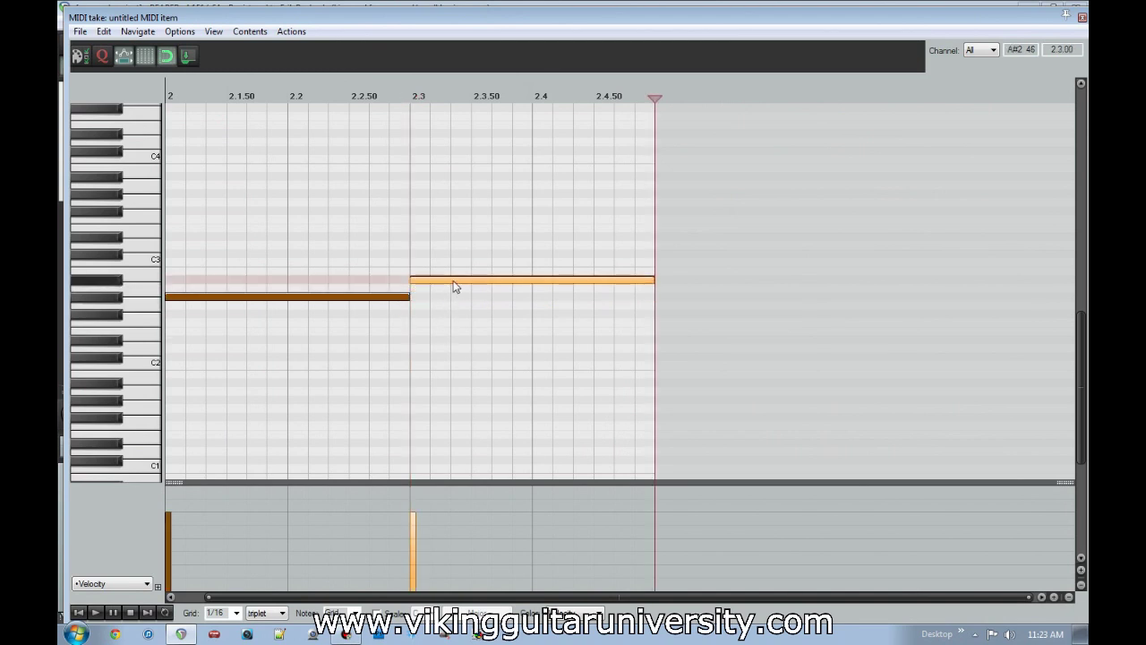
click(1082, 18)
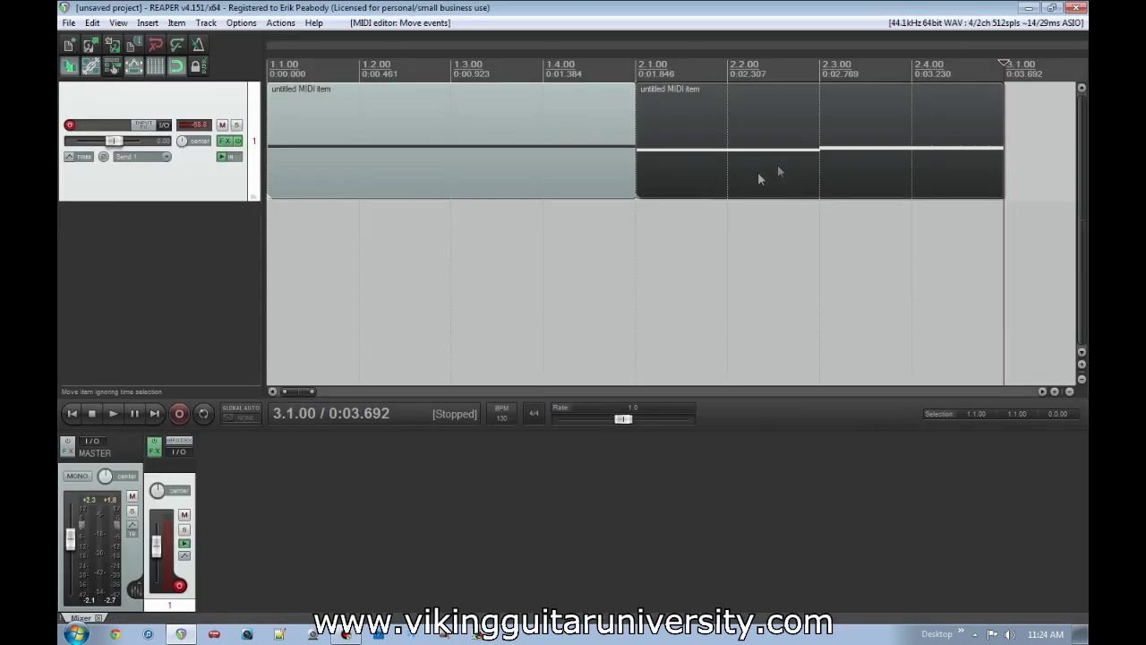
Step: Play the edited sequence from the project start to hear the new two-note ending
key(Home)
key(space)
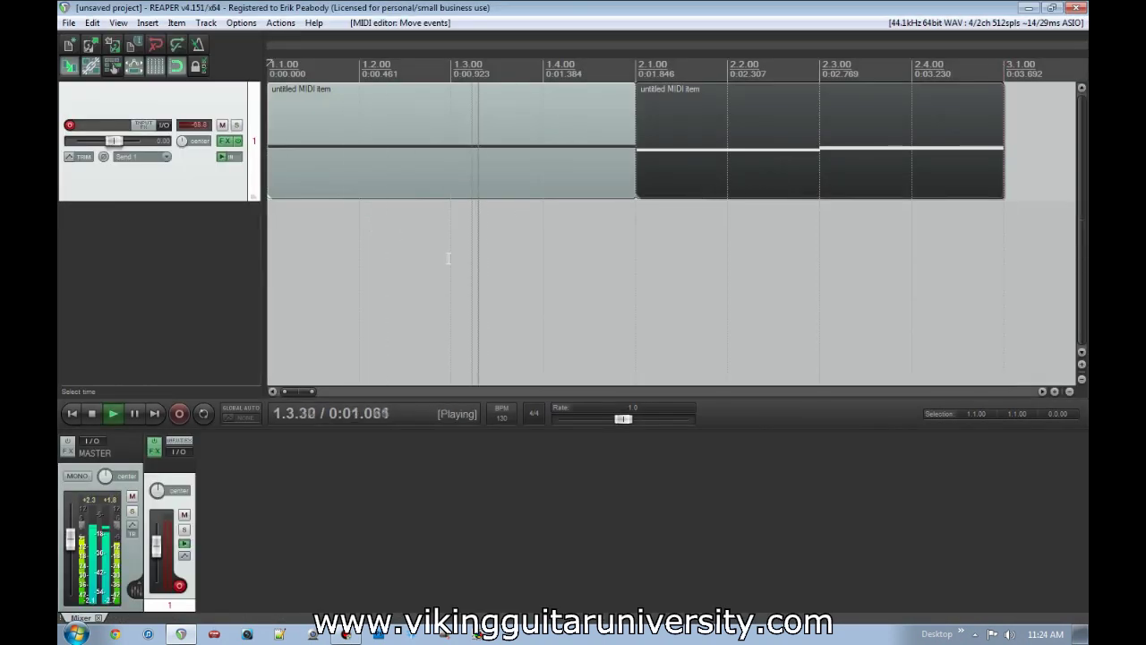
scroll(531, 249, down, 2)
scroll(539, 251, up, 1)
key(space)
Step: Copy both MIDI items and paste them at measure 3
click(514, 144)
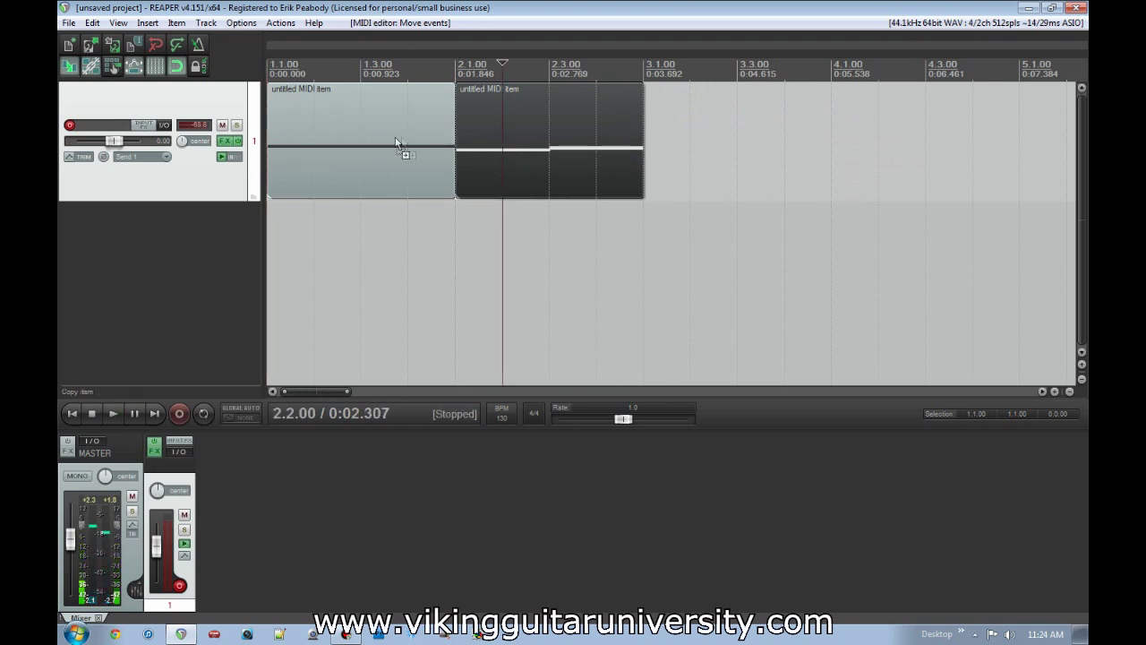
ctrl+click(400, 146)
key(ctrl+c)
click(638, 165)
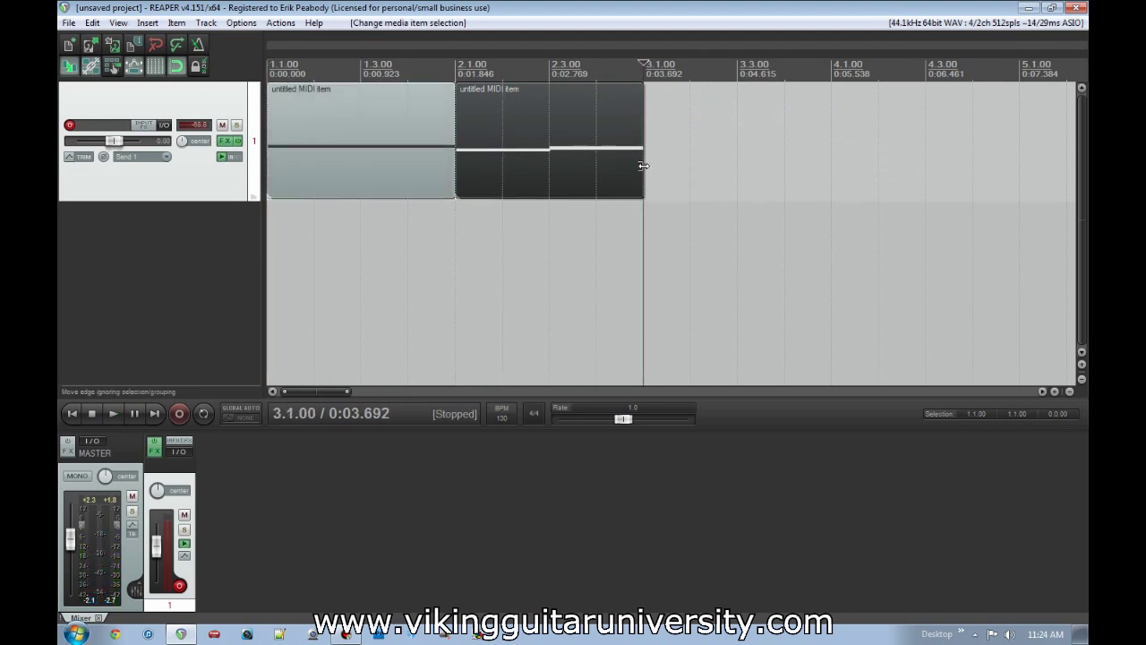
key(ctrl+v)
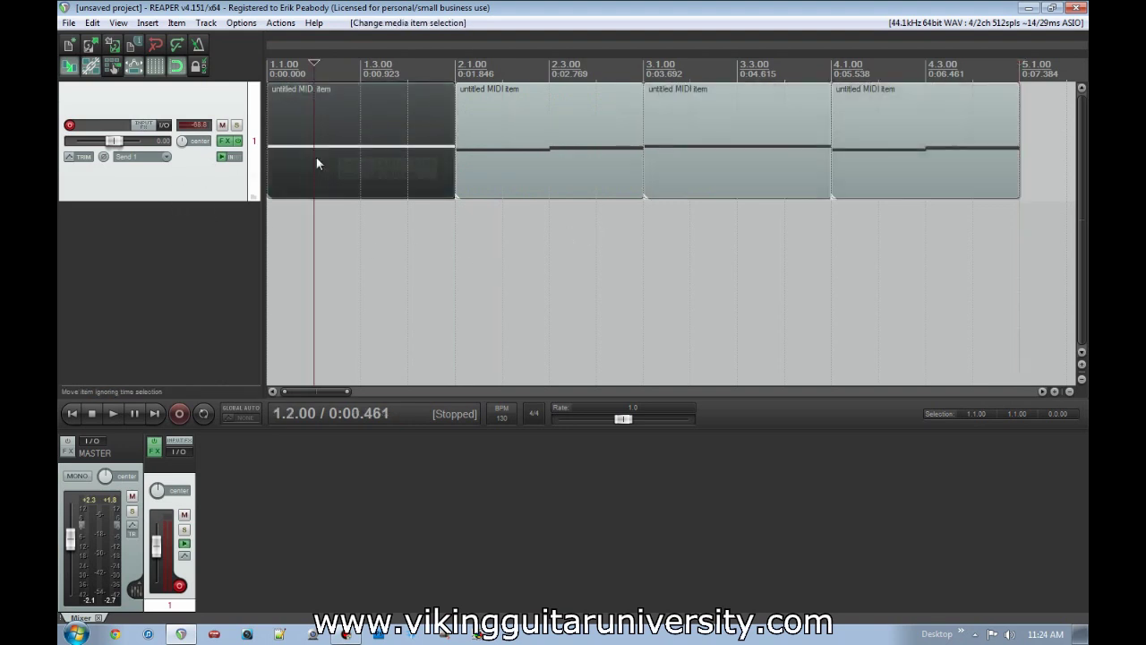
Step: Review the note properties of the C3 note in the first item, including its channel setting
double_click(317, 158)
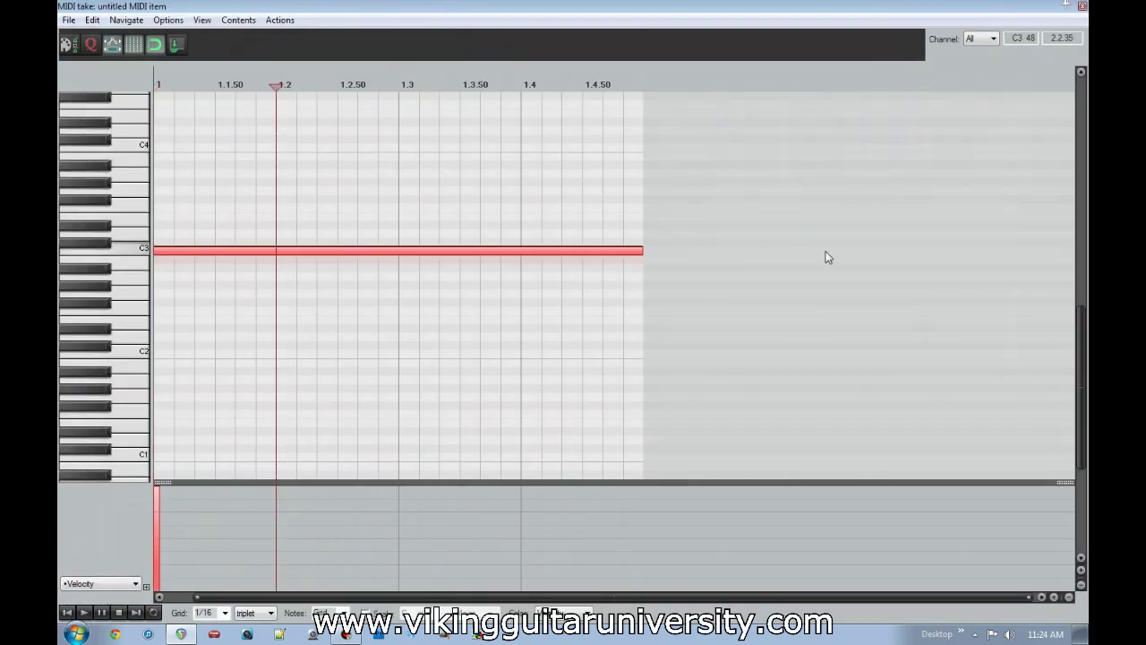
right_click(234, 254)
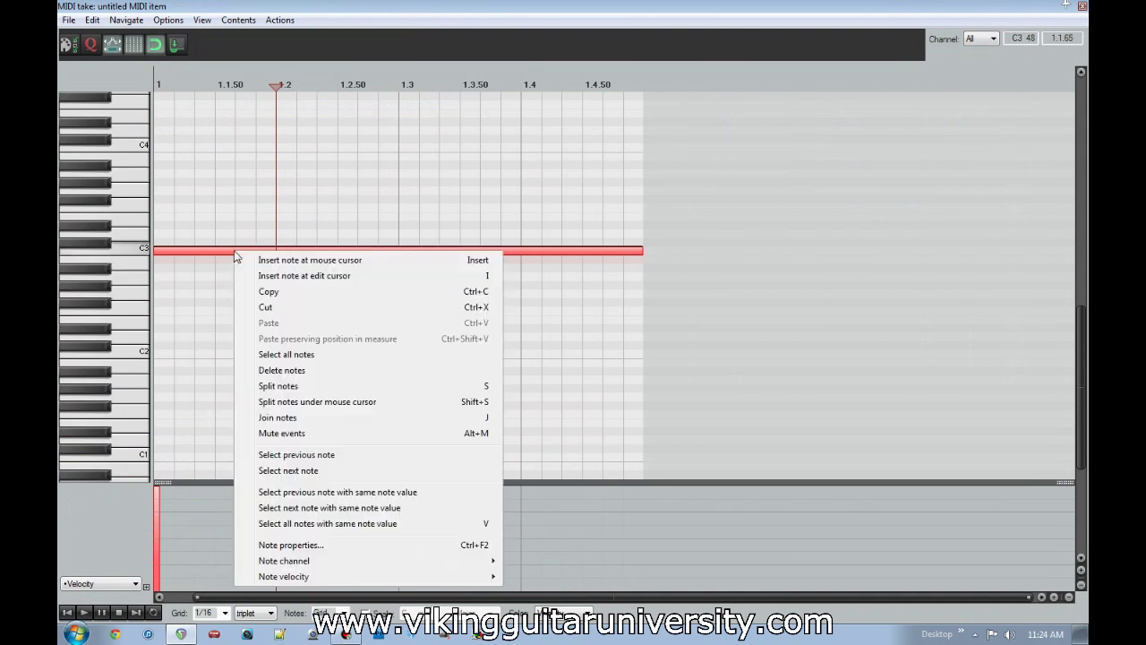
mouse_move(315, 566)
click(319, 545)
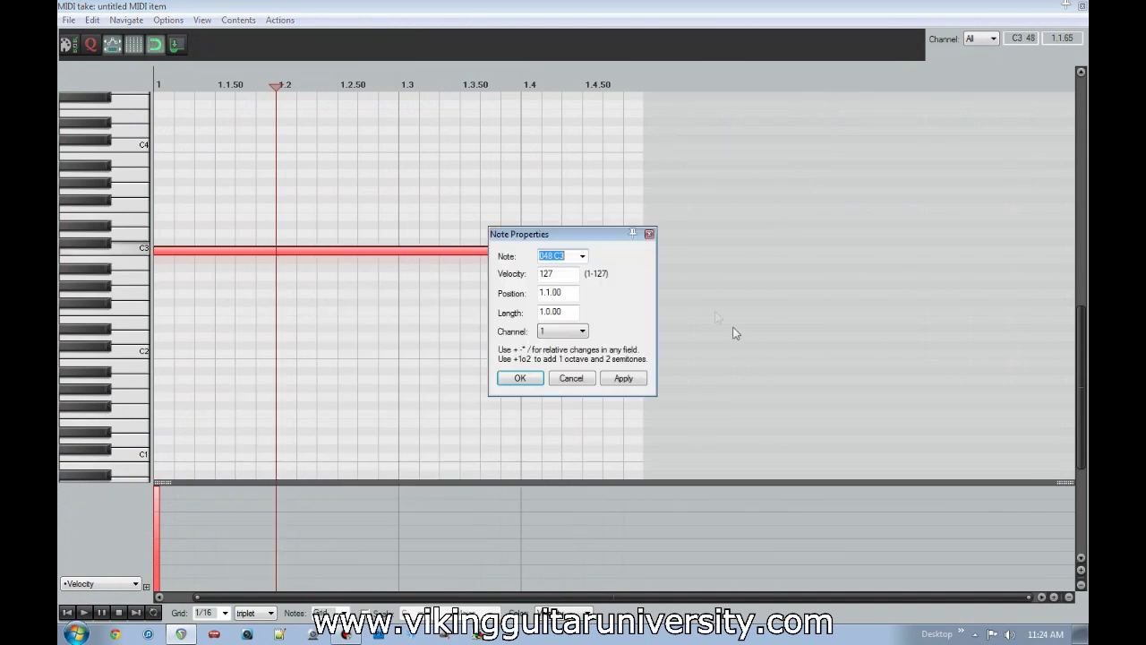
click(520, 378)
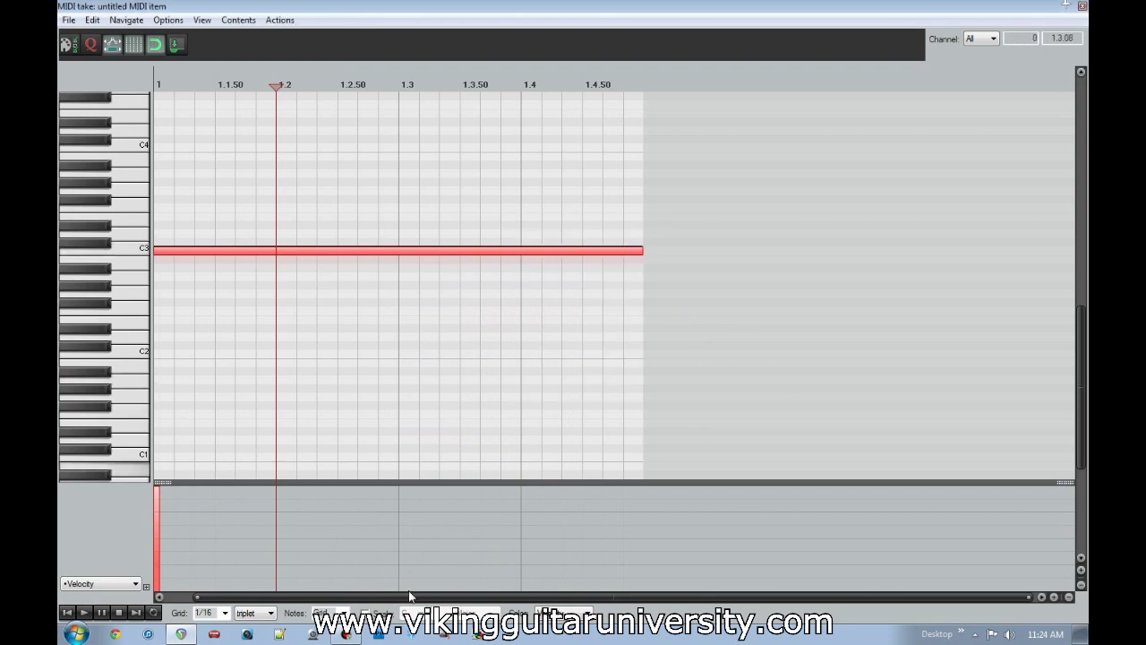
click(1082, 6)
Step: Check the instrument slots in ARIA Player, then examine the note channel choices for the first item's C3 note
click(238, 148)
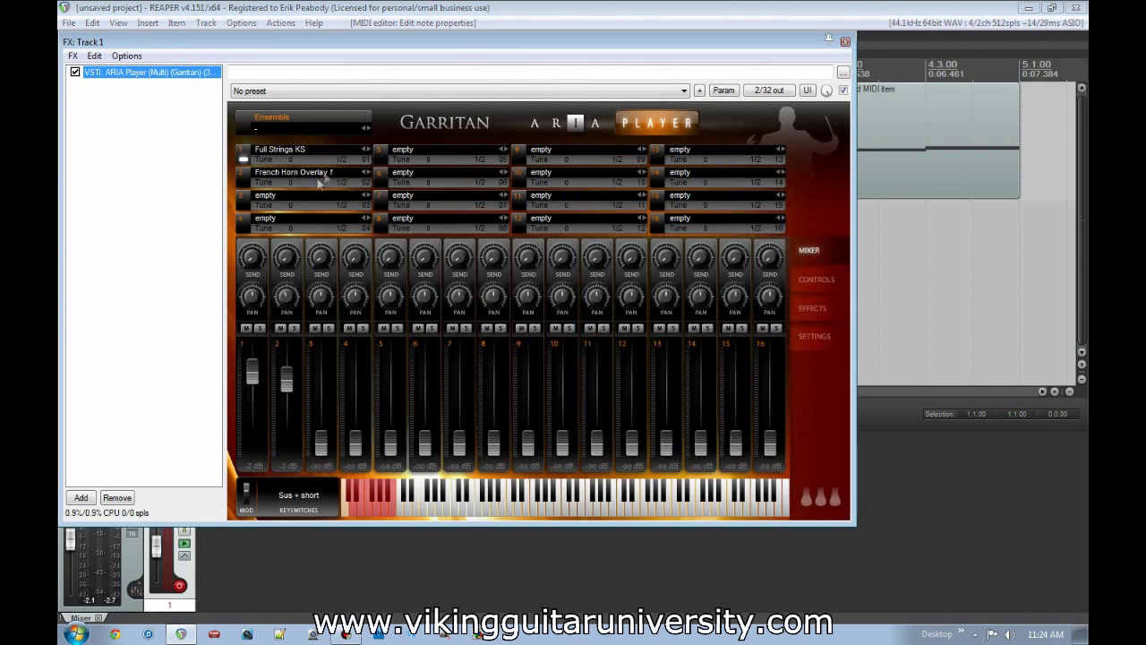
click(845, 43)
double_click(382, 171)
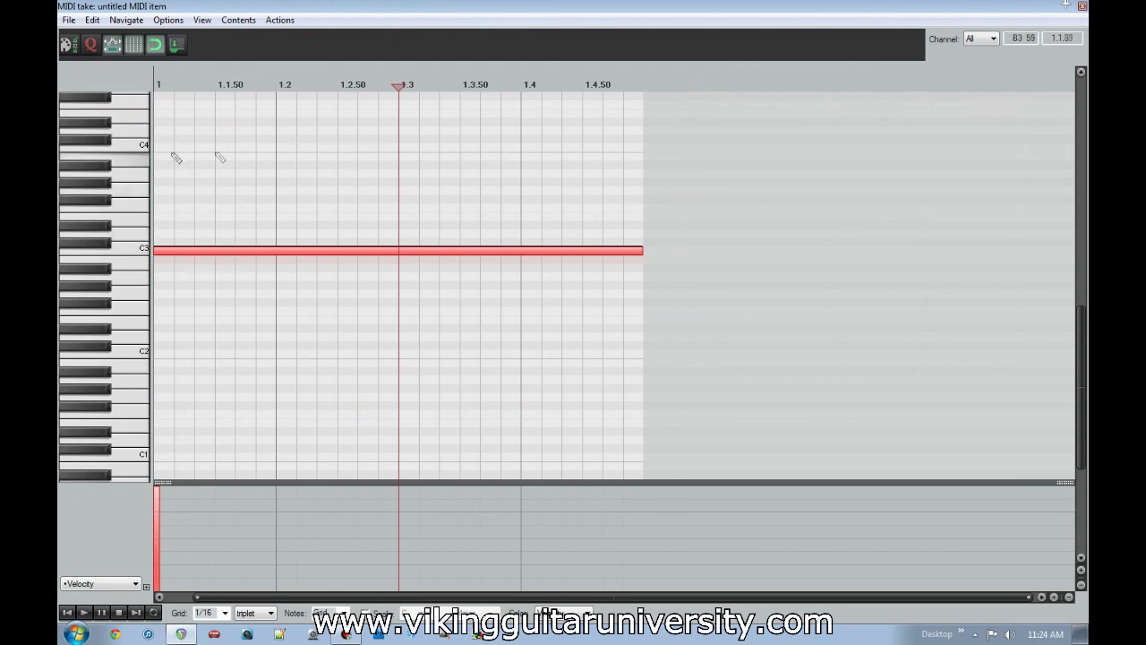
right_click(280, 260)
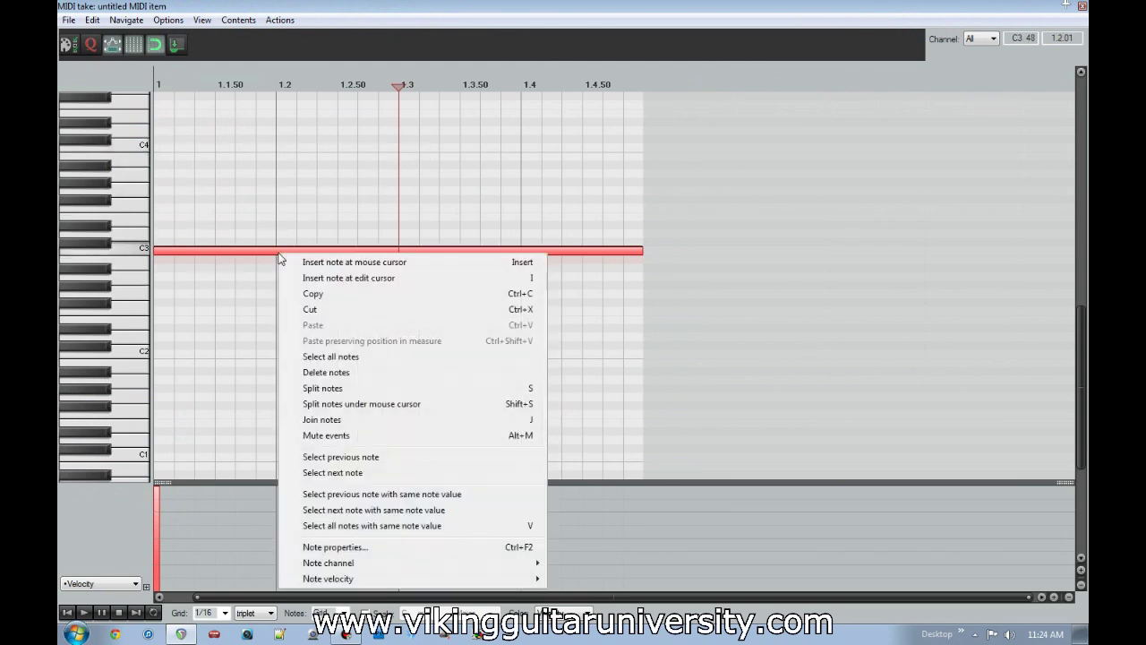
mouse_move(394, 564)
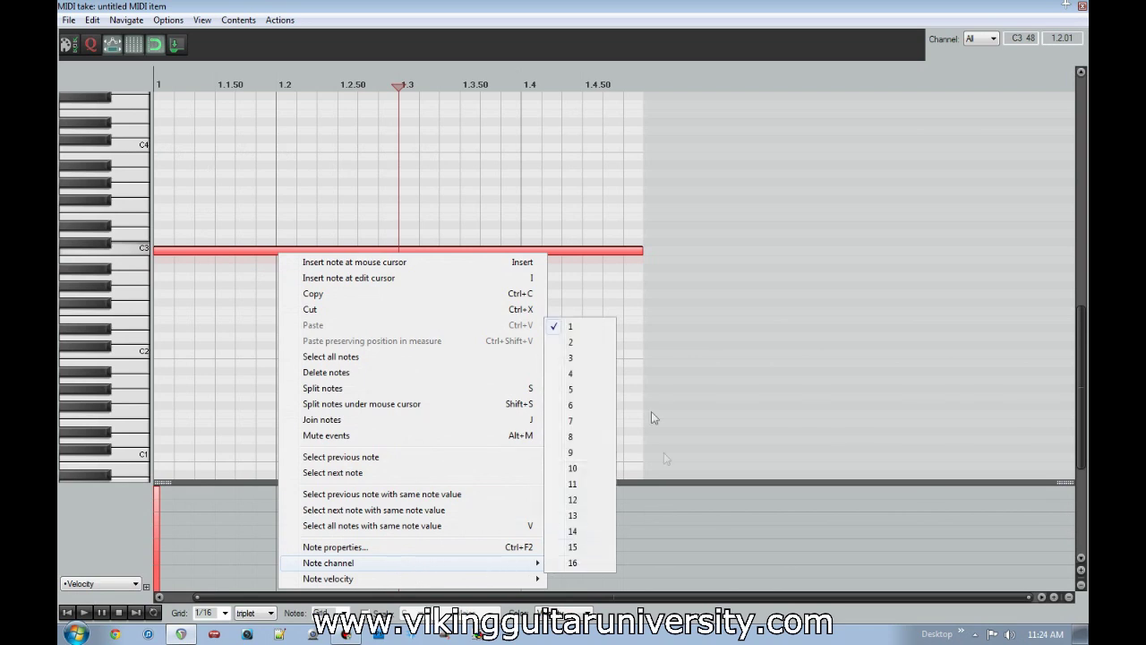
click(697, 22)
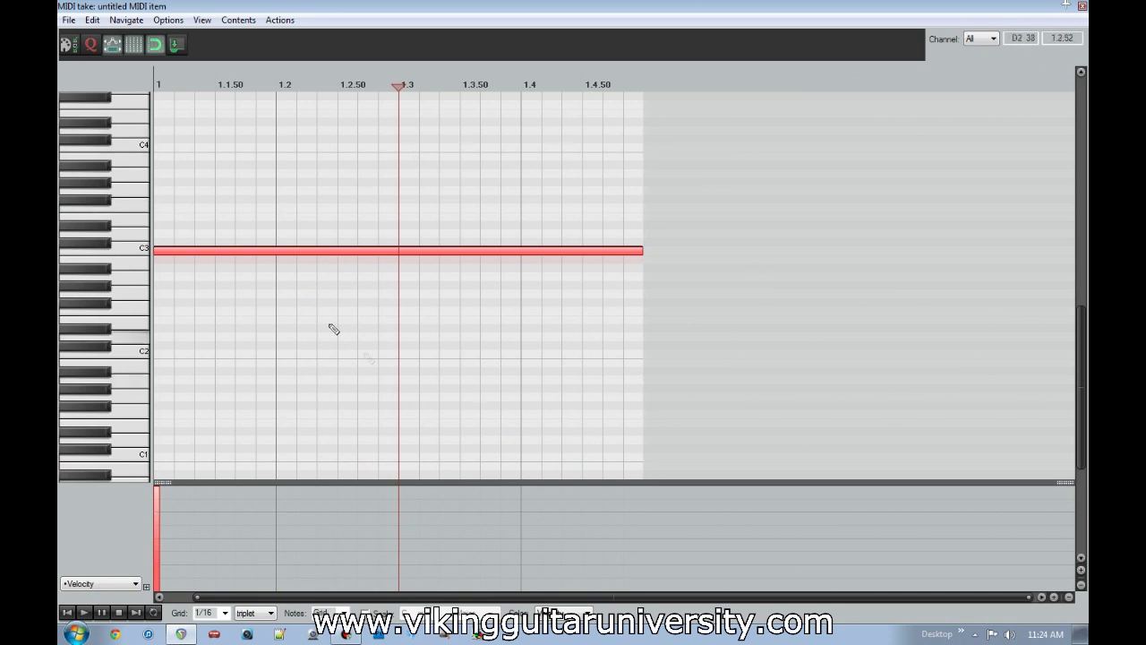
Step: Compare the first item's channel 1 and channel 2 views, keep channel 2 active, and set the 1/16 grid to straight
click(991, 40)
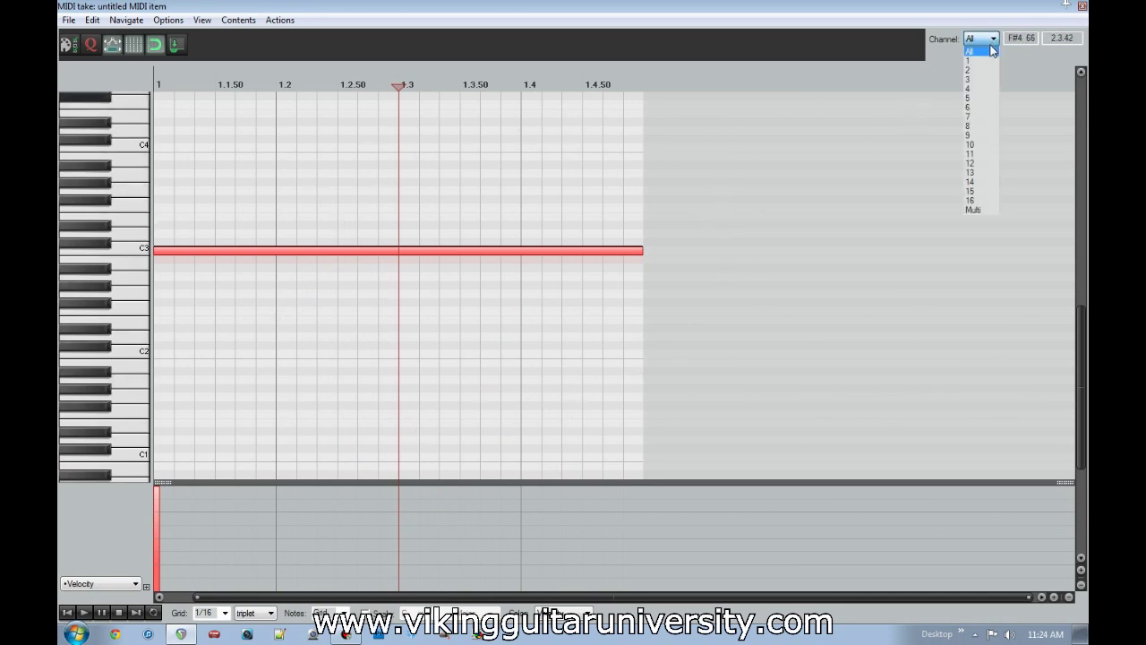
click(981, 62)
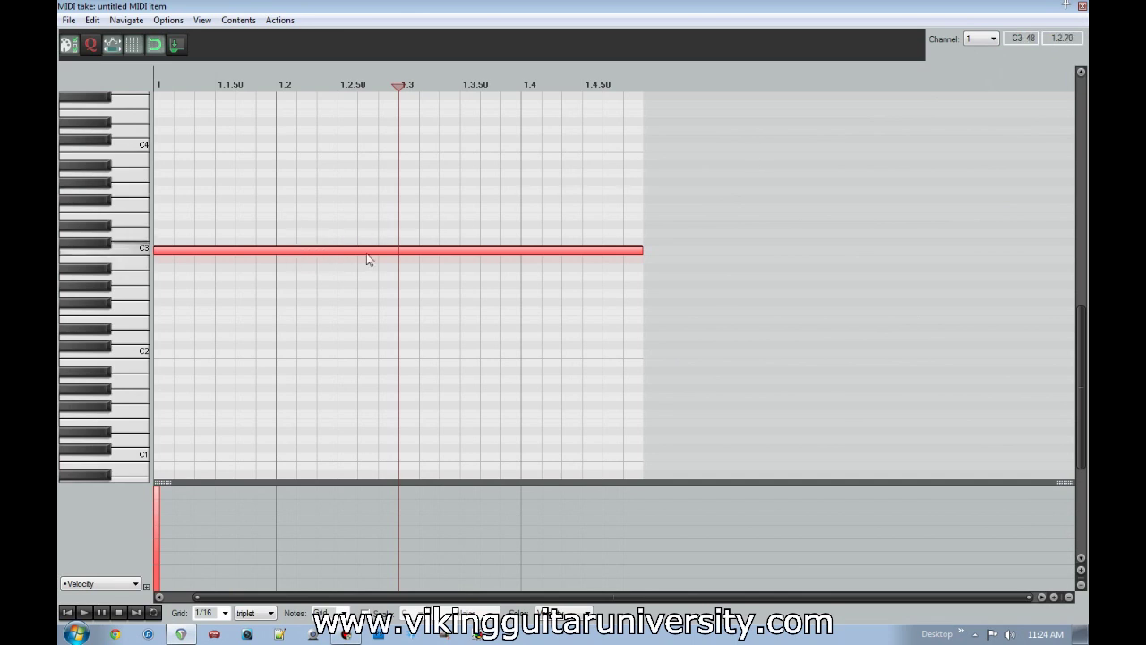
click(981, 41)
click(982, 70)
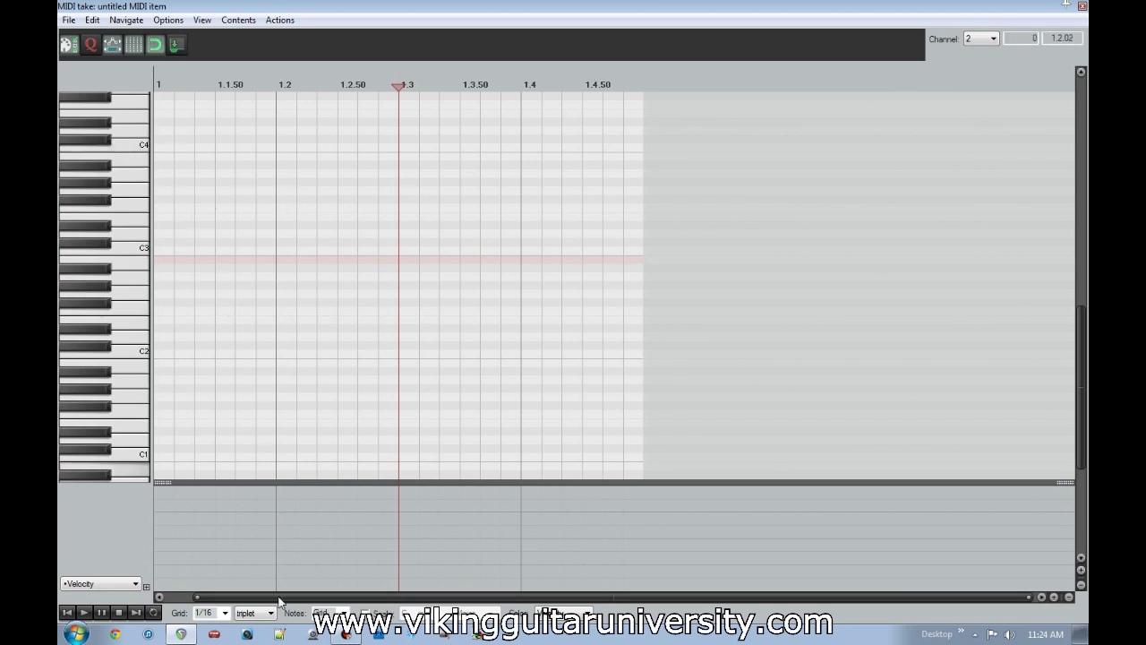
click(244, 615)
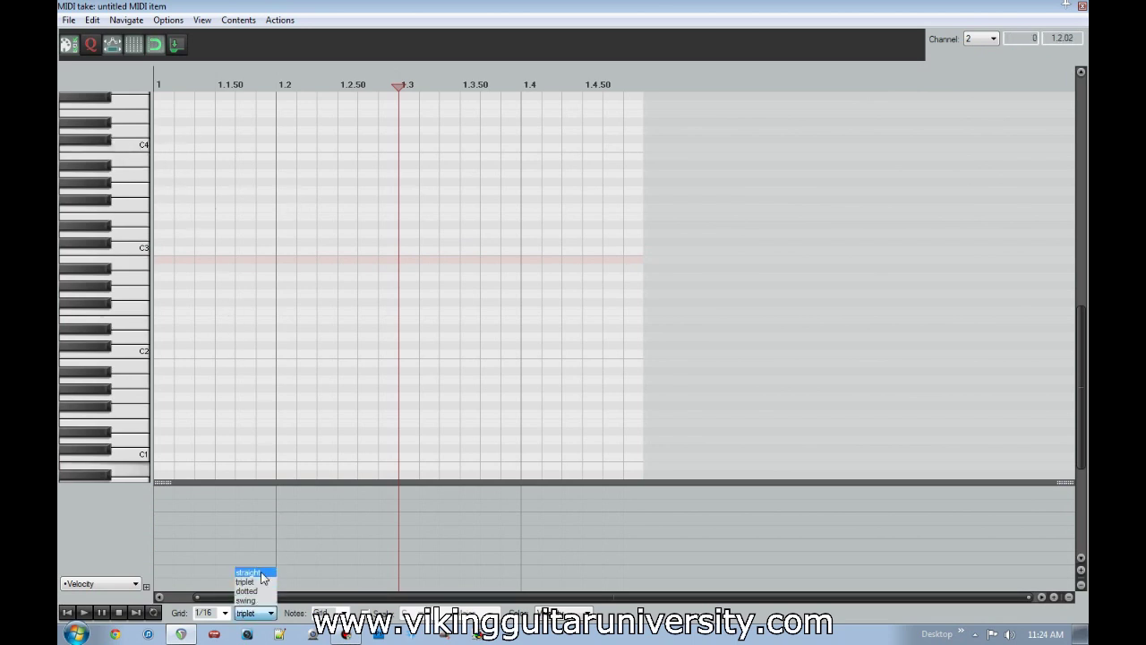
click(262, 575)
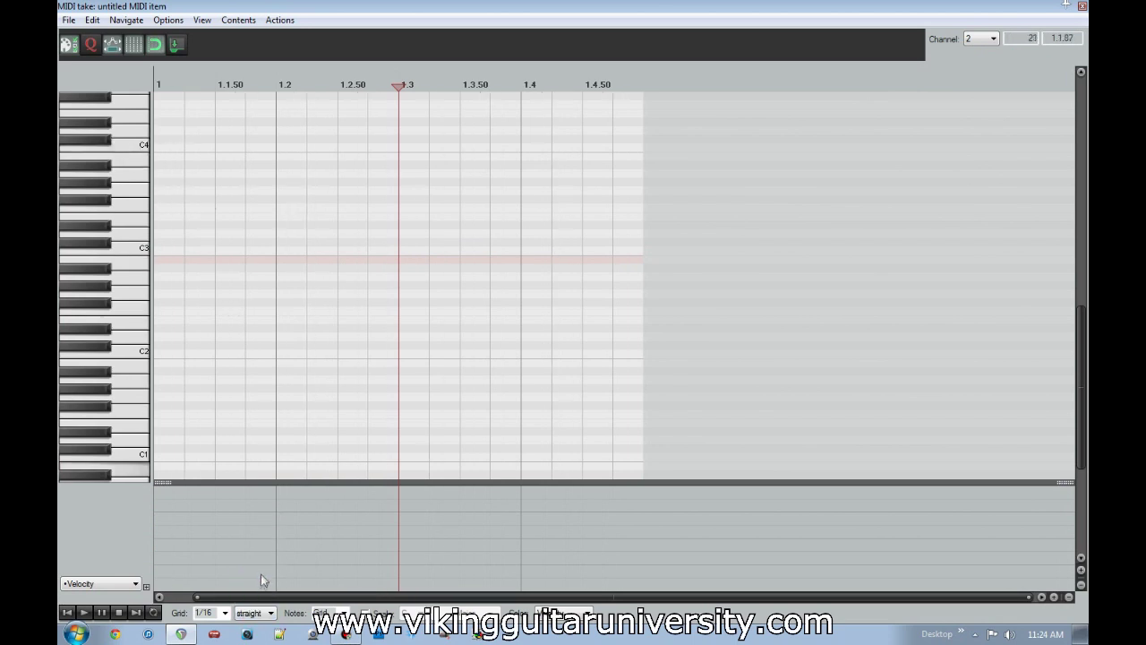
Step: Draw the channel 2 line in the first item: C4 from 1.1 to 1.2.50, A#3 to 1.3, C4 to 1.4.50, A#3 to the end
click(175, 147)
drag(181, 147, 339, 147)
click(351, 165)
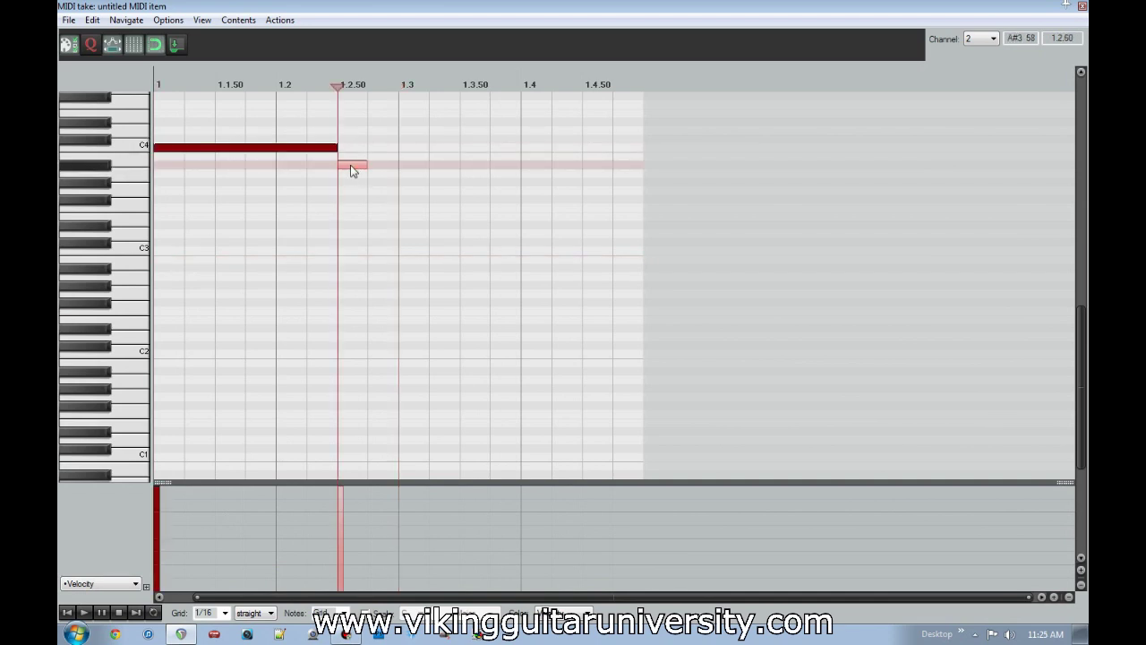
click(323, 147)
click(405, 146)
drag(428, 147, 561, 149)
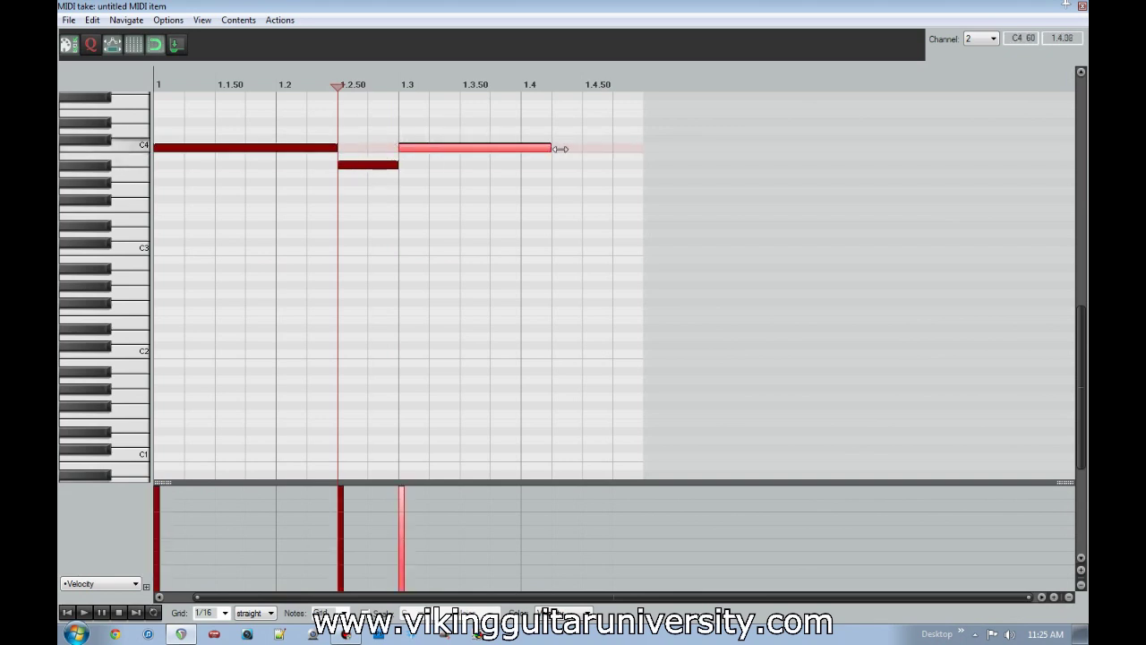
click(376, 166)
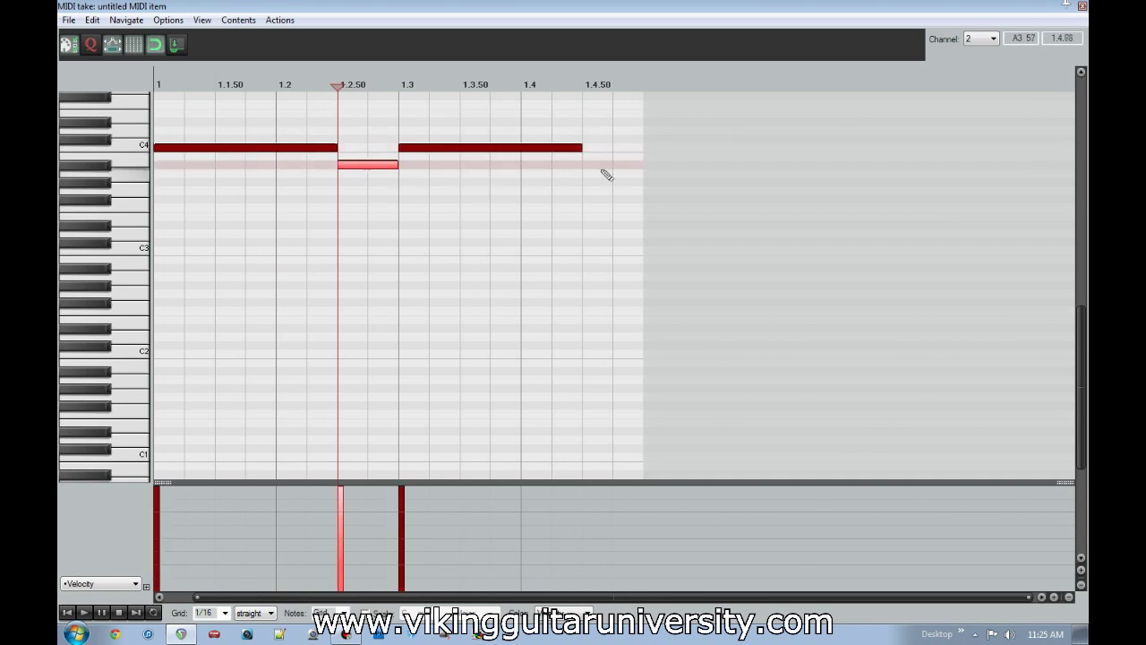
click(602, 167)
drag(632, 166, 642, 165)
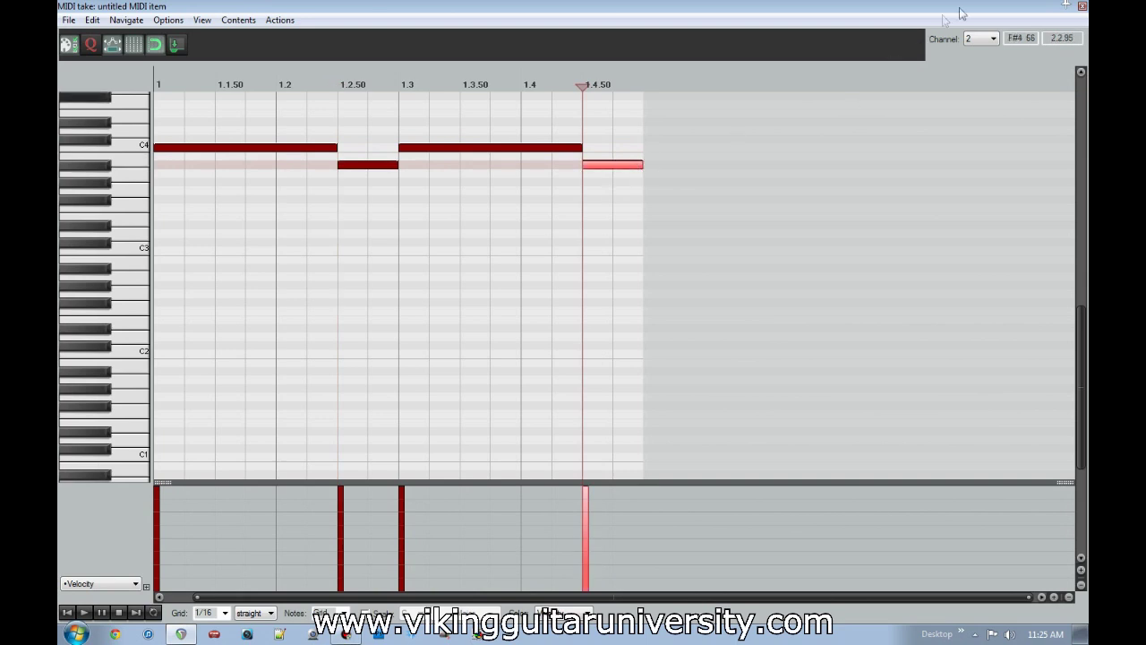
click(1081, 7)
Step: Open the second MIDI item for editing and set its active channel to 2
double_click(521, 176)
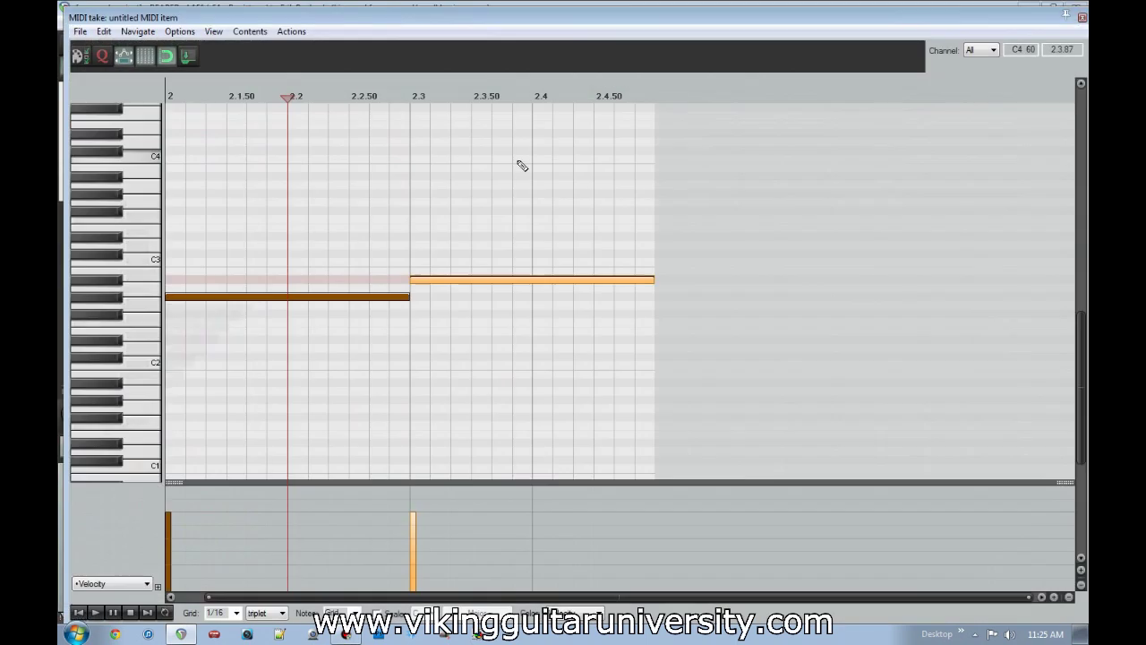
scroll(154, 204, up, 2)
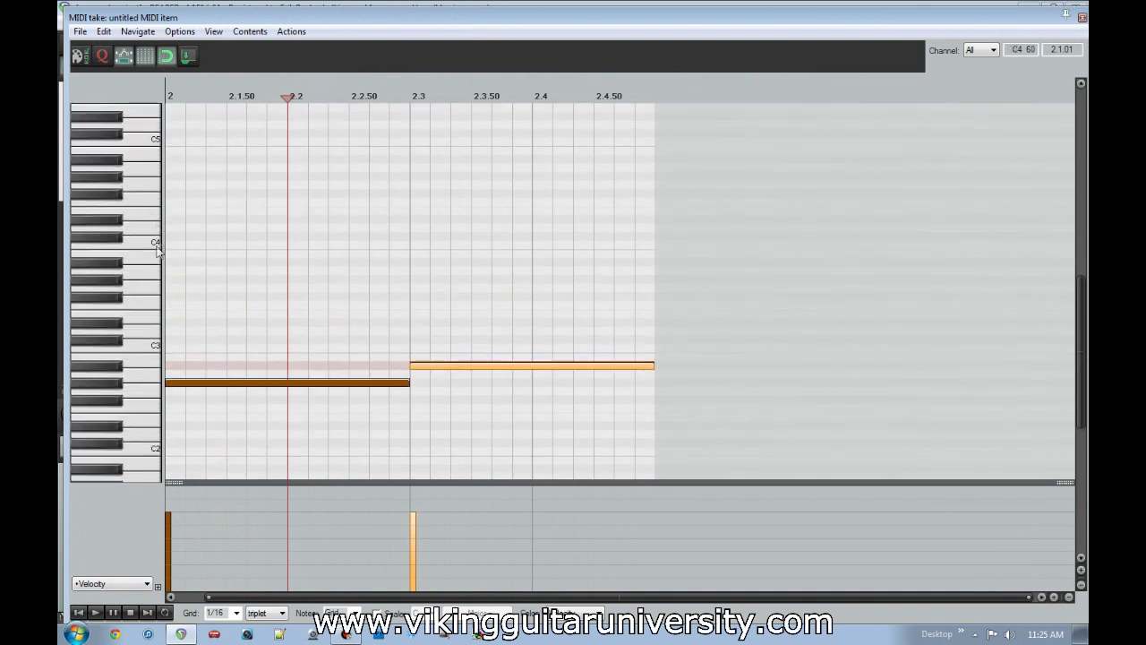
click(175, 250)
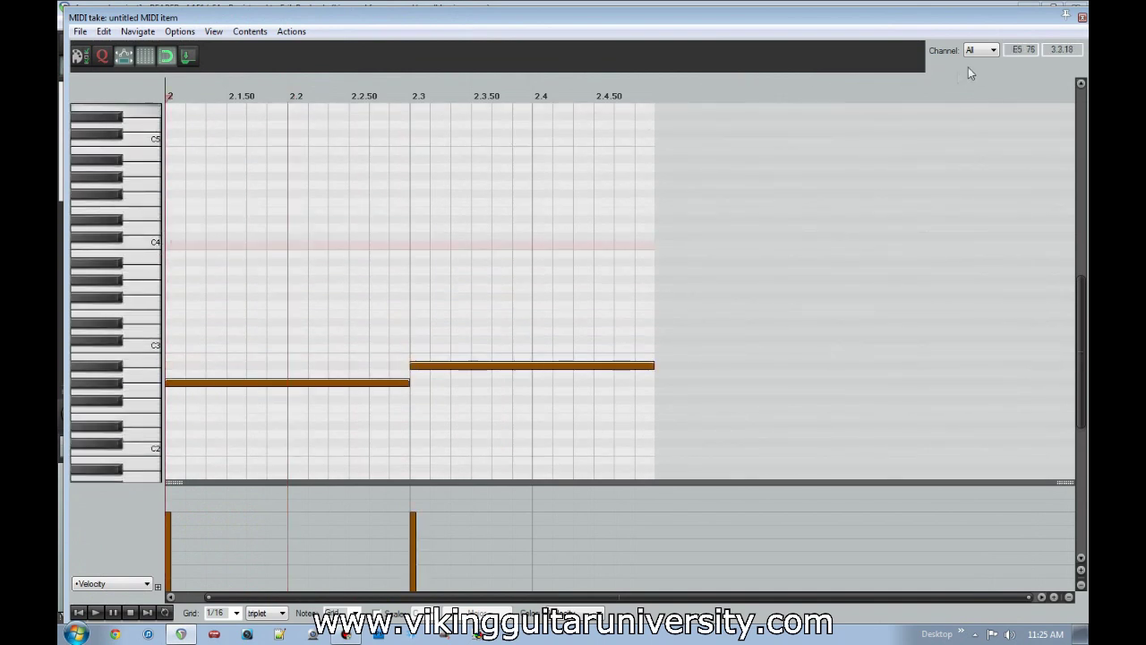
click(982, 50)
click(976, 72)
Step: Draw a channel 2 melody of C4, C#4, D#4, C#4, A#3 and C#4, ending on a long C4 from 2.3 to the item's end
click(175, 244)
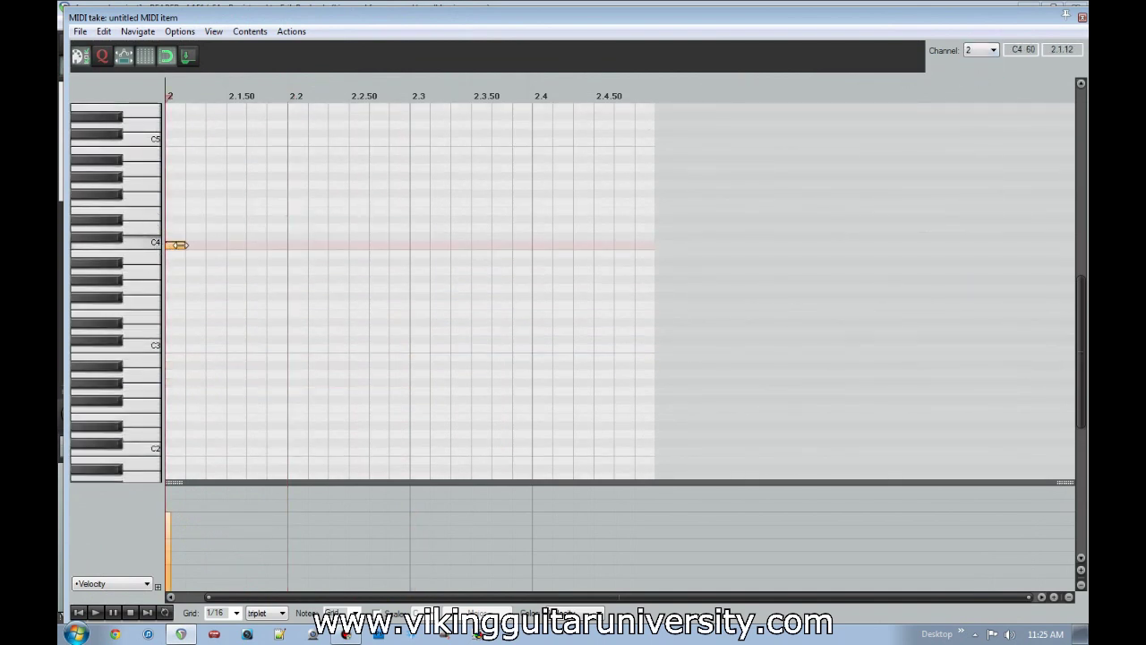
click(239, 236)
drag(238, 236, 287, 236)
click(299, 220)
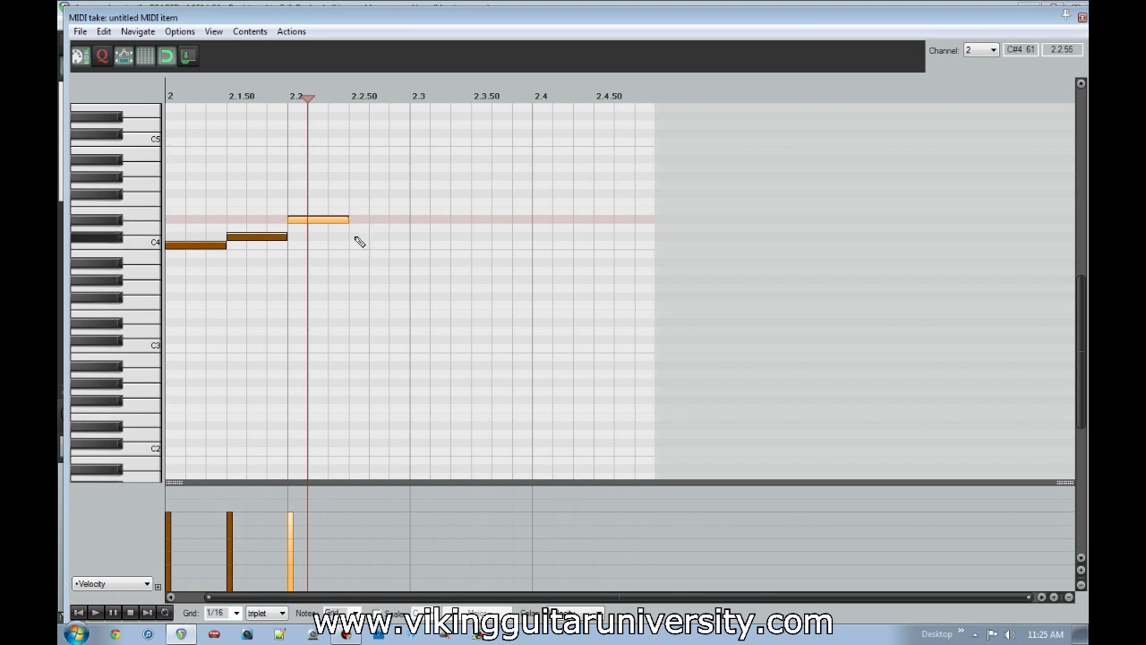
click(355, 237)
click(379, 262)
click(398, 237)
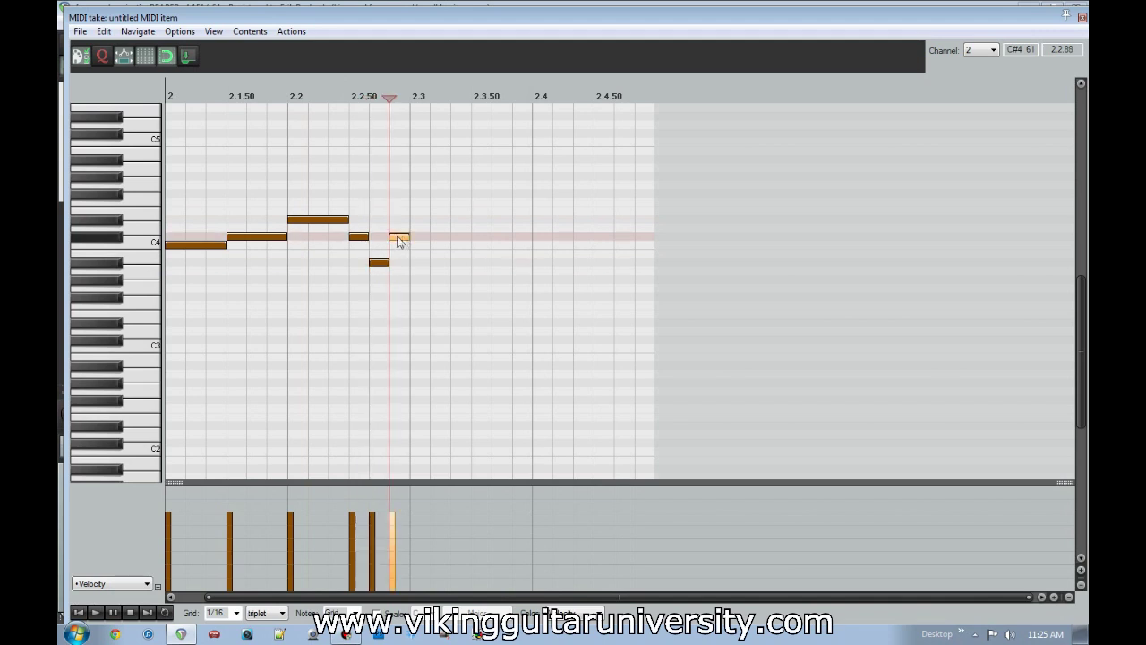
drag(419, 245, 660, 244)
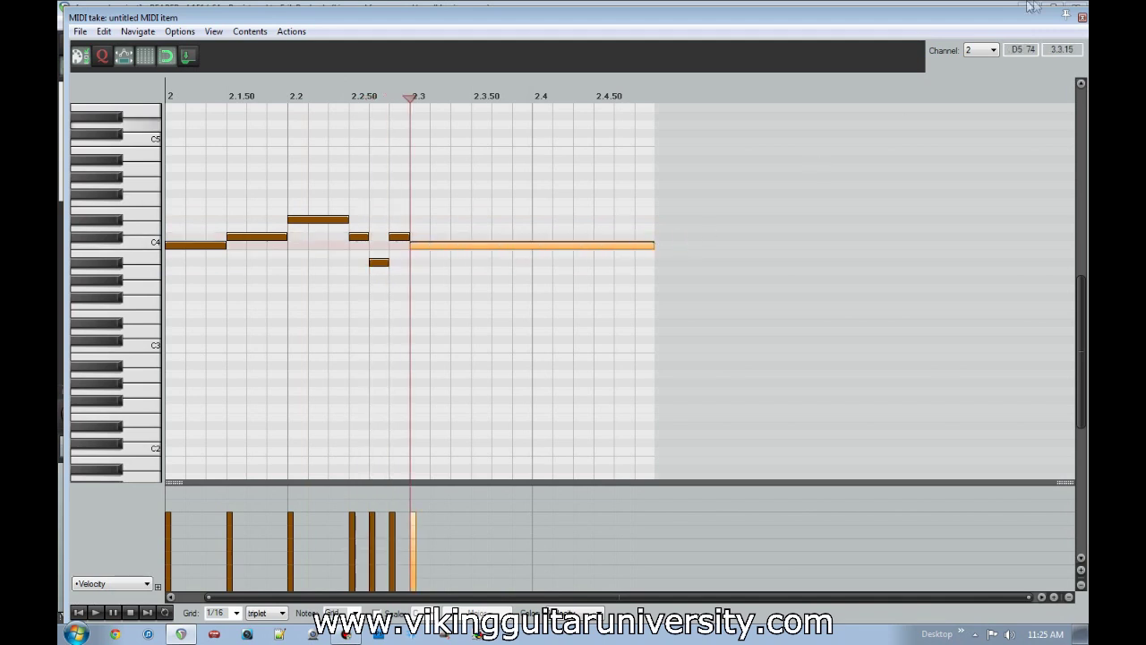
click(1083, 18)
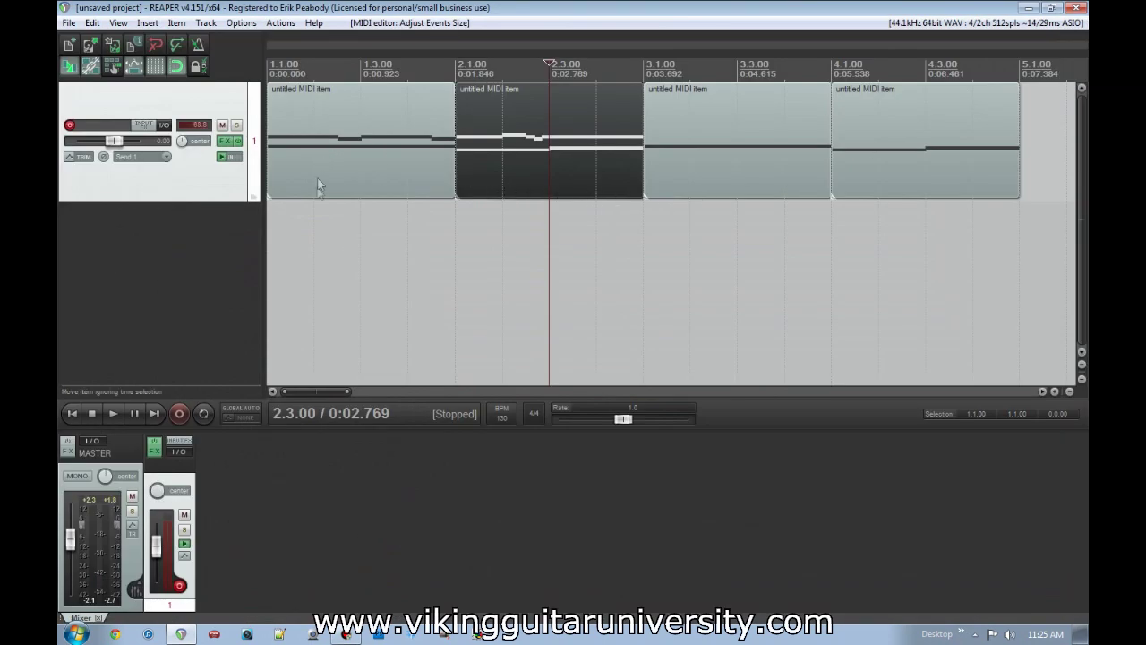
Step: Delete the two copied MIDI items at measures 3 and 4
click(740, 152)
key(Delete)
click(944, 156)
key(Delete)
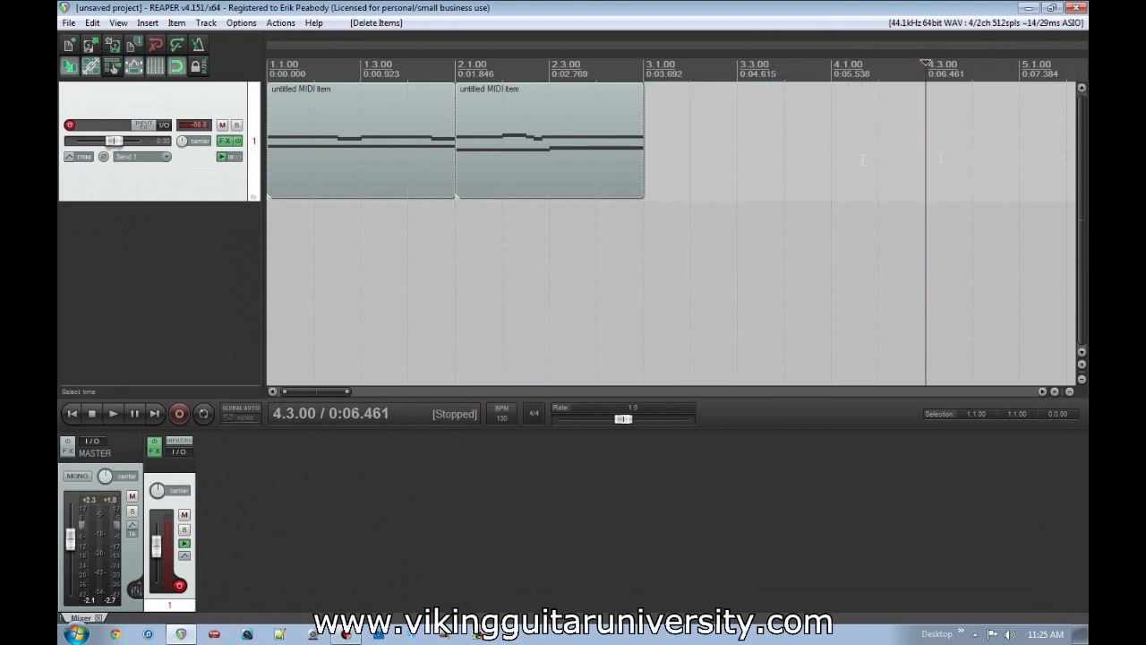
Step: Reopen the first item and compare its notes on channel 1 with the view of all channels
double_click(334, 177)
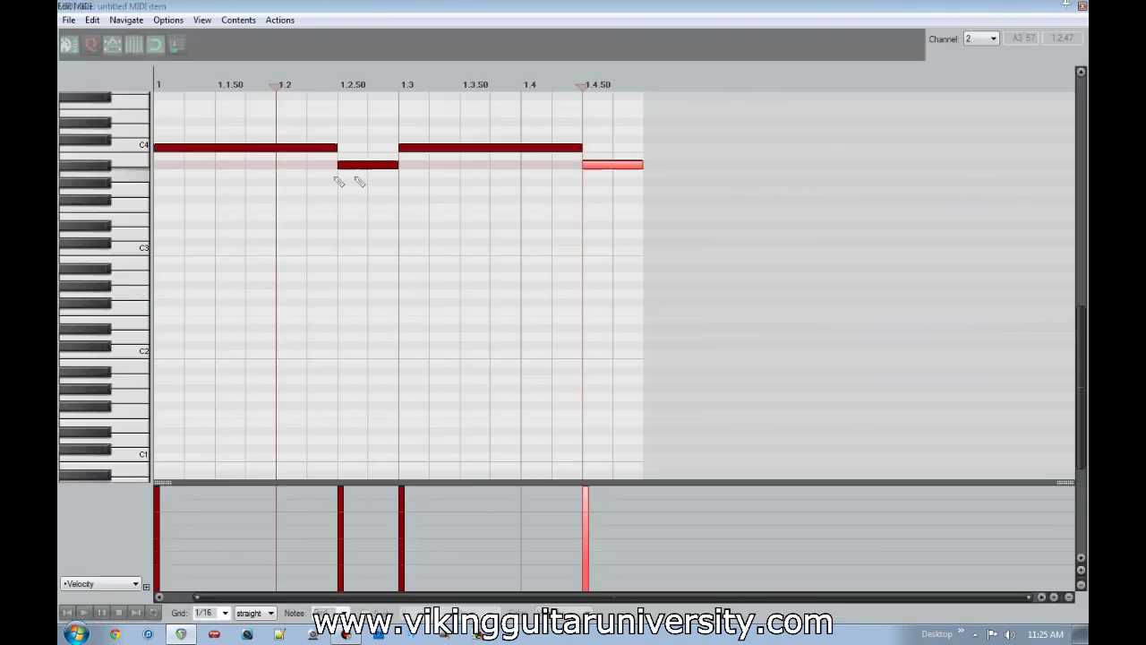
click(988, 45)
click(985, 60)
click(989, 42)
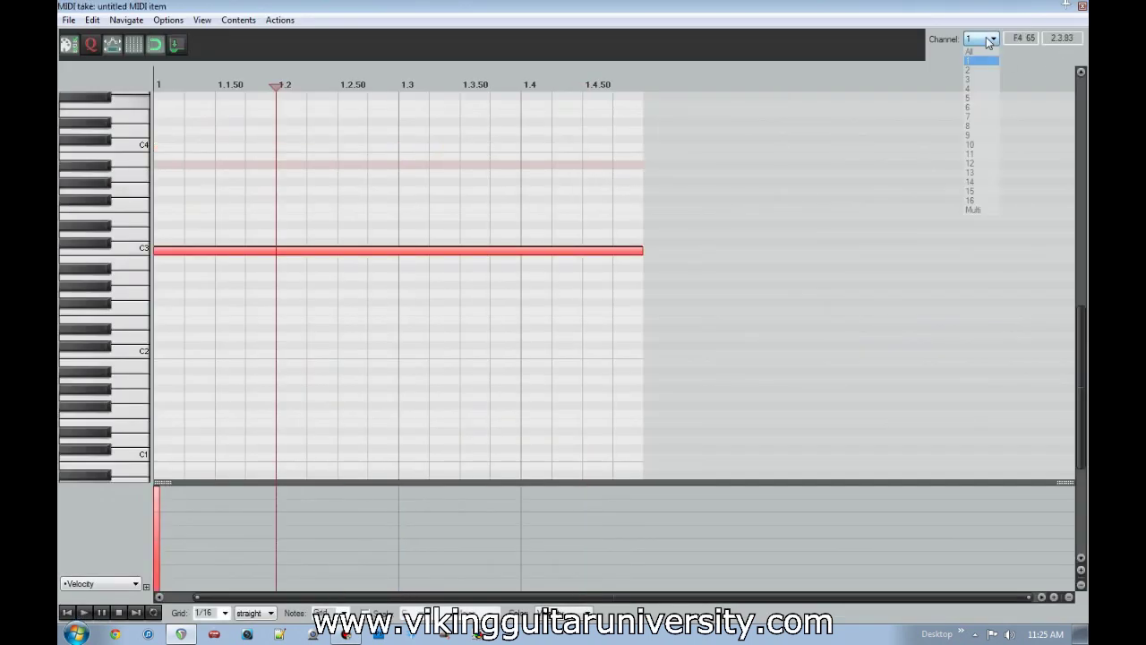
click(983, 51)
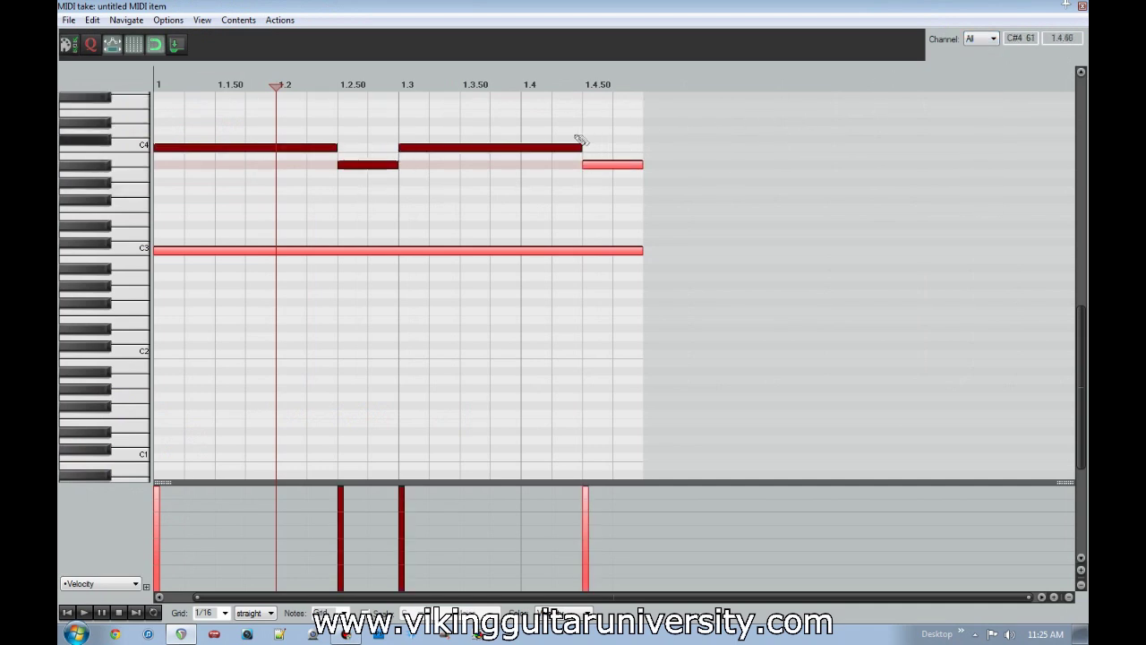
Step: Check the note channel assigned to the C4 note at 1.3 and close the first item's editor
click(553, 149)
right_click(552, 149)
mouse_move(630, 457)
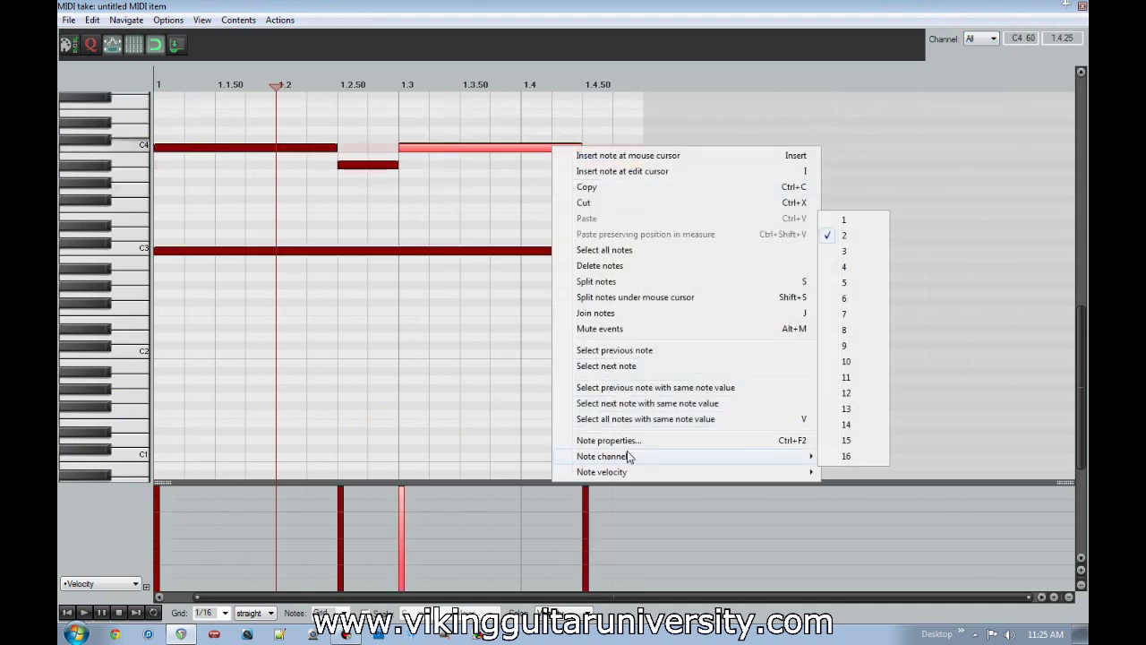
click(1056, 7)
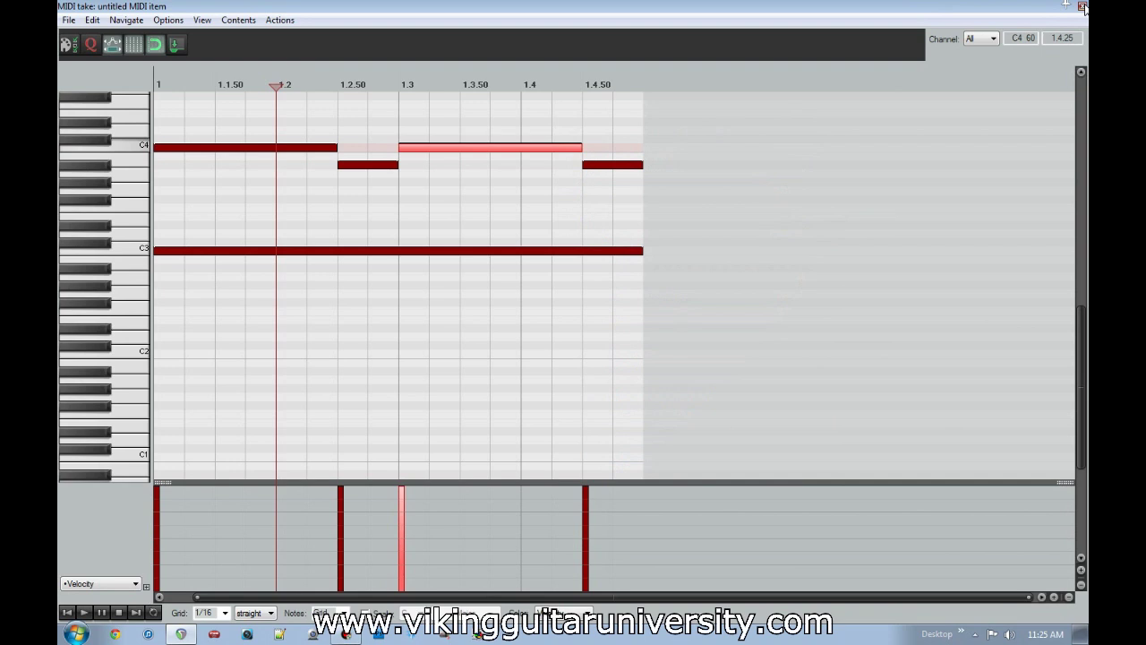
click(1081, 8)
Step: Show the track's ARIA Player and audition the French Horn Overlay in slot 2 with several notes
click(225, 142)
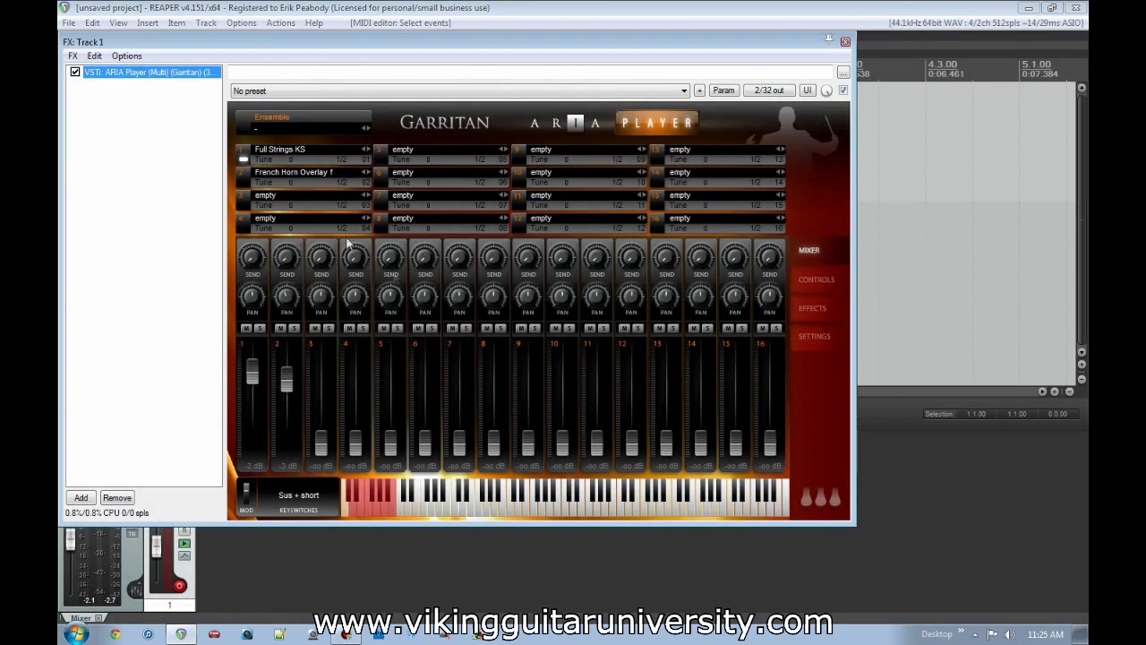
click(292, 182)
click(246, 175)
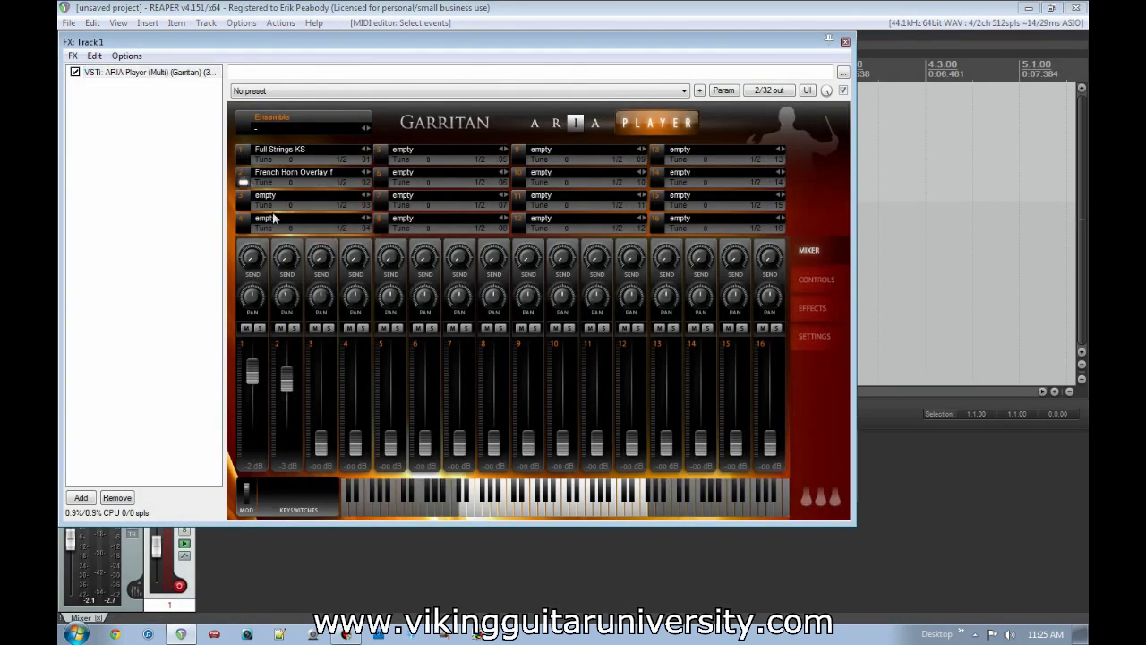
click(534, 510)
click(583, 504)
click(607, 504)
Step: Audition Full Strings KS in slot 1 with several notes and balance the channel 1 and 2 faders at about -2 dB each
click(259, 160)
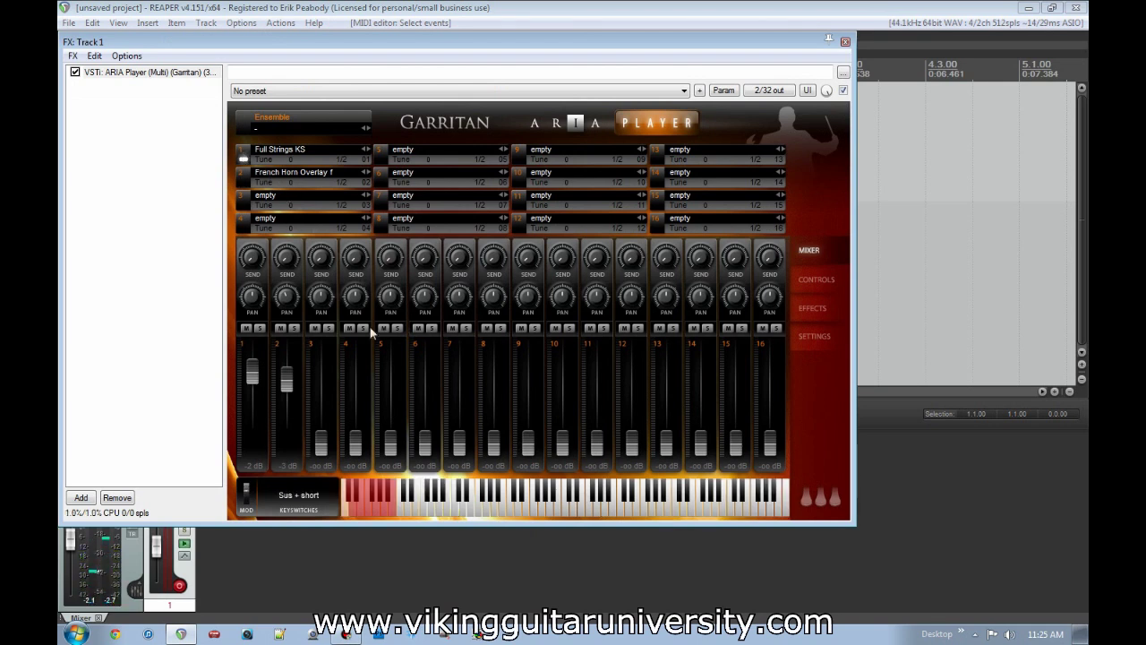
click(495, 511)
click(560, 510)
click(625, 510)
drag(256, 375, 257, 381)
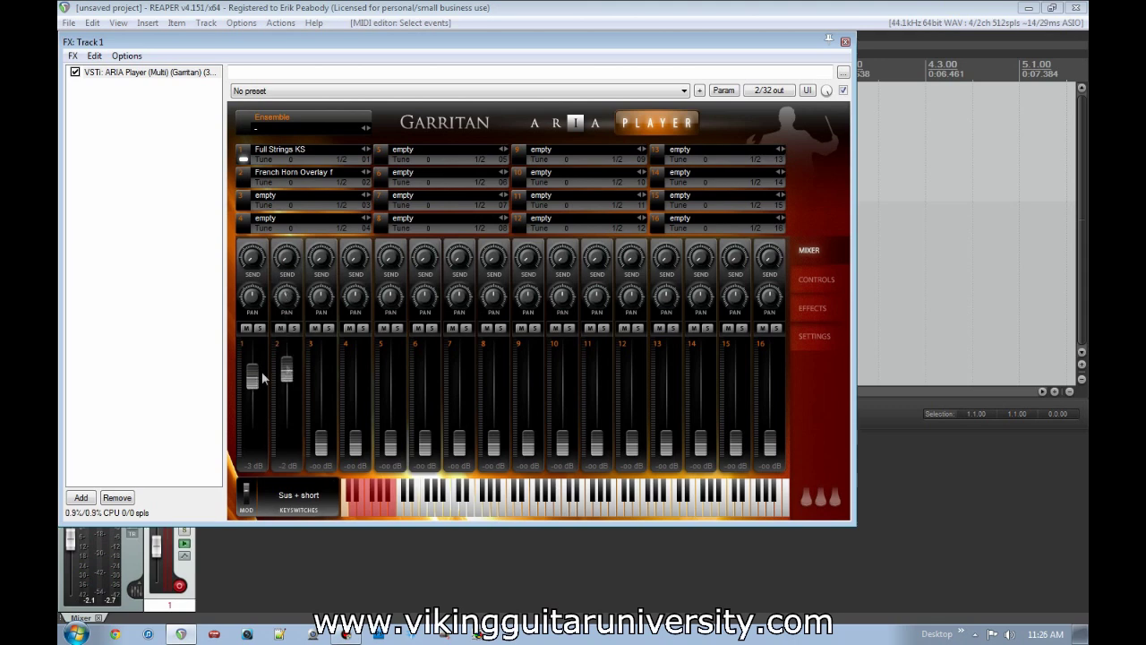
click(846, 42)
Step: Play both MIDI items from the project start to hear the strings and French horn together
key(Home)
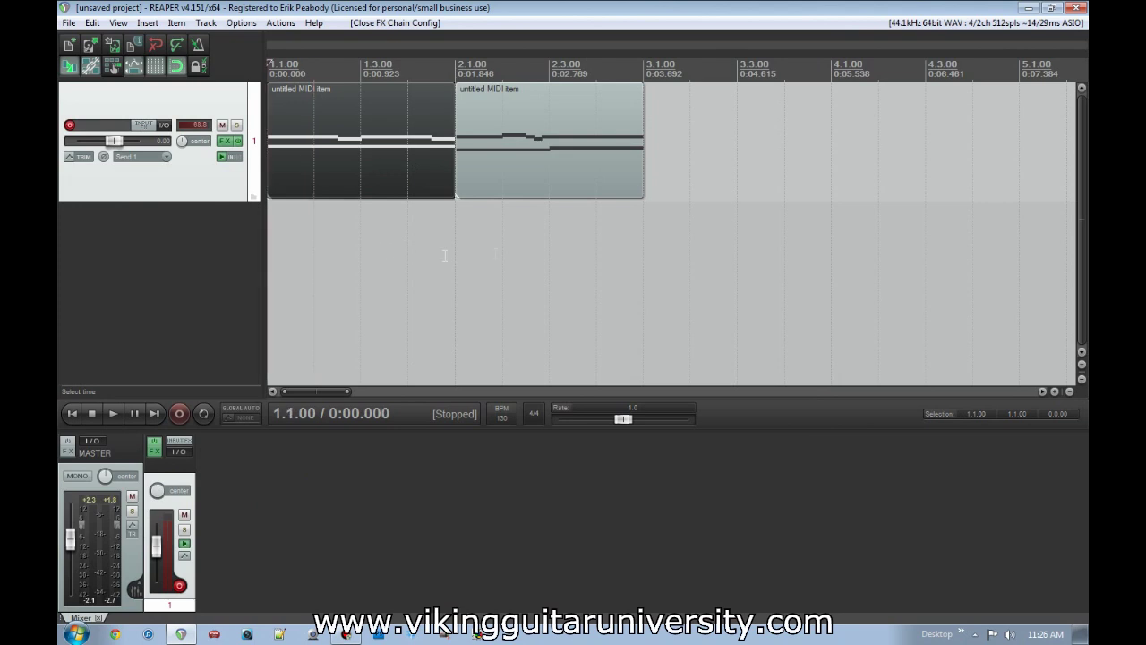
key(space)
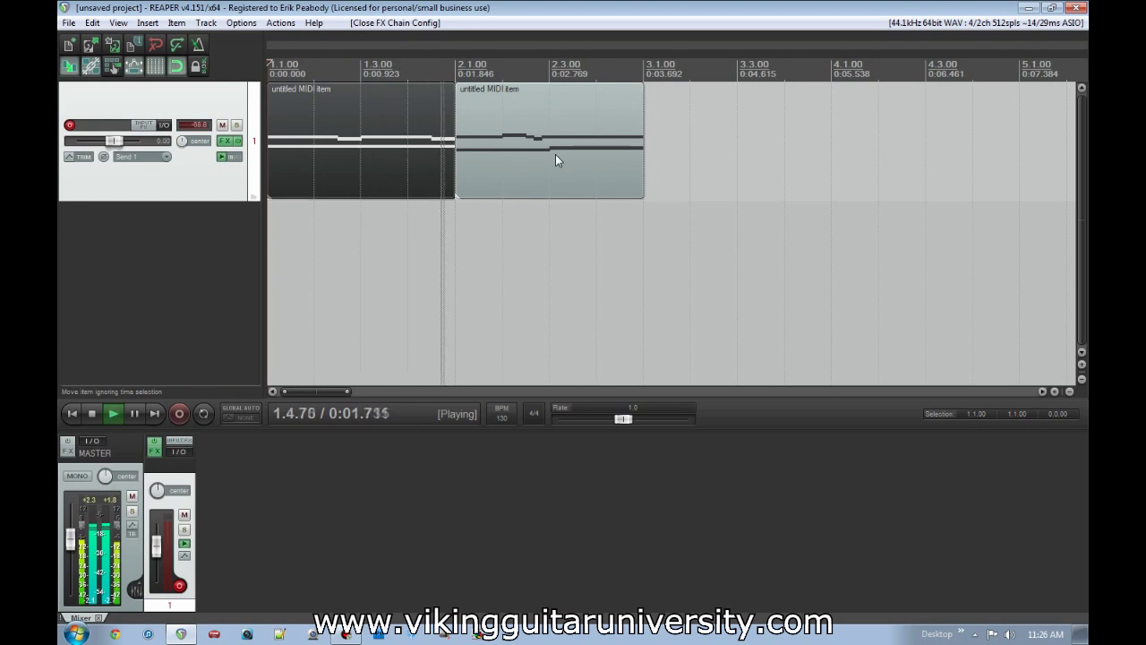
key(space)
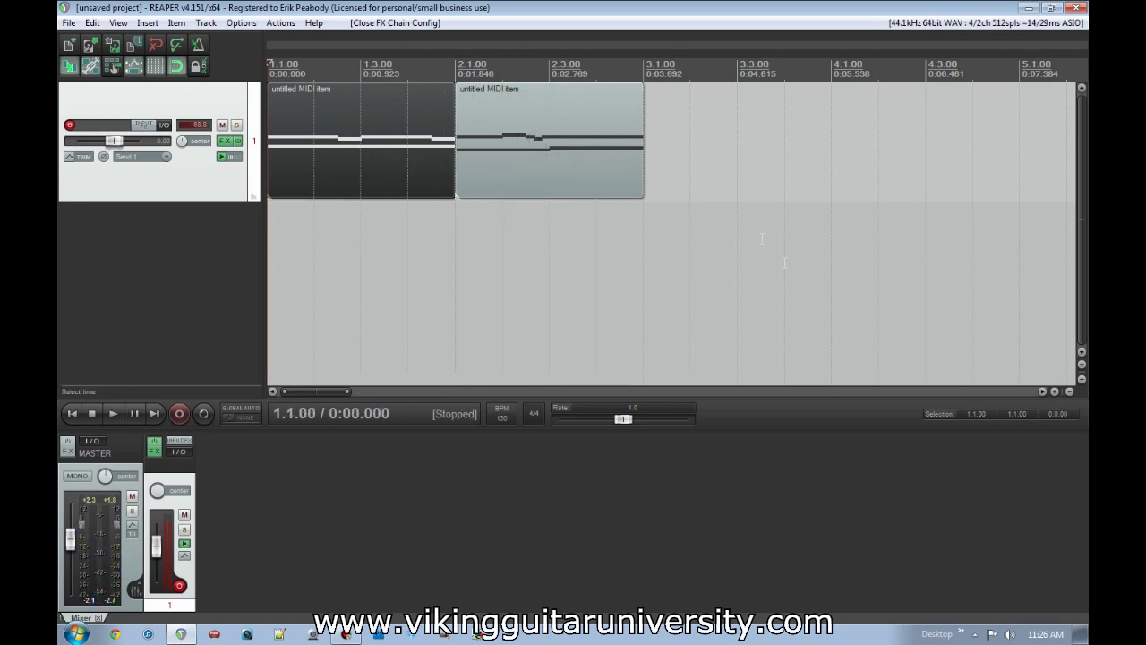
Step: Examine the Humanize Notes settings for the second item's notes without applying them, and close the editor
double_click(582, 159)
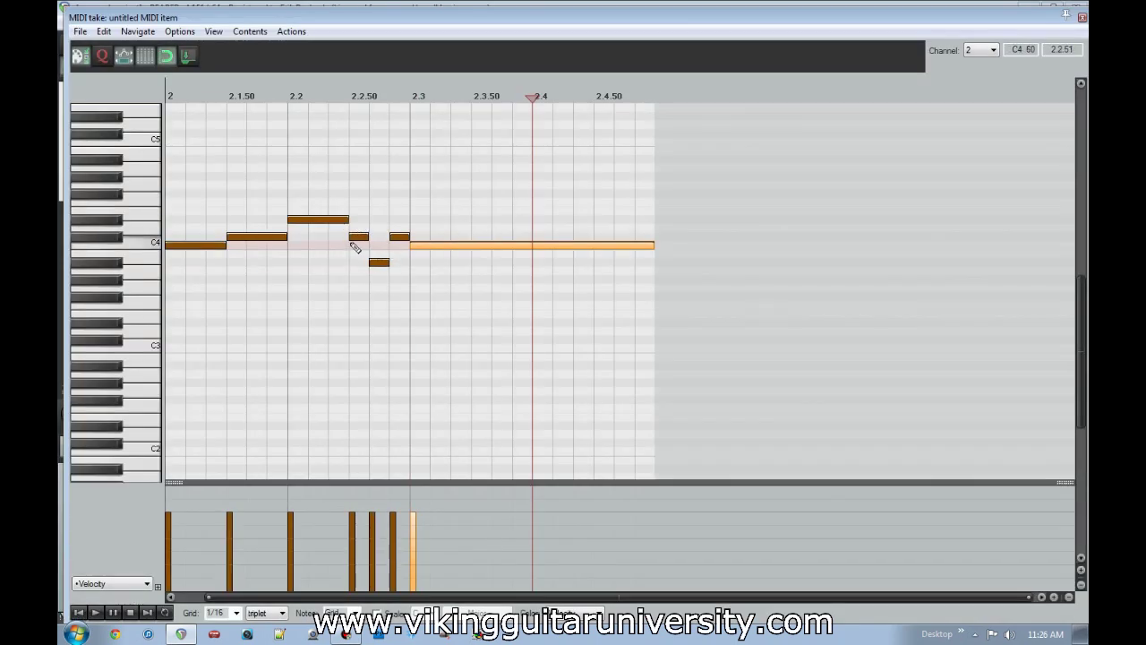
right_click(373, 170)
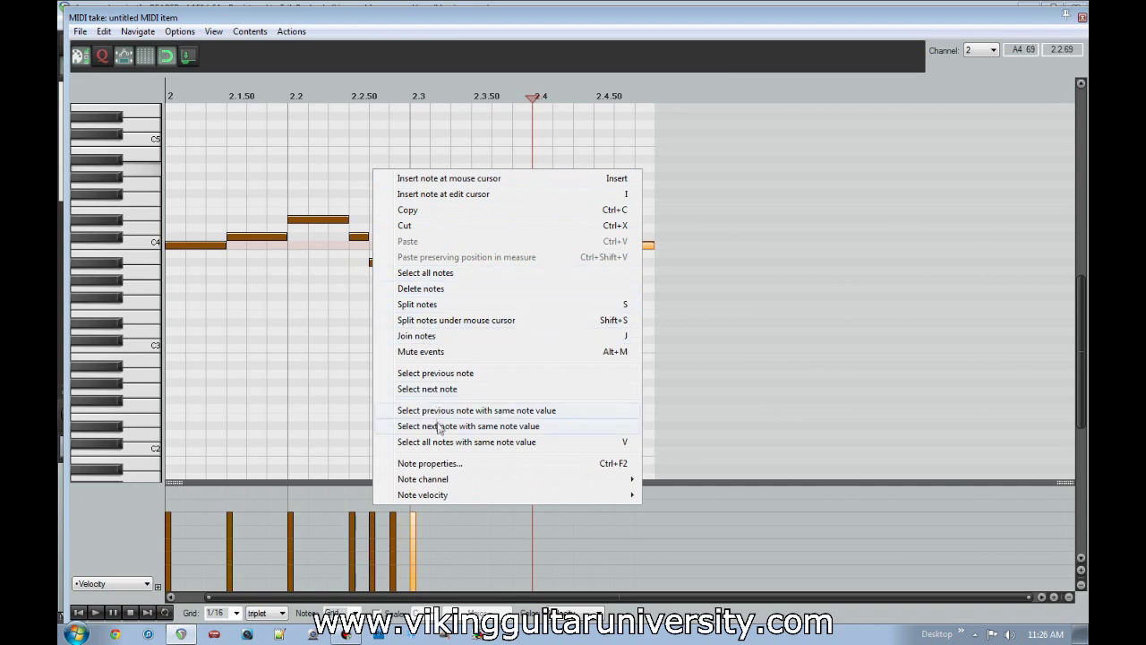
click(104, 32)
click(220, 305)
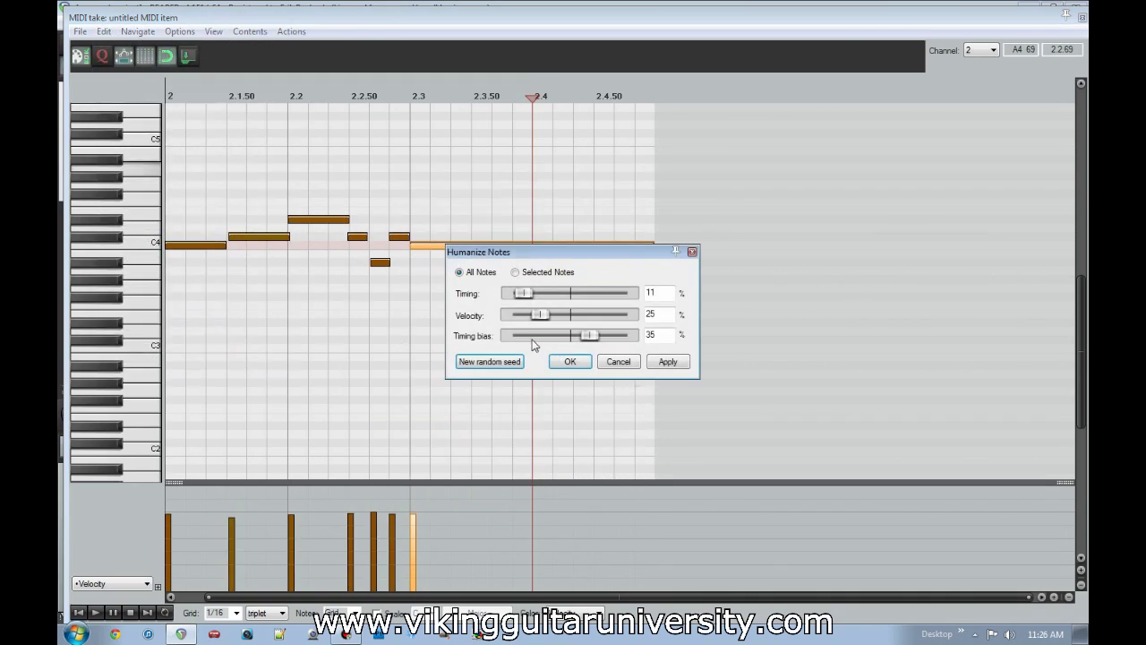
click(614, 365)
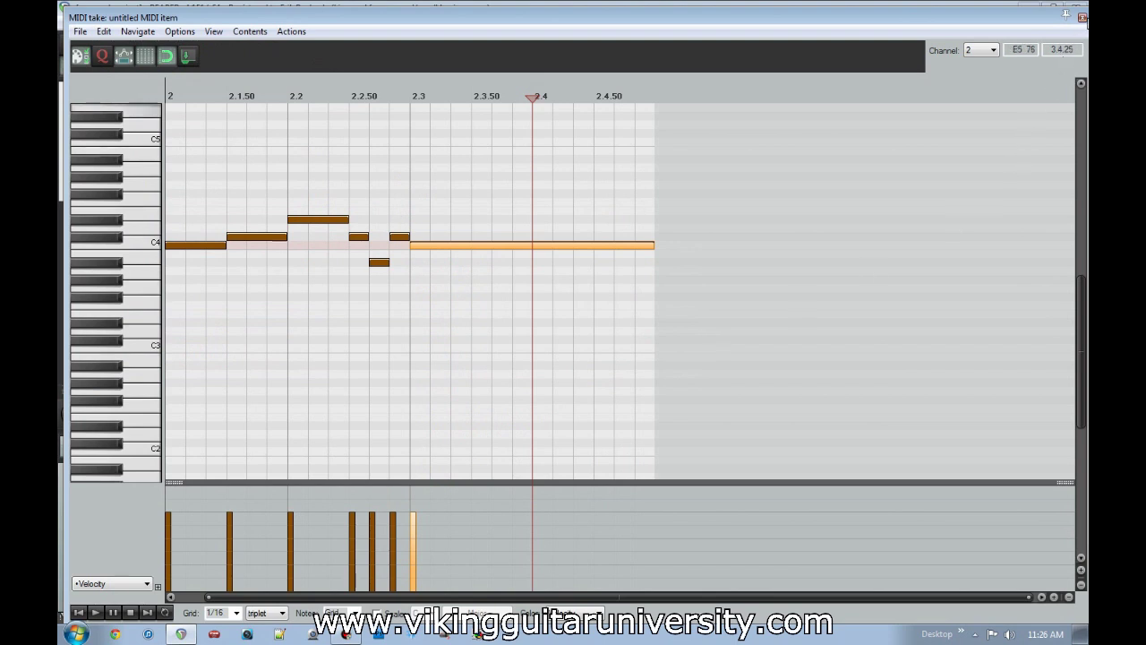
click(1083, 18)
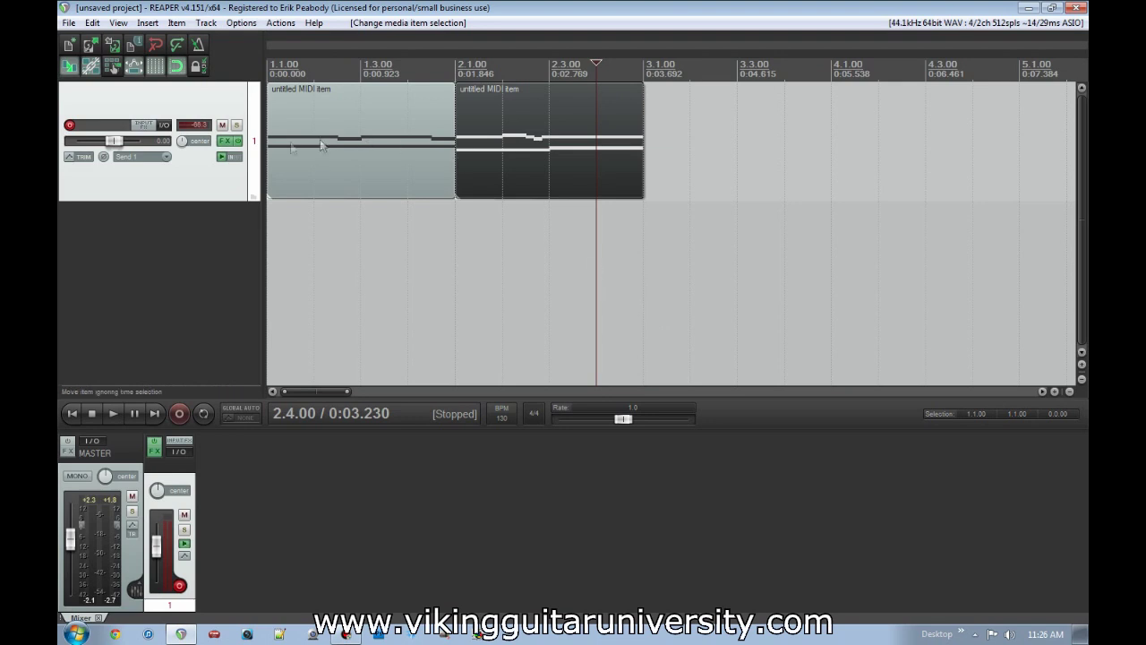
Step: Delete the existing track with its MIDI items and add a new, taller empty track
key(Delete)
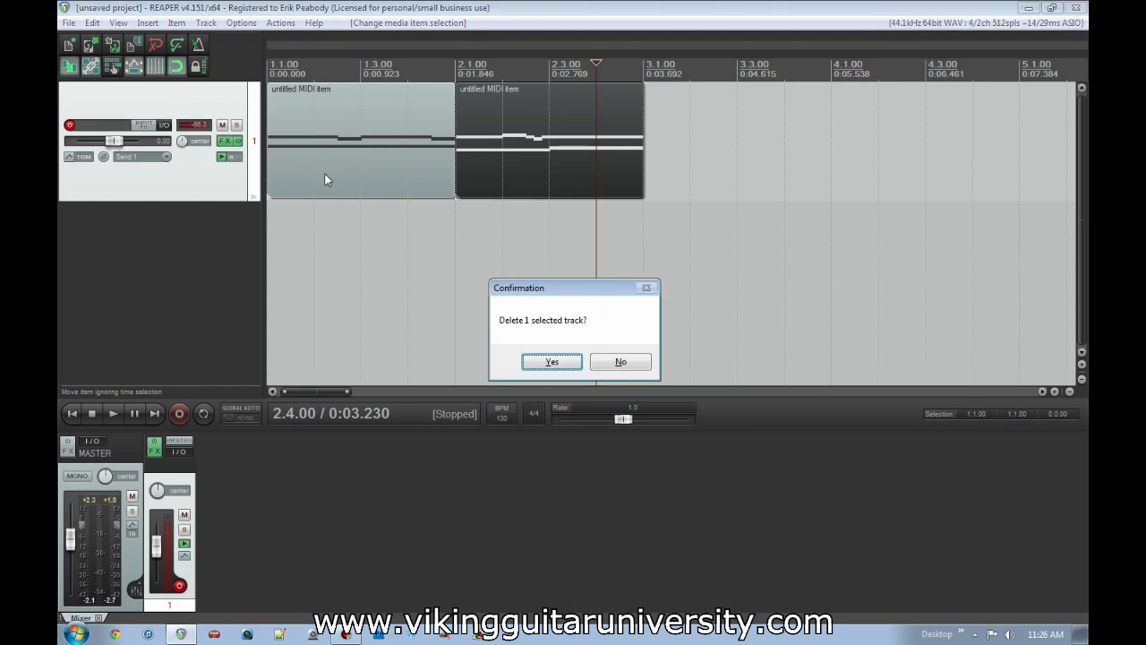
key(Return)
double_click(155, 129)
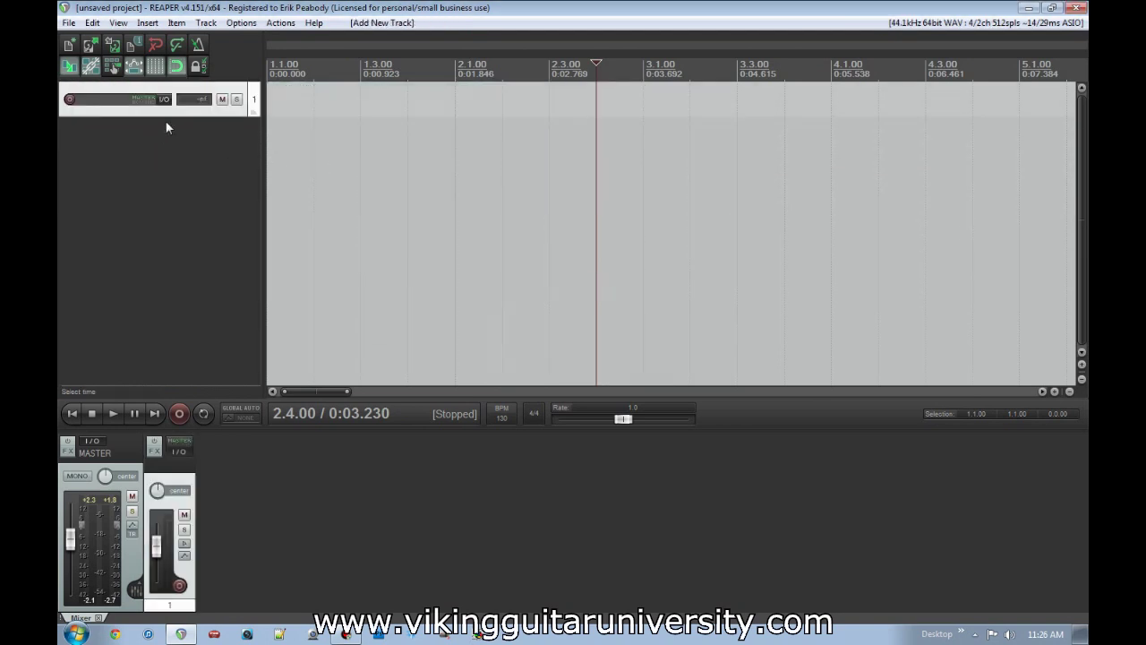
drag(190, 118, 190, 149)
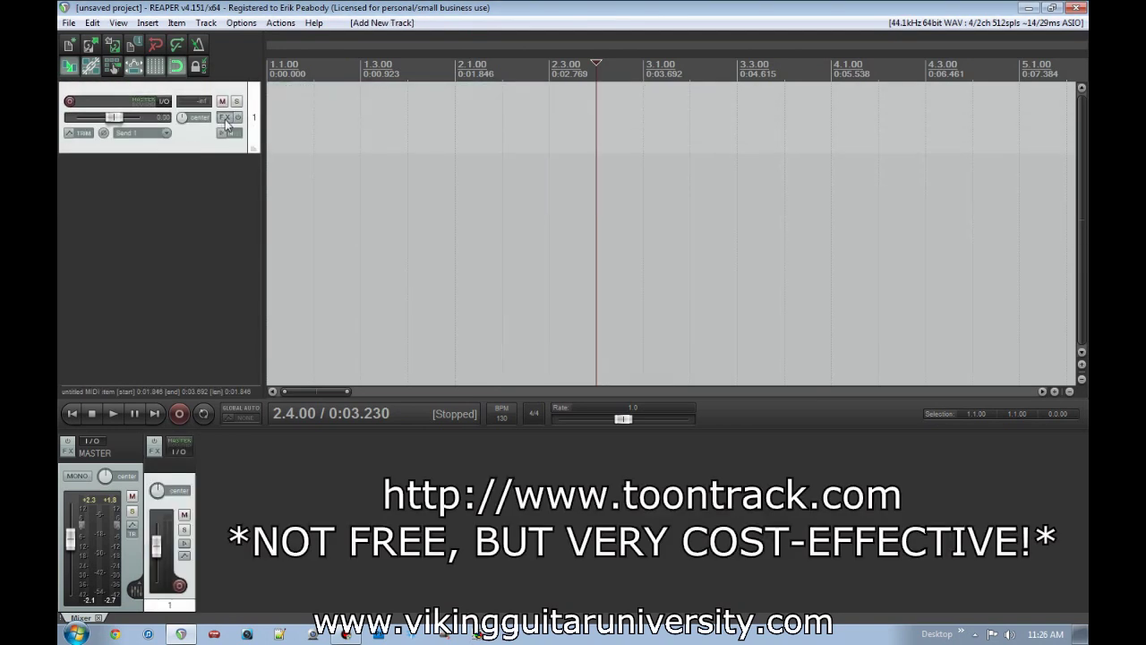
Step: Add the VSTi Dfh Sampler (EZdrummer) instrument to track 1 and close the plug-in and FX windows
click(224, 118)
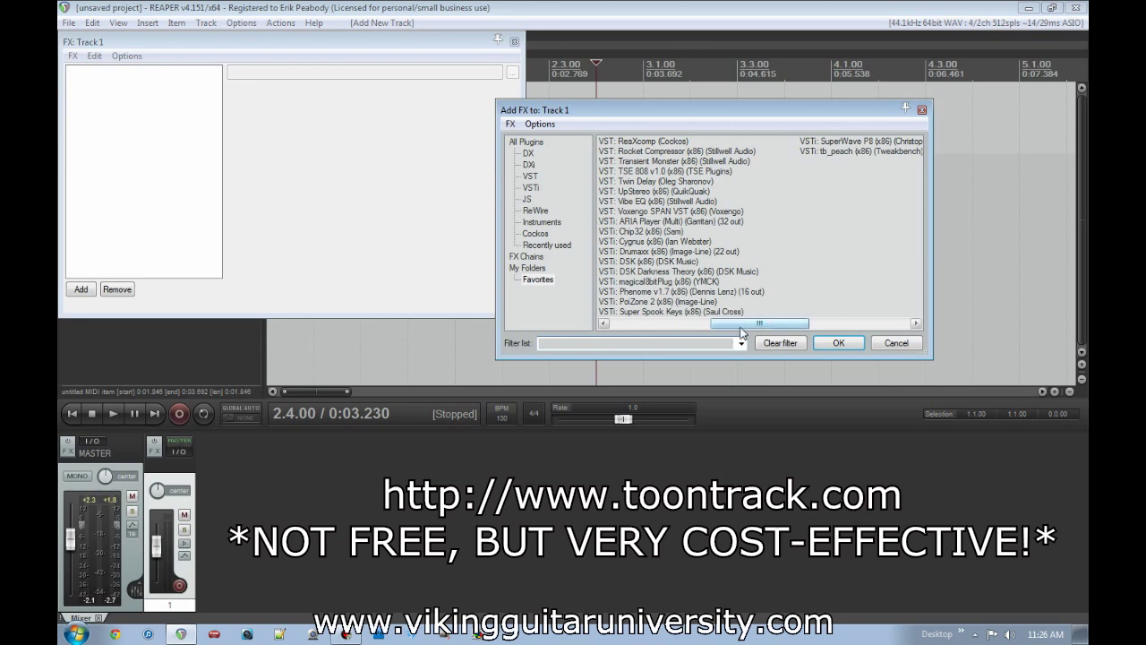
drag(759, 323, 659, 323)
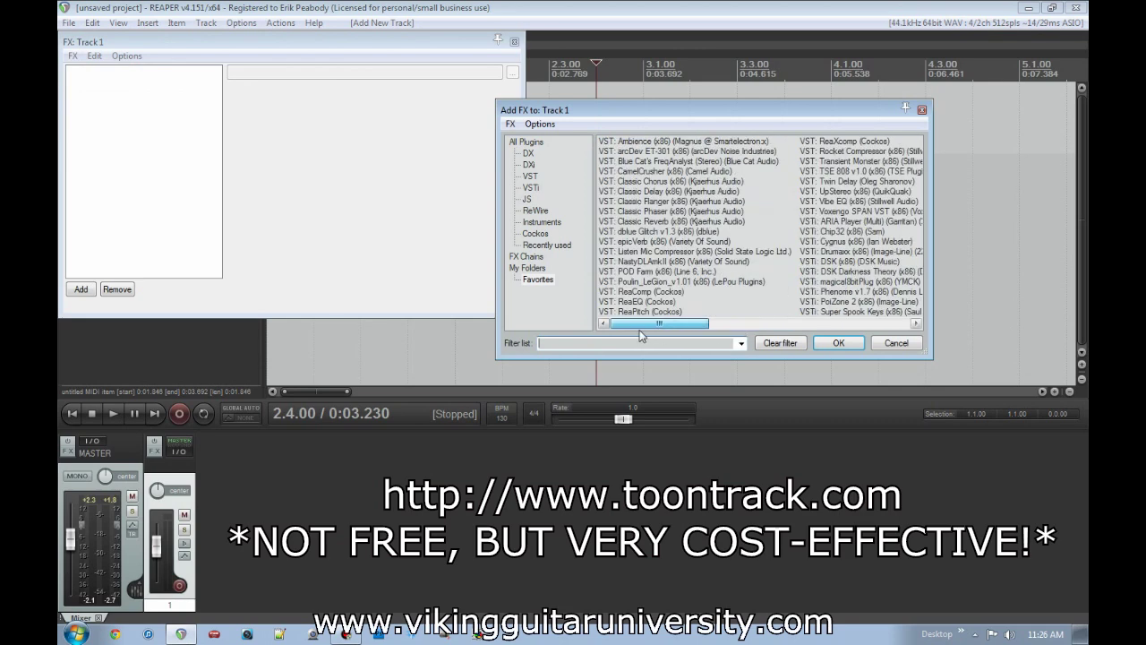
click(532, 189)
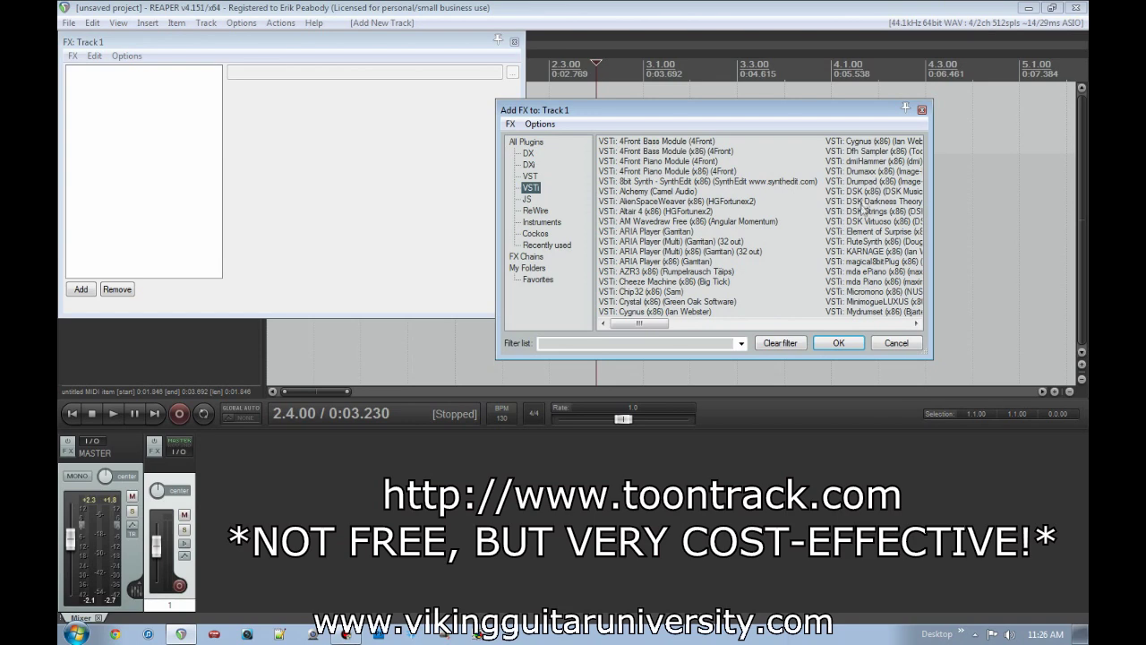
double_click(873, 153)
key(Return)
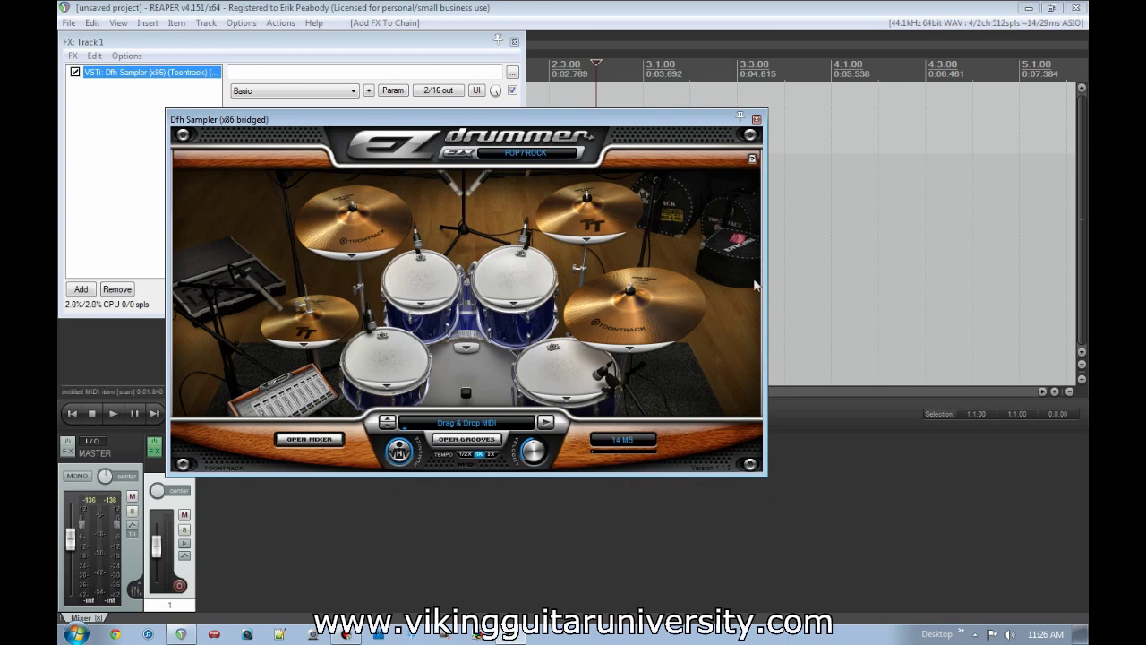
click(757, 119)
click(515, 43)
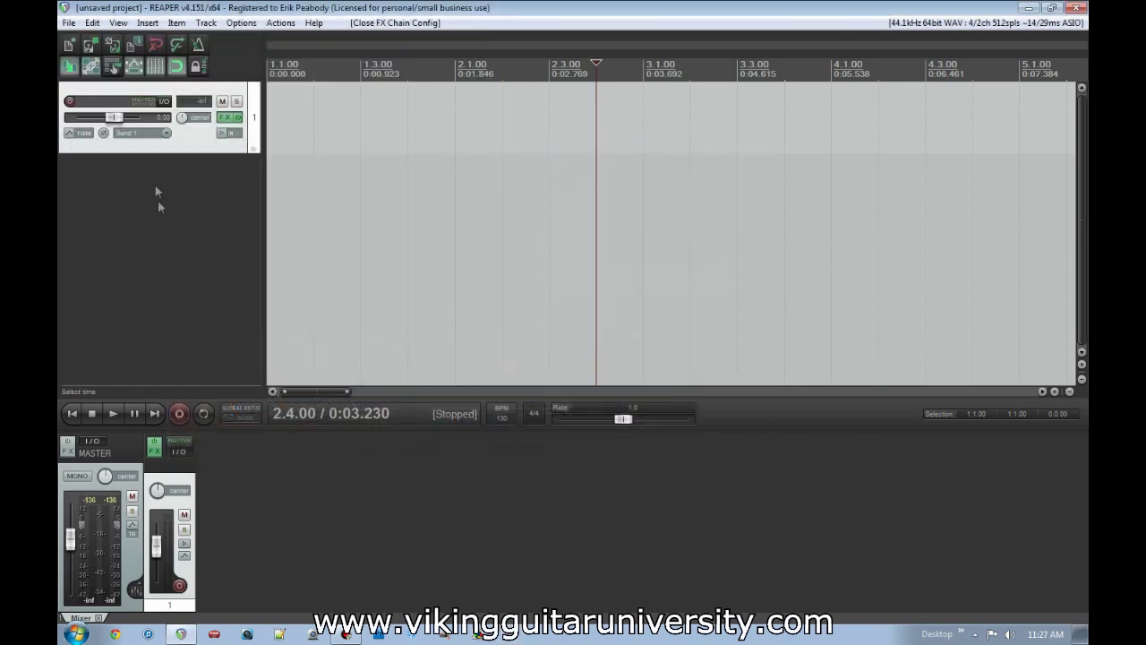
Step: Enlarge the track, insert a one-measure MIDI item at the project start and open it in the MIDI editor
drag(162, 153, 164, 186)
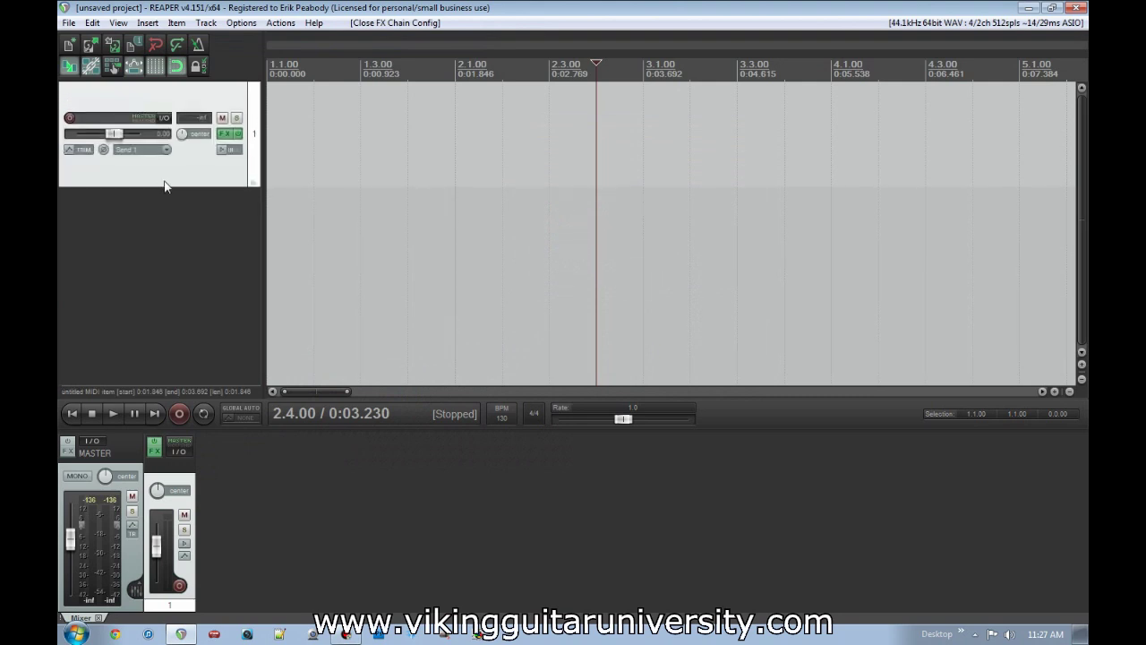
key(Home)
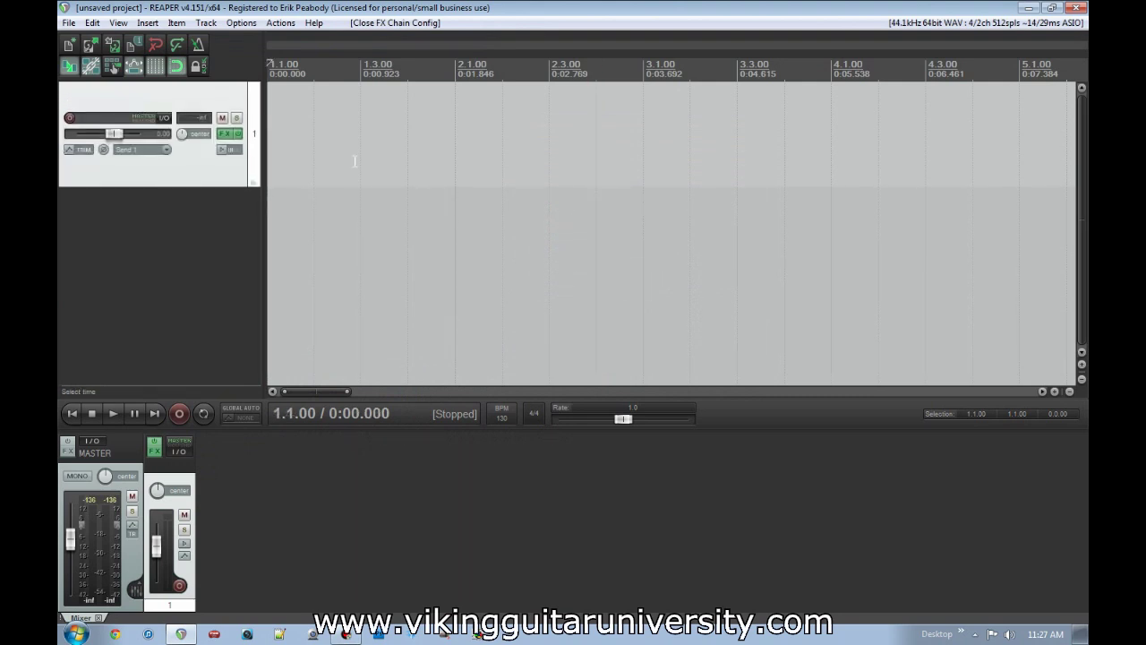
scroll(355, 164, down, 3)
double_click(355, 165)
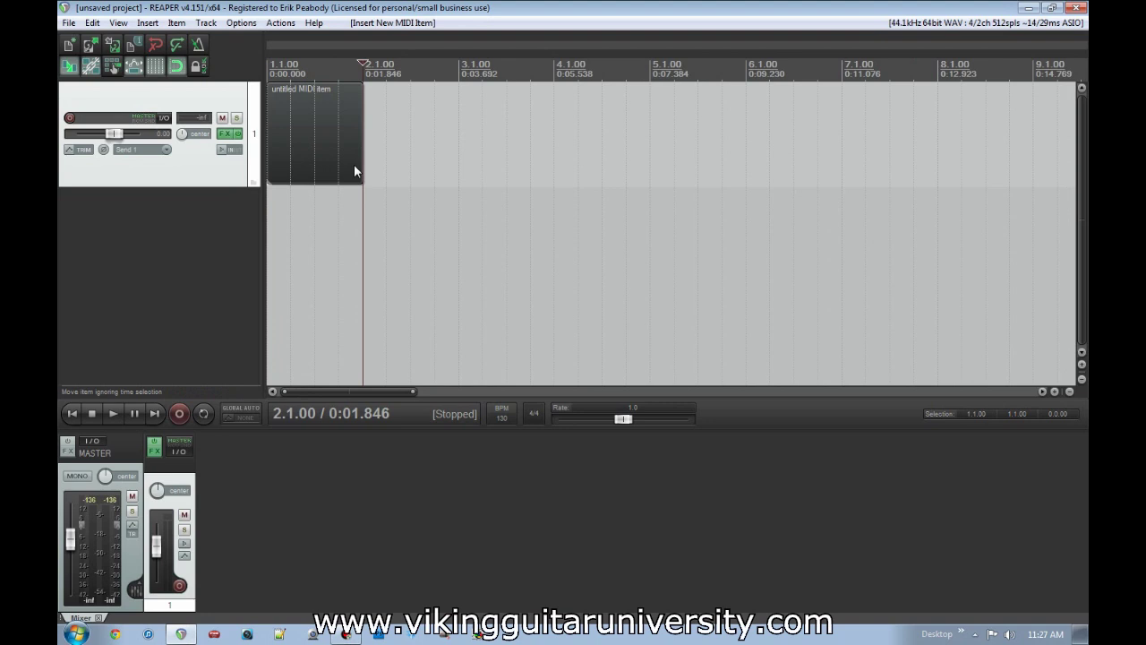
scroll(339, 160, up, 3)
click(352, 146)
double_click(352, 150)
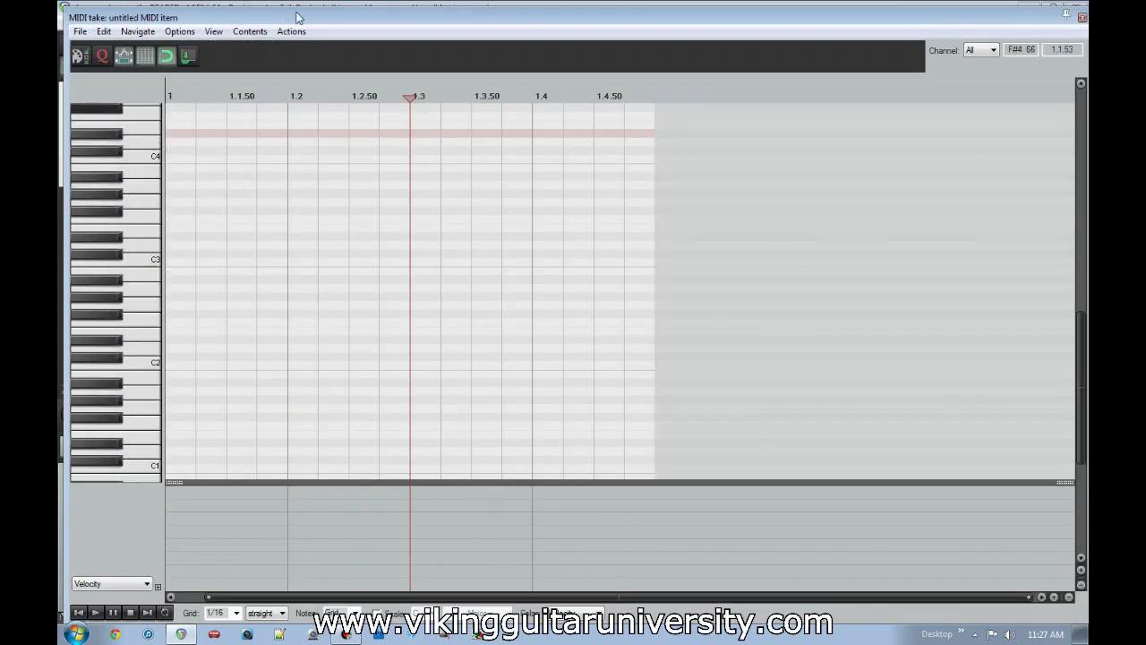
Step: Switch the piano roll to named notes, load the note names from Pop Rock Drum Map.txt and close the editor
click(213, 31)
click(255, 150)
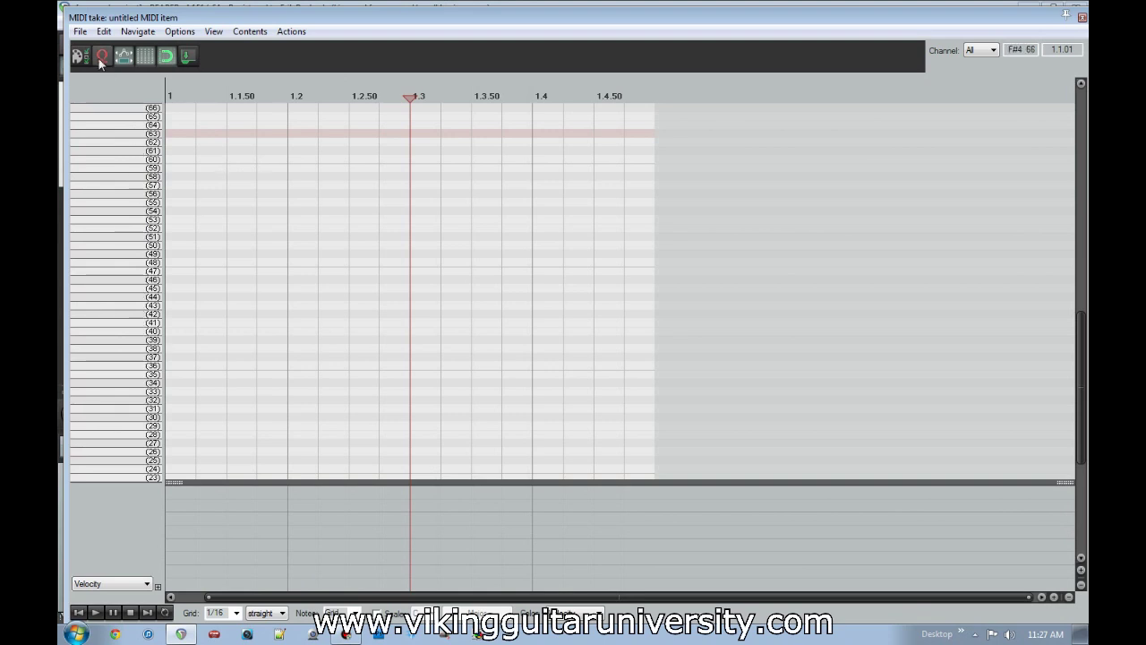
click(83, 34)
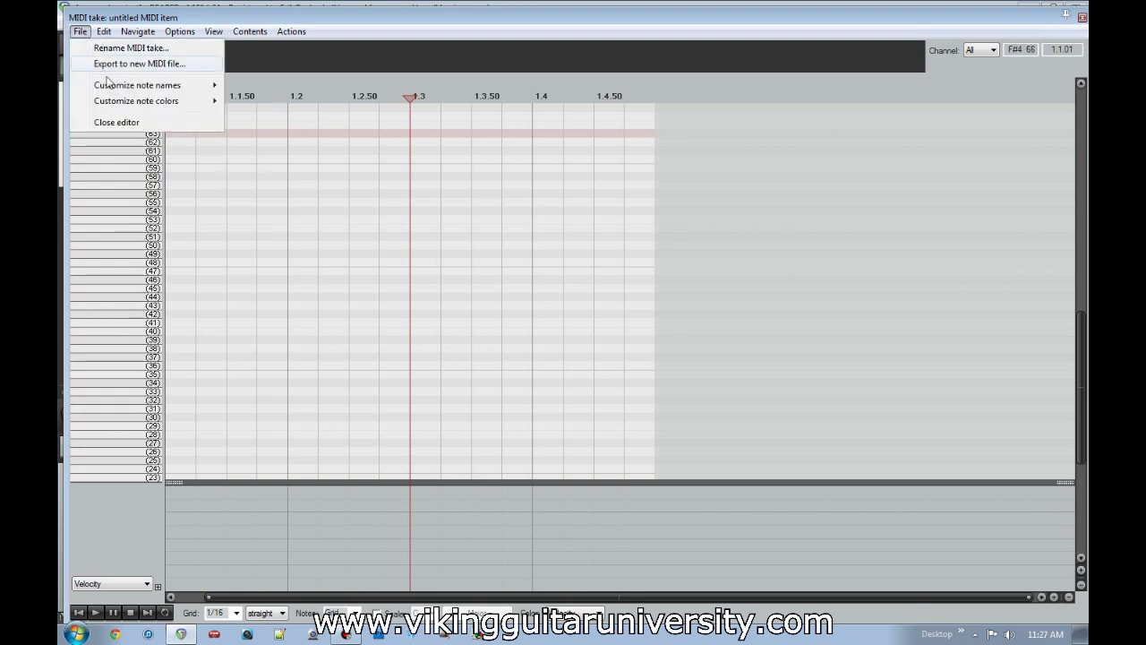
mouse_move(128, 86)
click(301, 90)
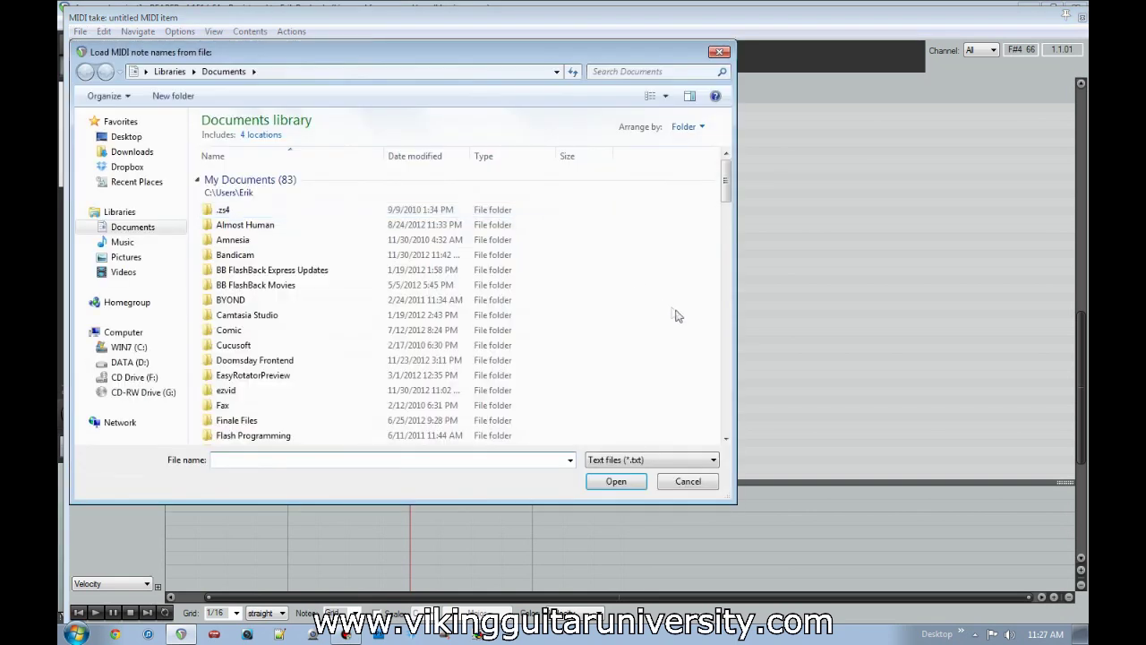
text(pop)
key(Down)
key(Down)
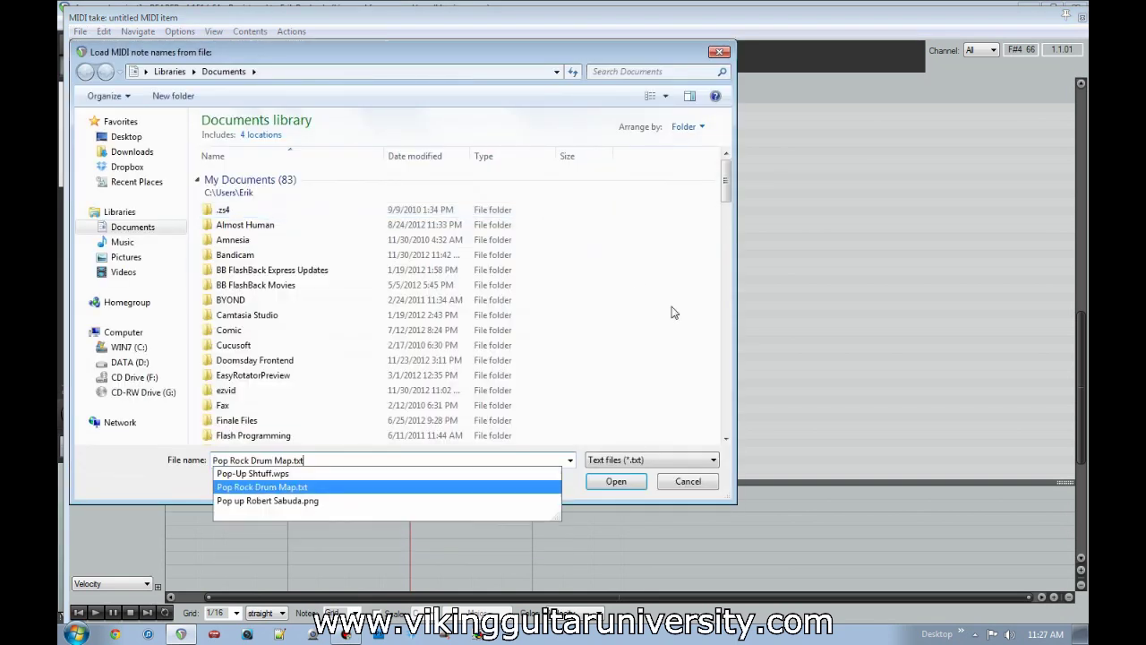
key(Return)
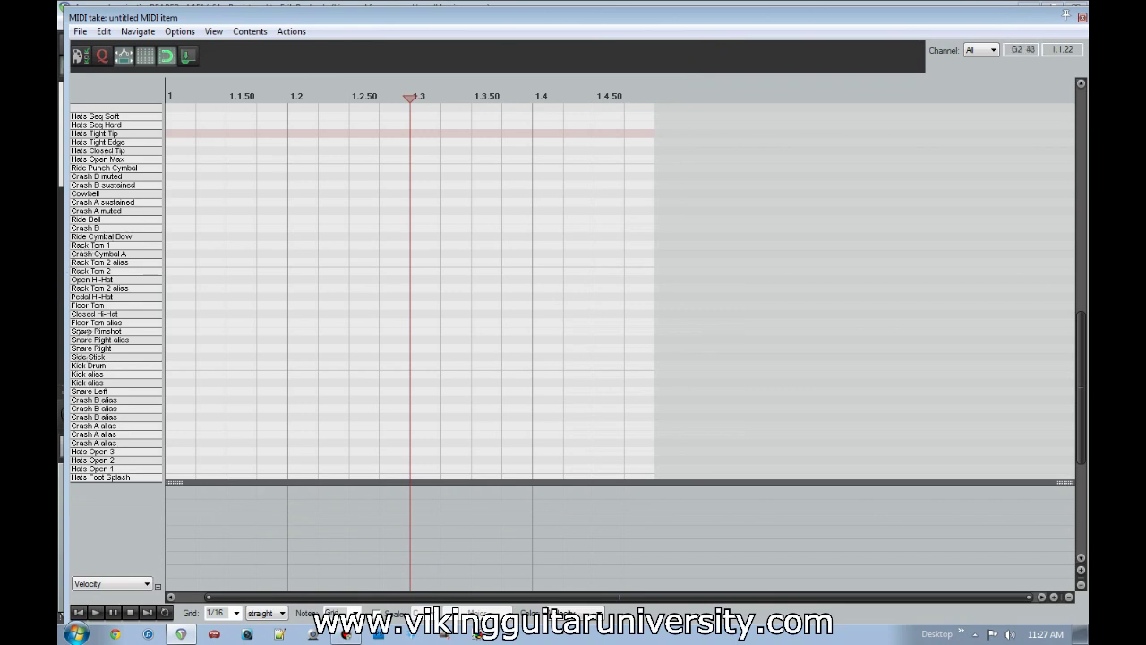
click(1081, 18)
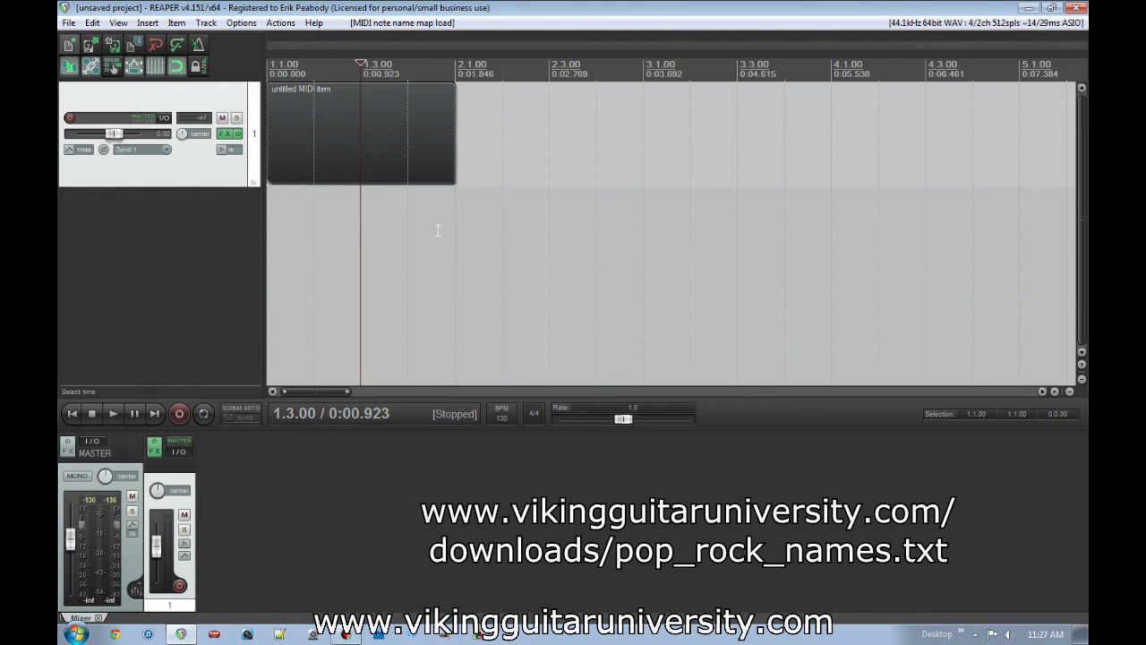
Step: Check the EZdrummer window on track 1 for sample loading and close it
click(226, 133)
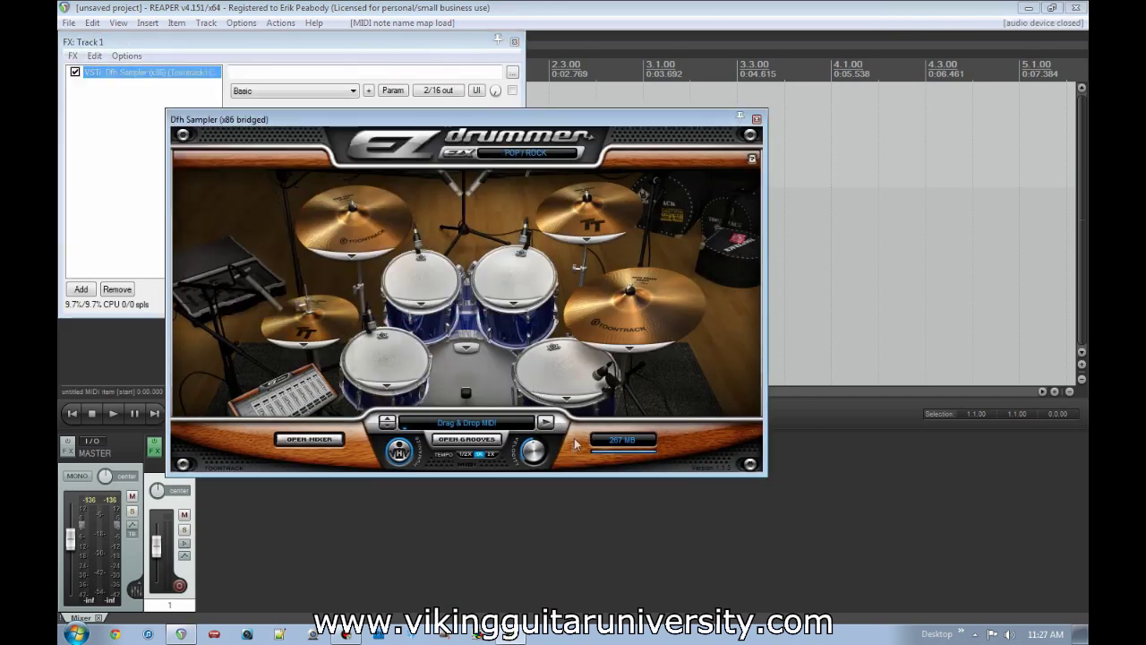
click(757, 119)
click(514, 42)
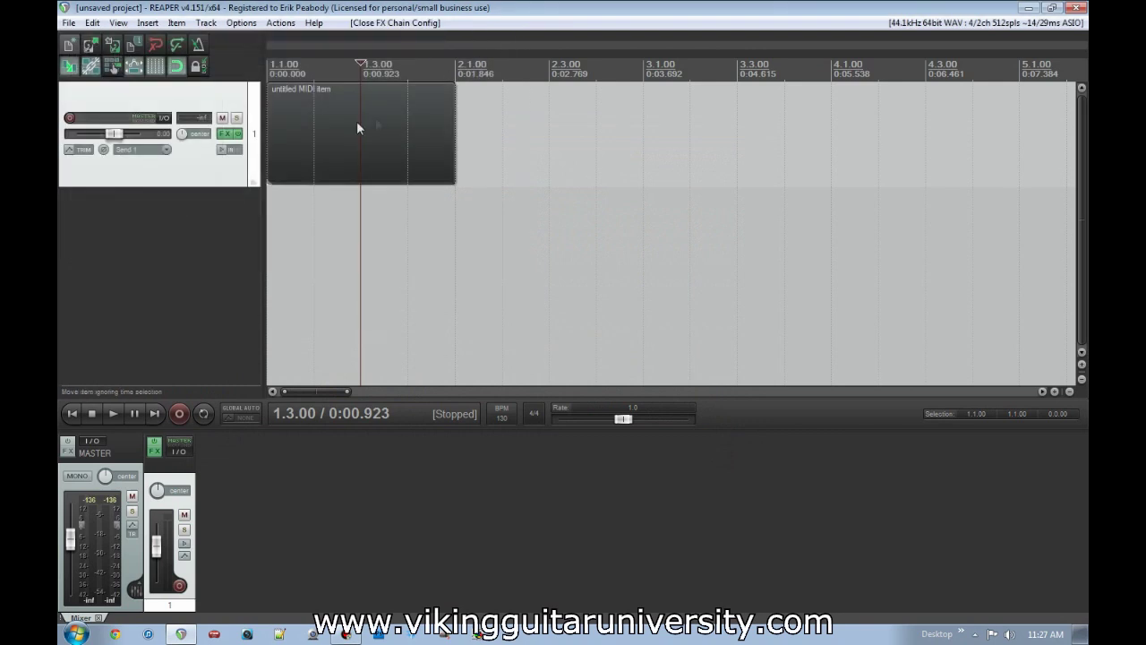
Step: In the MIDI item, add Kick Drum notes on beats 1 and 3 and Snare Right notes on beats 2 and 4
double_click(278, 138)
scroll(140, 346, down, 2)
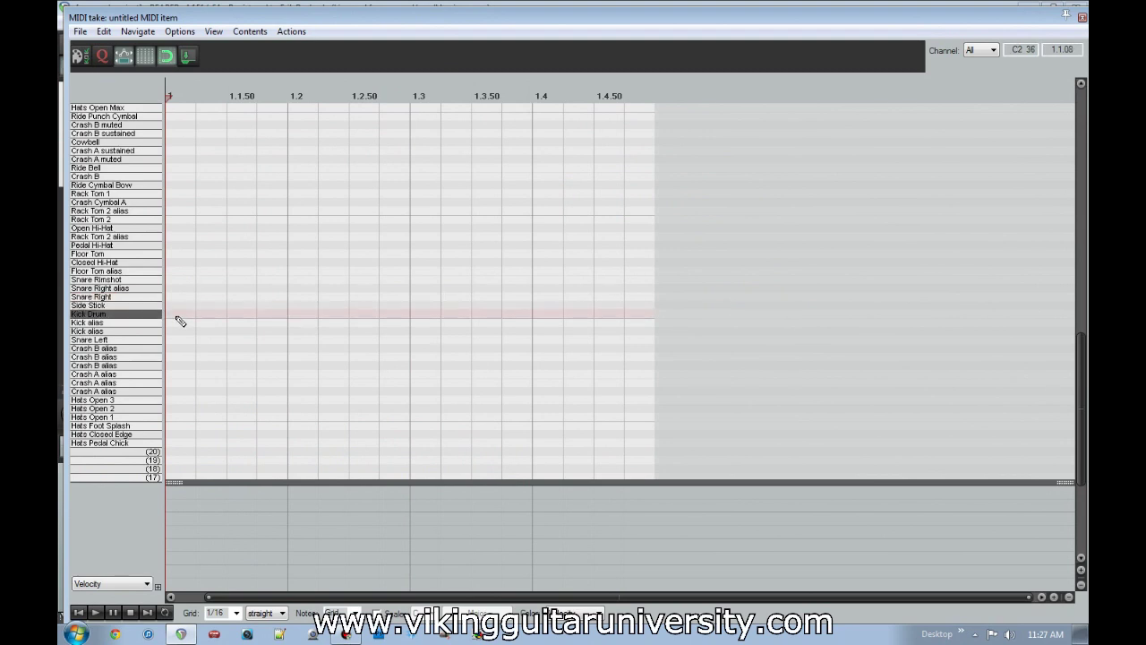
click(178, 315)
click(297, 296)
click(417, 315)
click(537, 297)
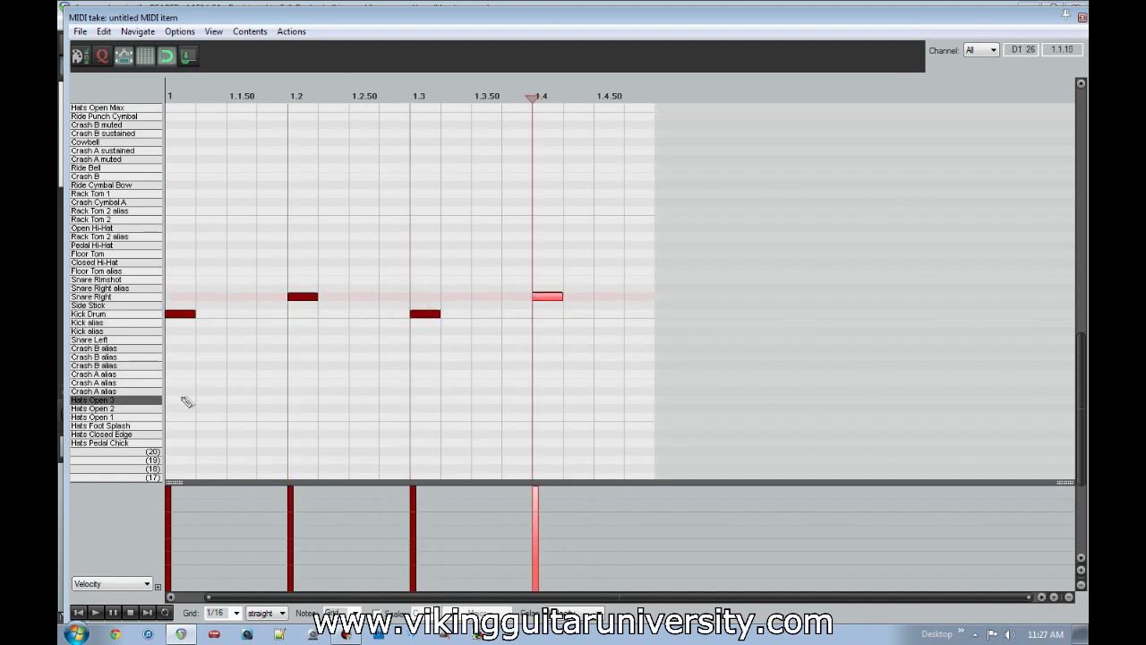
Step: Add eighth-note hats: Hats Open 3 on beat 1, Hats Open 2 on beat 4, Hats Closed Edge on the rest, and play the pattern
click(180, 401)
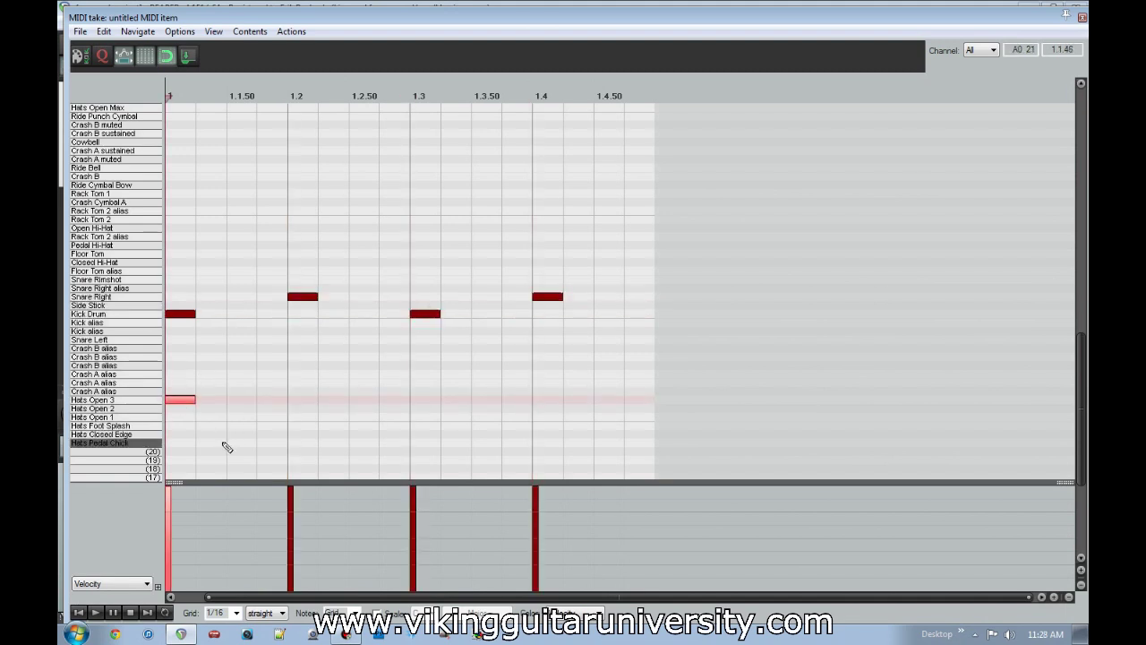
click(241, 434)
click(300, 435)
click(352, 434)
click(424, 435)
click(493, 435)
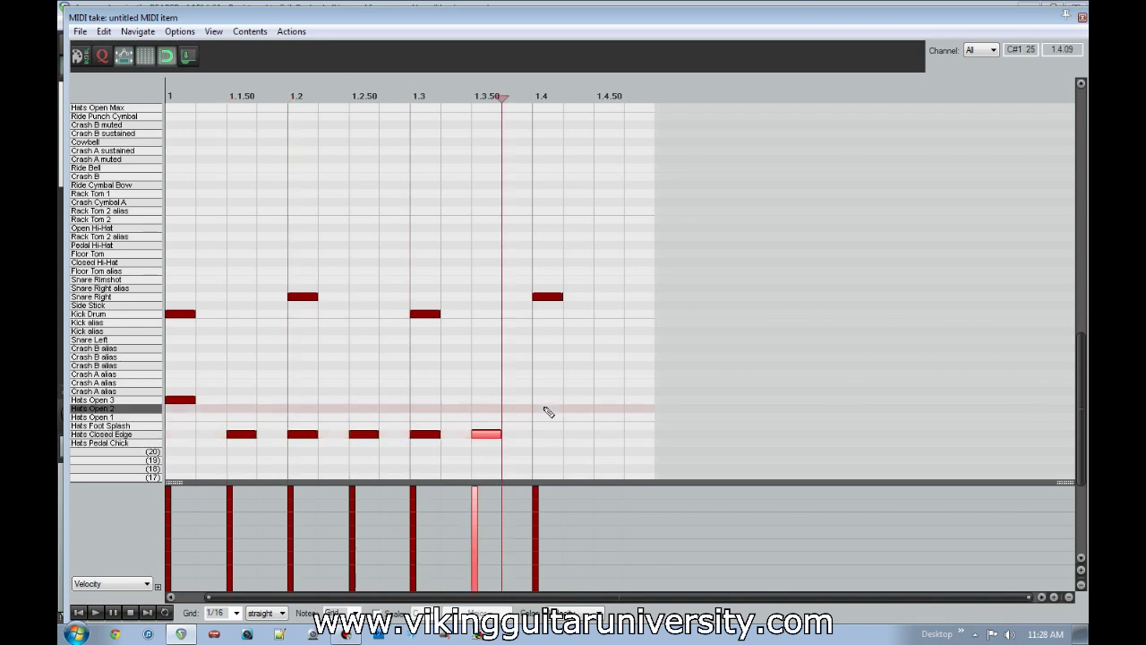
click(546, 409)
click(603, 434)
key(space)
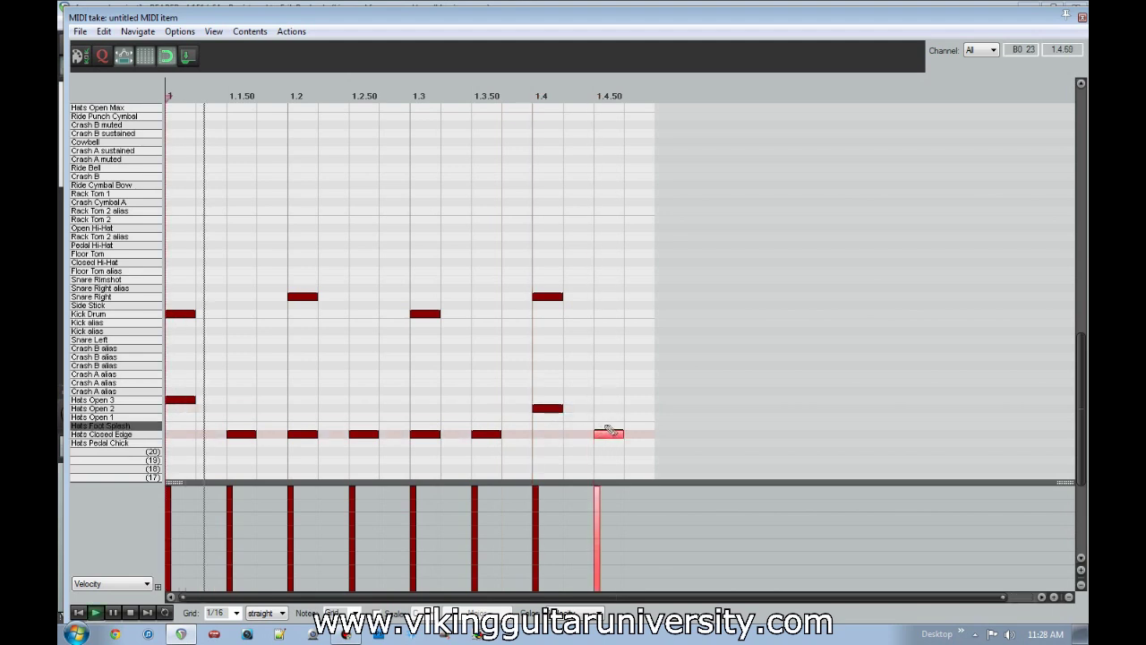
key(space)
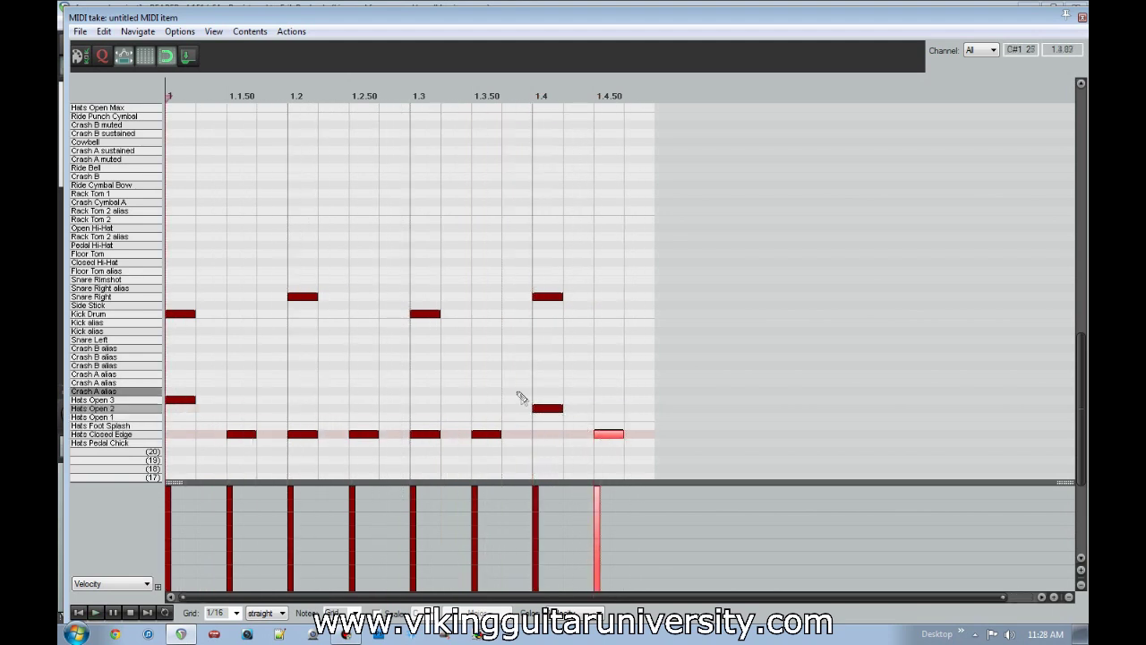
Step: Lower the Hats Closed Edge velocities to about 60 on the off-beats and moderately on beats 2 and 3
drag(217, 403, 499, 468)
mouse_move(217, 540)
mouse_down()
mouse_move(244, 543)
mouse_move(293, 515)
mouse_move(353, 546)
mouse_up()
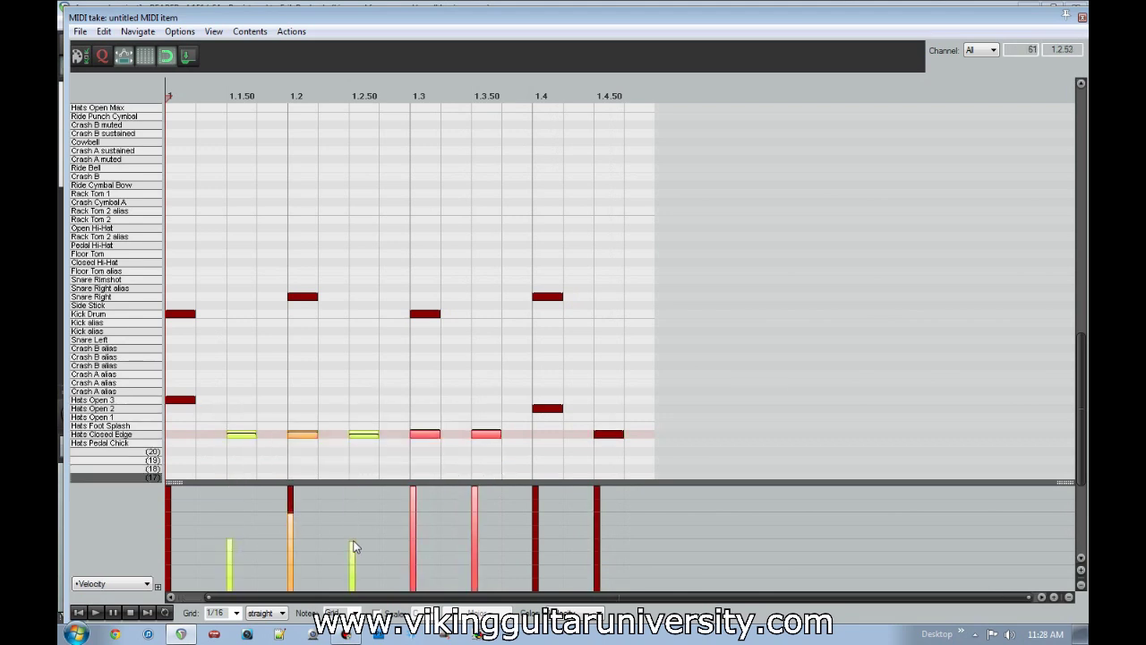
drag(419, 514, 475, 542)
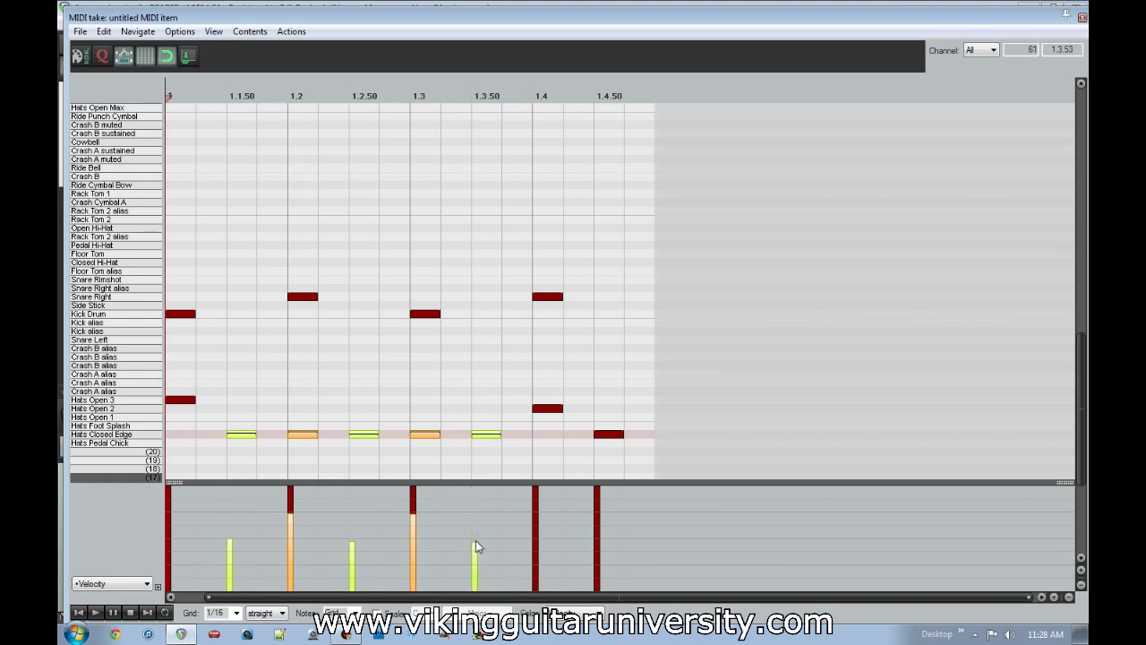
click(609, 436)
drag(588, 543, 597, 546)
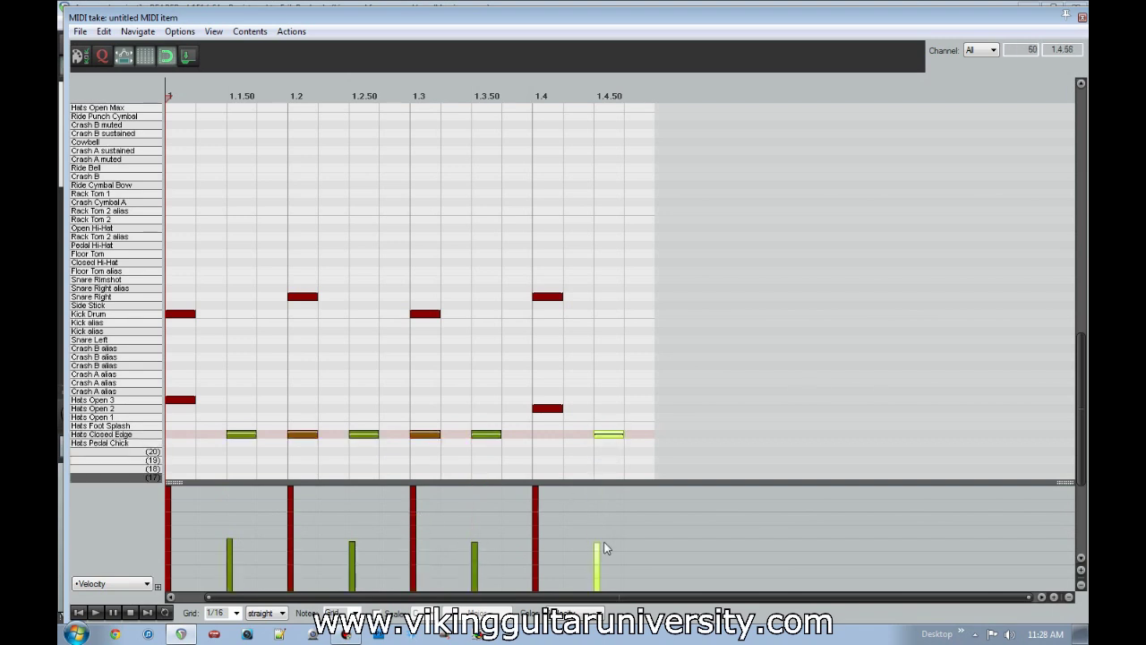
Step: Slightly lower the velocities of the beat 3 kick and both snare hits, and play the pattern
click(90, 313)
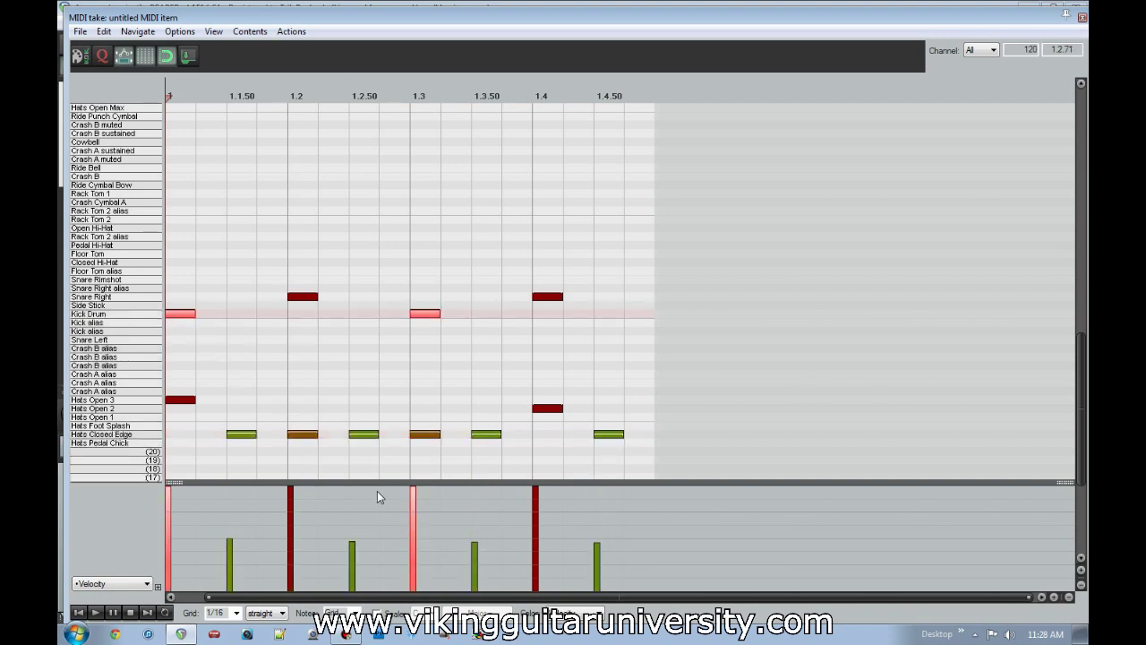
click(413, 498)
drag(263, 265, 542, 302)
click(292, 497)
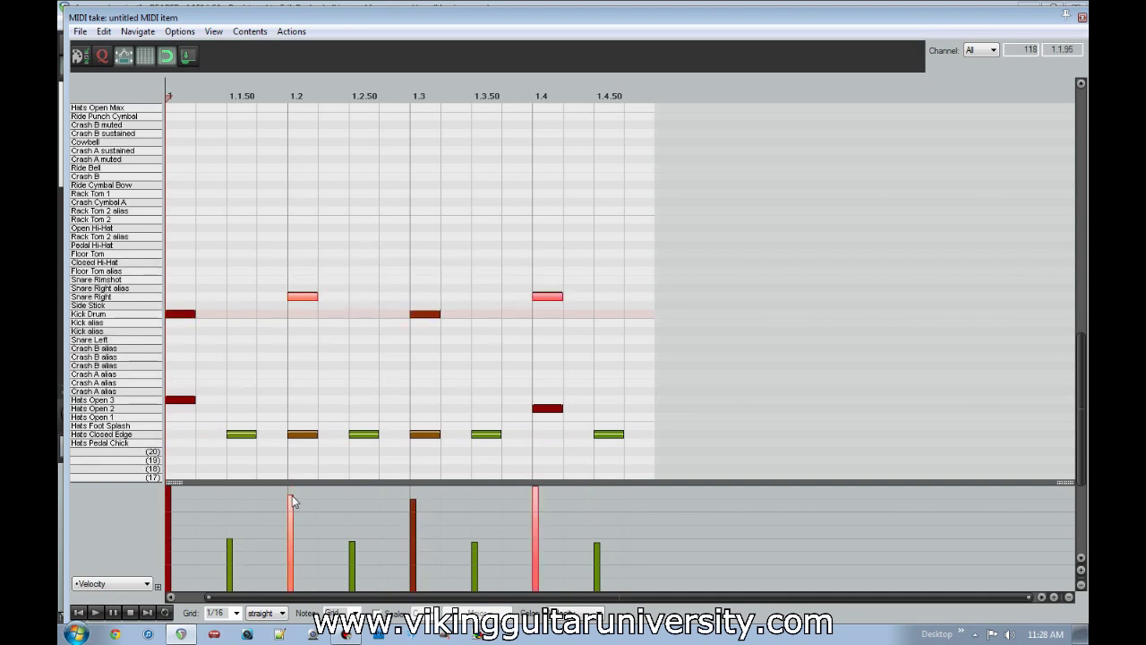
click(535, 502)
key(space)
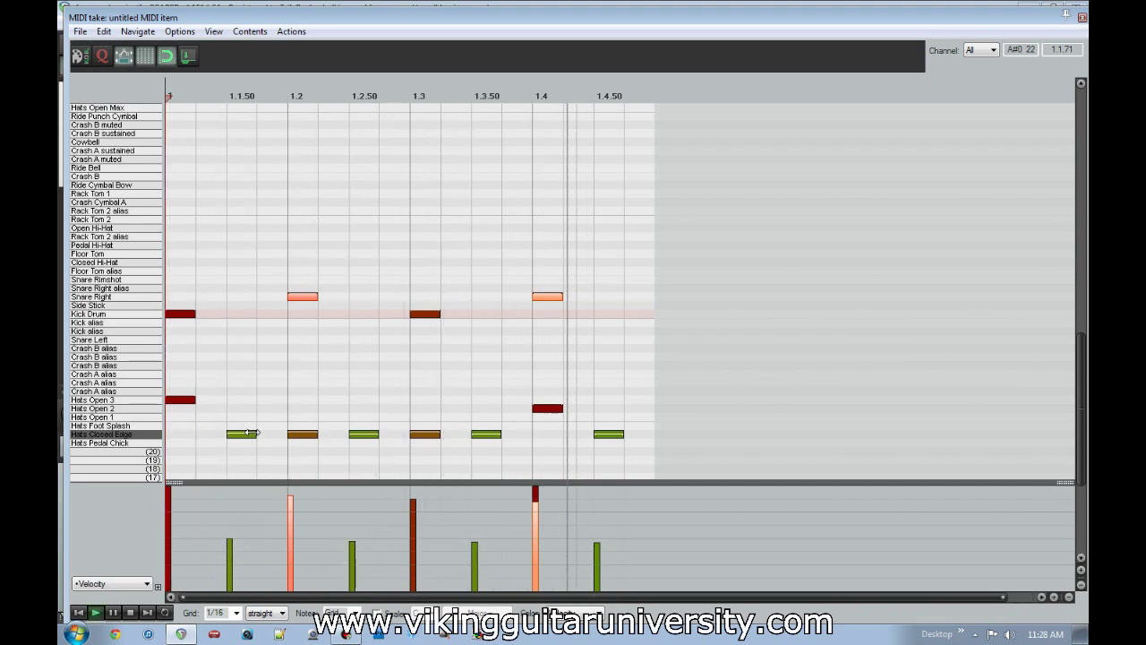
Step: Humanize all notes with timing at 8% and velocity at 15%, and play the result
click(104, 32)
click(136, 312)
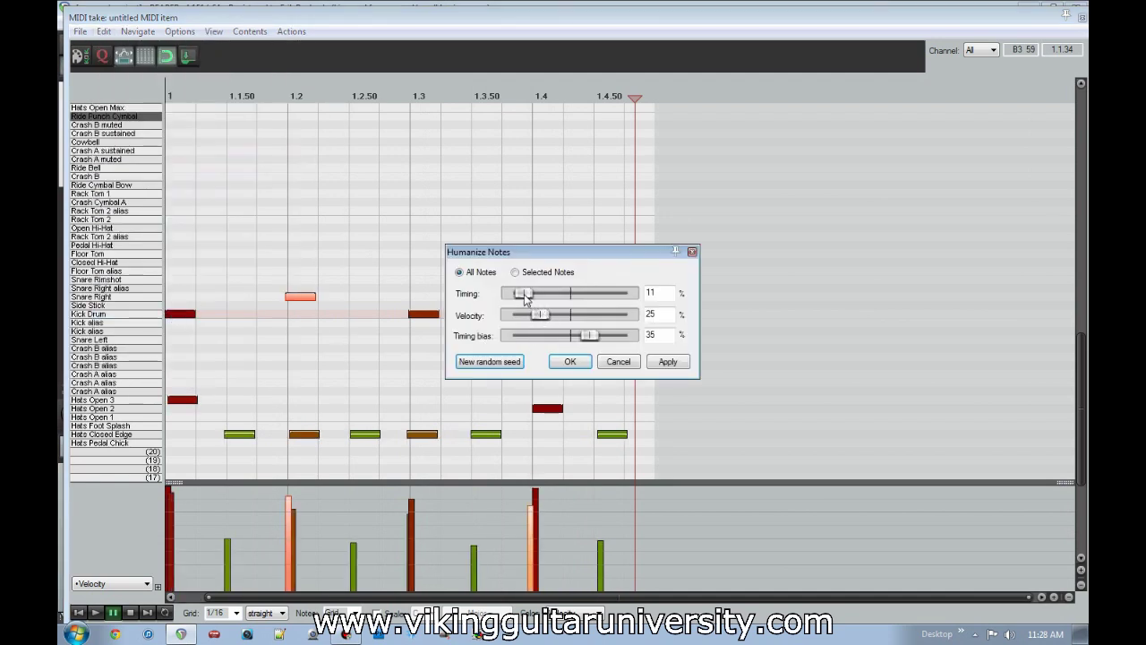
drag(526, 299, 529, 319)
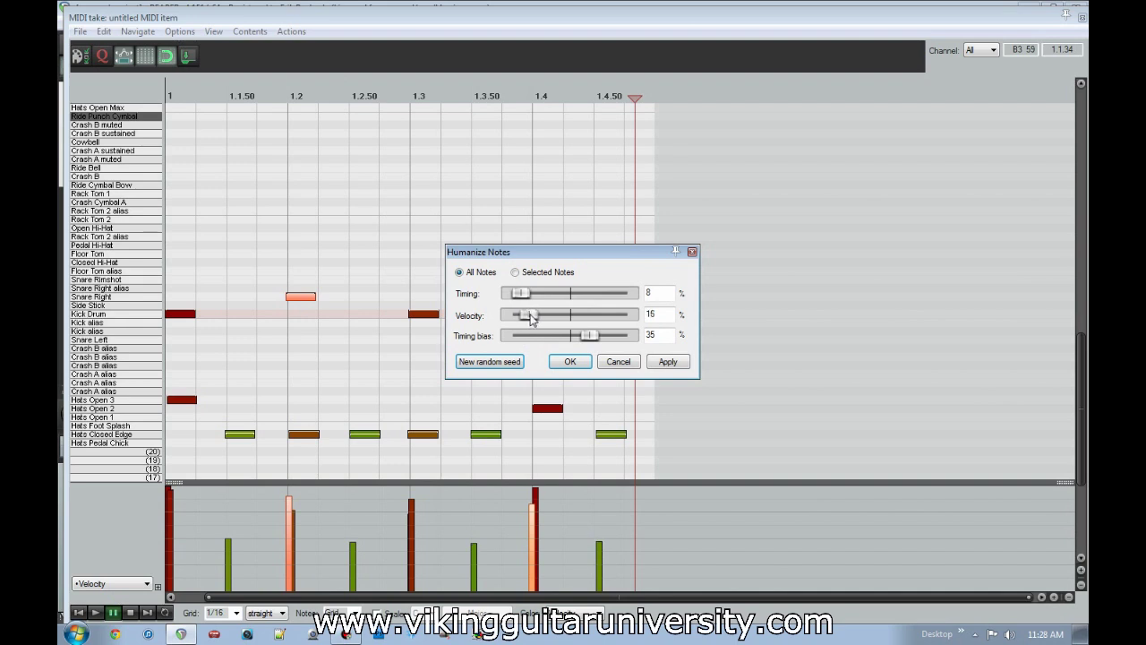
click(570, 361)
key(space)
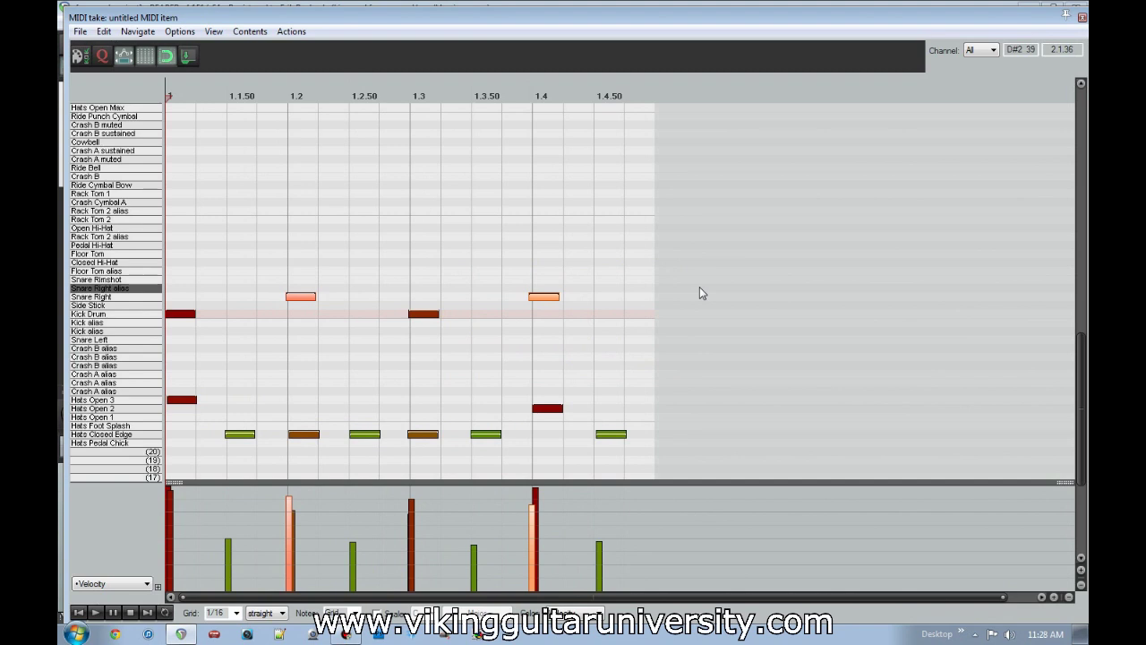
Step: Undo the humanization and the velocity changes on the kick and snare hits, and play the pattern
key(ctrl+z)
key(ctrl+z)
key(ctrl+z)
key(ctrl+z)
key(ctrl+z)
key(ctrl+z)
key(ctrl+z)
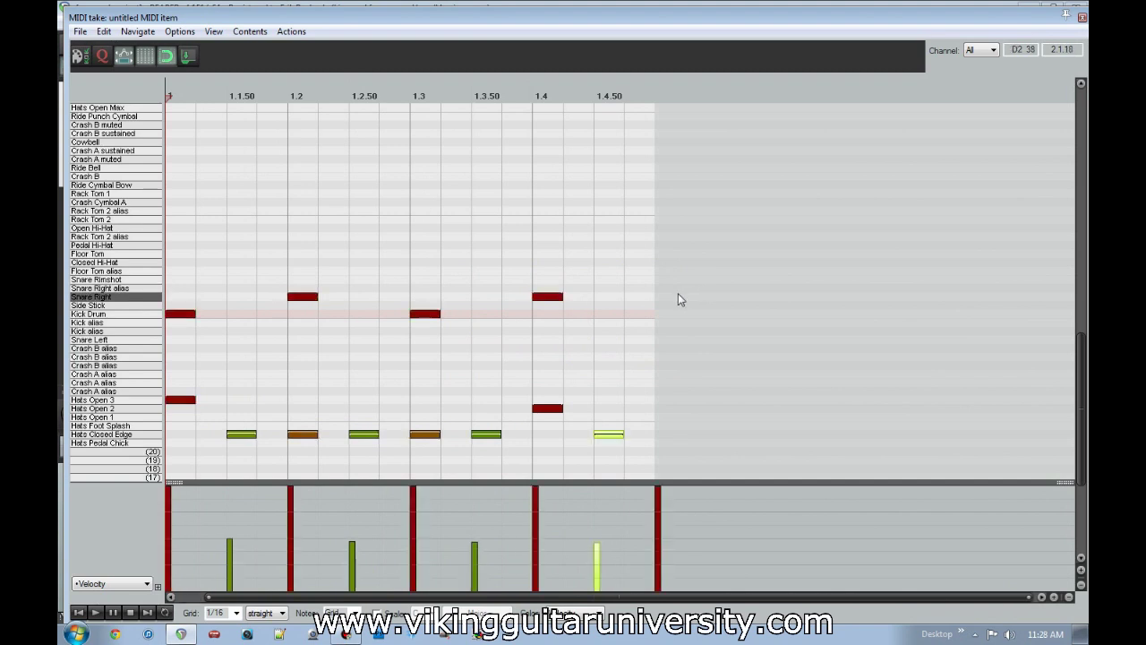
key(space)
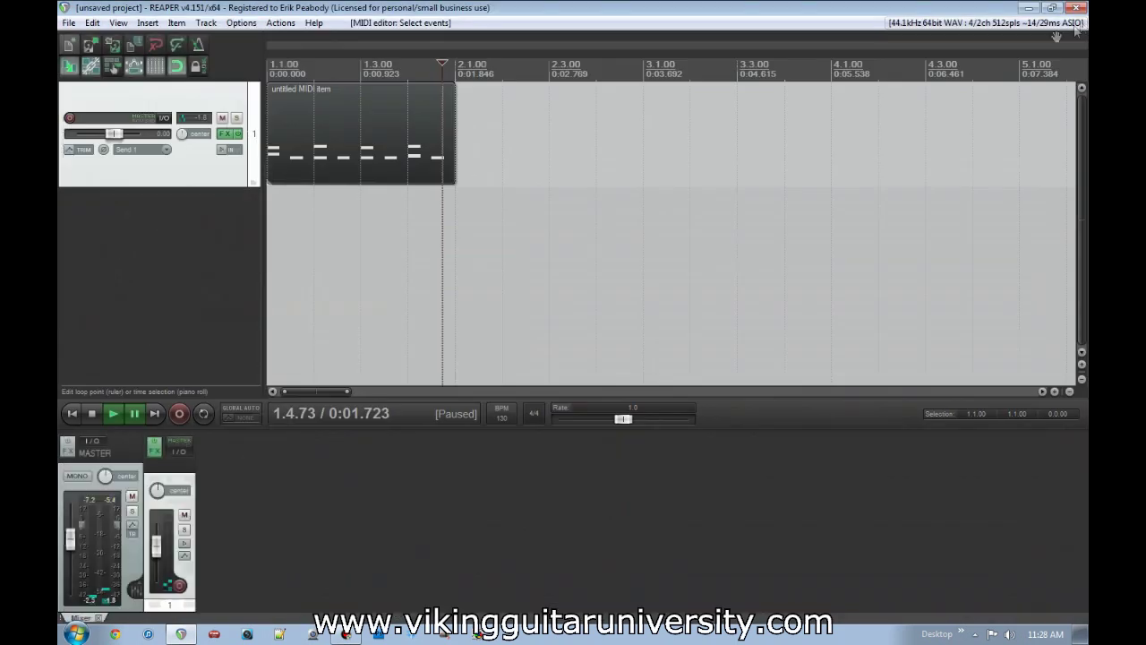
Step: Close the MIDI editor and insert a new empty MIDI item on track 1 spanning measure 2
click(1082, 16)
click(457, 133)
double_click(457, 133)
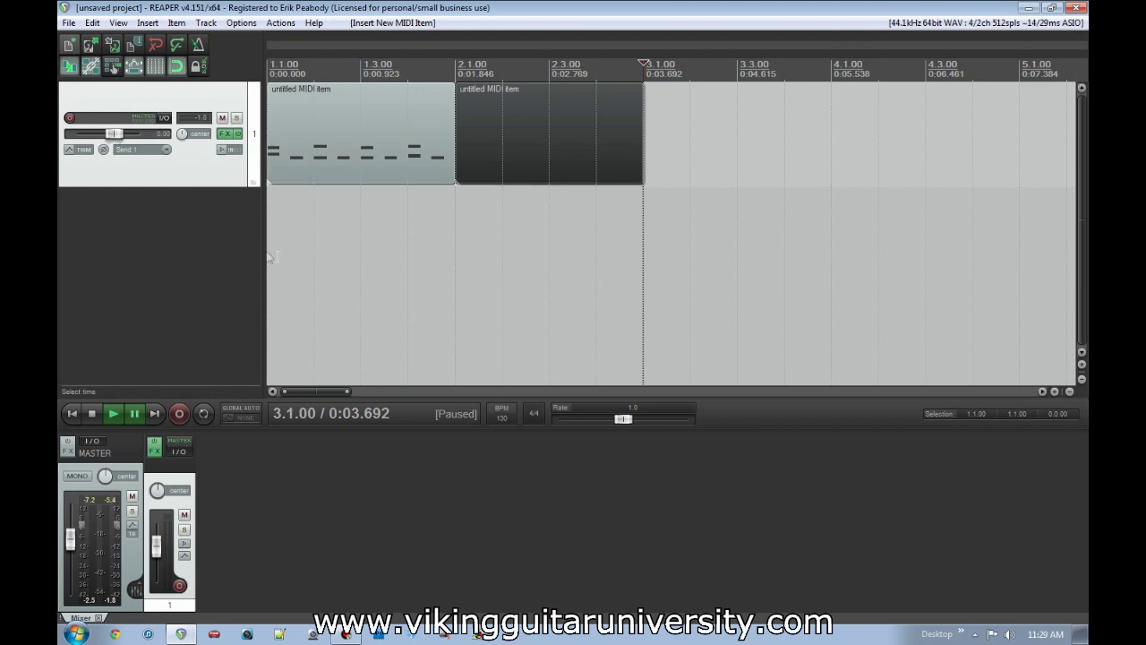
Step: View the EZdrummer instrument on track 1, and close its interface and the track's FX chain
click(226, 135)
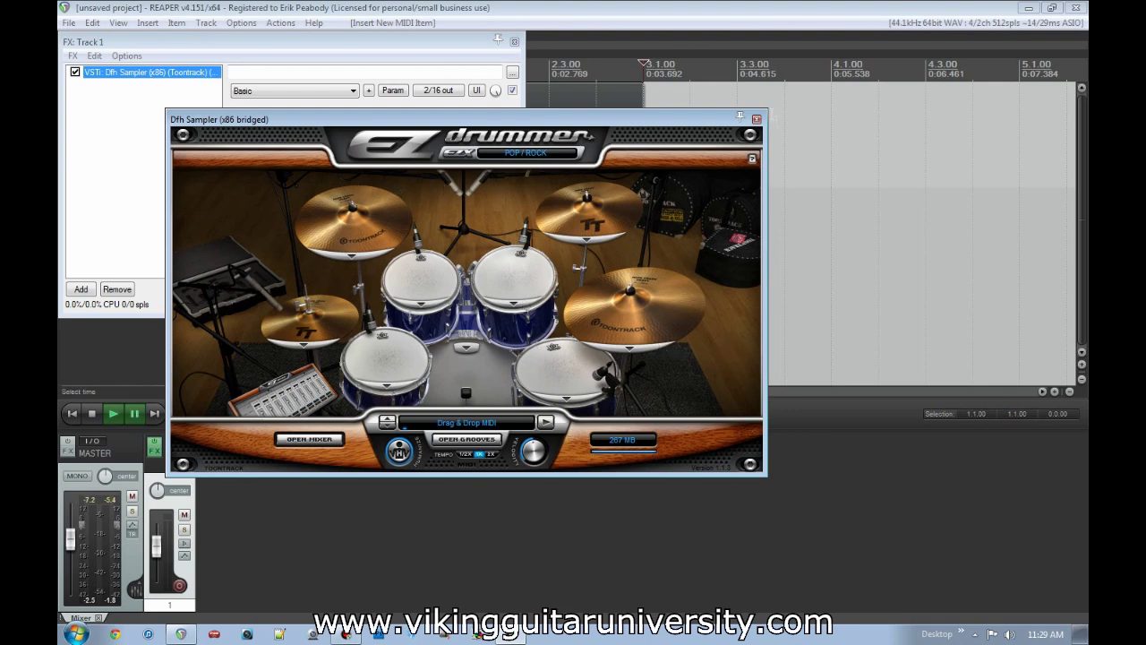
click(756, 119)
click(514, 41)
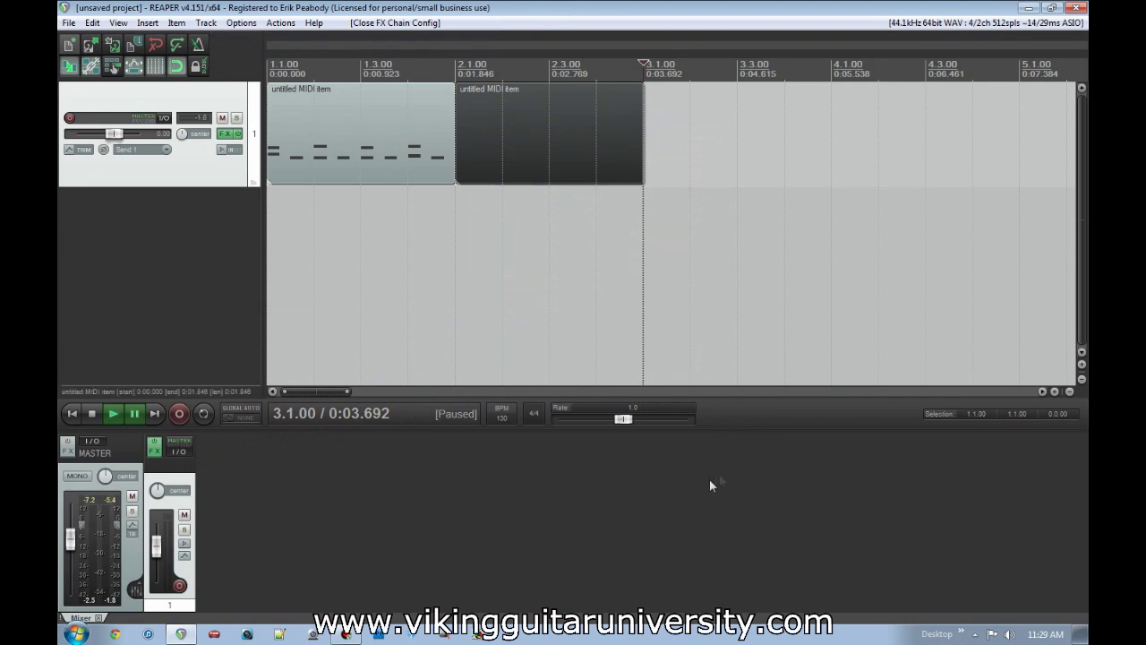
Step: Exit the program without saving the project
click(1077, 9)
click(584, 362)
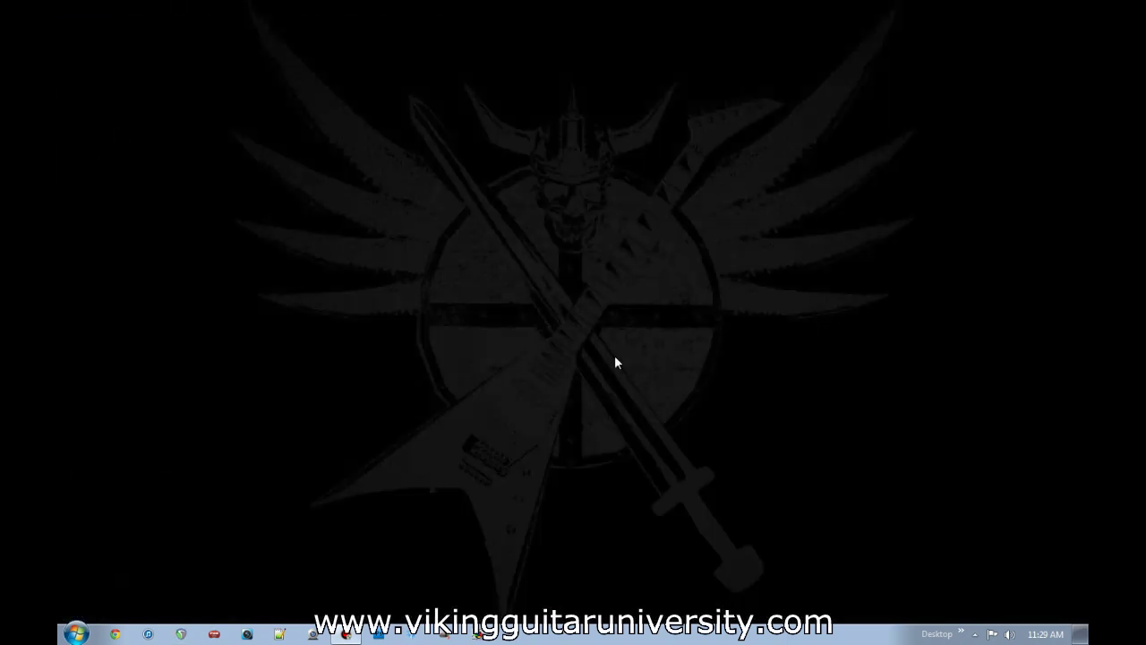